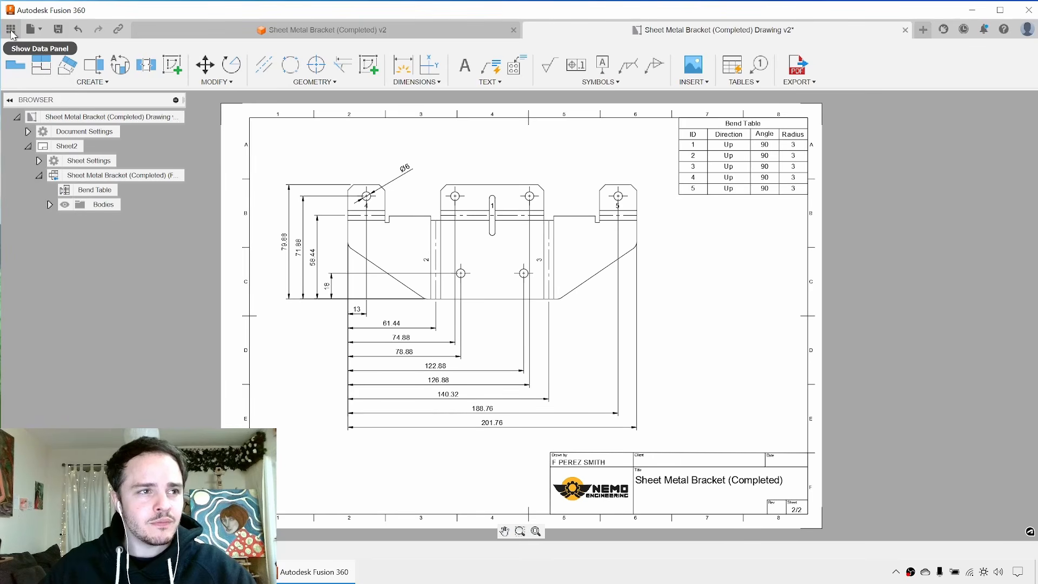
Show the project files and create a new design alongside the completed sheet metal bracket documents.
{"action": "left_click", "coordinate": [10, 29]}
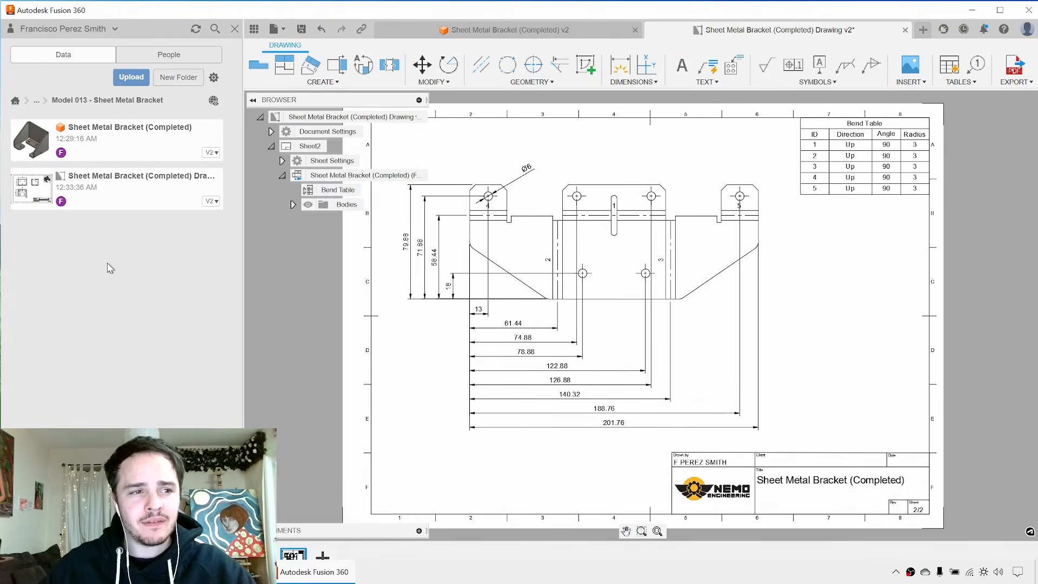
{"action": "left_click", "coordinate": [275, 29]}
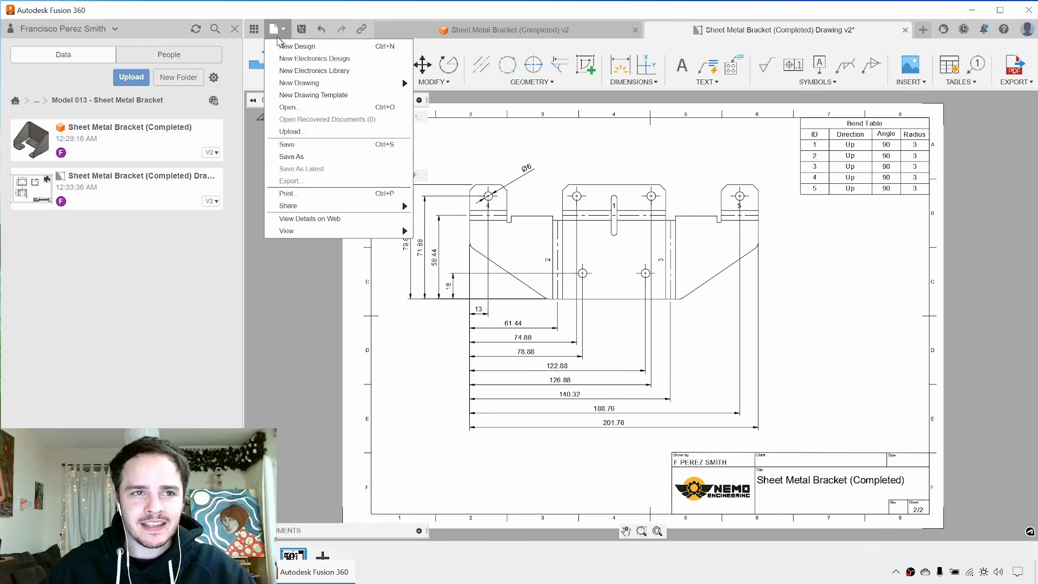
{"action": "left_click", "coordinate": [281, 47]}
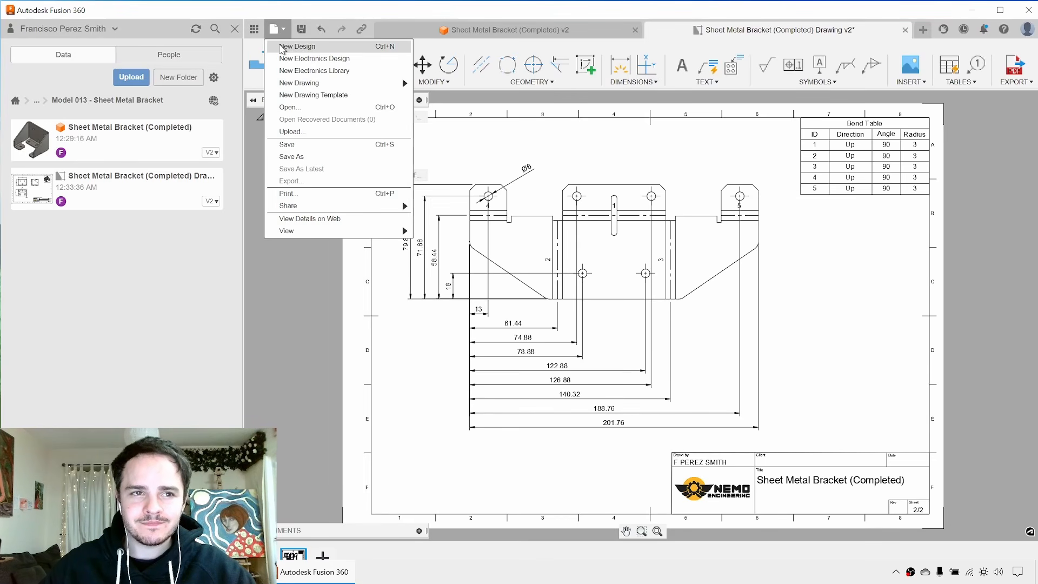
{"action": "left_click", "coordinate": [282, 48]}
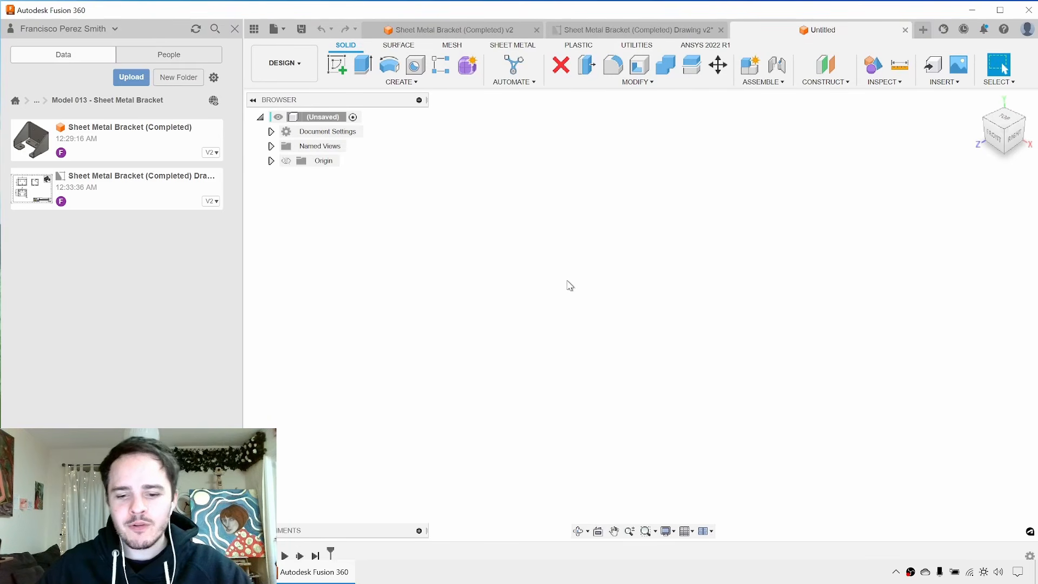
{"action": "key", "text": "XF86AudioLowerVolume"}
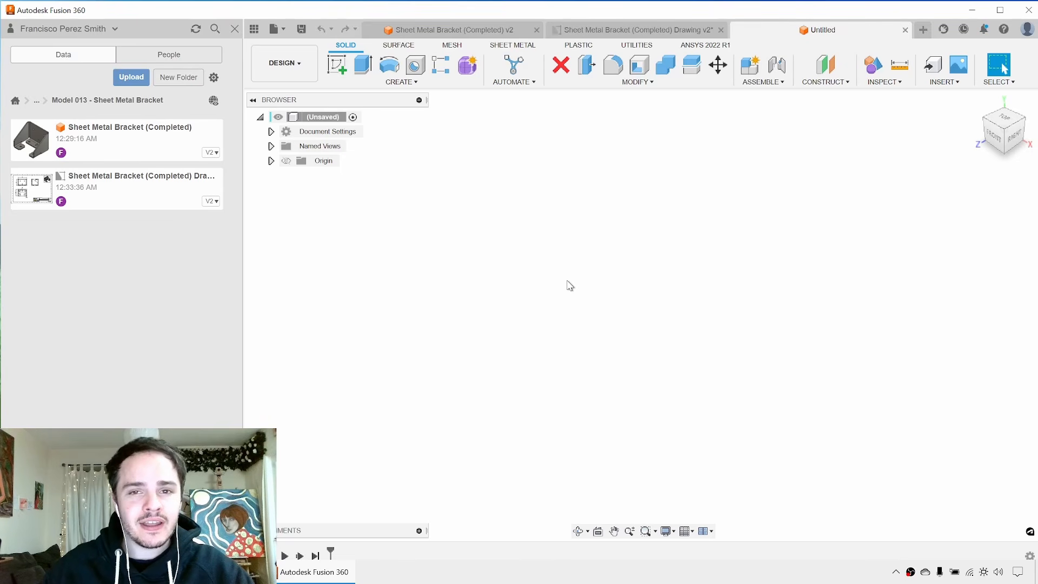
Save the design as "Sheet Metal Bracket" in the Model 013 - Sheet Metal Bracket folder and hide the project files.
{"action": "left_click", "coordinate": [311, 33]}
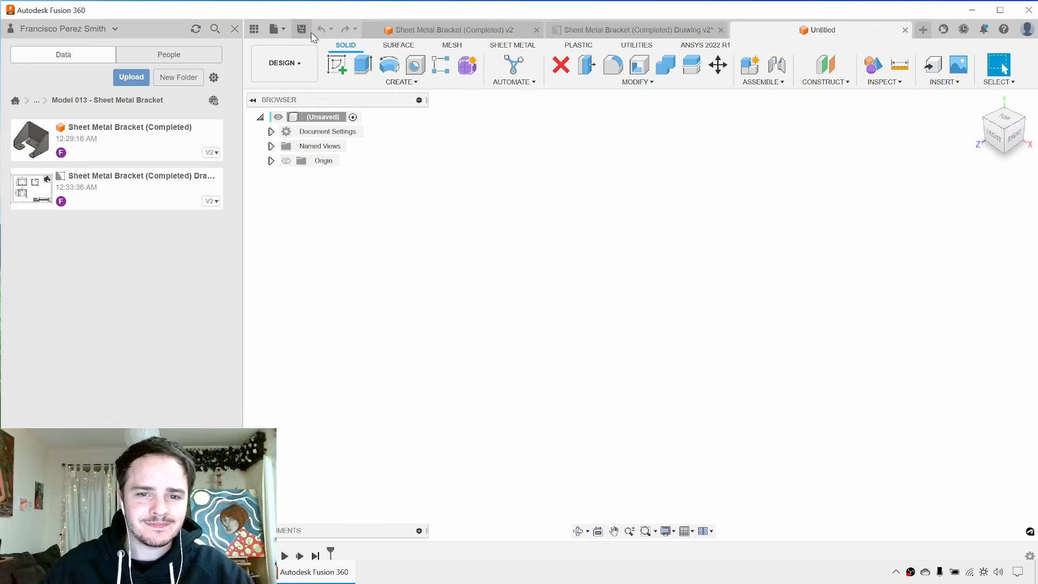
{"action": "type", "text": "Sheet "}
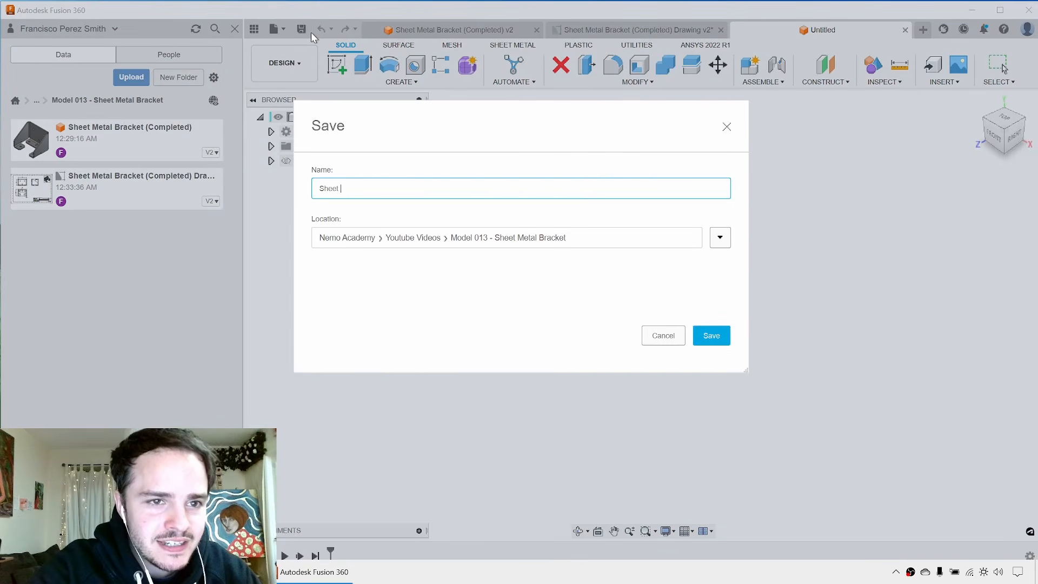
{"action": "type", "text": "Metal Bracket"}
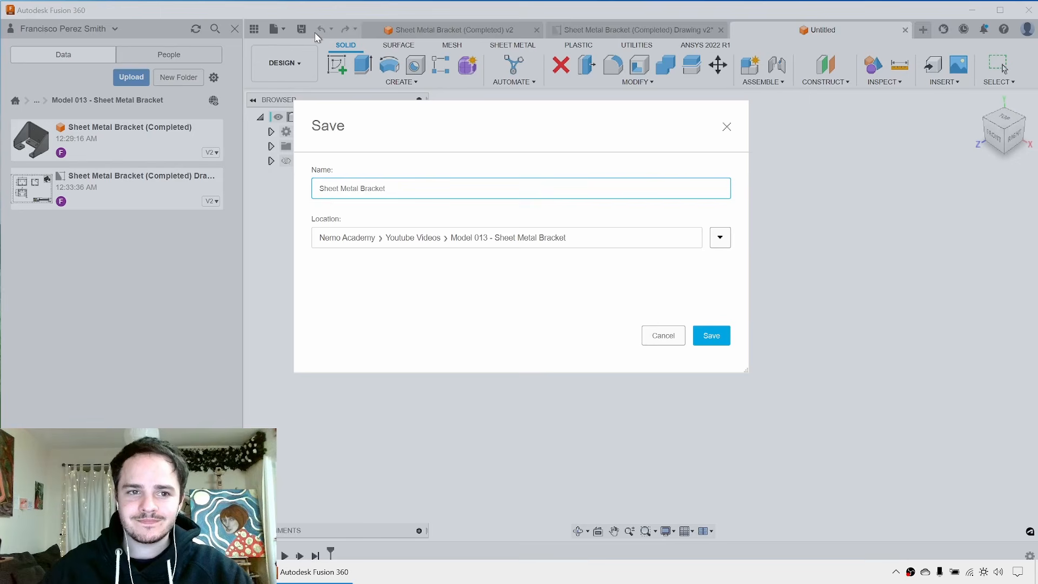
{"action": "left_click", "coordinate": [717, 335]}
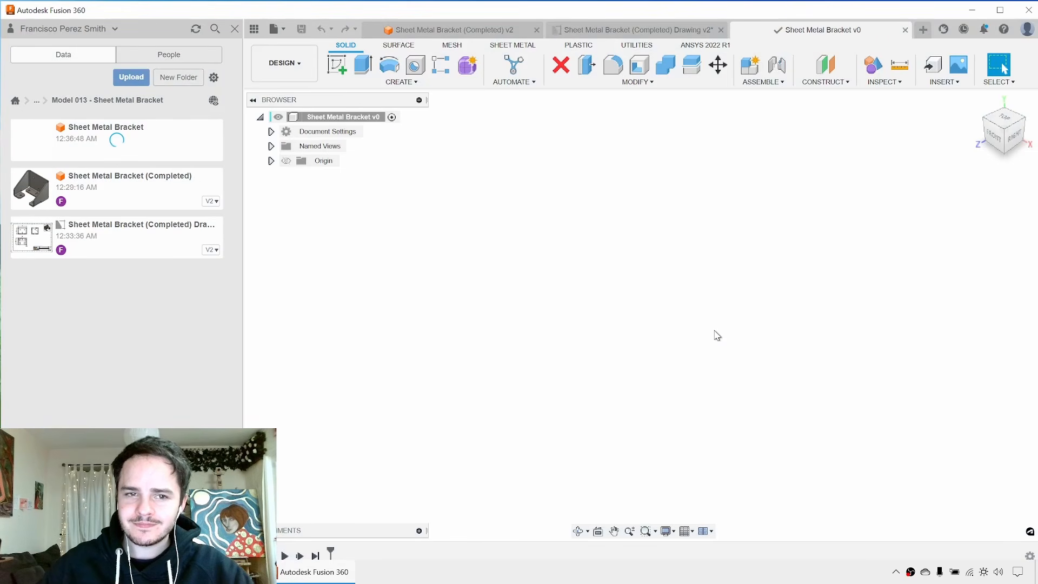
{"action": "left_click", "coordinate": [234, 31]}
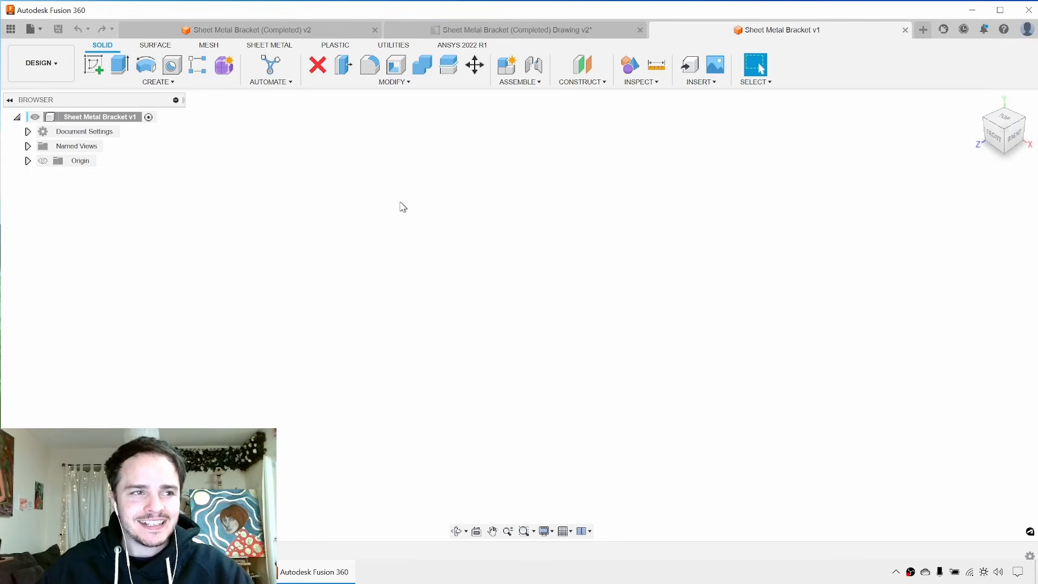
Choose the Design workspace and start a sketch on the front XY plane.
{"action": "left_click", "coordinate": [65, 72]}
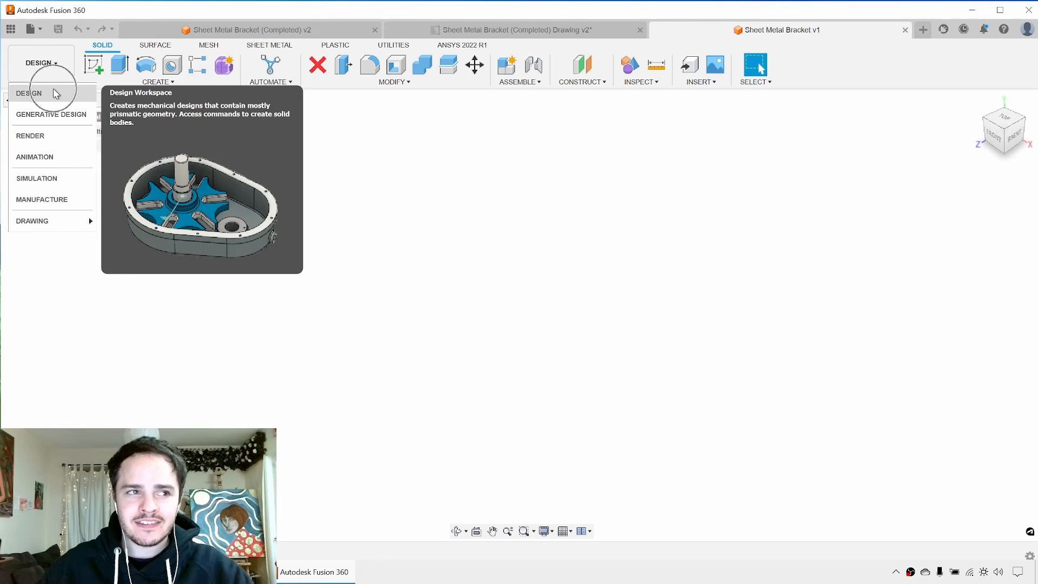
{"action": "left_click", "coordinate": [54, 93]}
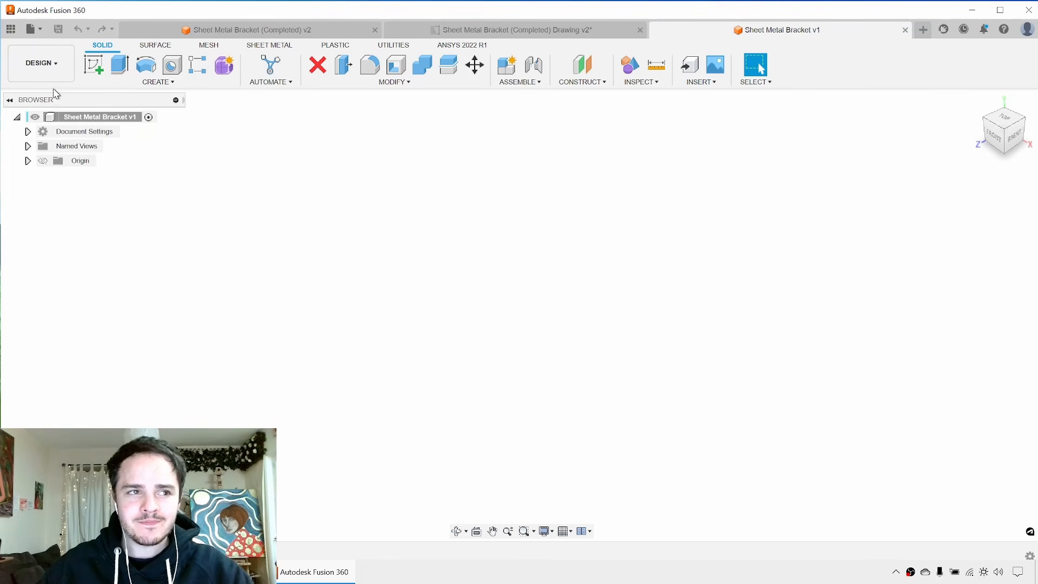
{"action": "left_click", "coordinate": [100, 71]}
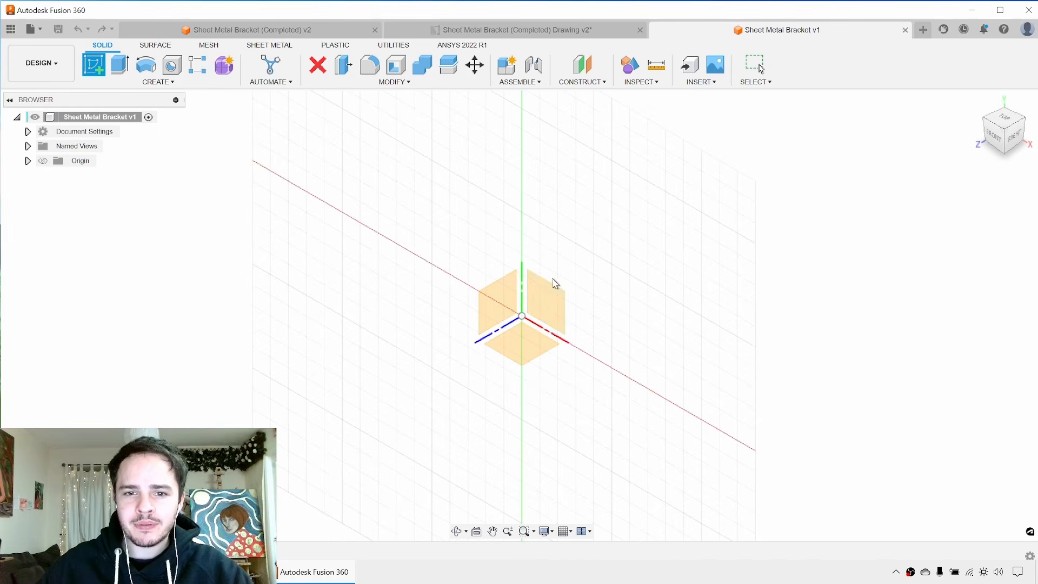
{"action": "left_click", "coordinate": [558, 294]}
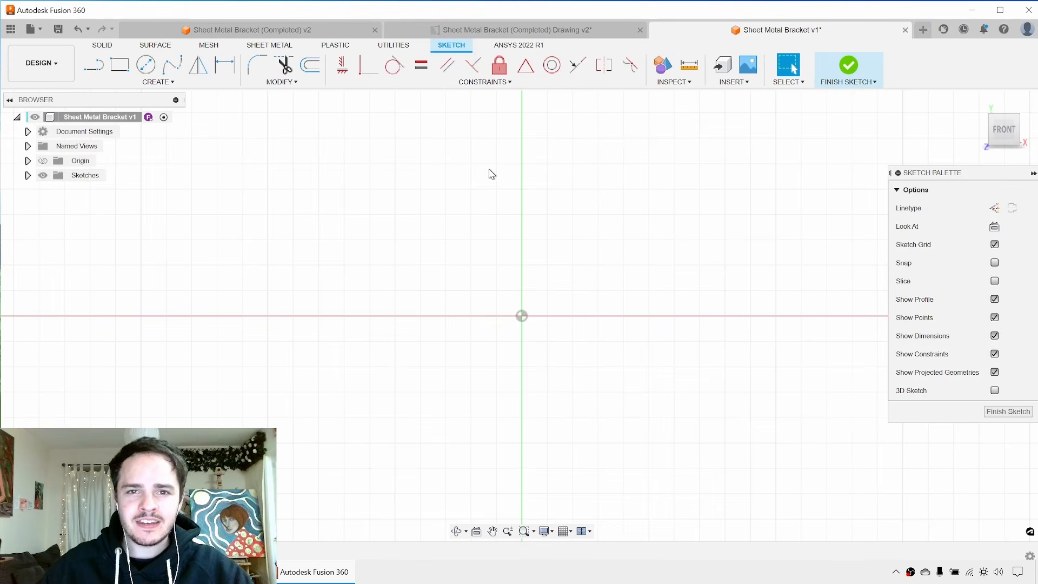
Sketch a center rectangle at the origin, 84 mm wide and 58 mm high, and finish the sketch.
{"action": "left_click", "coordinate": [174, 85]}
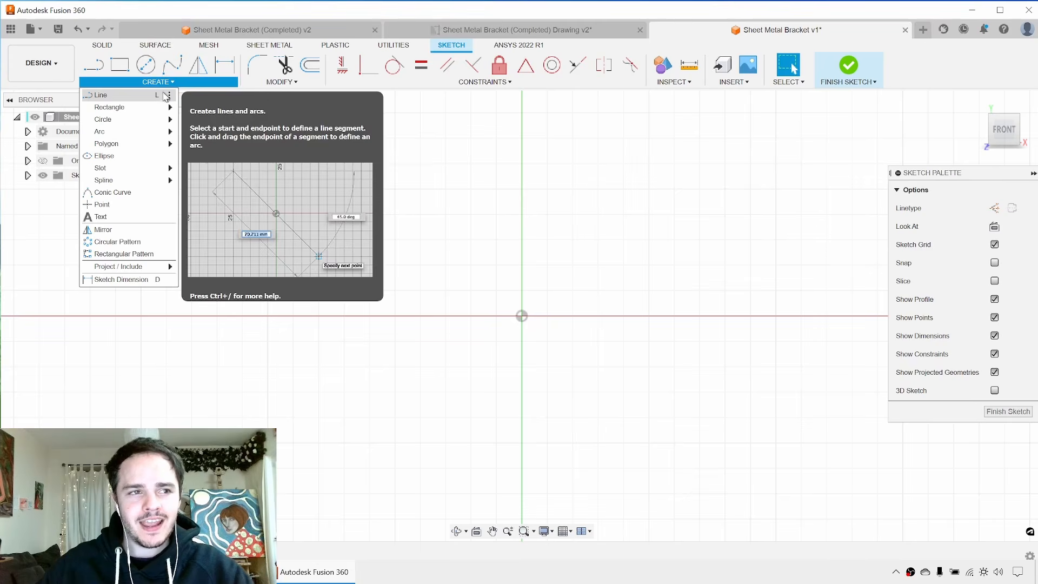
{"action": "mouse_move", "coordinate": [161, 110]}
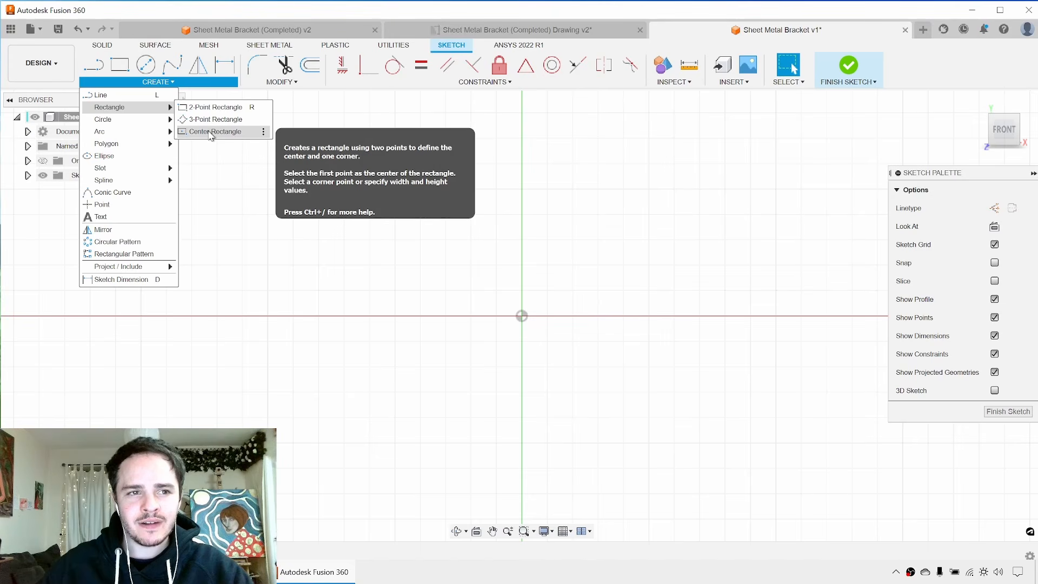
{"action": "left_click", "coordinate": [210, 133]}
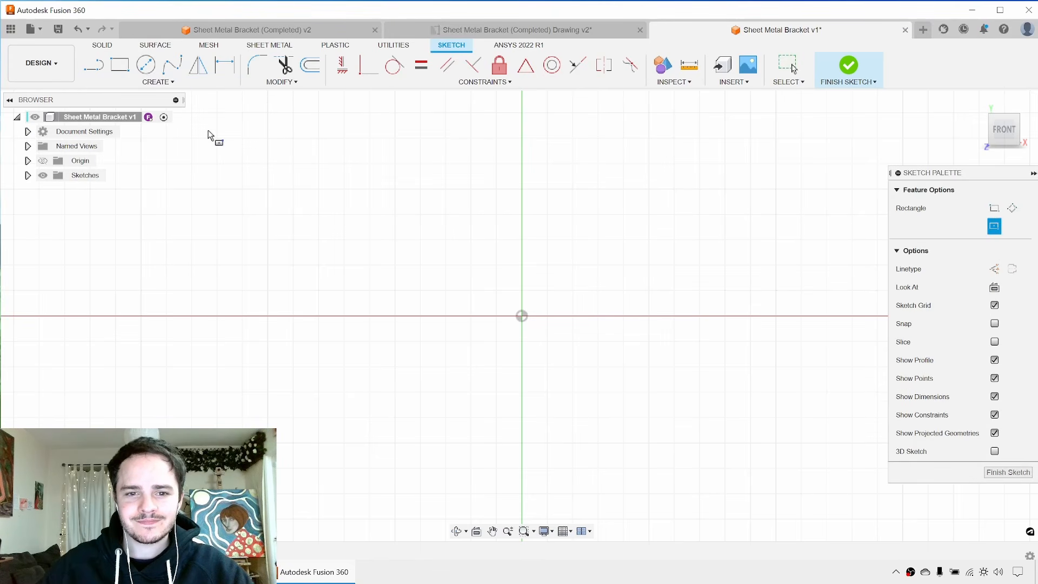
{"action": "left_click", "coordinate": [521, 316]}
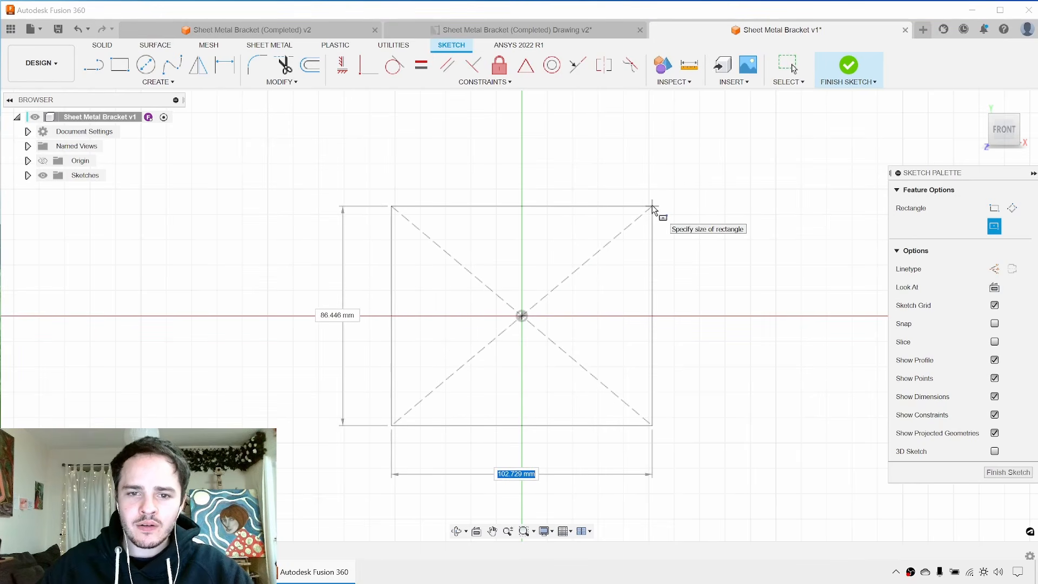
{"action": "key", "text": "Tab"}
{"action": "key", "text": "Tab"}
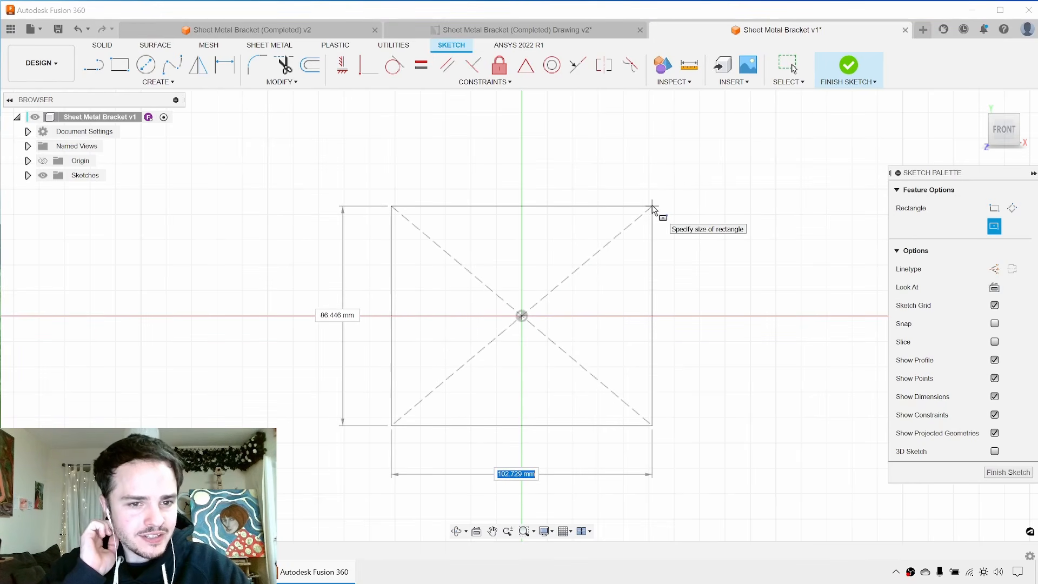
{"action": "key", "text": "Tab"}
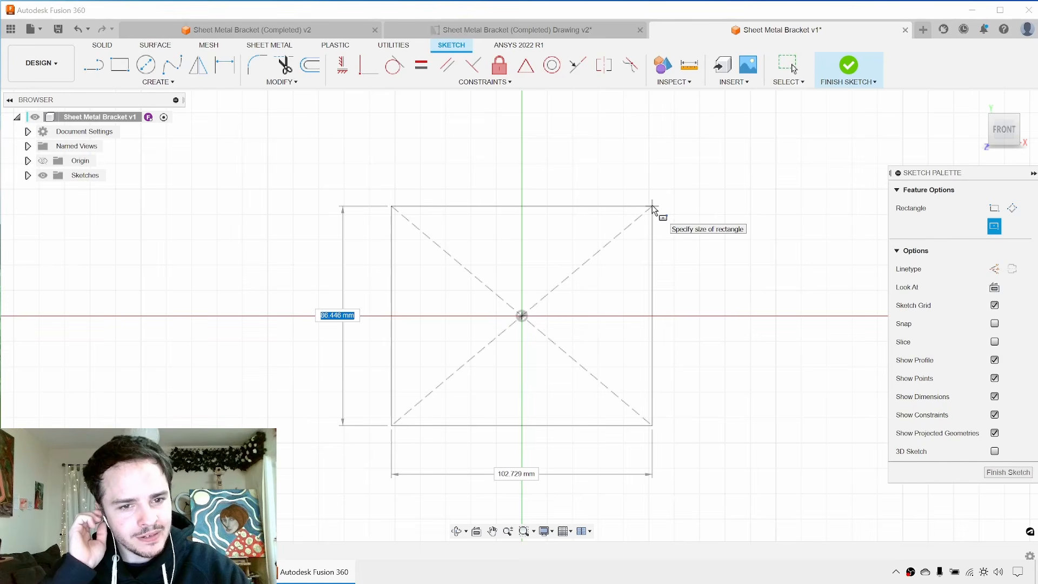
{"action": "key", "text": "Tab"}
{"action": "key", "text": "Tab"}
{"action": "key", "text": "Tab"}
{"action": "key", "text": "Tab"}
{"action": "key", "text": "Tab"}
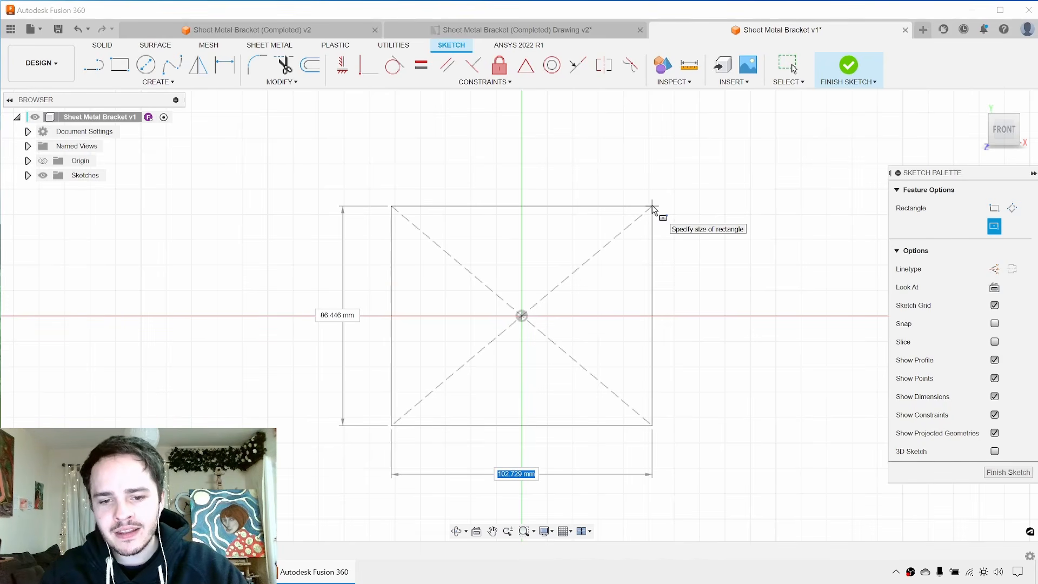
{"action": "type", "text": "84"}
{"action": "key", "text": "Tab"}
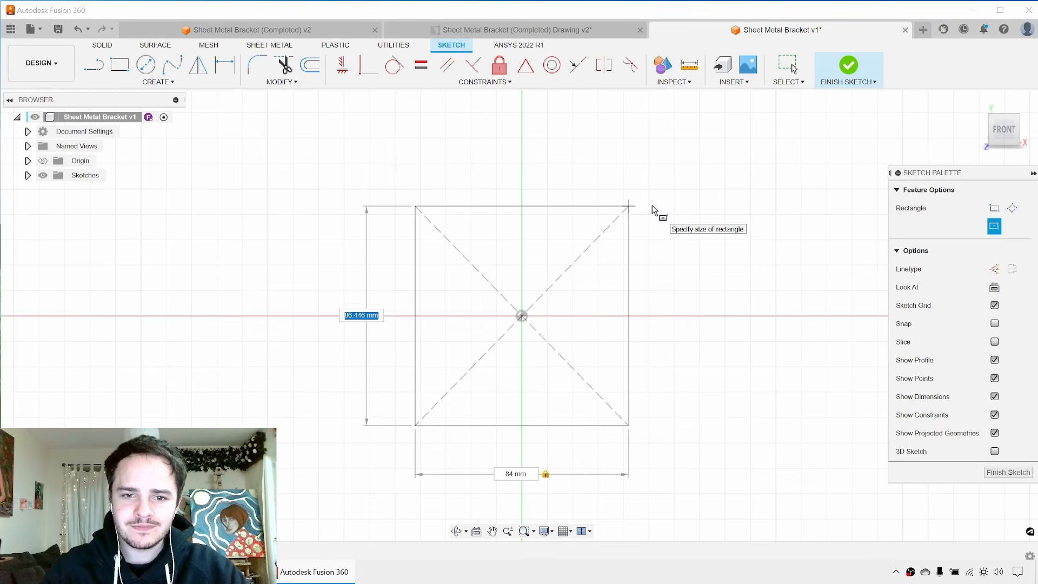
{"action": "type", "text": "58"}
{"action": "key", "text": "Tab"}
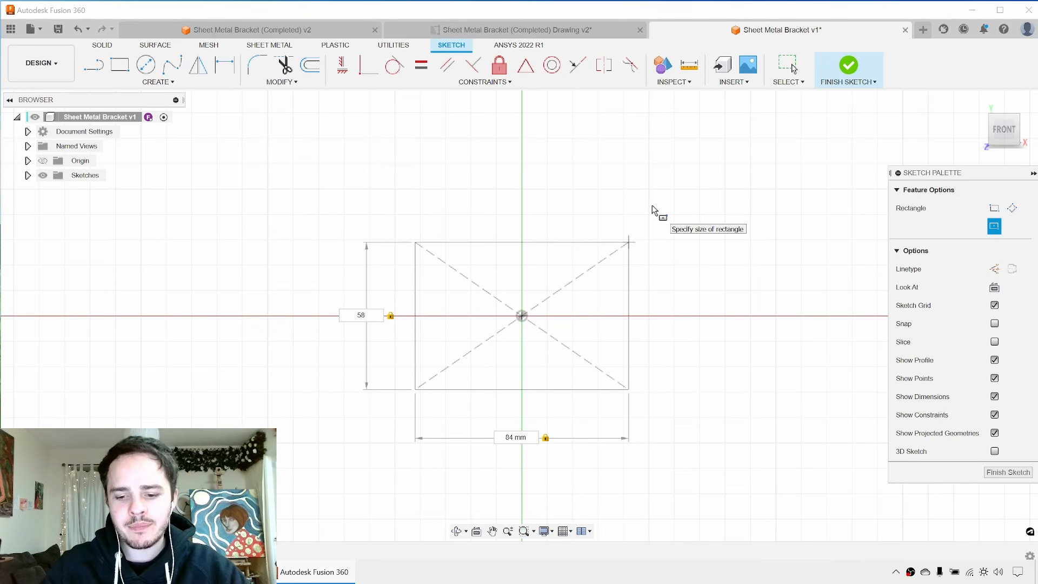
{"action": "key", "text": "Return"}
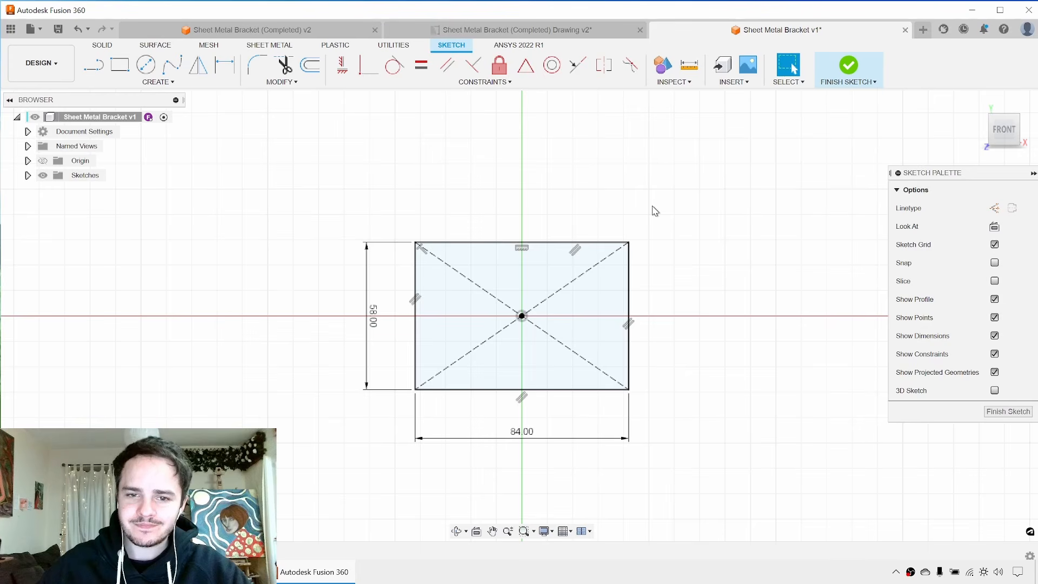
{"action": "left_click", "coordinate": [850, 66]}
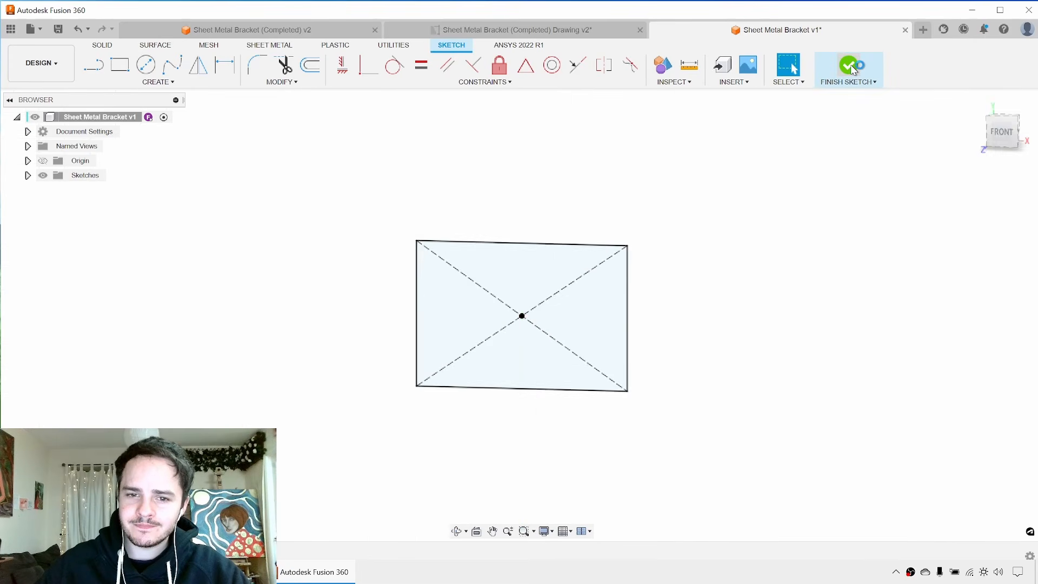
Create a base flange from the rectangle profile as a new body on Side 1 with the Aluminum (3mm) sheet metal rule.
{"action": "middle_click_drag", "start_coordinate": [598, 207], "coordinate": [691, 192], "text": "shift"}
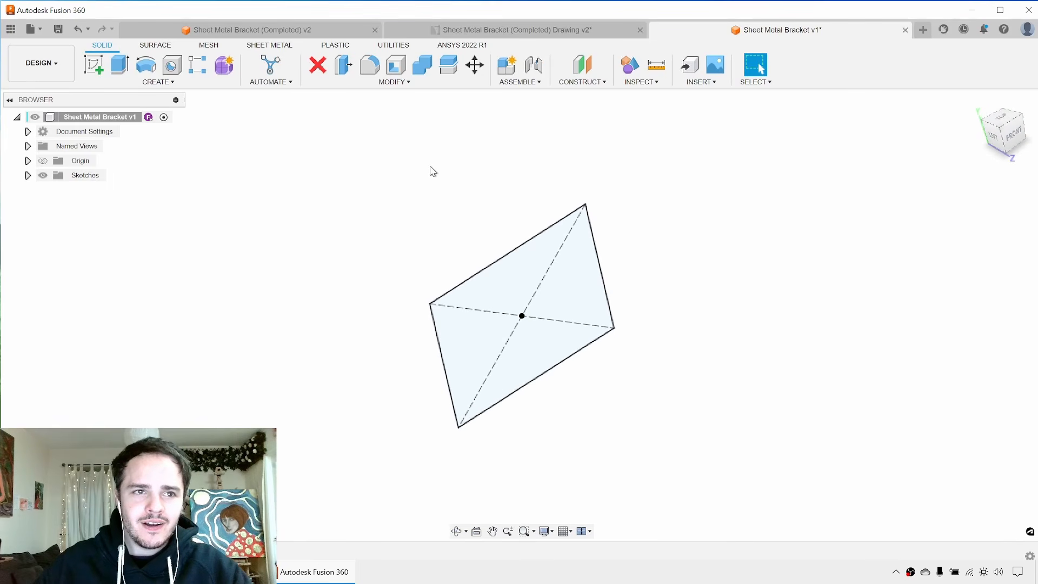
{"action": "mouse_move", "coordinate": [444, 184]}
{"action": "middle_mouse_down", "text": "shift"}
{"action": "mouse_move", "coordinate": [452, 192]}
{"action": "mouse_move", "coordinate": [457, 162]}
{"action": "mouse_move", "coordinate": [436, 186]}
{"action": "middle_mouse_up", "text": "shift"}
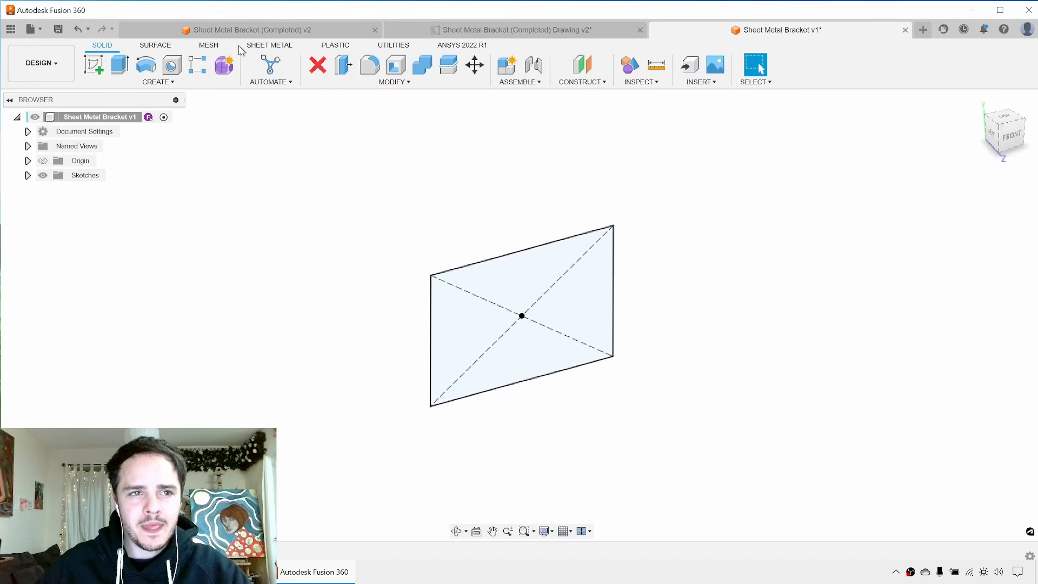
{"action": "left_click", "coordinate": [279, 47]}
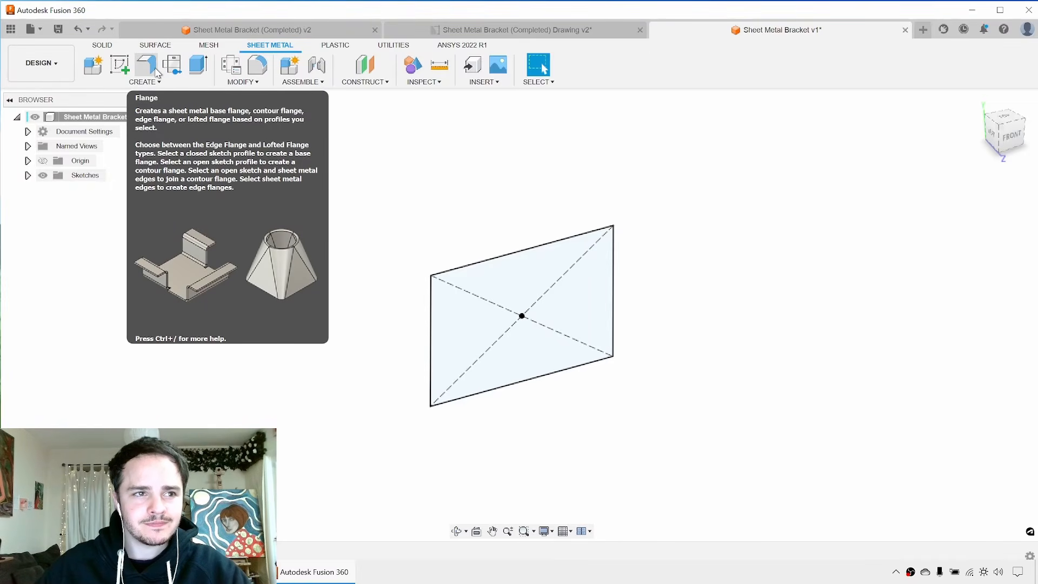
{"action": "left_click", "coordinate": [156, 72]}
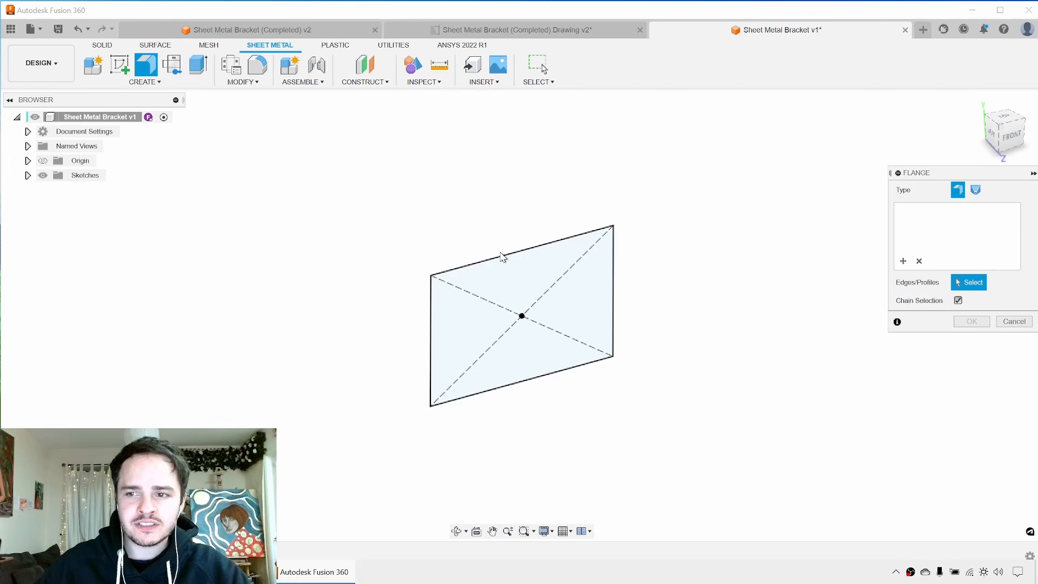
{"action": "left_click", "coordinate": [523, 279]}
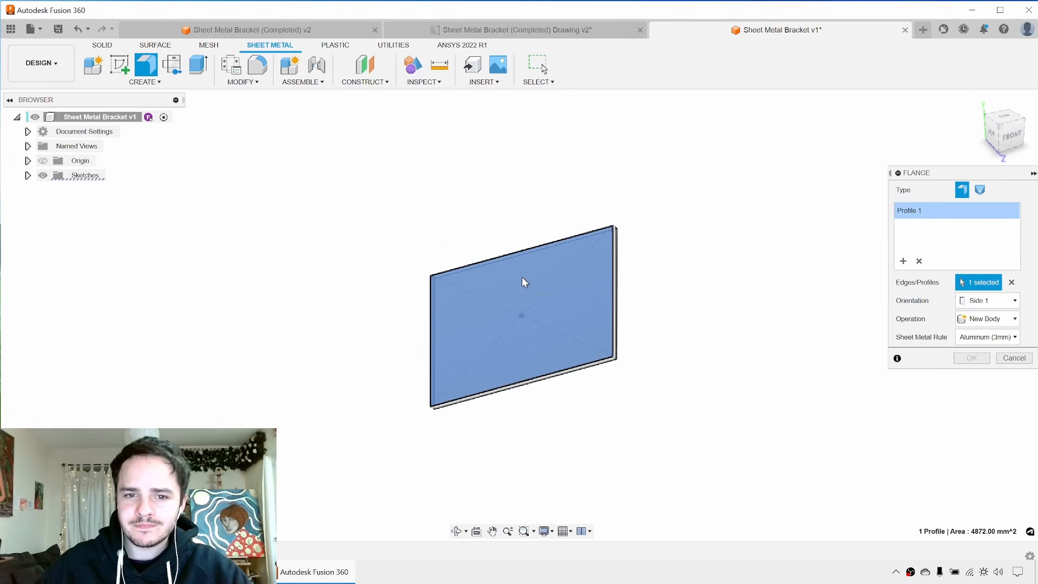
{"action": "middle_click_drag", "start_coordinate": [625, 266], "coordinate": [583, 249]}
{"action": "left_click_drag", "start_coordinate": [965, 174], "coordinate": [819, 180]}
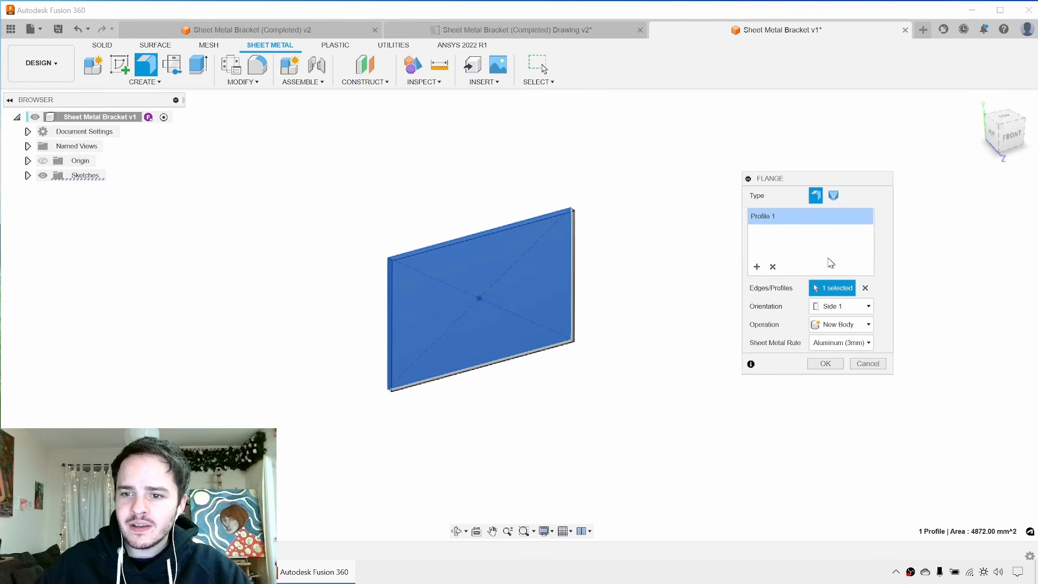
{"action": "left_click", "coordinate": [850, 344]}
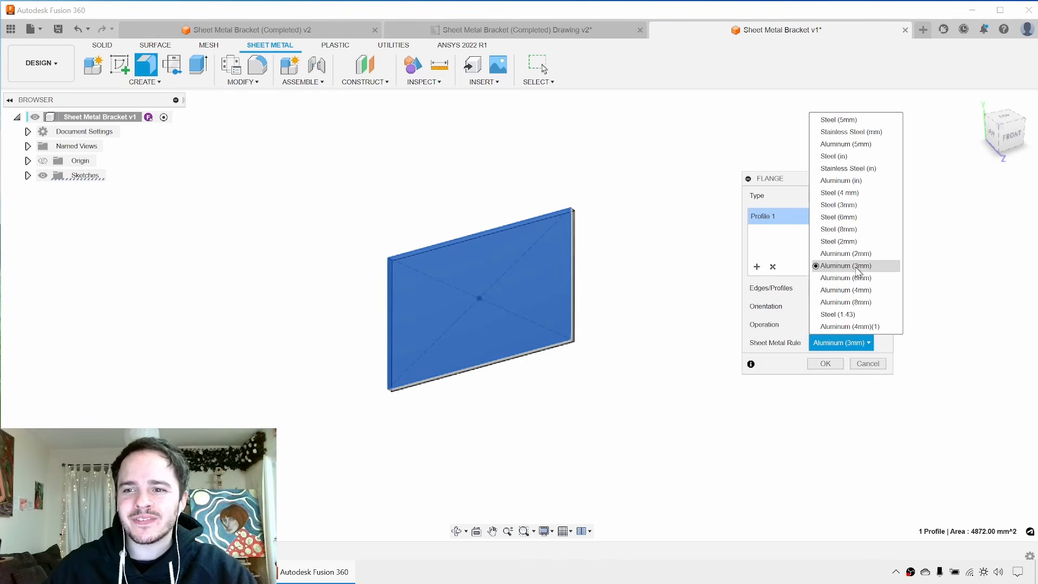
{"action": "left_click", "coordinate": [841, 272]}
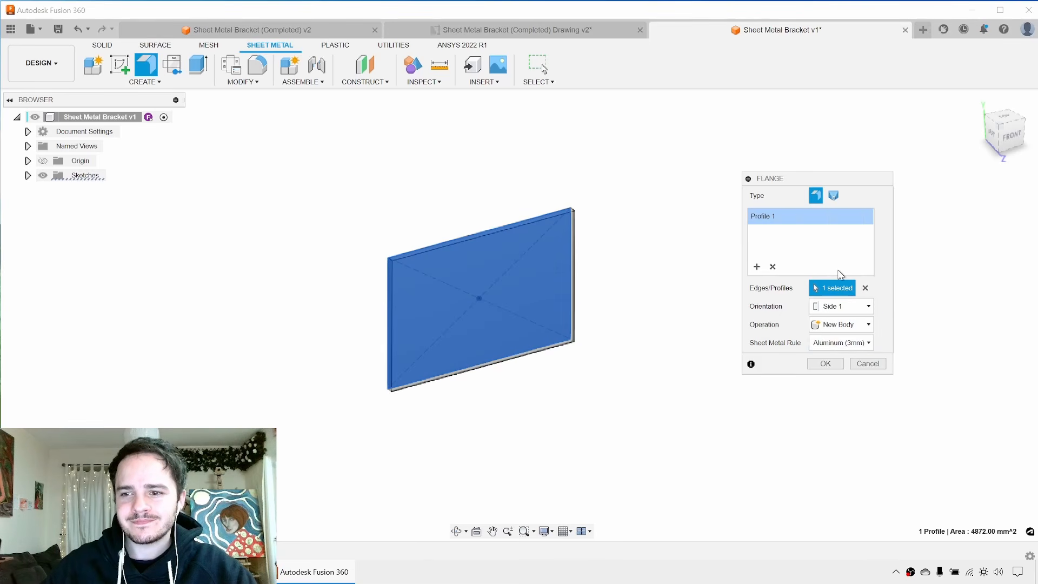
{"action": "left_click", "coordinate": [827, 364]}
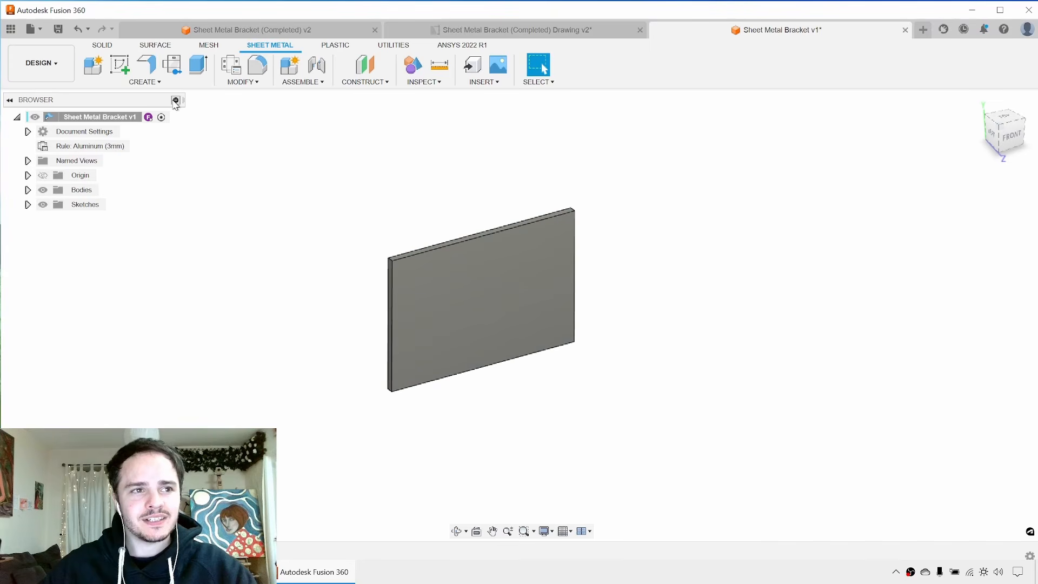
Add 64 mm high flanges along both vertical edges of the base plate.
{"action": "left_click", "coordinate": [152, 74]}
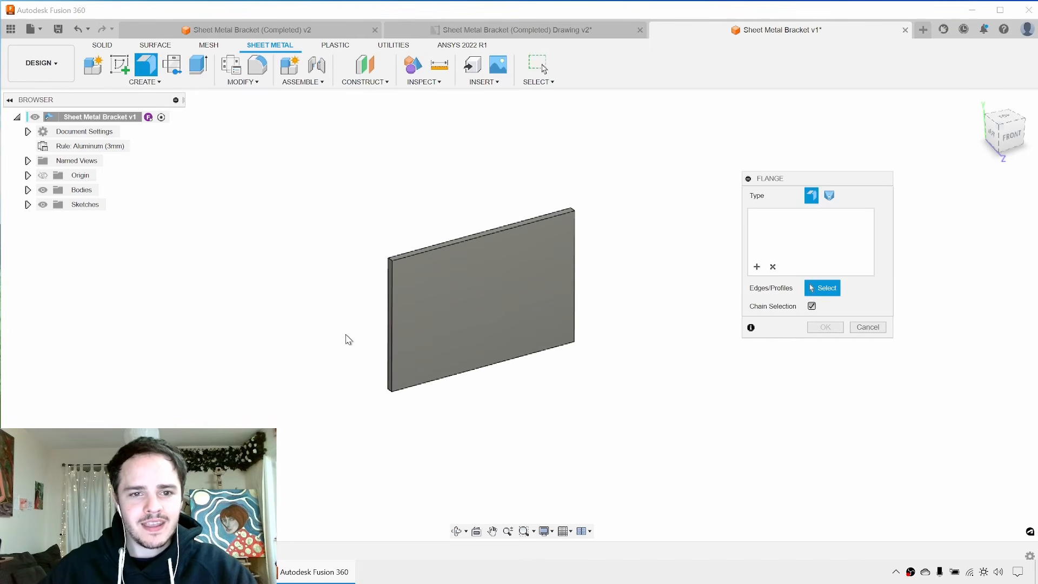
{"action": "left_click", "coordinate": [392, 328]}
{"action": "left_click", "coordinate": [575, 279]}
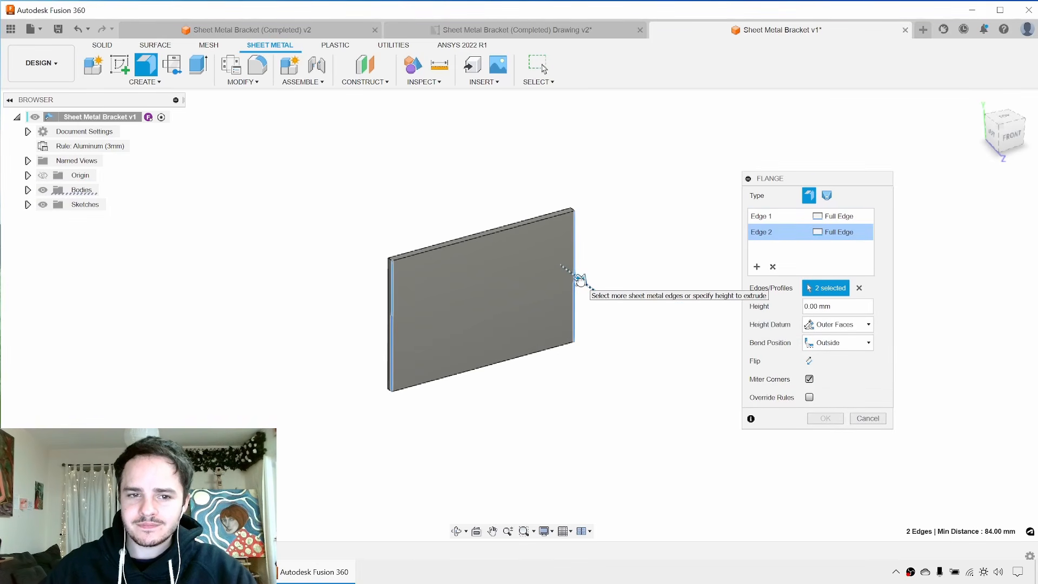
{"action": "left_click_drag", "start_coordinate": [587, 284], "coordinate": [638, 373]}
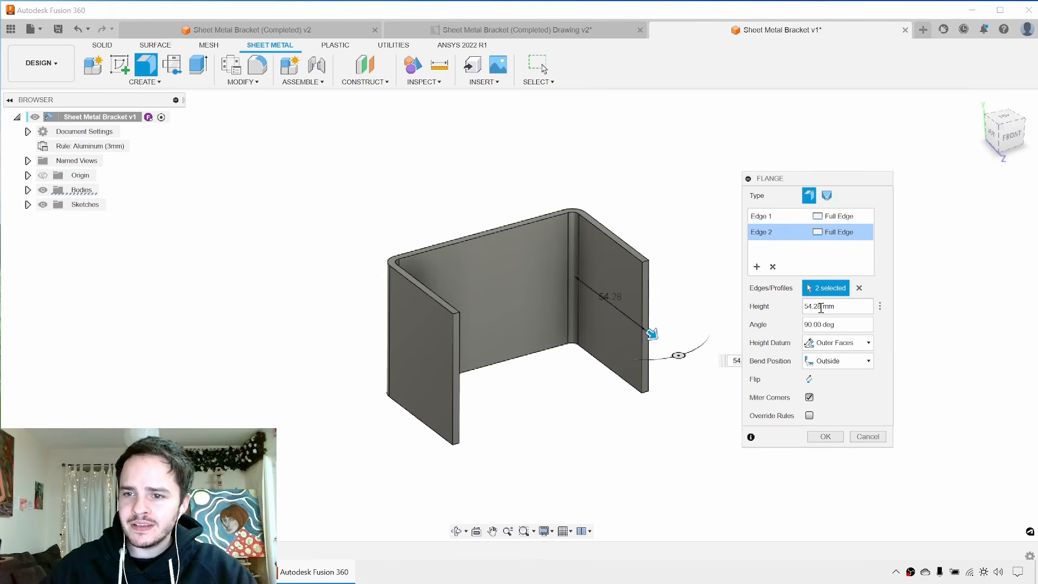
{"action": "double_click", "coordinate": [819, 307]}
{"action": "type", "text": "64"}
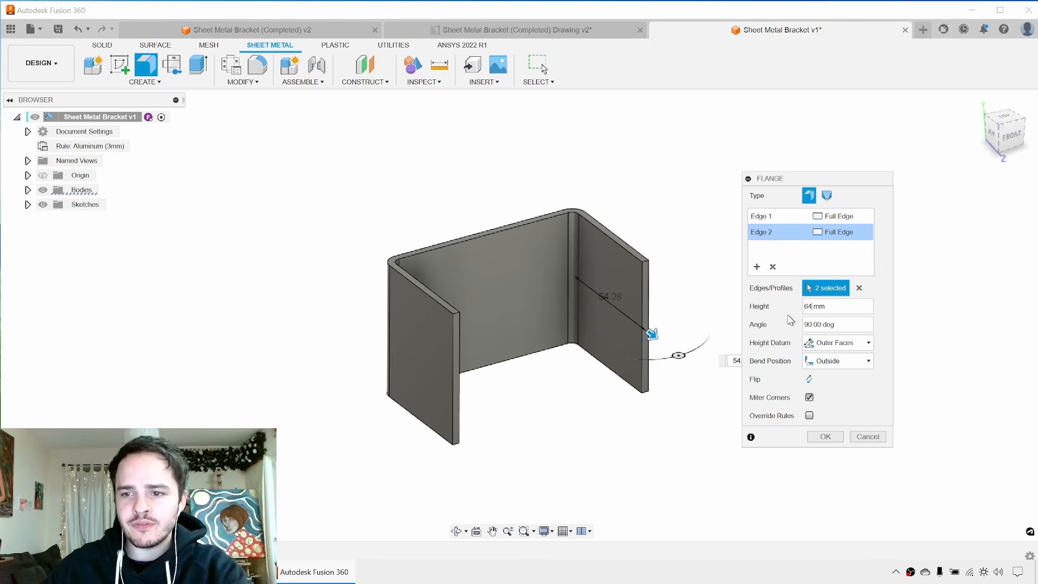
{"action": "left_click", "coordinate": [825, 437]}
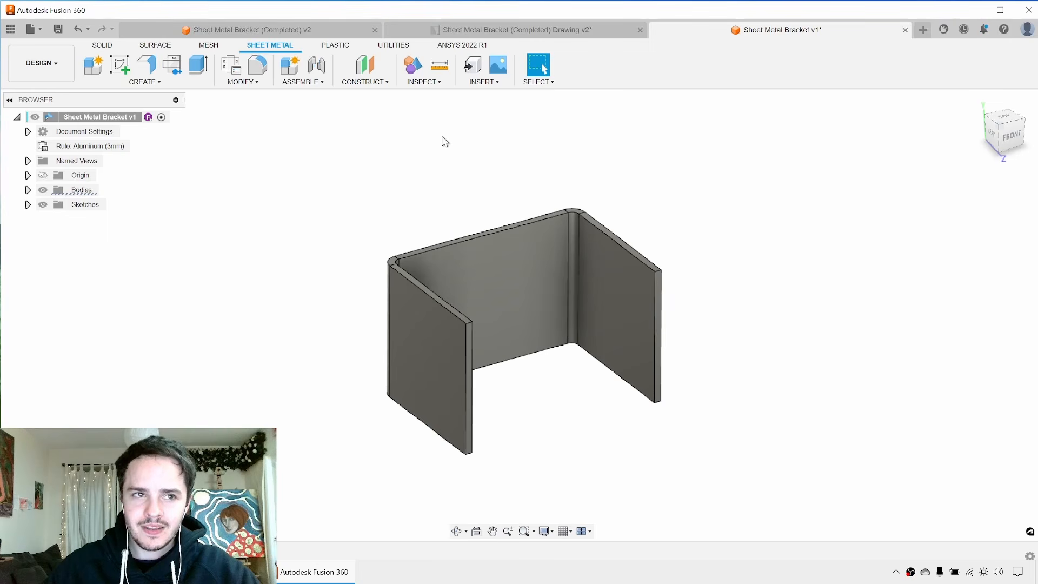
Switch to the completed Sheet Metal Bracket design, exit its flat pattern, and examine its side flanges, bottom flange and side tabs.
{"action": "left_click", "coordinate": [303, 35]}
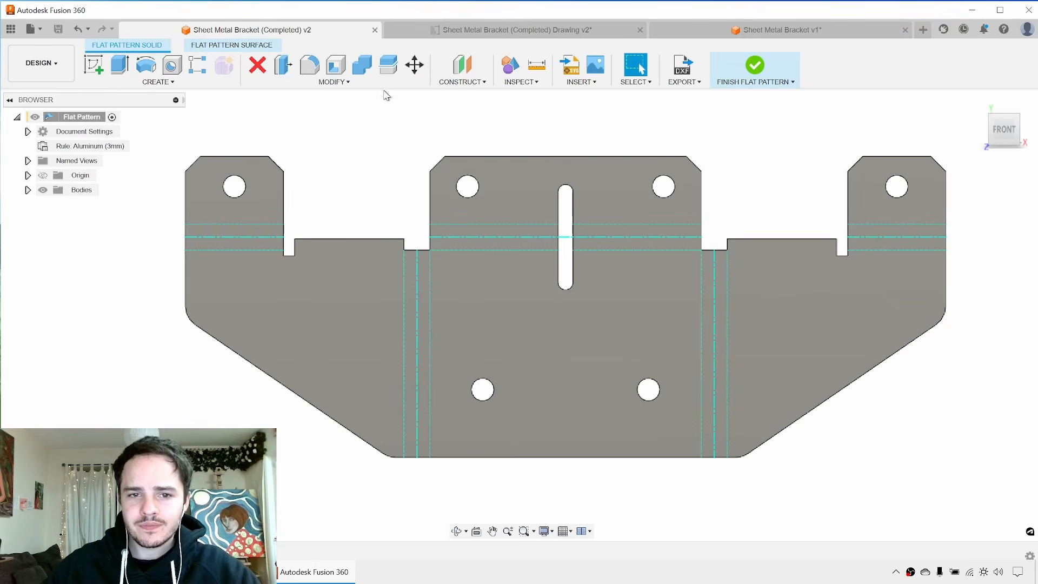
{"action": "left_click", "coordinate": [755, 66]}
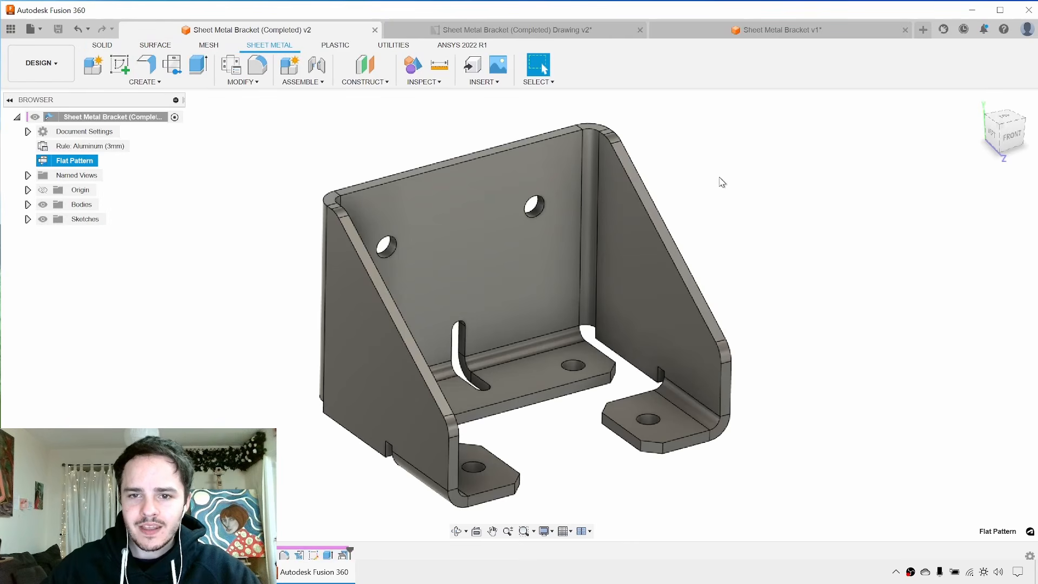
{"action": "left_click", "coordinate": [631, 277]}
{"action": "left_click", "coordinate": [395, 348]}
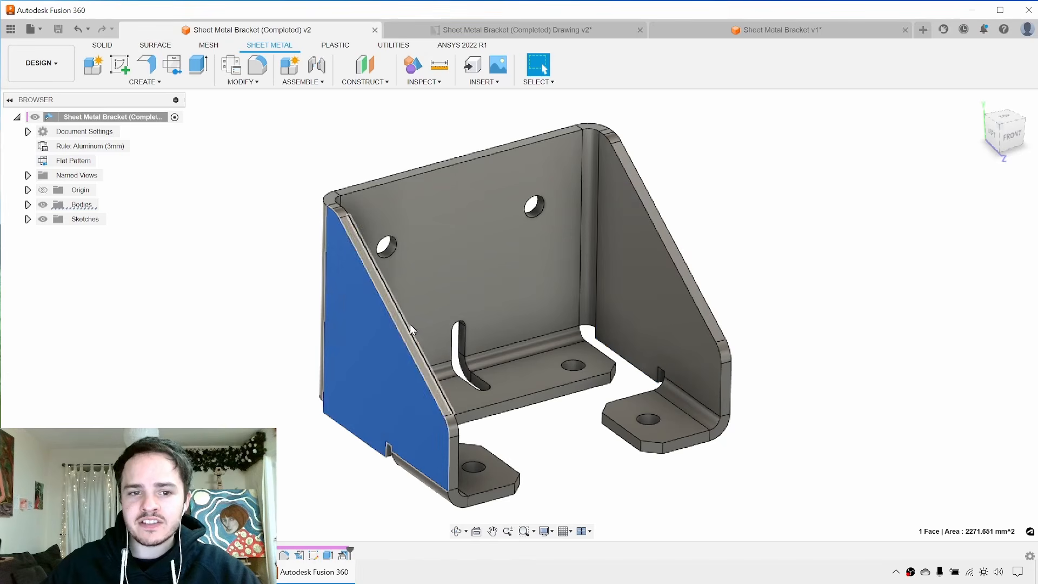
{"action": "left_click", "coordinate": [582, 436]}
{"action": "middle_click_drag", "start_coordinate": [591, 424], "coordinate": [564, 332], "text": "shift"}
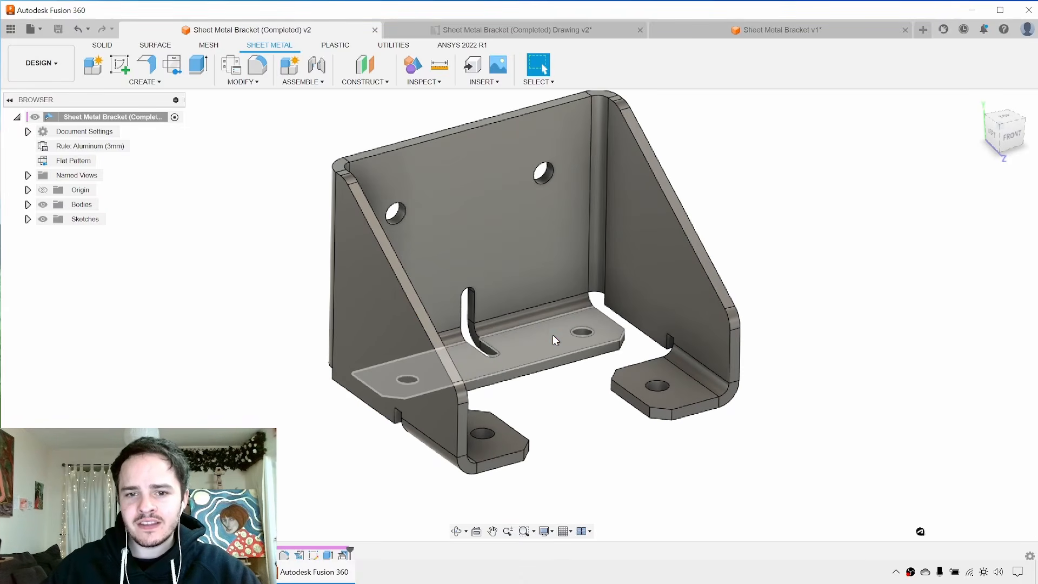
{"action": "left_click", "coordinate": [554, 340]}
{"action": "left_click", "coordinate": [499, 437]}
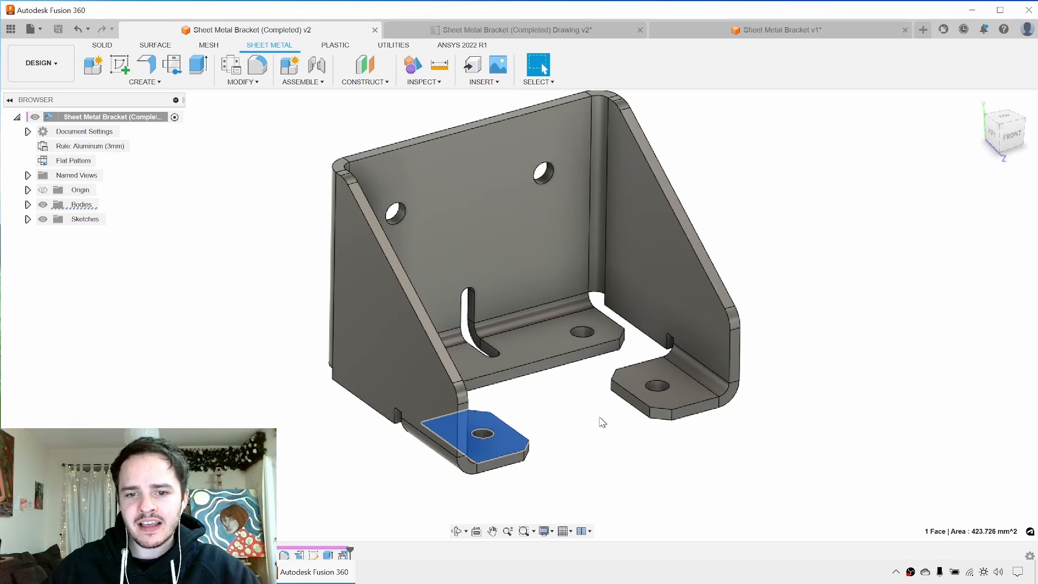
{"action": "left_click", "coordinate": [675, 389]}
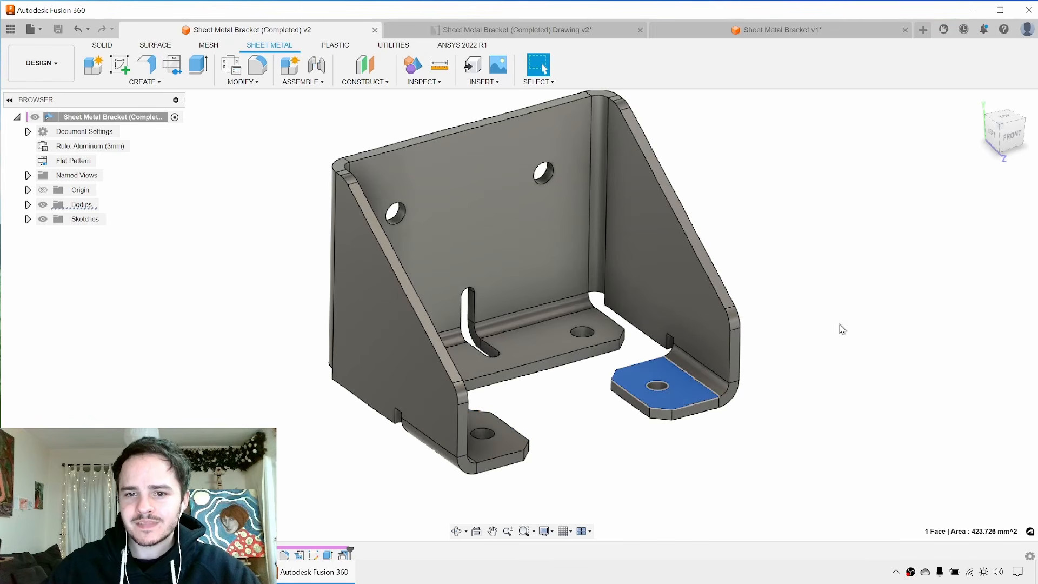
Return to the Sheet Metal Bracket design and set up a 24 mm flange along the back plate's inner bottom edge.
{"action": "left_click", "coordinate": [816, 34]}
{"action": "middle_click_drag", "start_coordinate": [733, 272], "coordinate": [716, 239]}
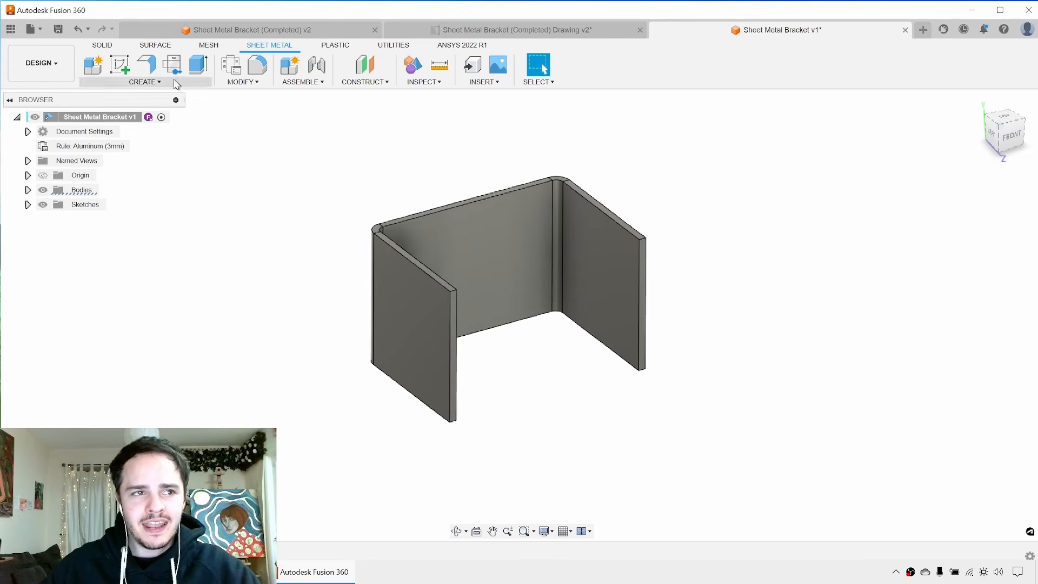
{"action": "left_click", "coordinate": [147, 68]}
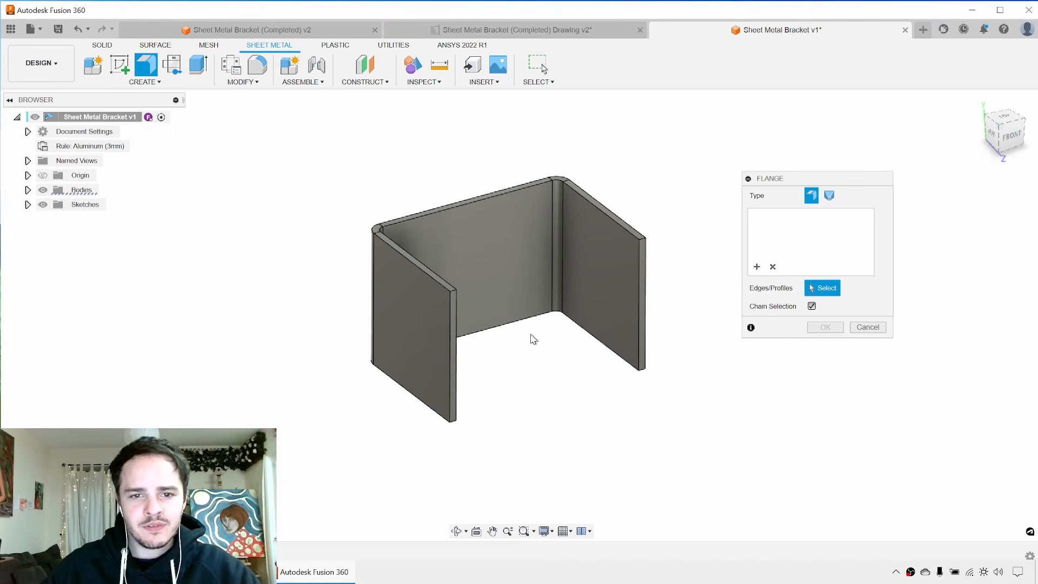
{"action": "middle_click_drag", "start_coordinate": [530, 334], "coordinate": [523, 326], "text": "shift"}
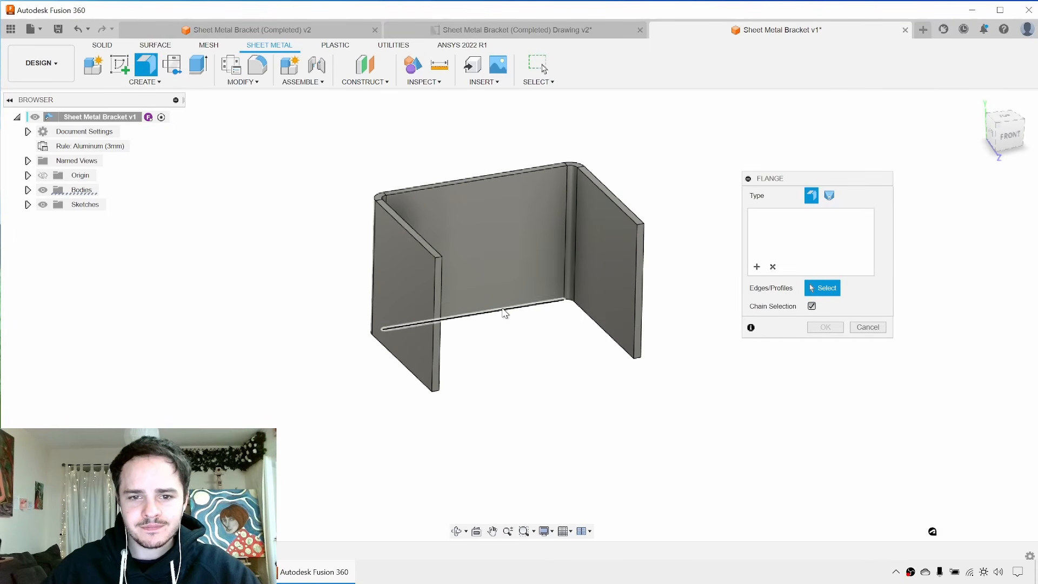
{"action": "left_click", "coordinate": [504, 312]}
{"action": "scroll", "coordinate": [513, 368], "scroll_direction": "up", "scroll_amount": 3}
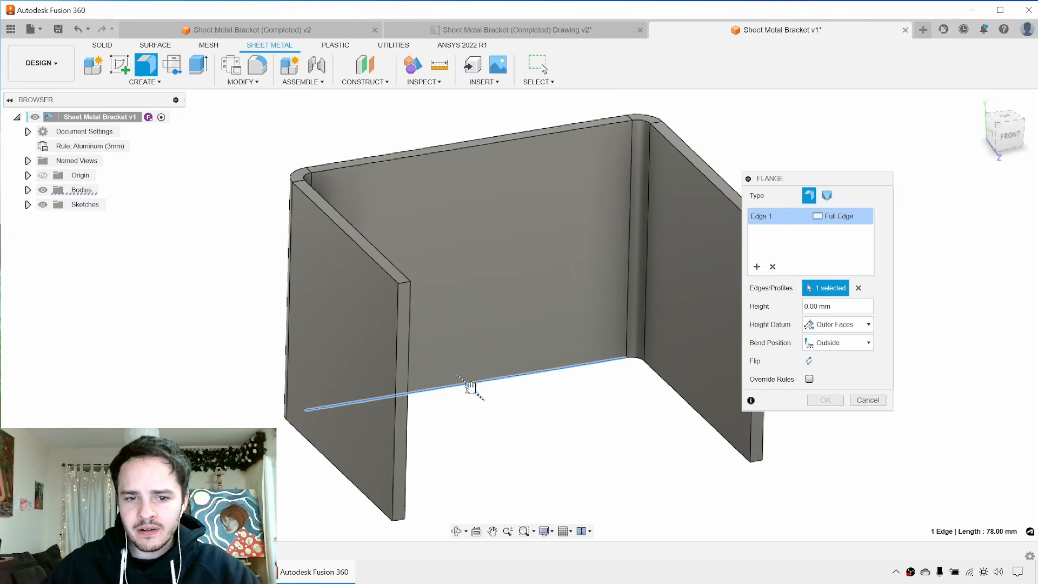
{"action": "left_click_drag", "start_coordinate": [471, 388], "coordinate": [525, 476]}
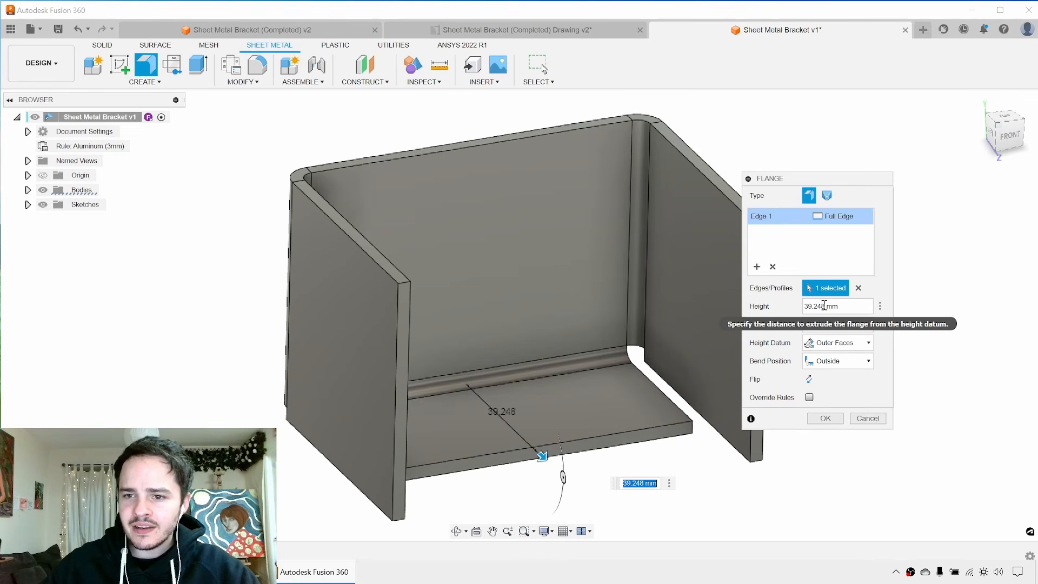
{"action": "left_click_drag", "start_coordinate": [543, 456], "coordinate": [522, 436]}
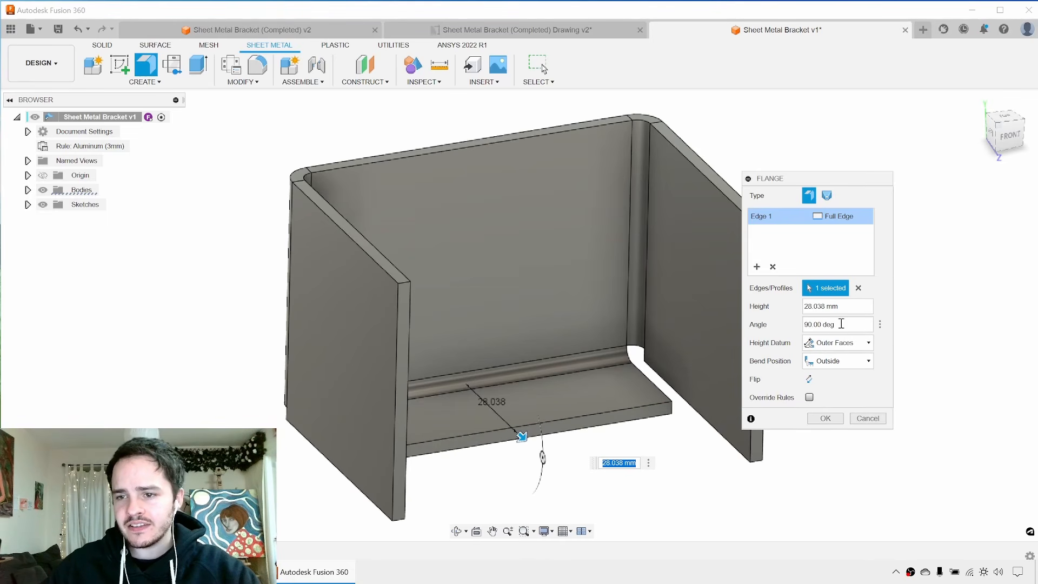
{"action": "left_click", "coordinate": [823, 306]}
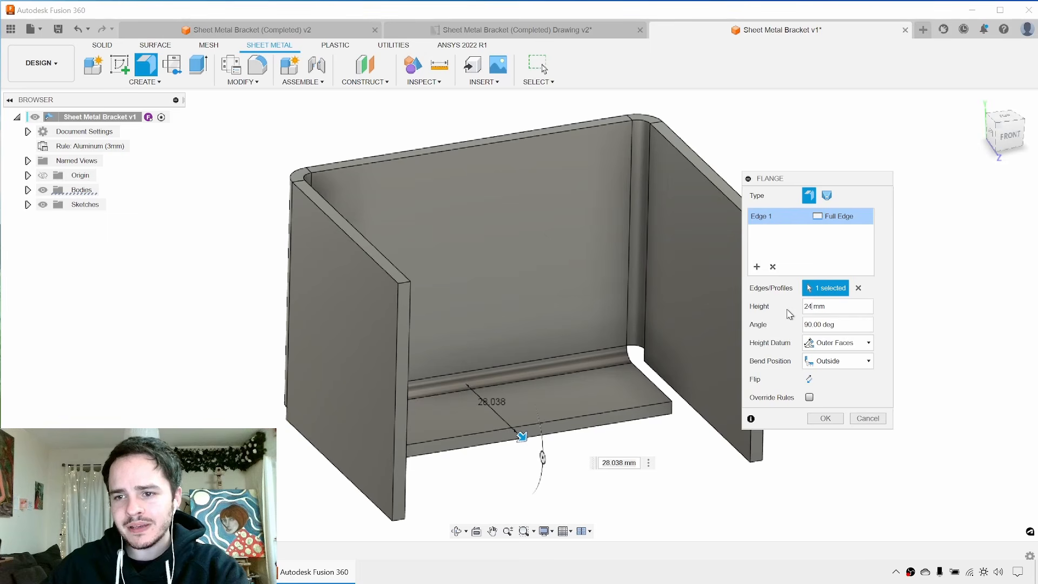
{"action": "type", "text": "24"}
{"action": "key", "text": "Return"}
{"action": "middle_click_drag", "start_coordinate": [609, 321], "coordinate": [715, 283], "text": "shift"}
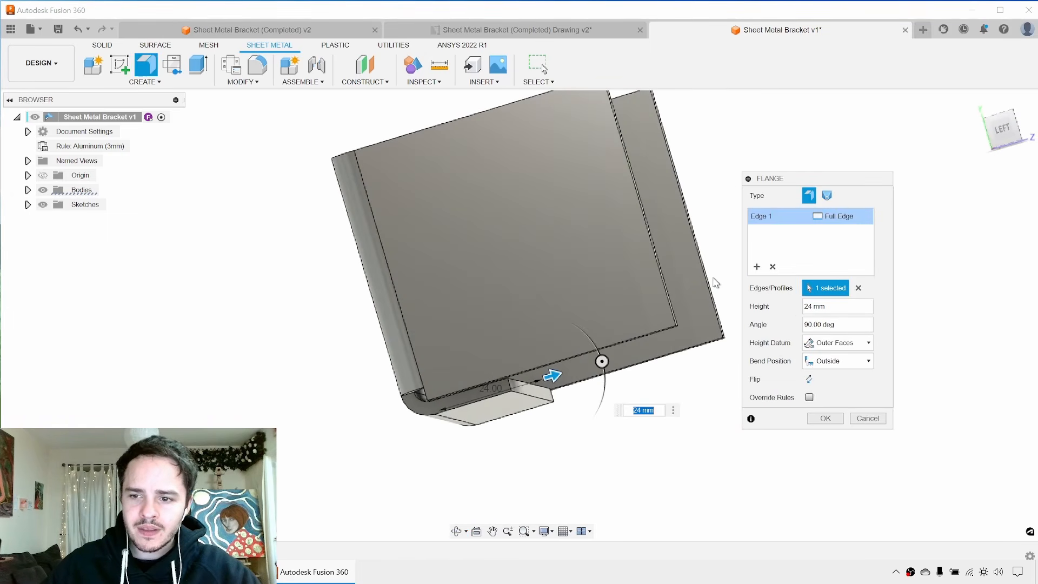
Try the Inside bend position for the bottom flange and view it from the side.
{"action": "left_click", "coordinate": [856, 361]}
{"action": "left_click", "coordinate": [838, 378]}
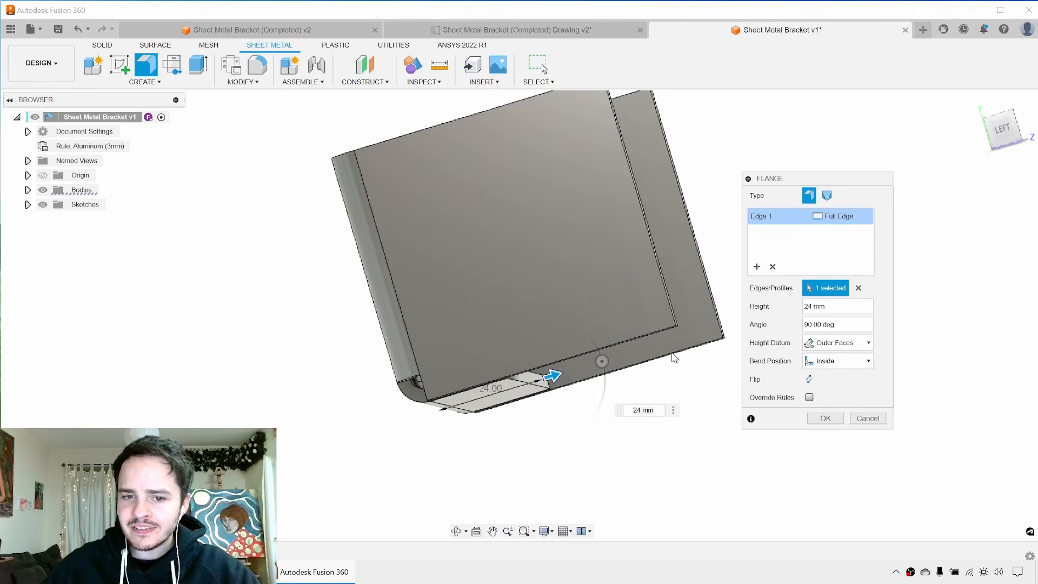
{"action": "middle_click_drag", "start_coordinate": [601, 367], "coordinate": [519, 368], "text": "shift"}
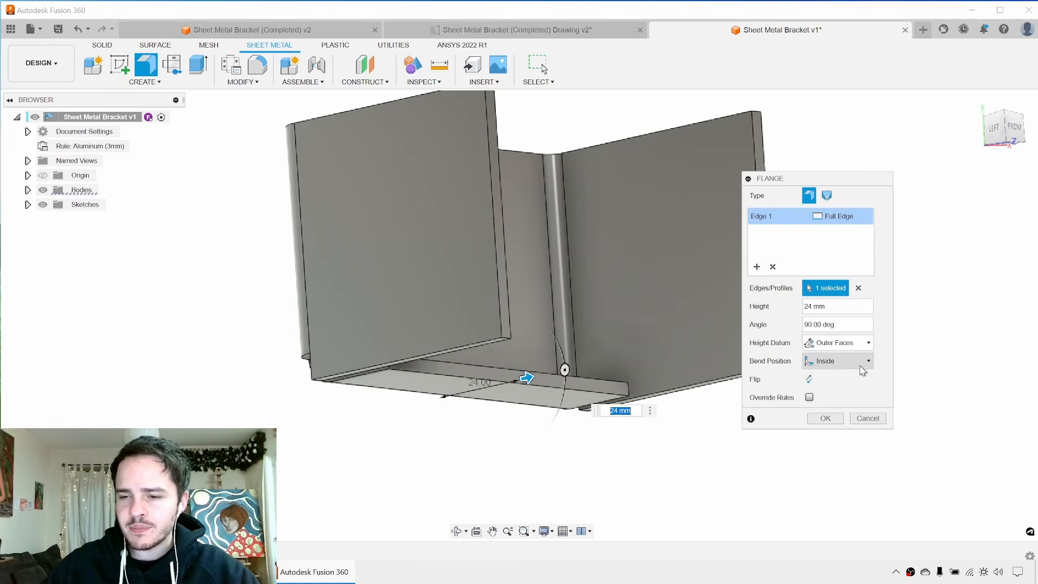
Set the bottom flange's bend position to Outside and create the flange.
{"action": "left_click", "coordinate": [862, 366]}
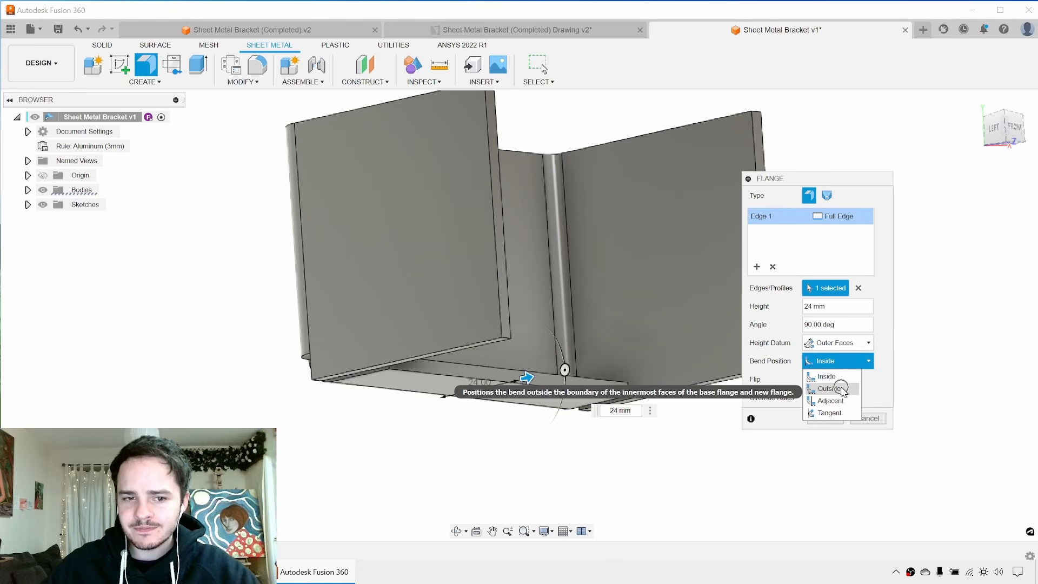
{"action": "left_click", "coordinate": [844, 391]}
{"action": "middle_click_drag", "start_coordinate": [565, 289], "coordinate": [565, 315], "text": "shift"}
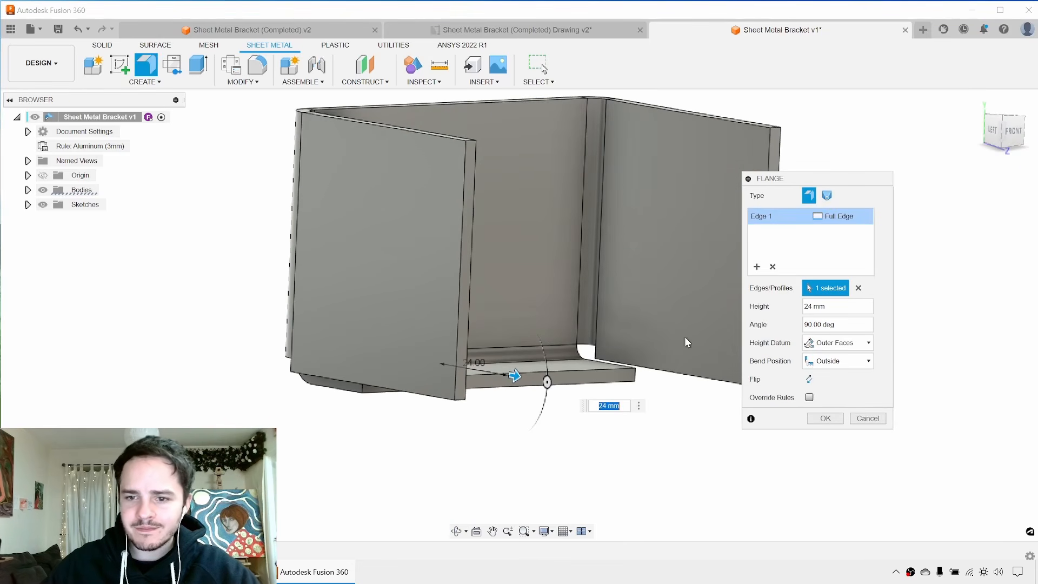
{"action": "left_click", "coordinate": [826, 418]}
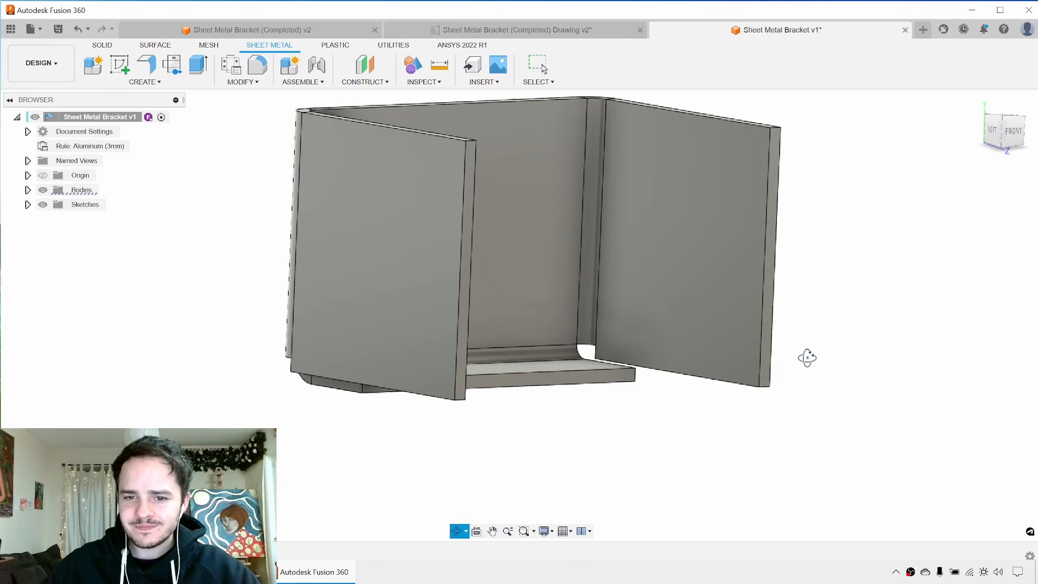
Examine the two bottom tabs on the side flanges in the completed bracket design.
{"action": "middle_click_drag", "start_coordinate": [806, 356], "coordinate": [734, 361], "text": "shift"}
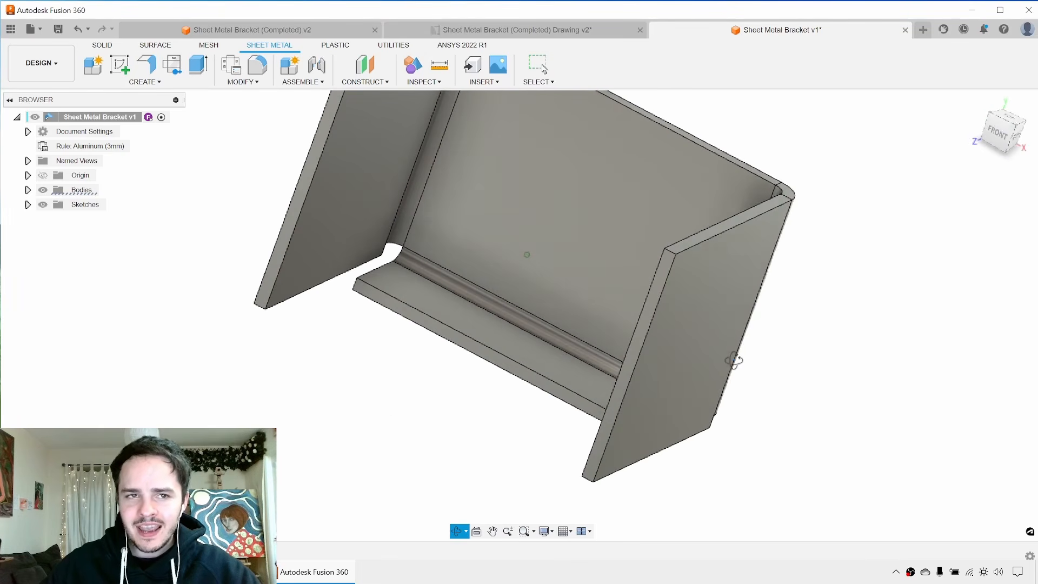
{"action": "left_click", "coordinate": [291, 31]}
{"action": "left_click", "coordinate": [686, 381]}
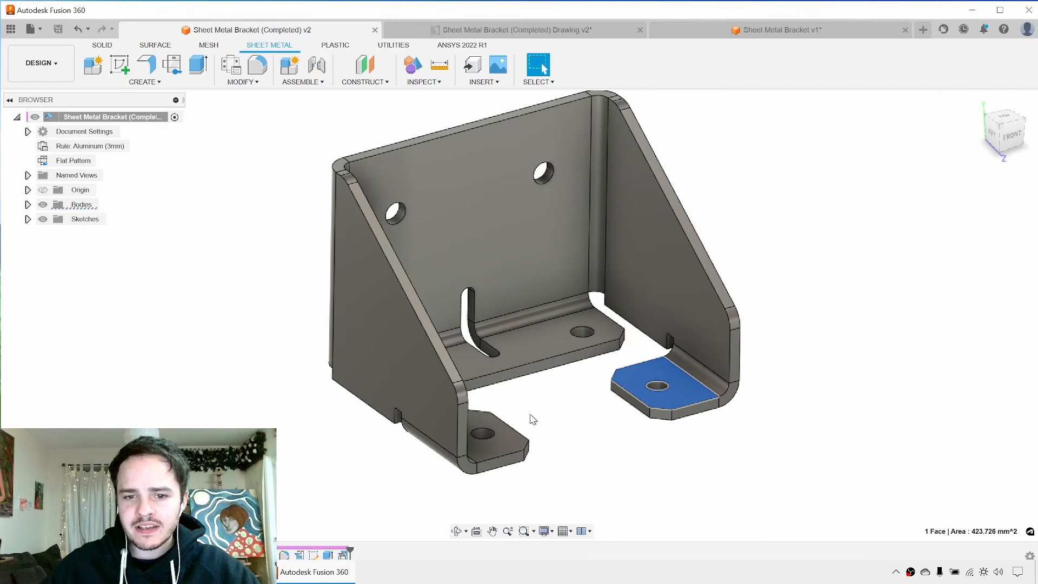
{"action": "left_click", "coordinate": [506, 437]}
{"action": "left_click", "coordinate": [793, 99]}
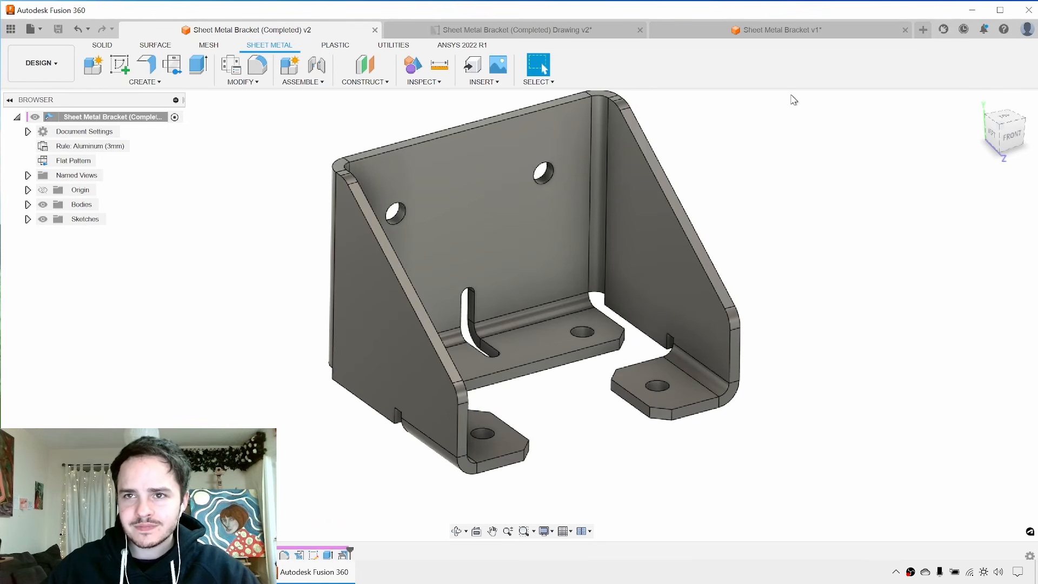
Back in the Sheet Metal Bracket design, set up a 24 mm flange on the left side wall's inner bottom edge.
{"action": "left_click", "coordinate": [799, 30]}
{"action": "middle_click_drag", "start_coordinate": [401, 284], "coordinate": [446, 254], "text": "shift"}
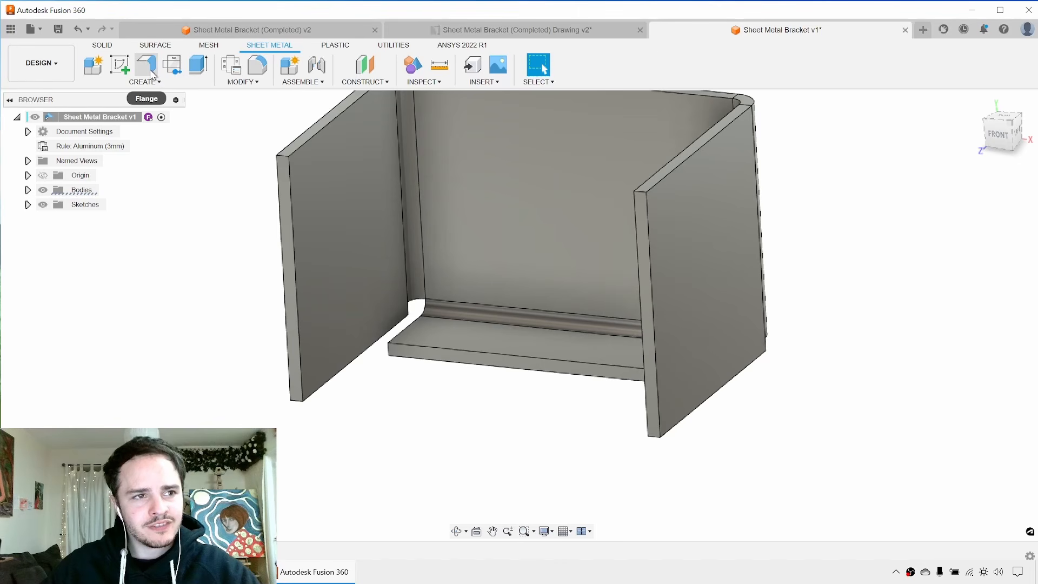
{"action": "left_click", "coordinate": [151, 74]}
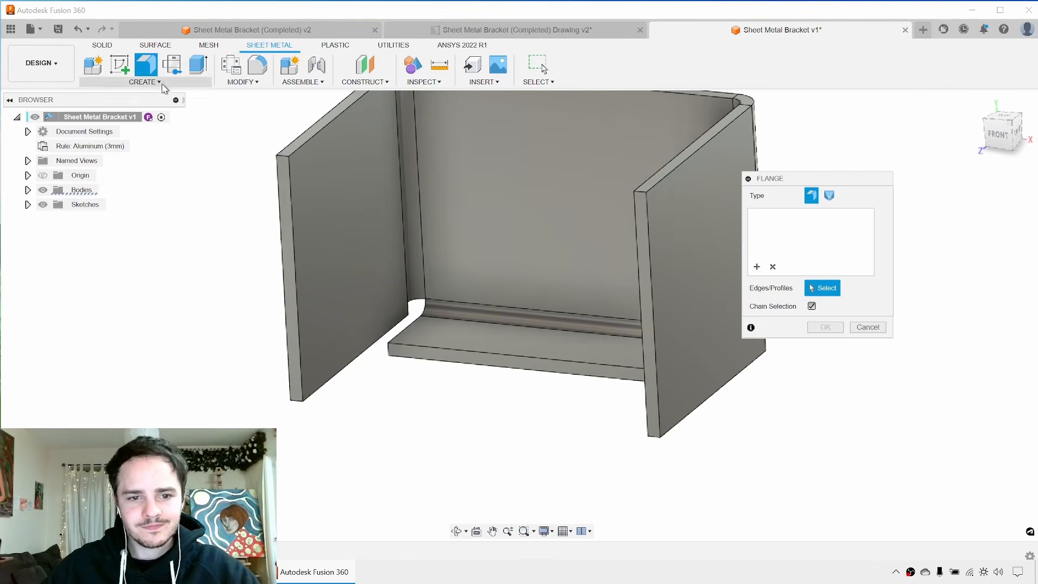
{"action": "left_click", "coordinate": [336, 380]}
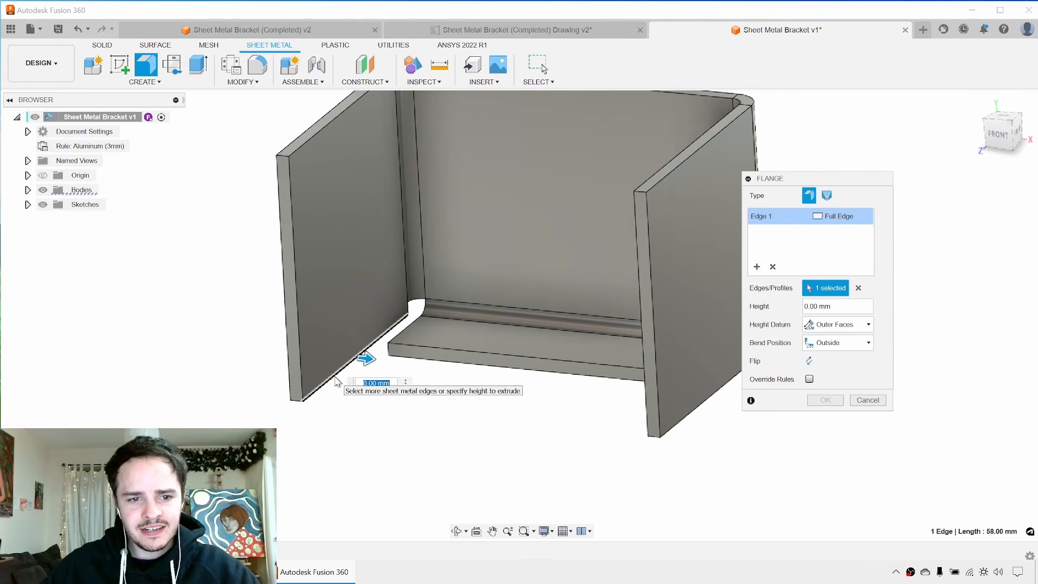
{"action": "left_click_drag", "start_coordinate": [369, 359], "coordinate": [412, 363]}
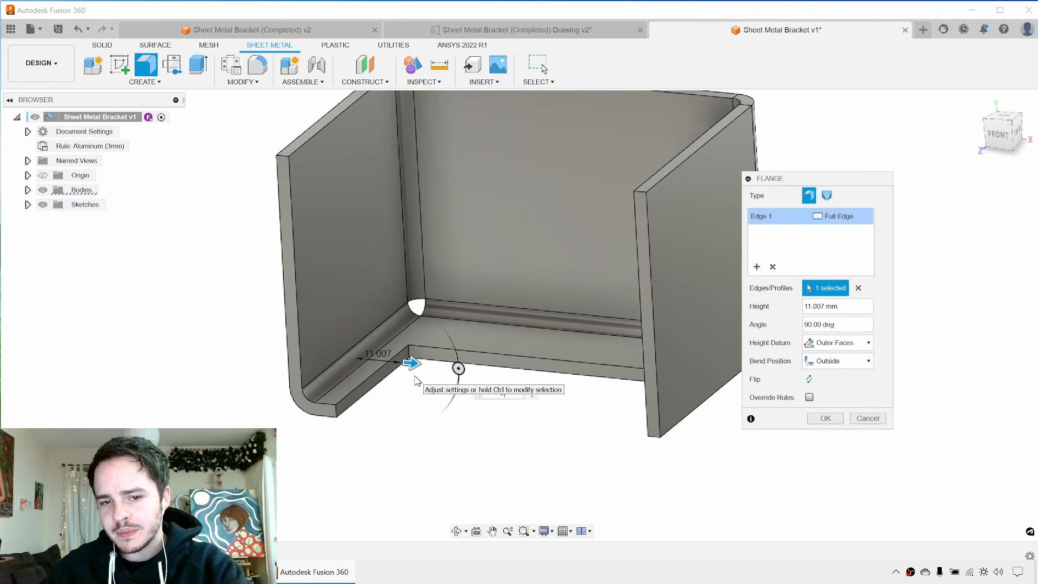
{"action": "type", "text": "24"}
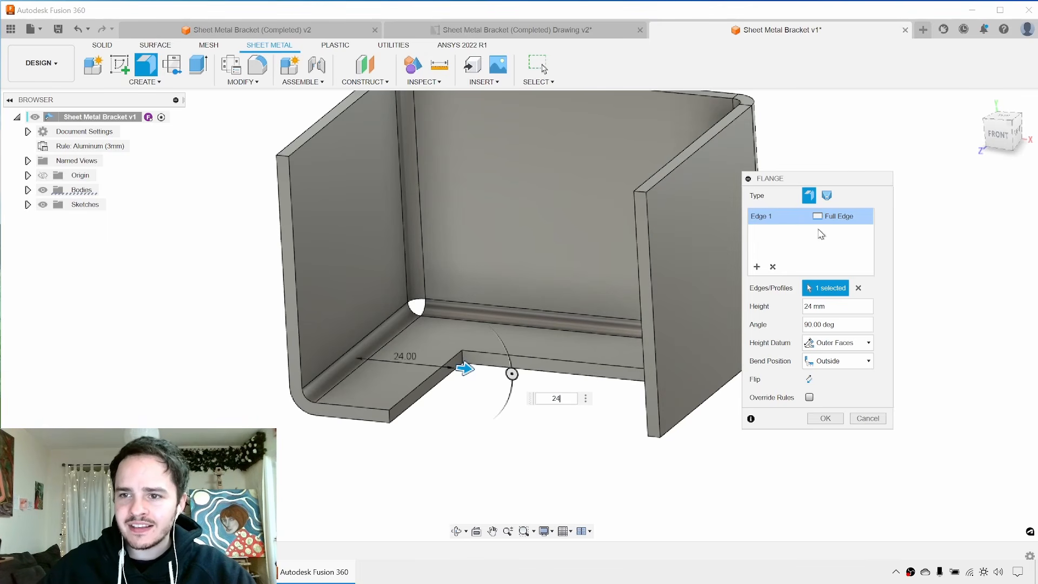
Set the left side wall flange's width type to Two Offsets with a second offset of -32 mm.
{"action": "left_click", "coordinate": [860, 224]}
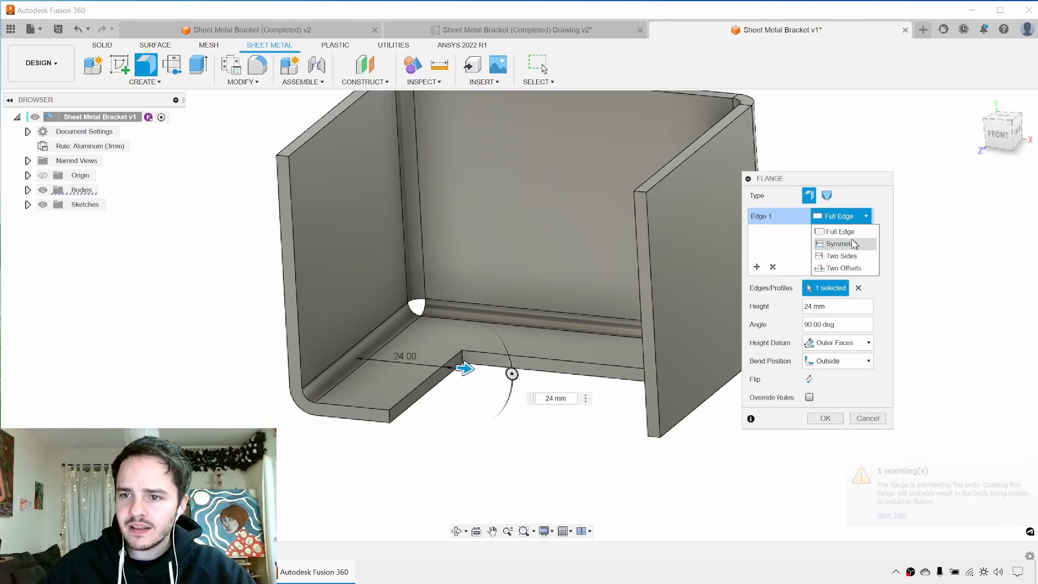
{"action": "left_click", "coordinate": [853, 269]}
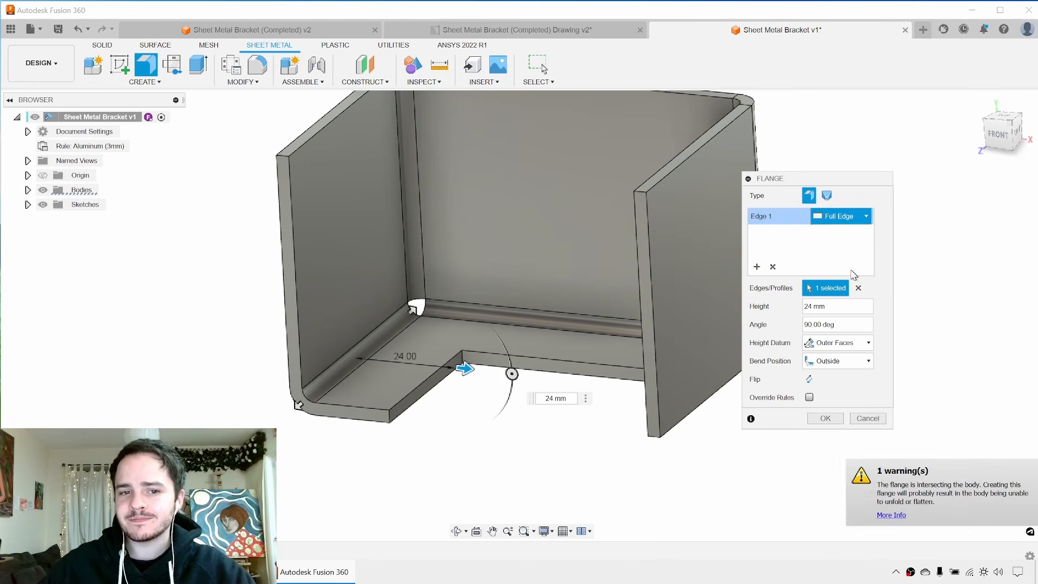
{"action": "left_click_drag", "start_coordinate": [414, 309], "coordinate": [362, 343]}
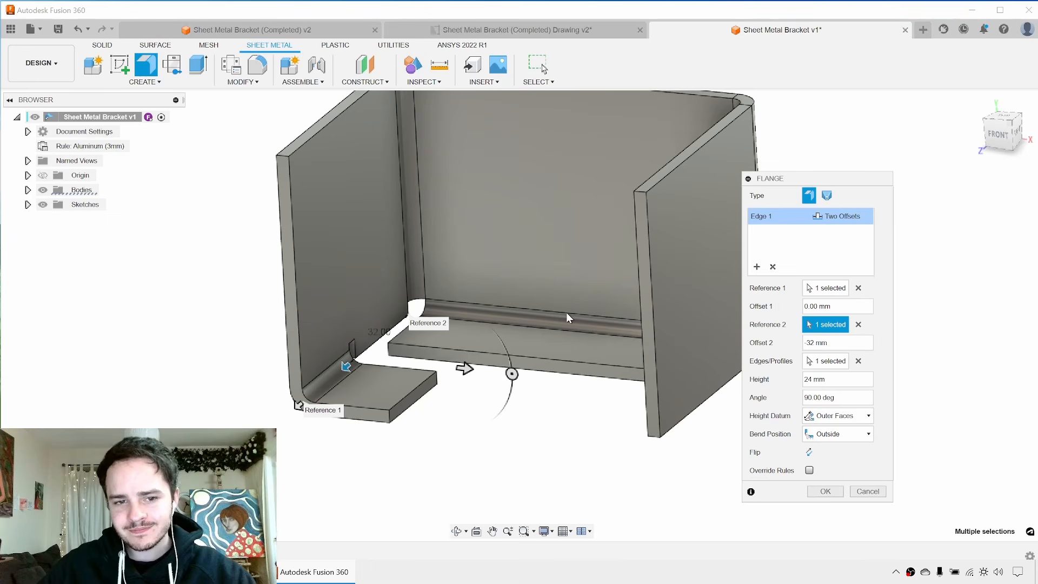
View the left tab from the side, keep its bend position at Outside and create the flange.
{"action": "middle_click_drag", "start_coordinate": [566, 312], "coordinate": [533, 288], "text": "shift"}
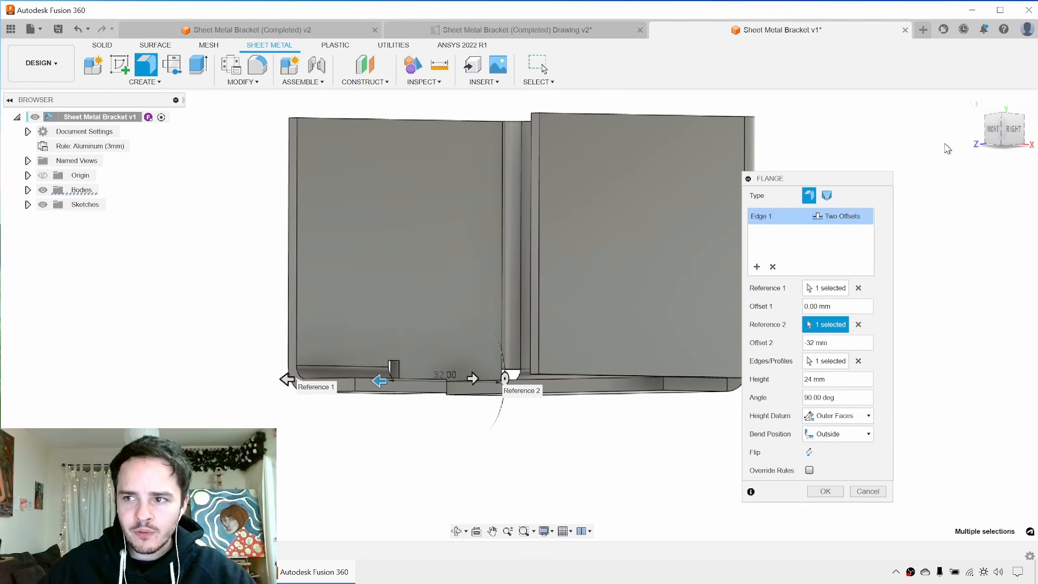
{"action": "left_click", "coordinate": [1003, 131]}
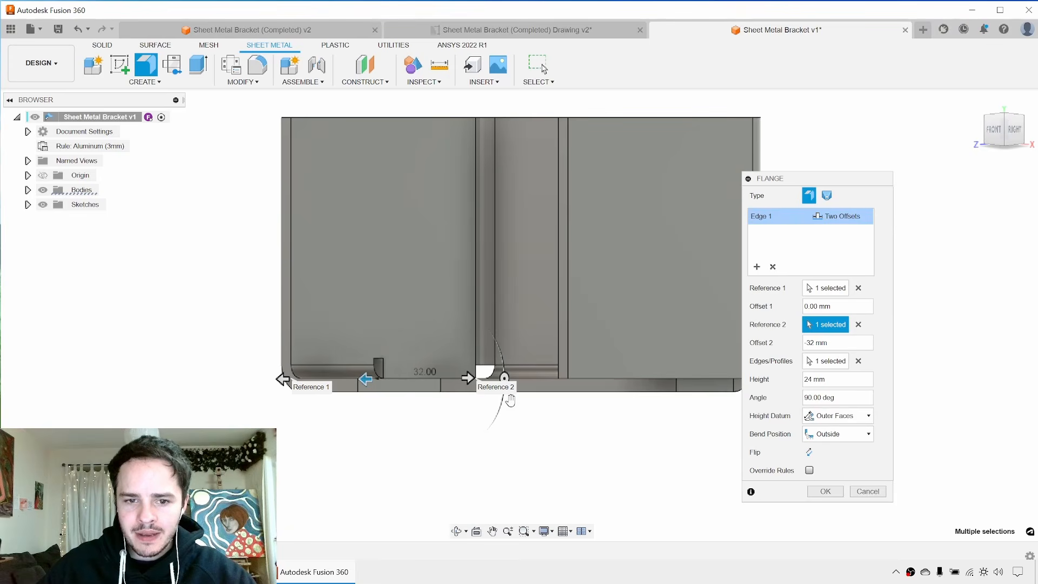
{"action": "left_click", "coordinate": [857, 438]}
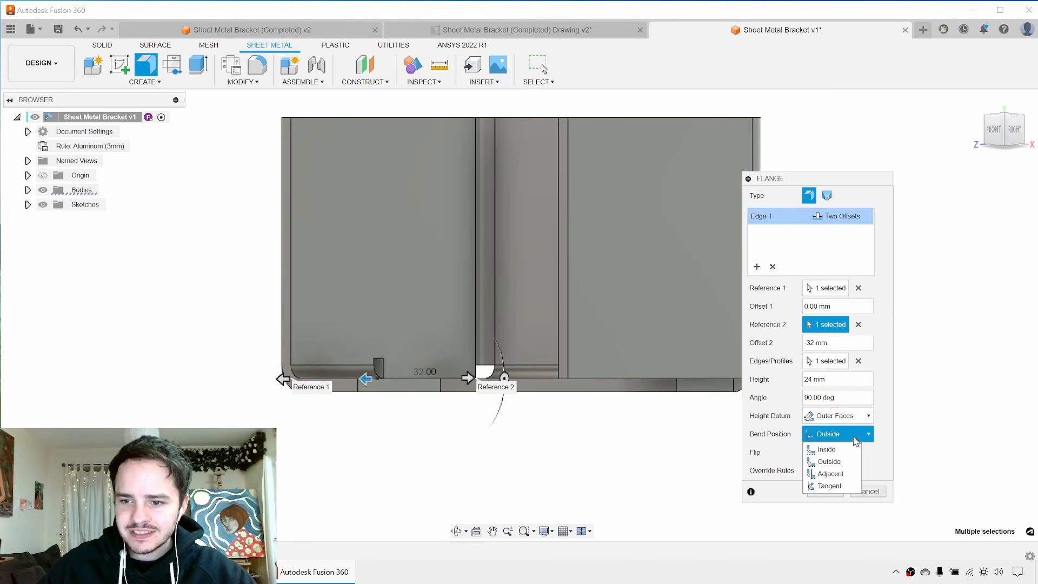
{"action": "left_click", "coordinate": [856, 438]}
{"action": "mouse_move", "coordinate": [619, 424]}
{"action": "middle_mouse_down", "text": "shift"}
{"action": "mouse_move", "coordinate": [603, 428]}
{"action": "mouse_move", "coordinate": [600, 420]}
{"action": "mouse_move", "coordinate": [605, 434]}
{"action": "middle_mouse_up", "text": "shift"}
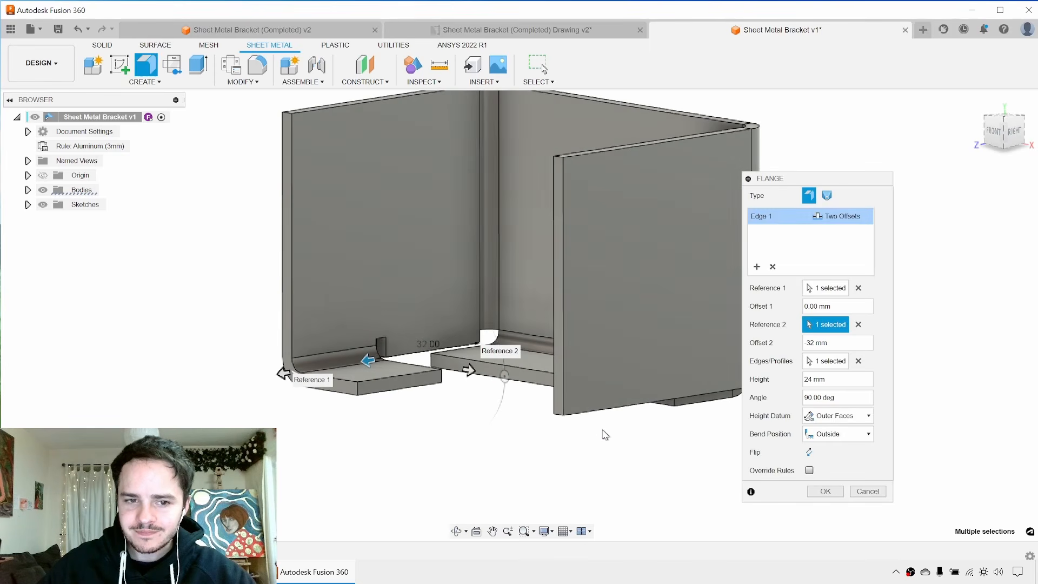
{"action": "left_click", "coordinate": [825, 491]}
Set up a 24 mm flange on the right side wall's inner bottom edge.
{"action": "middle_click_drag", "start_coordinate": [595, 340], "coordinate": [663, 382], "text": "shift"}
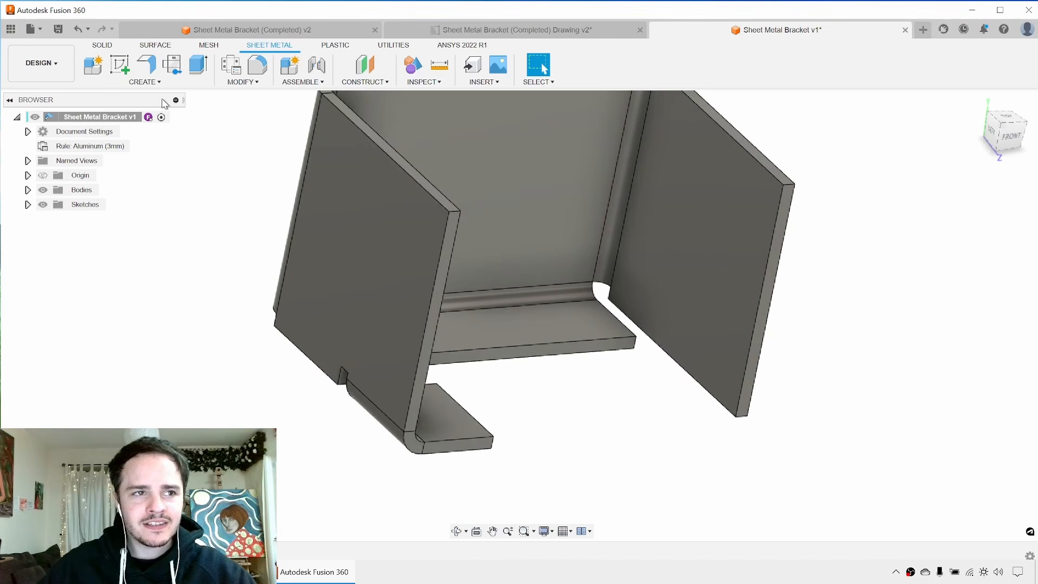
{"action": "left_click", "coordinate": [140, 72]}
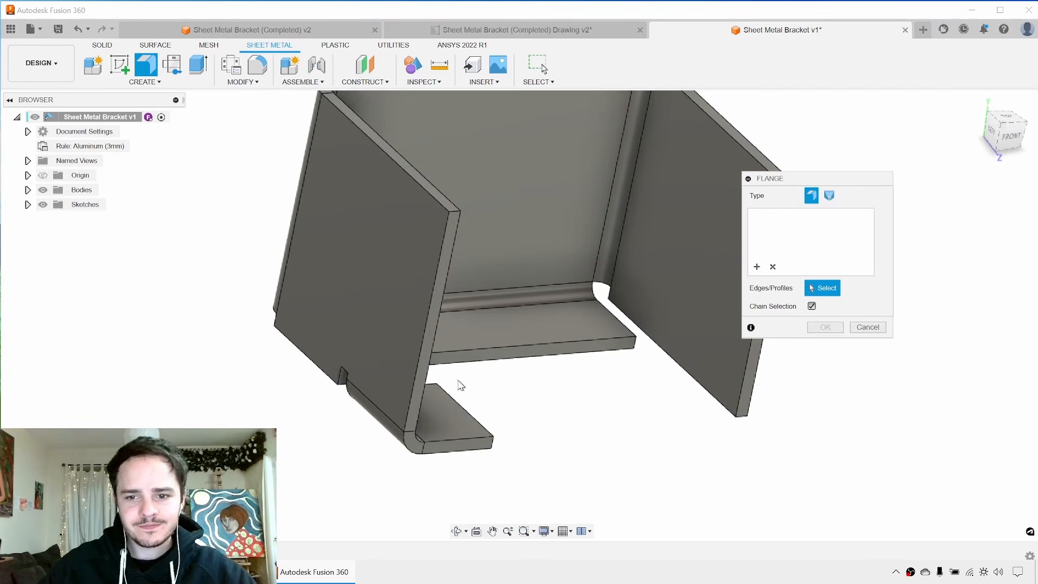
{"action": "left_click", "coordinate": [699, 385]}
{"action": "left_click_drag", "start_coordinate": [657, 359], "coordinate": [605, 365]}
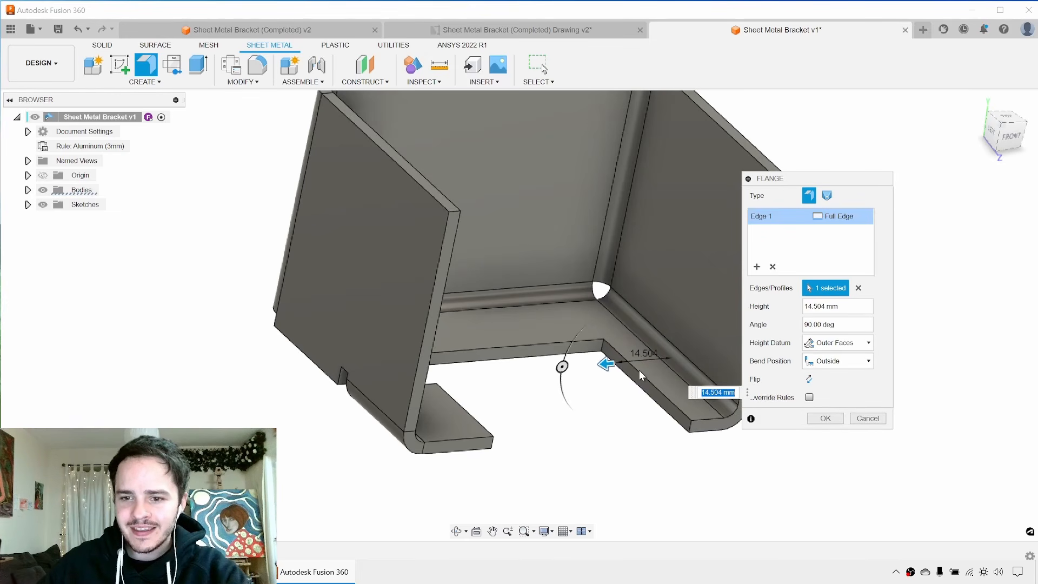
{"action": "type", "text": "24"}
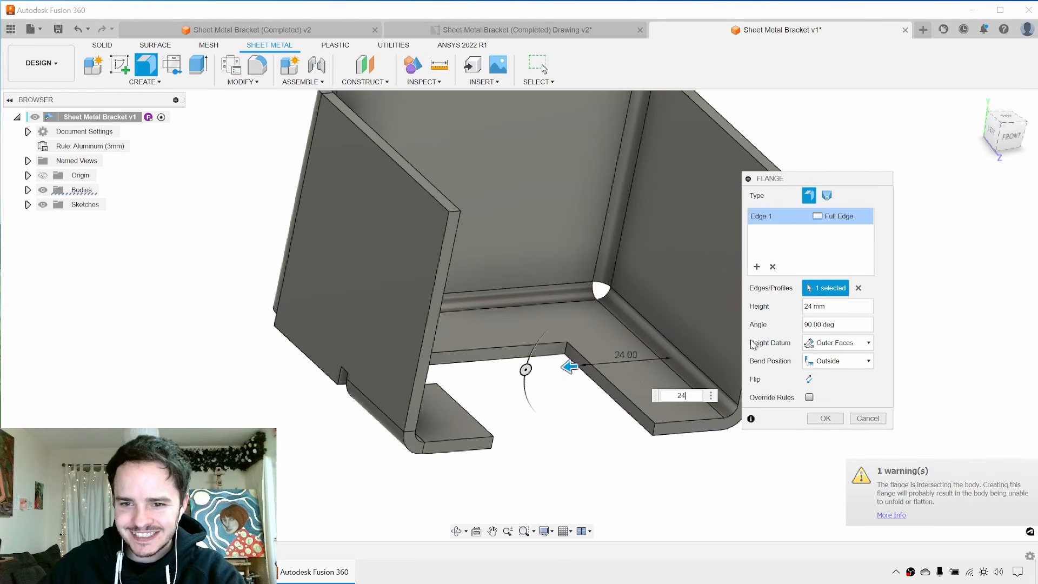
{"action": "key", "text": "ctrl"}
{"action": "key", "text": "ctrl"}
{"action": "key", "text": "ctrl"}
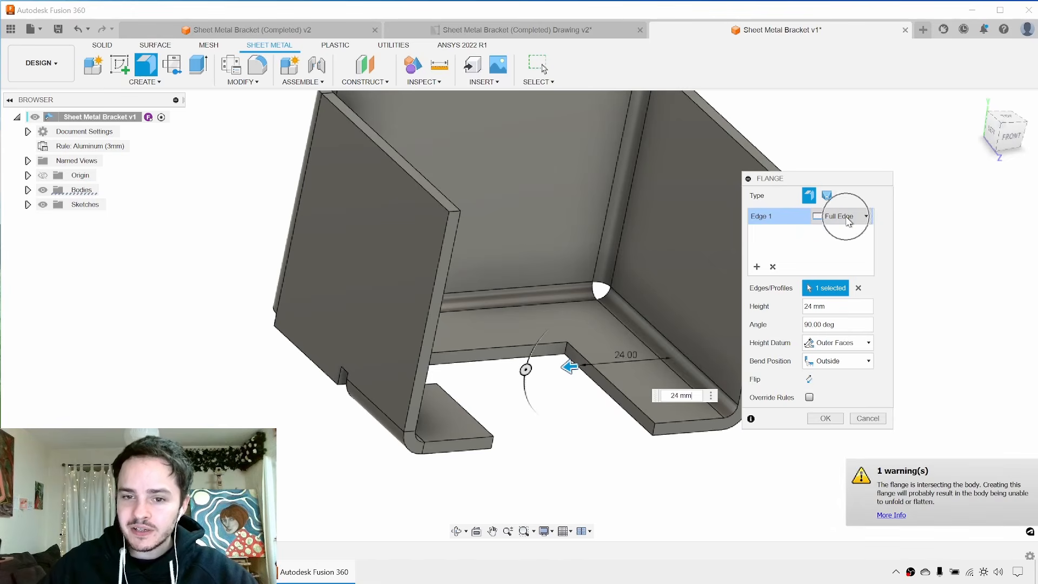
Limit the right flange with Two Offsets, using a second offset of -32 mm, and create it.
{"action": "left_click", "coordinate": [848, 219]}
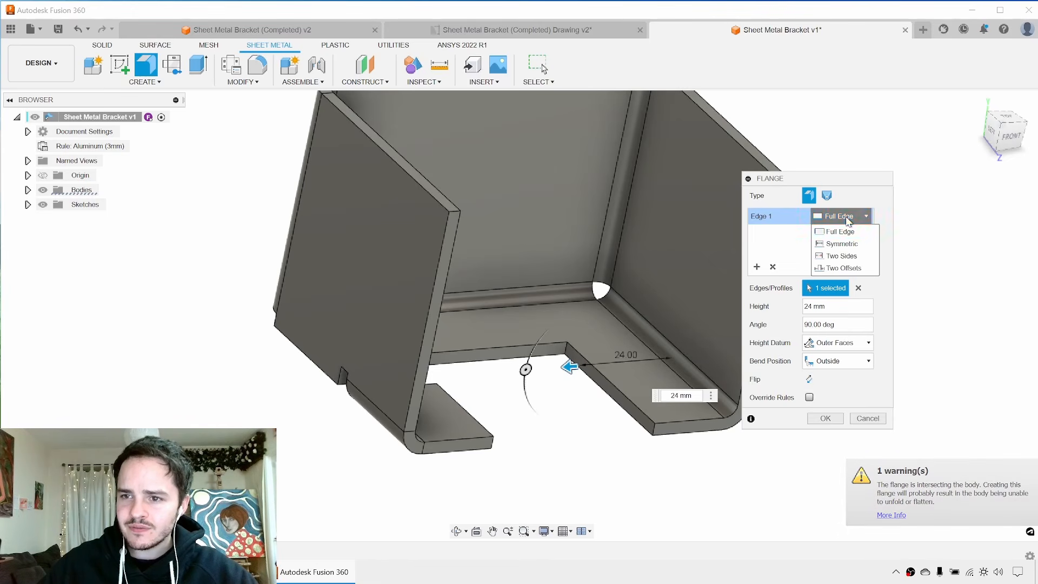
{"action": "left_click", "coordinate": [845, 268]}
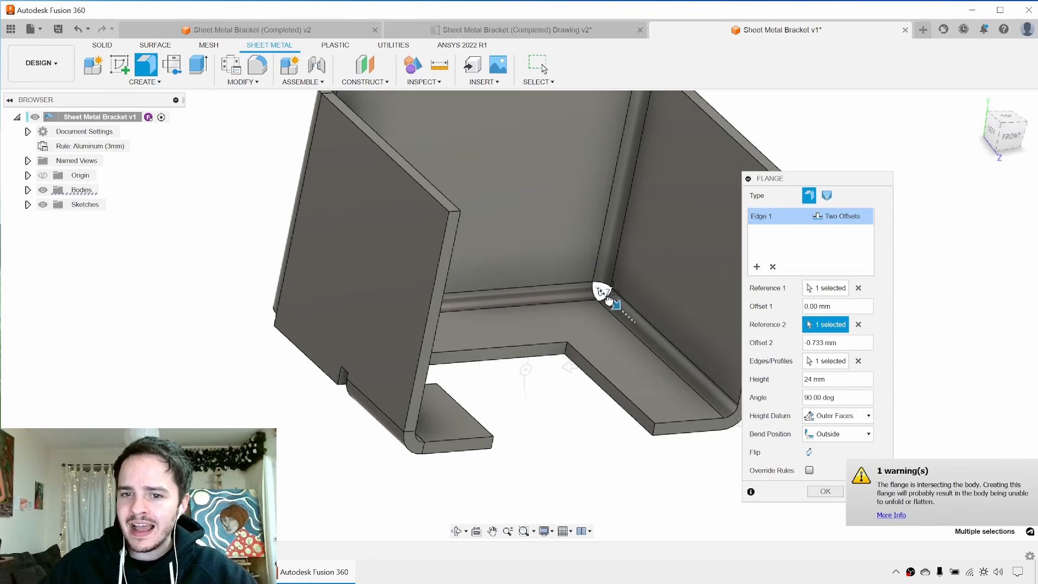
{"action": "left_click_drag", "start_coordinate": [629, 333], "coordinate": [683, 367]}
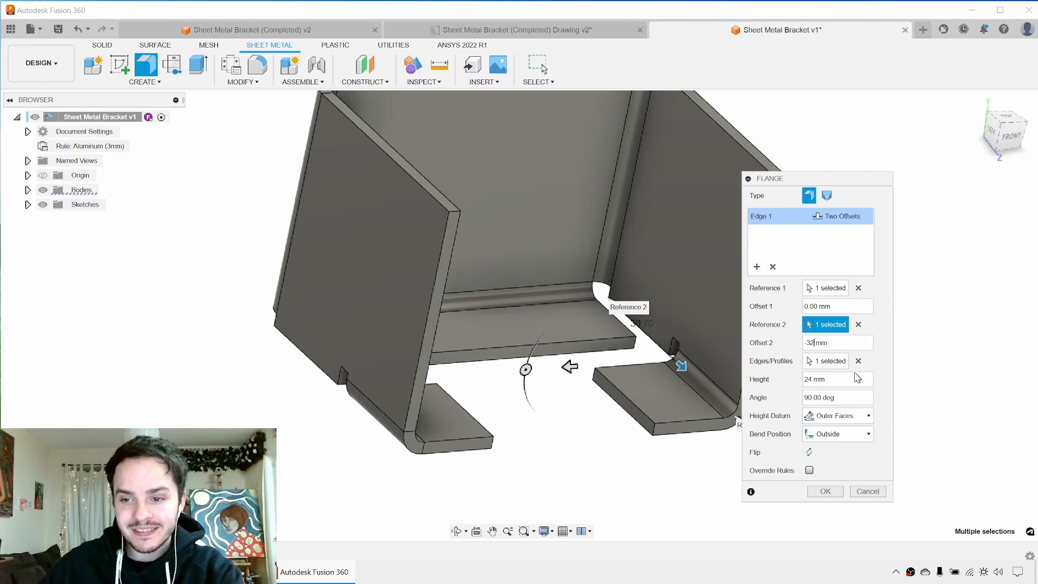
{"action": "left_click", "coordinate": [822, 492]}
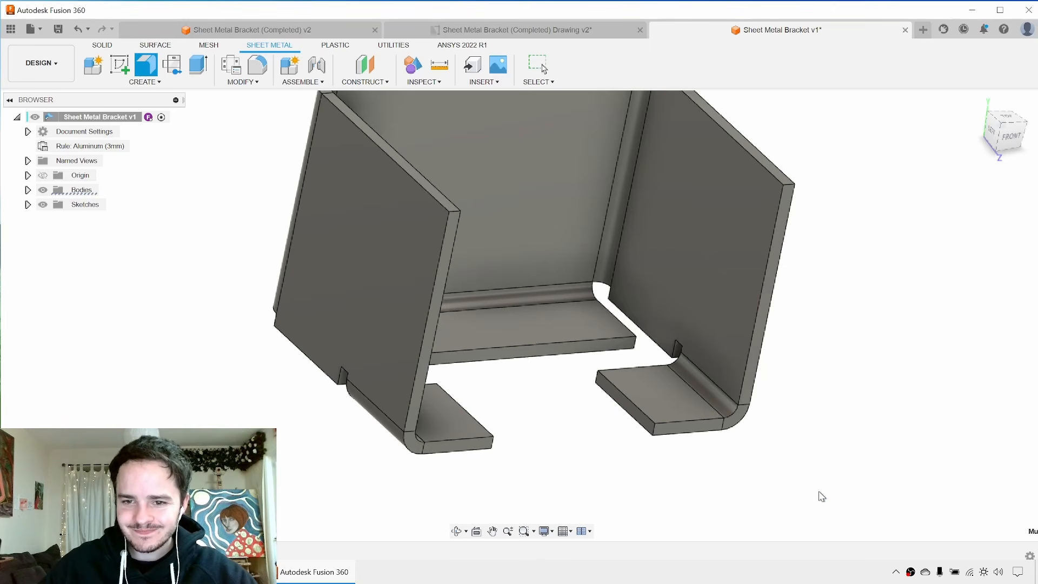
Examine the cut corners of the bottom flange and side tabs in the completed bracket design.
{"action": "middle_click_drag", "start_coordinate": [828, 465], "coordinate": [836, 402], "text": "shift"}
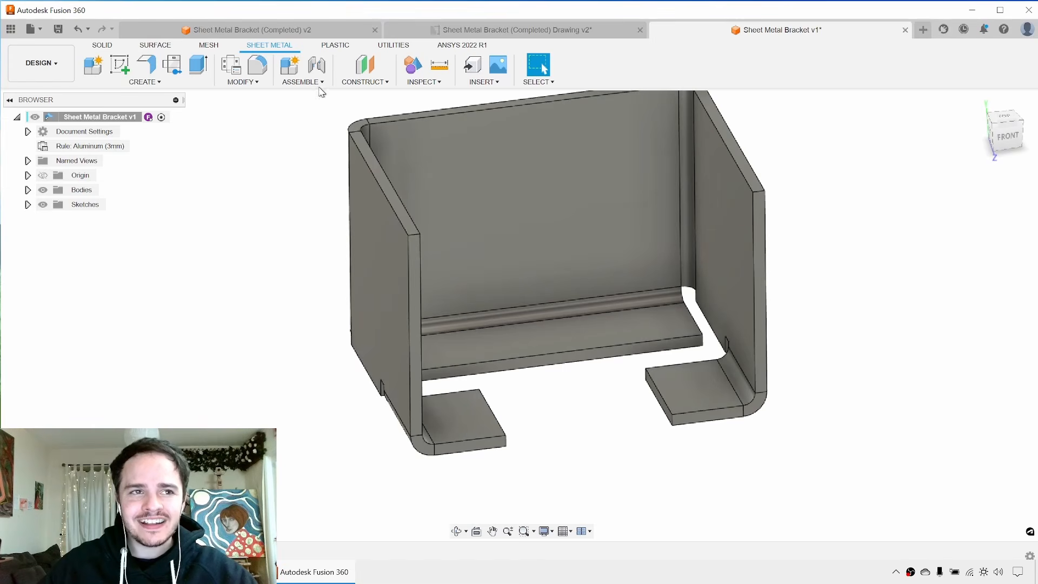
{"action": "left_click", "coordinate": [290, 31]}
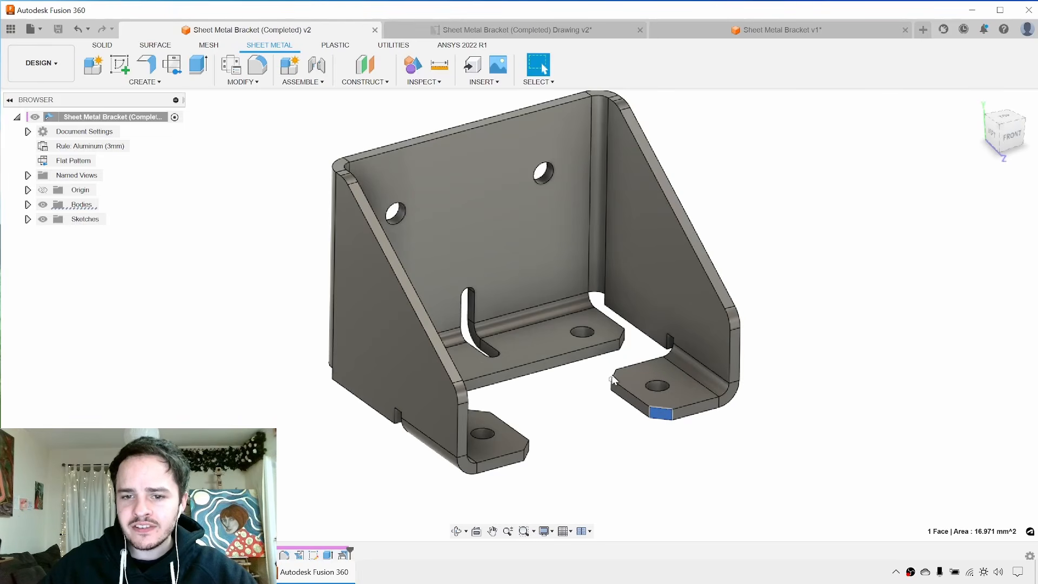
{"action": "middle_click_drag", "start_coordinate": [625, 341], "coordinate": [607, 352], "text": "shift"}
Back in the Sheet Metal Bracket design, chamfer the six free corner edges of the bottom flange and both side tabs by an equal 4 mm.
{"action": "left_click", "coordinate": [764, 31]}
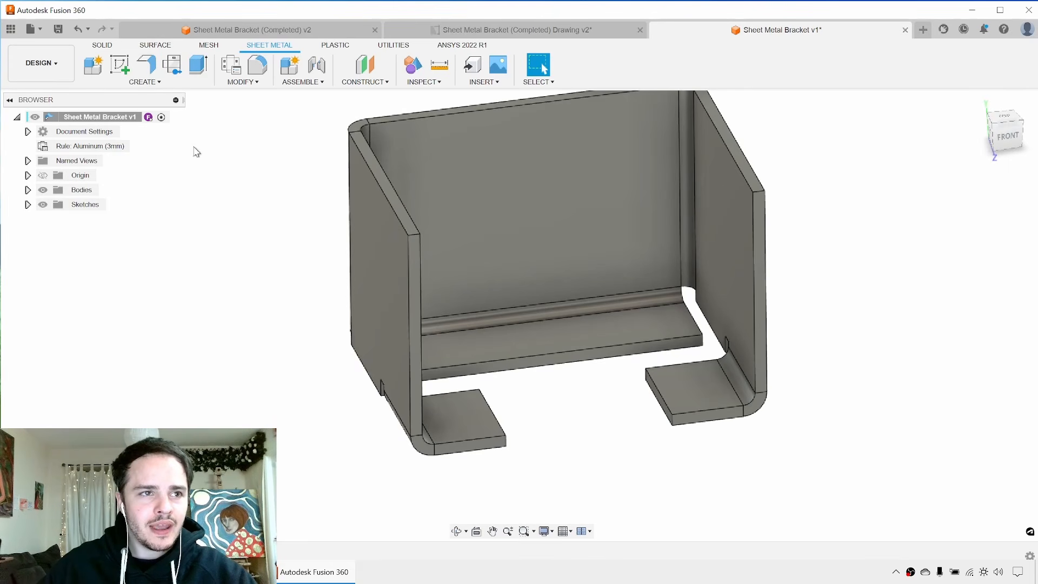
{"action": "left_click", "coordinate": [233, 82]}
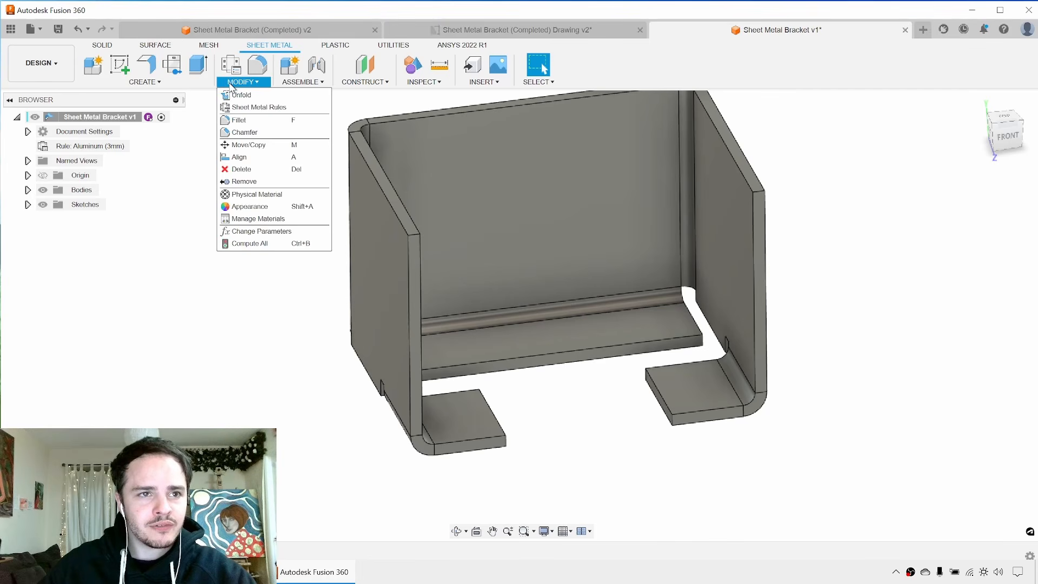
{"action": "left_click", "coordinate": [246, 132]}
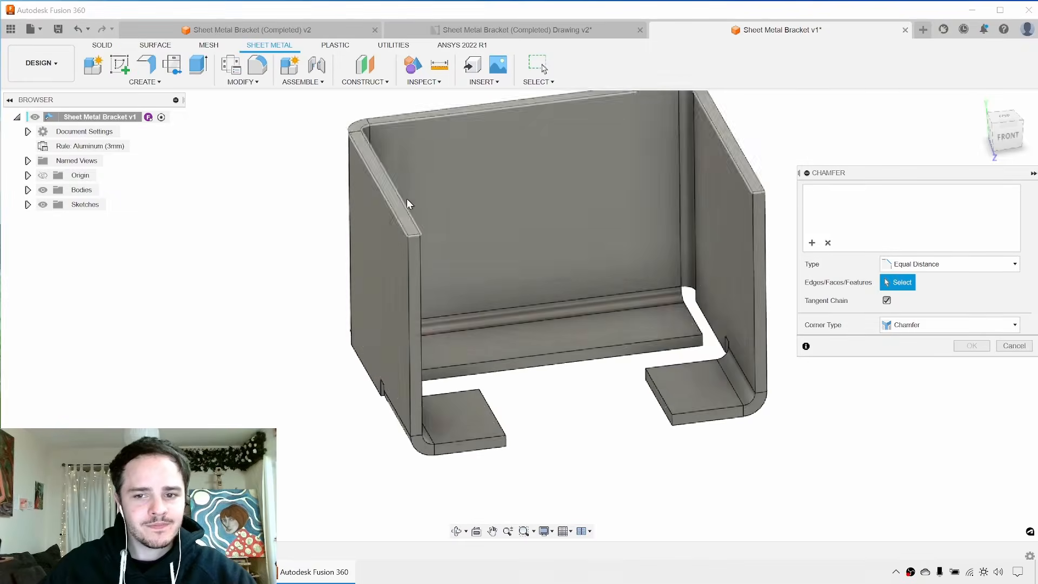
{"action": "left_click", "coordinate": [505, 437]}
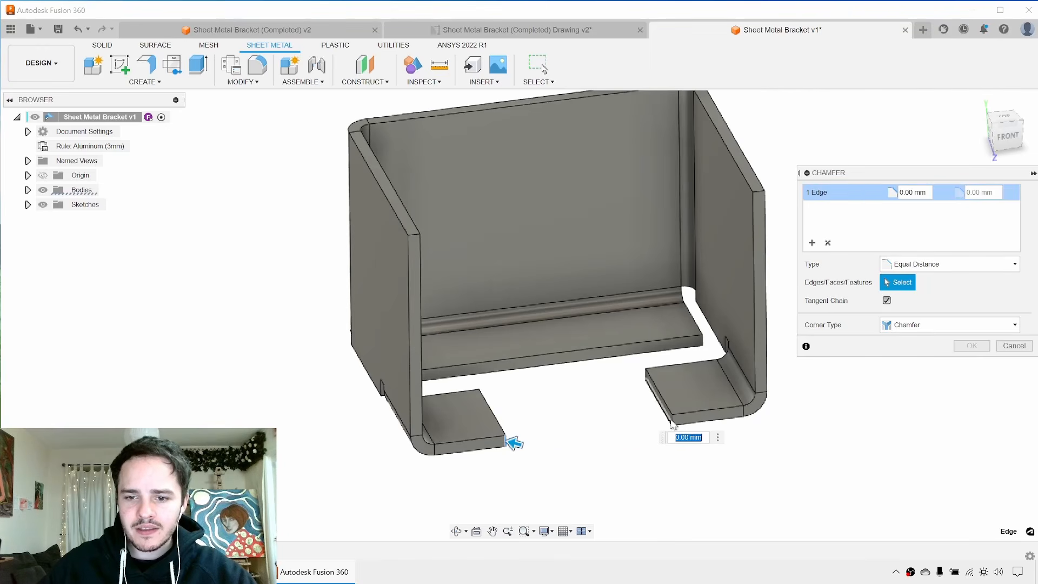
{"action": "left_click", "coordinate": [652, 381]}
{"action": "left_click", "coordinate": [644, 376]}
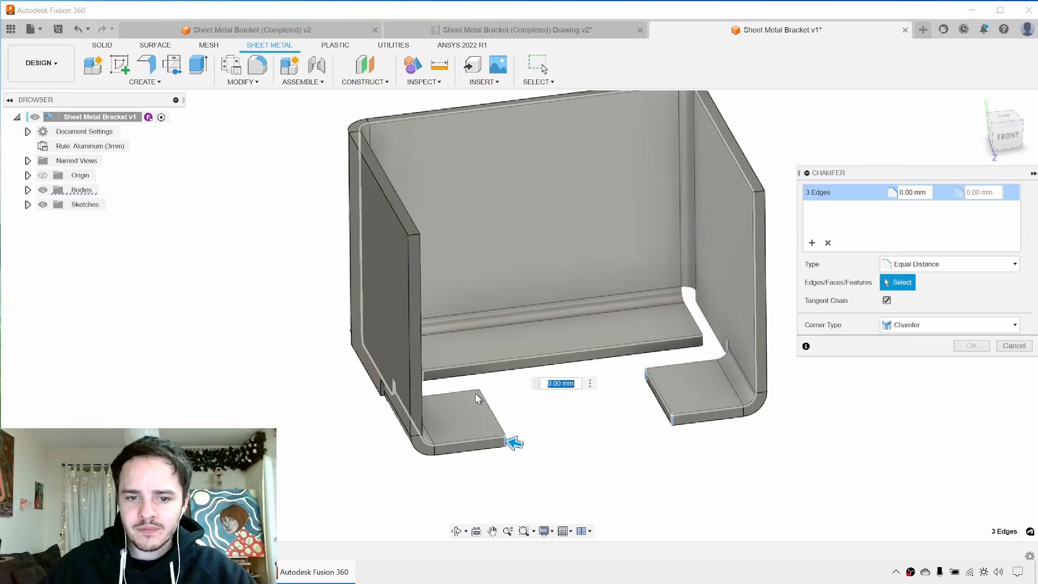
{"action": "middle_click_drag", "start_coordinate": [503, 387], "coordinate": [433, 390], "text": "shift"}
{"action": "left_click", "coordinate": [521, 389]}
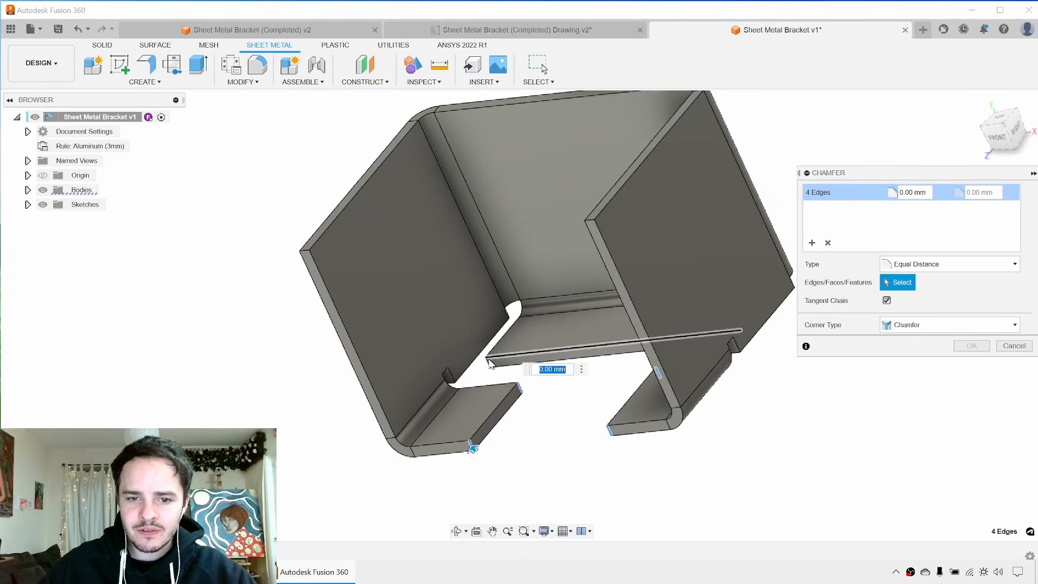
{"action": "left_click", "coordinate": [489, 362]}
{"action": "middle_click_drag", "start_coordinate": [503, 355], "coordinate": [600, 329], "text": "shift"}
{"action": "left_click", "coordinate": [695, 351]}
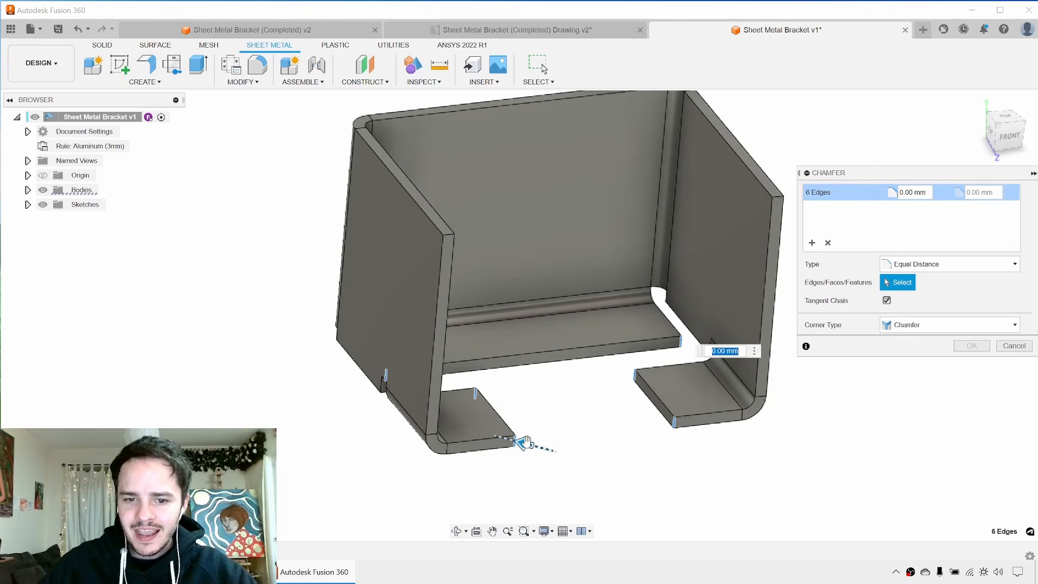
{"action": "left_click_drag", "start_coordinate": [525, 442], "coordinate": [519, 441]}
{"action": "type", "text": "4"}
{"action": "key", "text": "Return"}
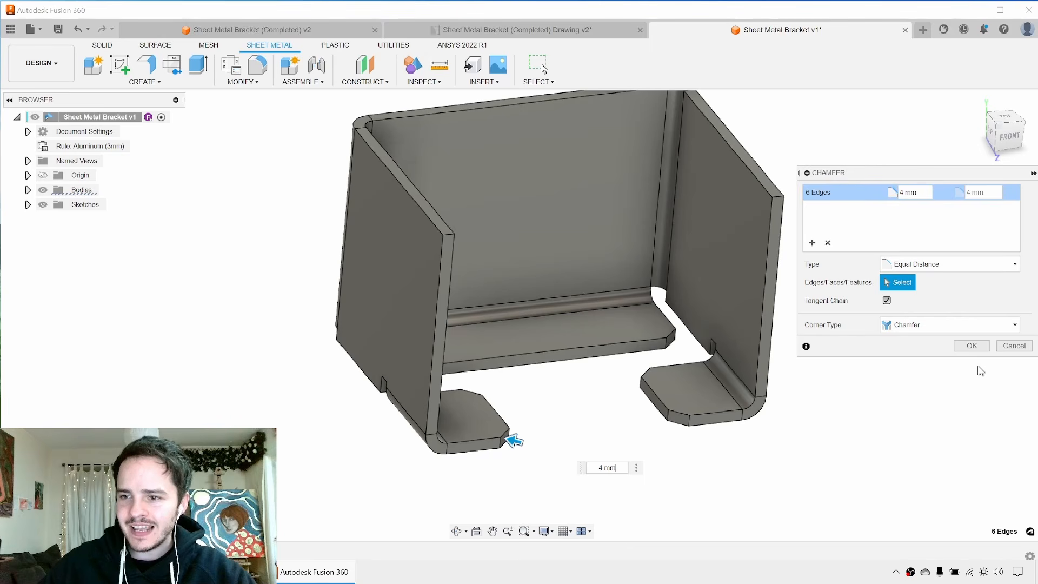
{"action": "left_click", "coordinate": [968, 347]}
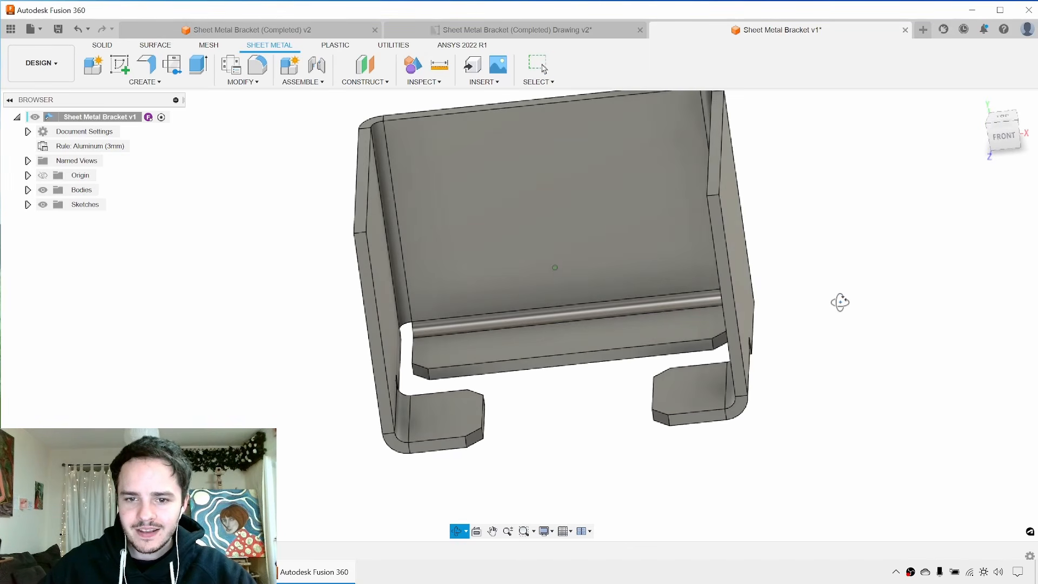
Examine the four holes in the bottom flange and side tabs and those in the back plate of the completed bracket.
{"action": "left_click", "coordinate": [215, 29]}
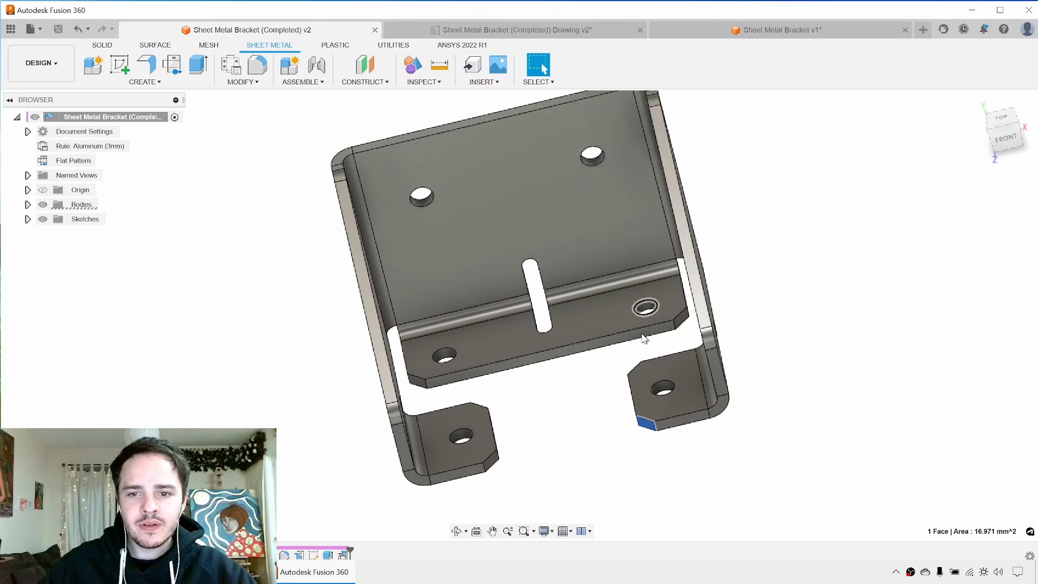
{"action": "key", "text": "Escape"}
{"action": "scroll", "coordinate": [649, 308], "scroll_direction": "up", "scroll_amount": 3}
{"action": "left_click", "coordinate": [644, 309]}
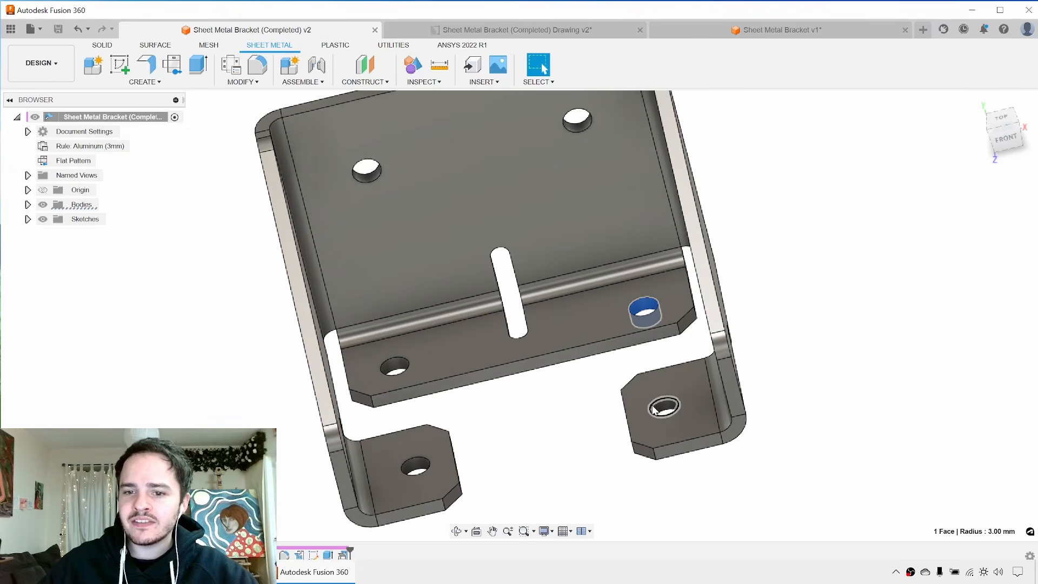
{"action": "left_click", "coordinate": [391, 370]}
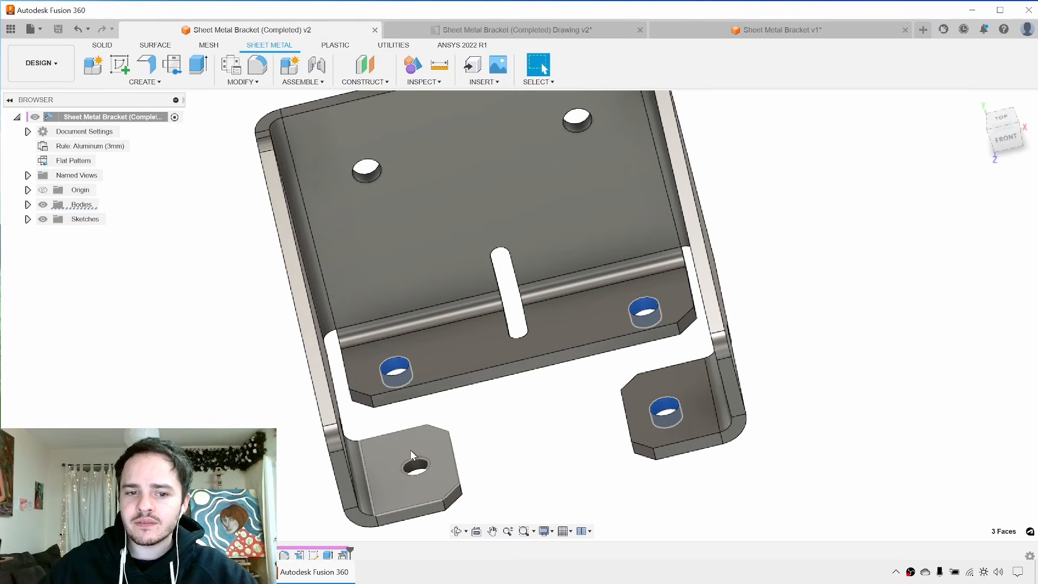
{"action": "middle_click_drag", "start_coordinate": [599, 418], "coordinate": [567, 355], "text": "shift"}
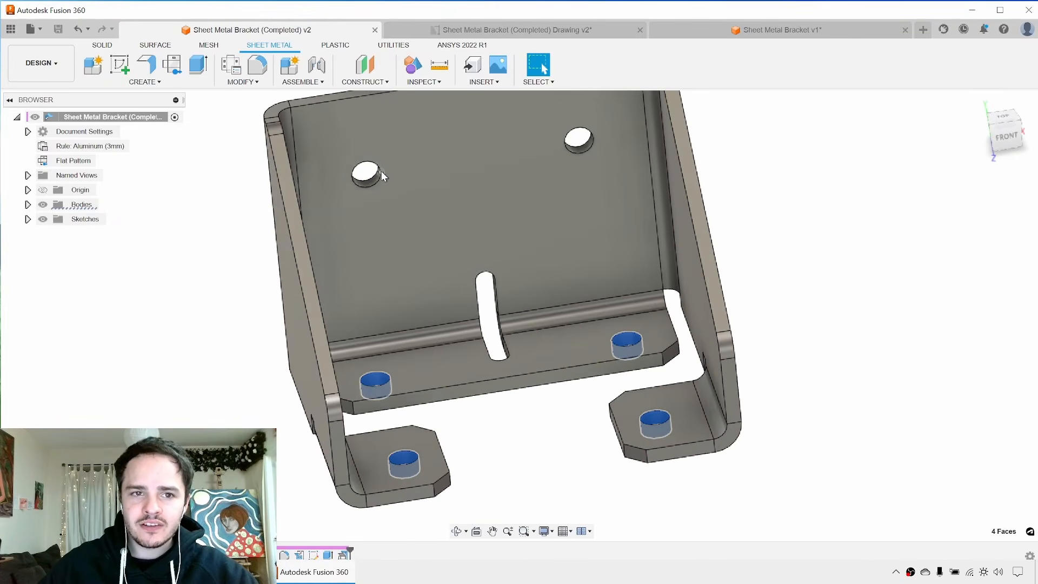
{"action": "middle_click_drag", "start_coordinate": [483, 189], "coordinate": [852, 205], "text": "shift"}
{"action": "left_click", "coordinate": [852, 205]}
Back in the Sheet Metal Bracket design, sketch on the left side tab's face, placing two points over the bottom flange and one on each side tab.
{"action": "left_click", "coordinate": [789, 33]}
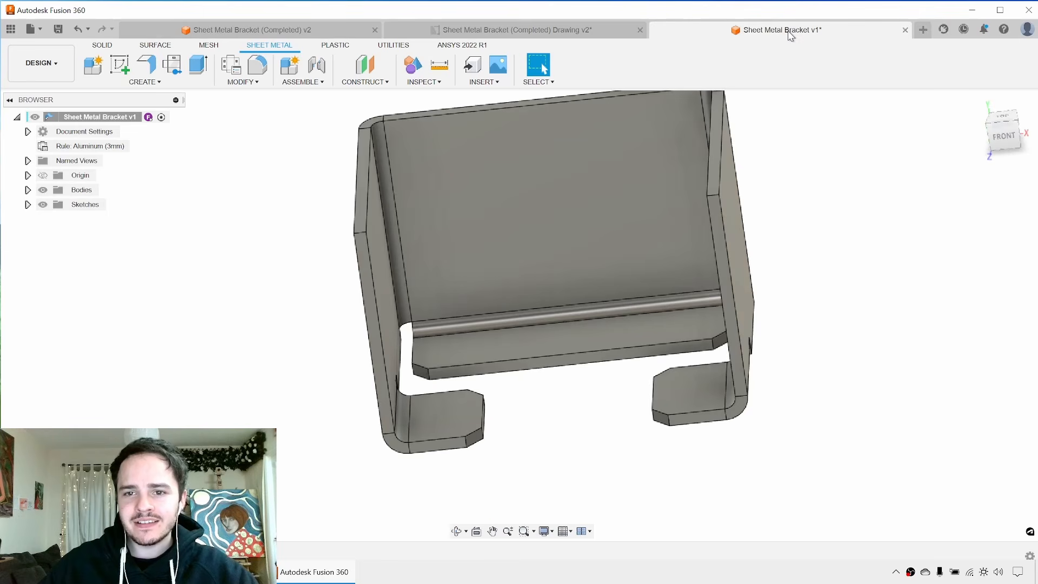
{"action": "left_click", "coordinate": [128, 64]}
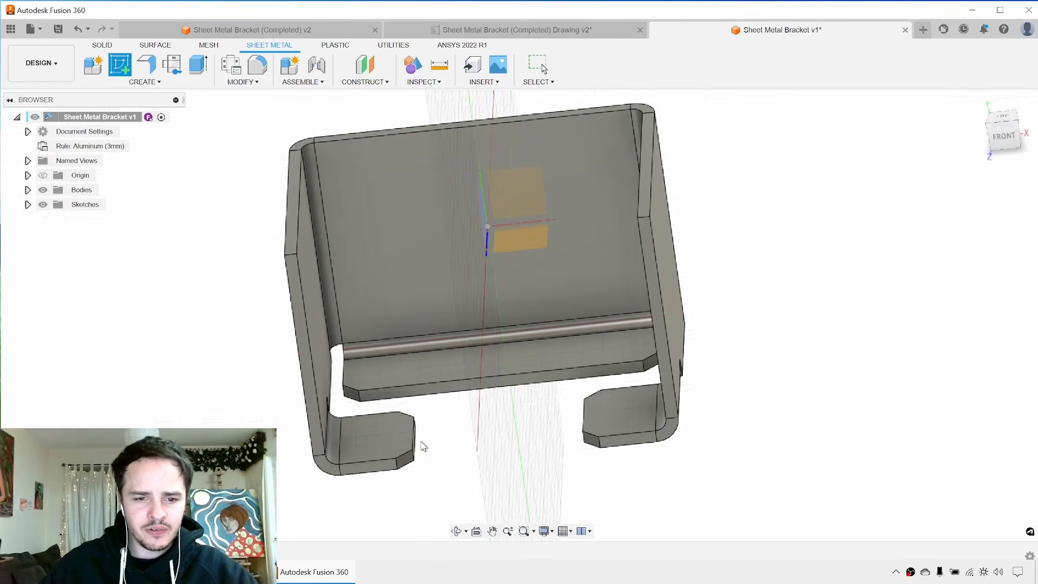
{"action": "left_click", "coordinate": [384, 437]}
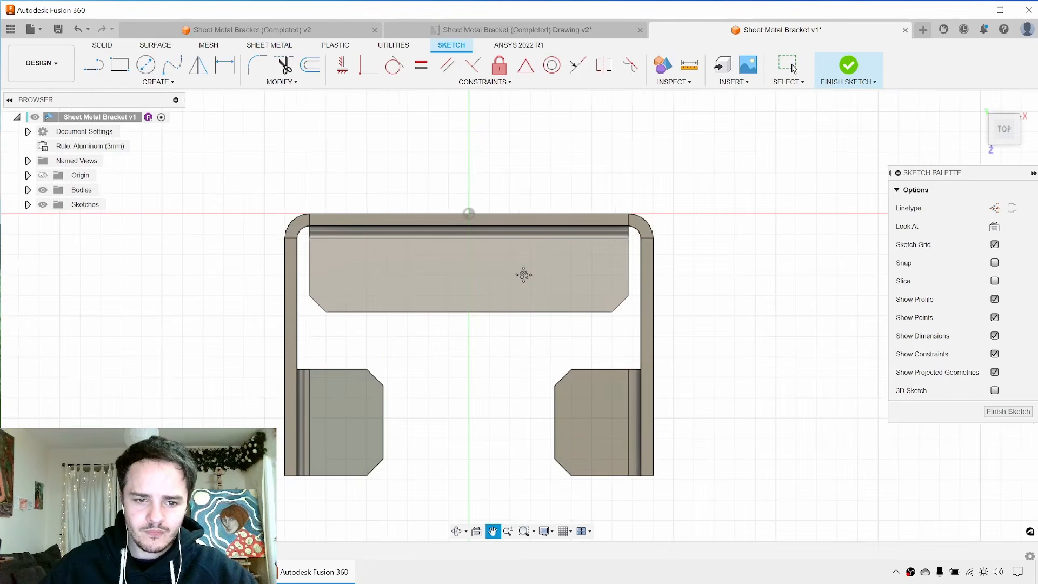
{"action": "left_click", "coordinate": [158, 82]}
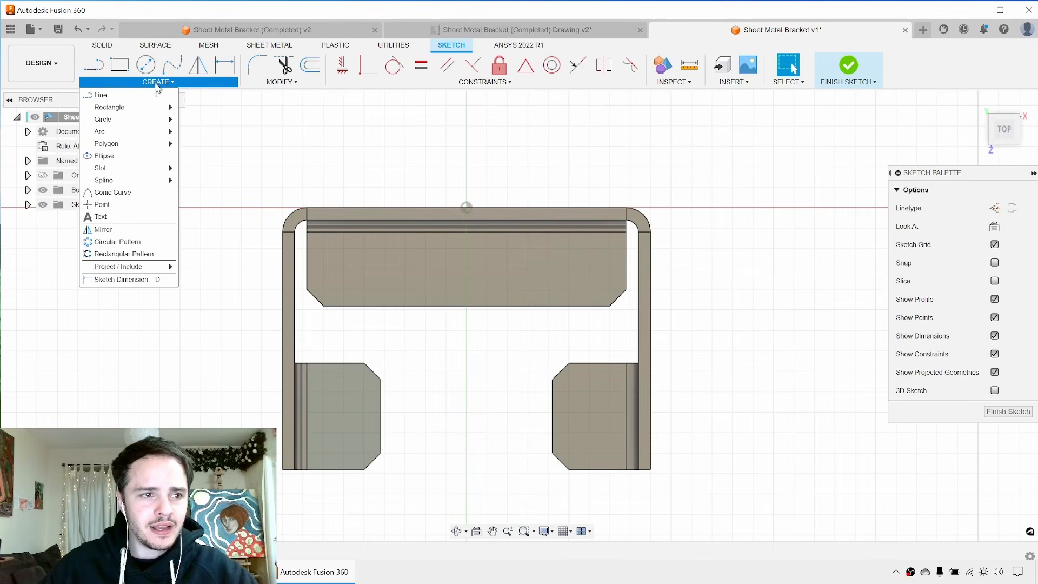
{"action": "left_click", "coordinate": [119, 210]}
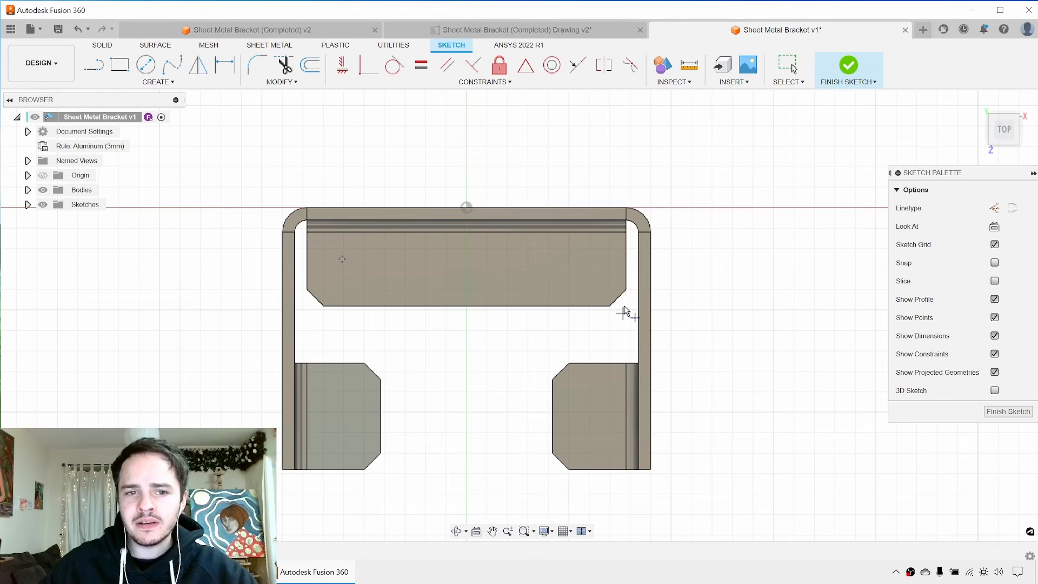
{"action": "left_click", "coordinate": [589, 434]}
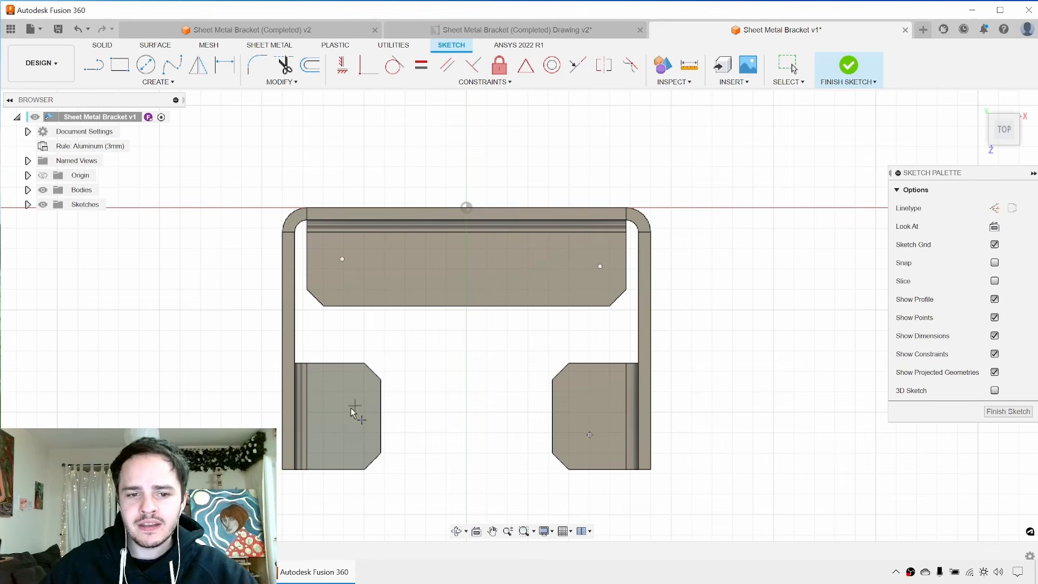
{"action": "key", "text": "Escape"}
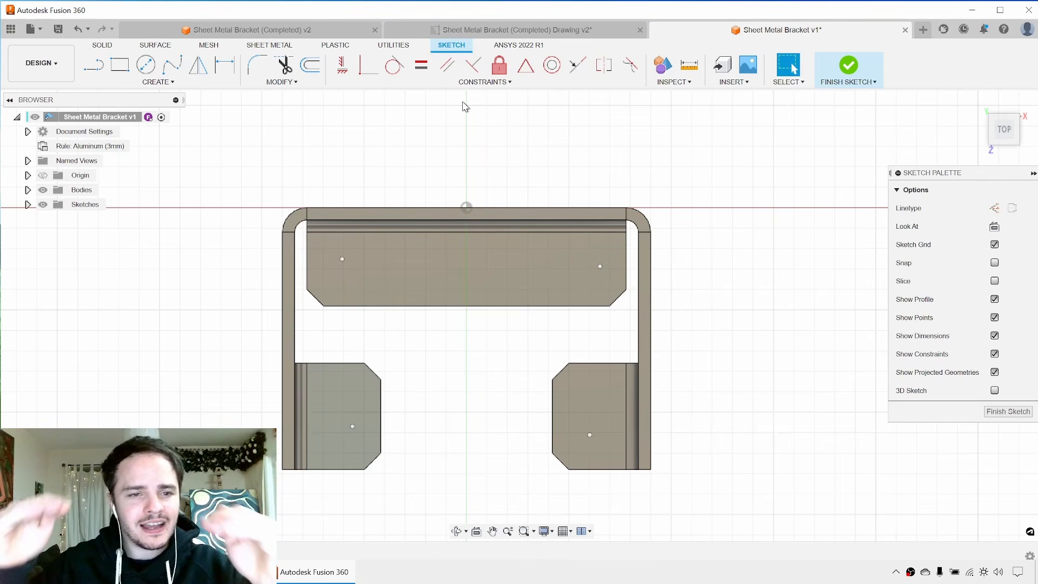
Align the four sketch points into a rectangle with horizontal and vertical constraints, and drag the left tab's point to test them.
{"action": "left_click", "coordinate": [342, 71]}
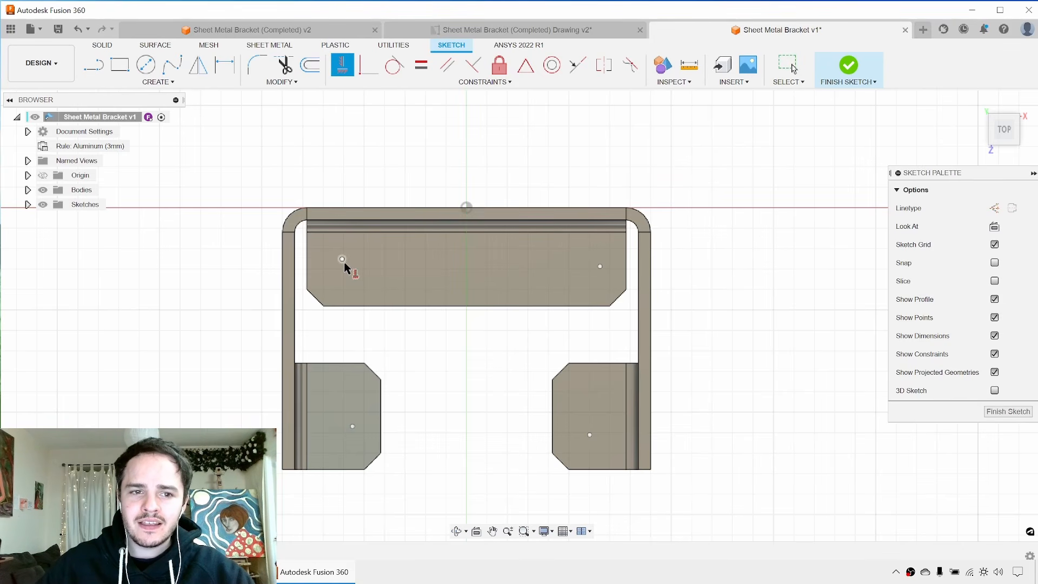
{"action": "left_click", "coordinate": [343, 260]}
{"action": "left_click", "coordinate": [353, 426]}
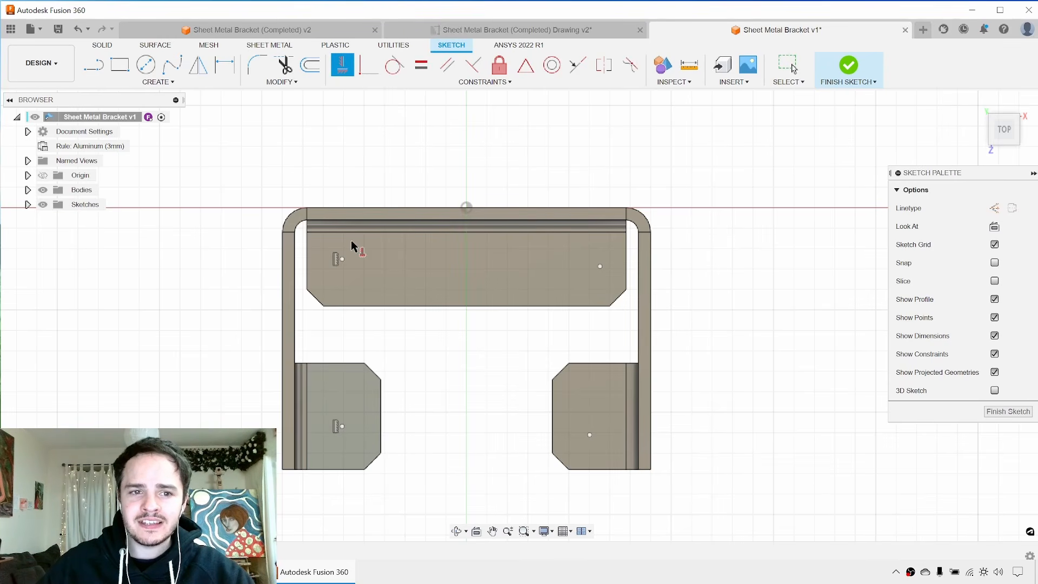
{"action": "left_click", "coordinate": [344, 260]}
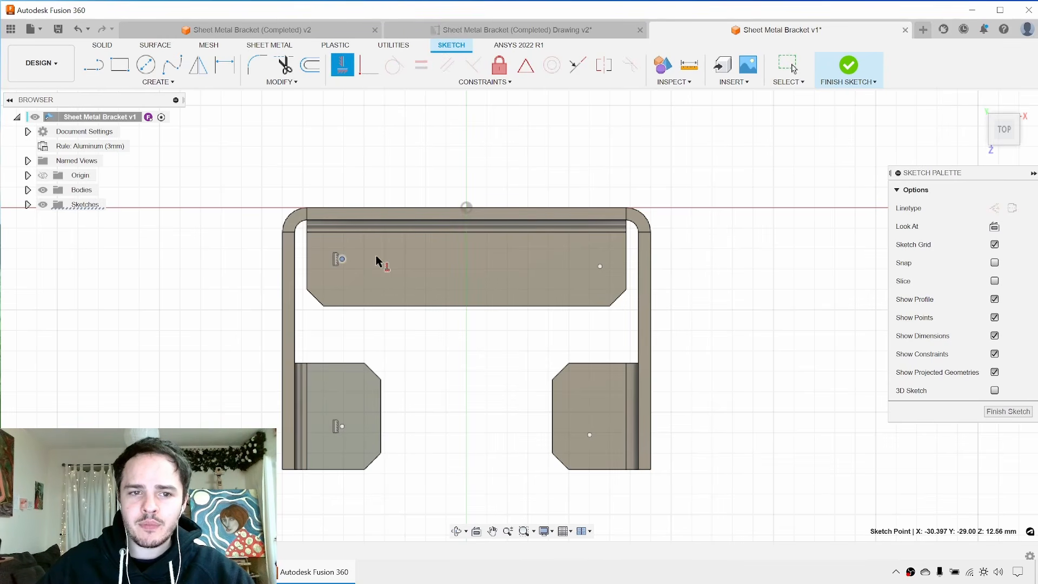
{"action": "left_click", "coordinate": [602, 267]}
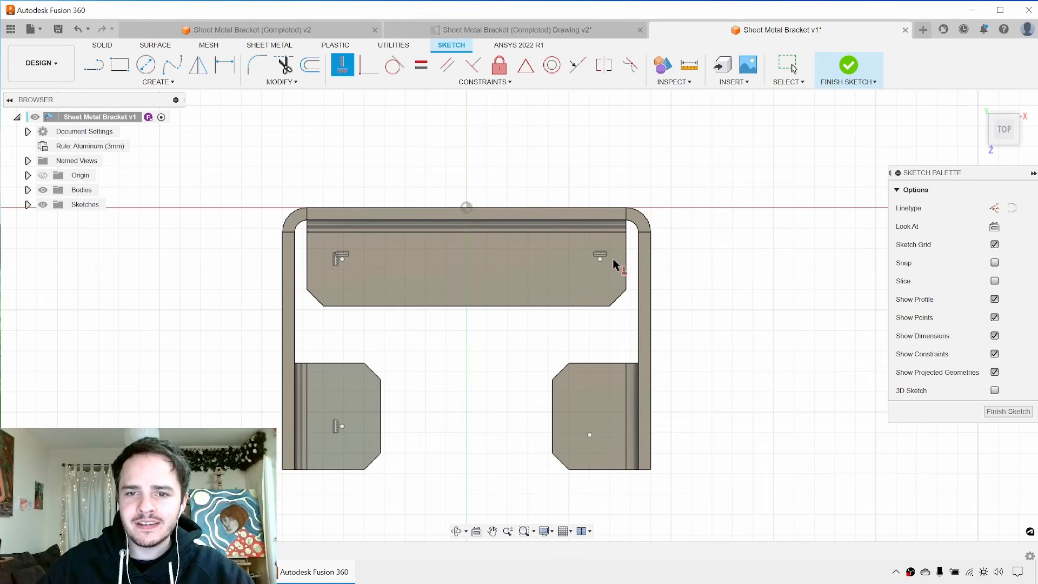
{"action": "left_click", "coordinate": [601, 259]}
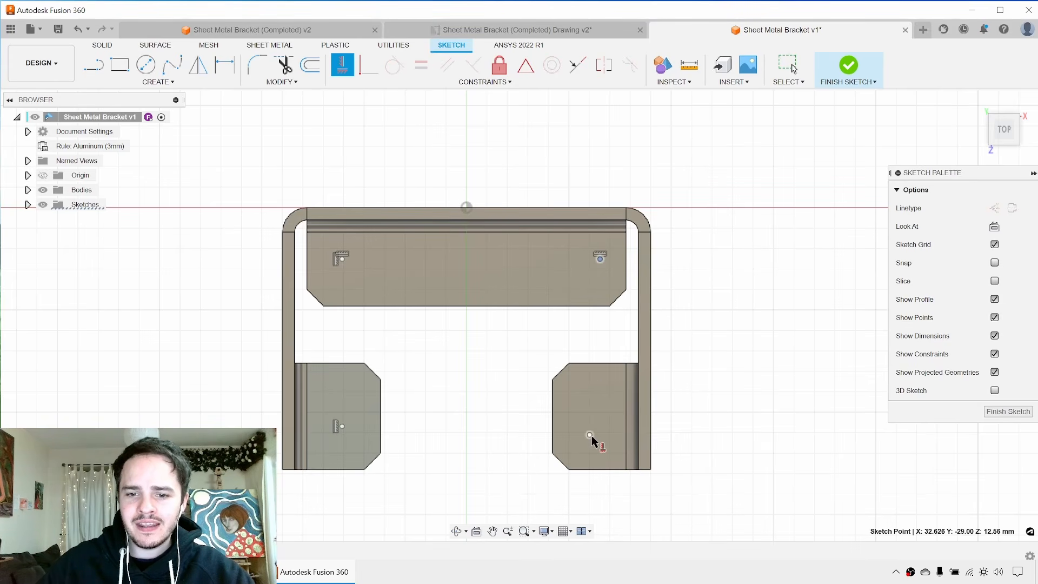
{"action": "left_click", "coordinate": [592, 436]}
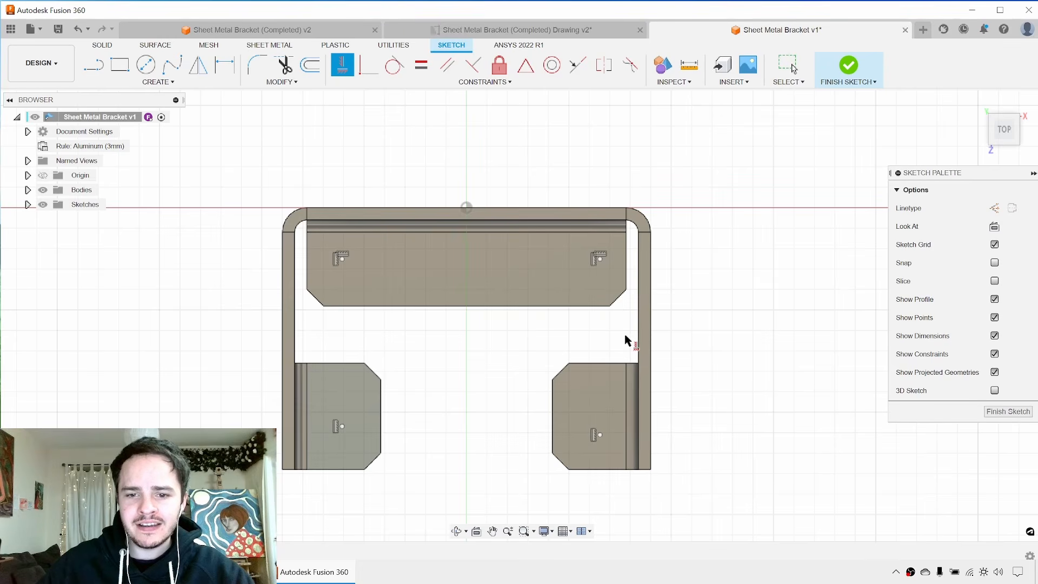
{"action": "left_click", "coordinate": [340, 426]}
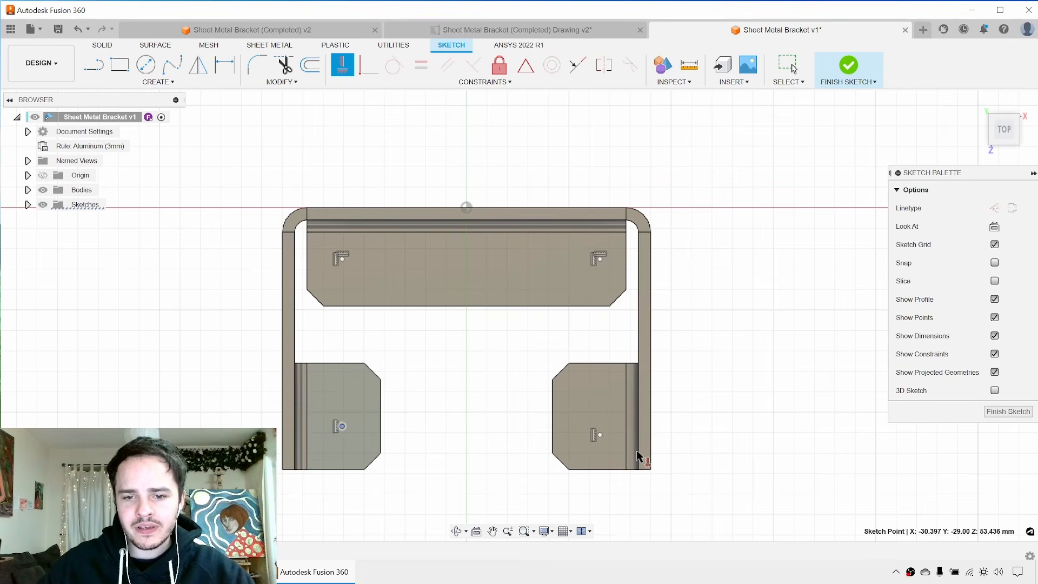
{"action": "left_click", "coordinate": [599, 435]}
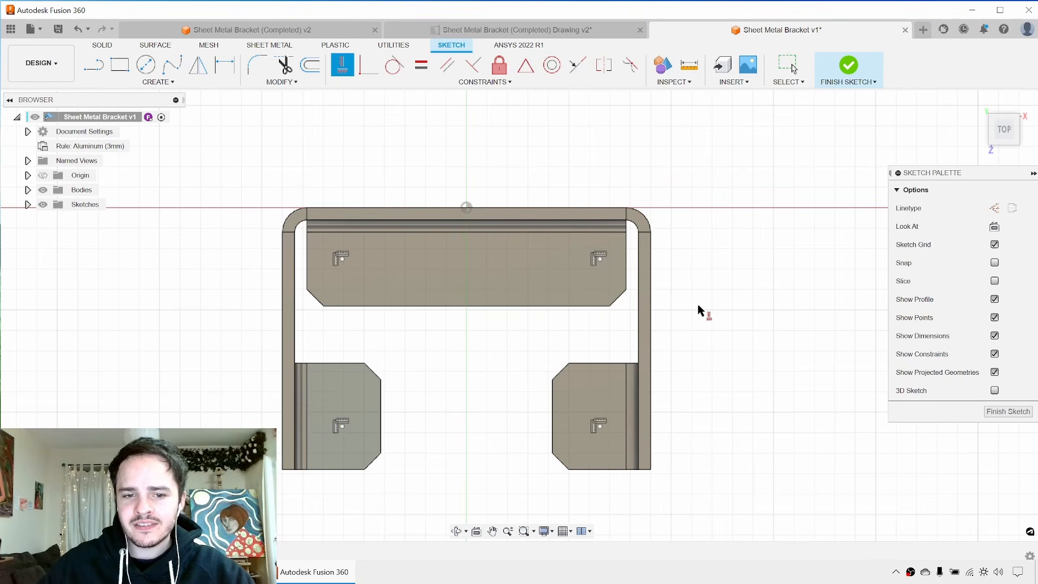
{"action": "key", "text": "Escape"}
{"action": "mouse_move", "coordinate": [342, 426]}
{"action": "left_mouse_down"}
{"action": "mouse_move", "coordinate": [363, 404]}
{"action": "mouse_move", "coordinate": [327, 428]}
{"action": "mouse_move", "coordinate": [341, 400]}
{"action": "mouse_move", "coordinate": [355, 417]}
{"action": "left_mouse_up"}
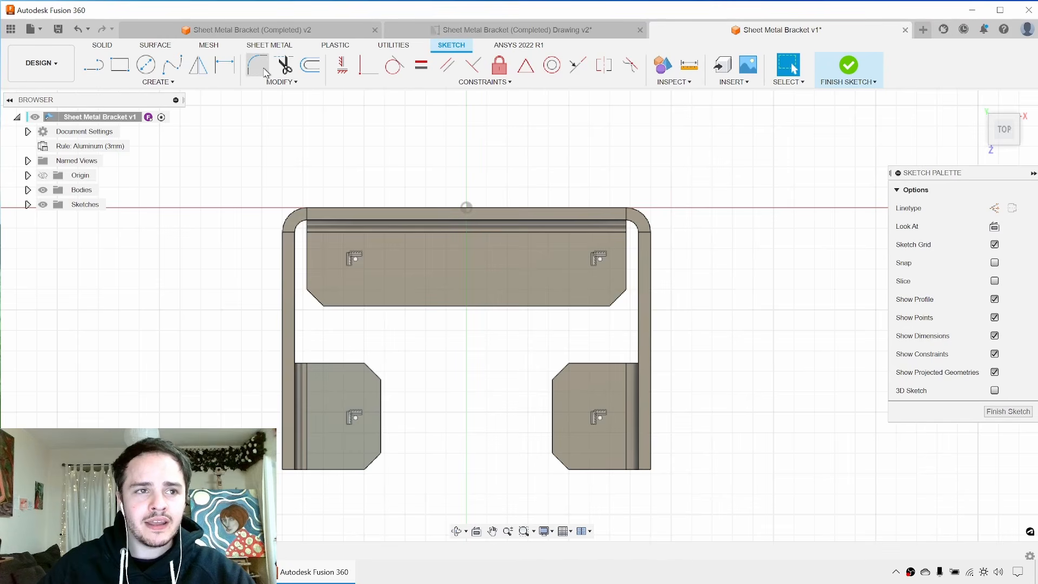
Dimension the left tab's point 8 mm from that tab's free inner edge.
{"action": "left_click", "coordinate": [155, 83]}
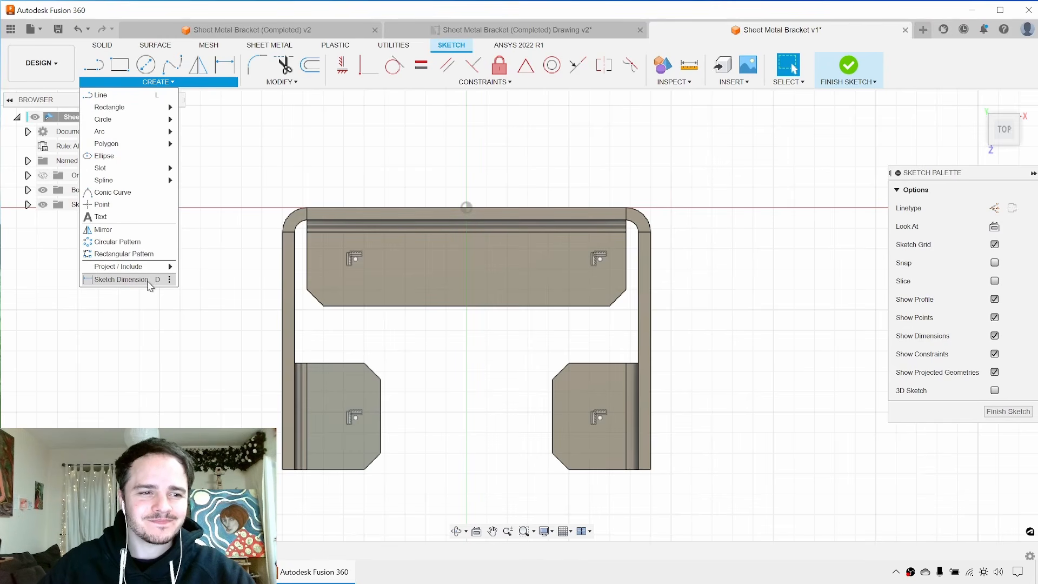
{"action": "left_click", "coordinate": [121, 279]}
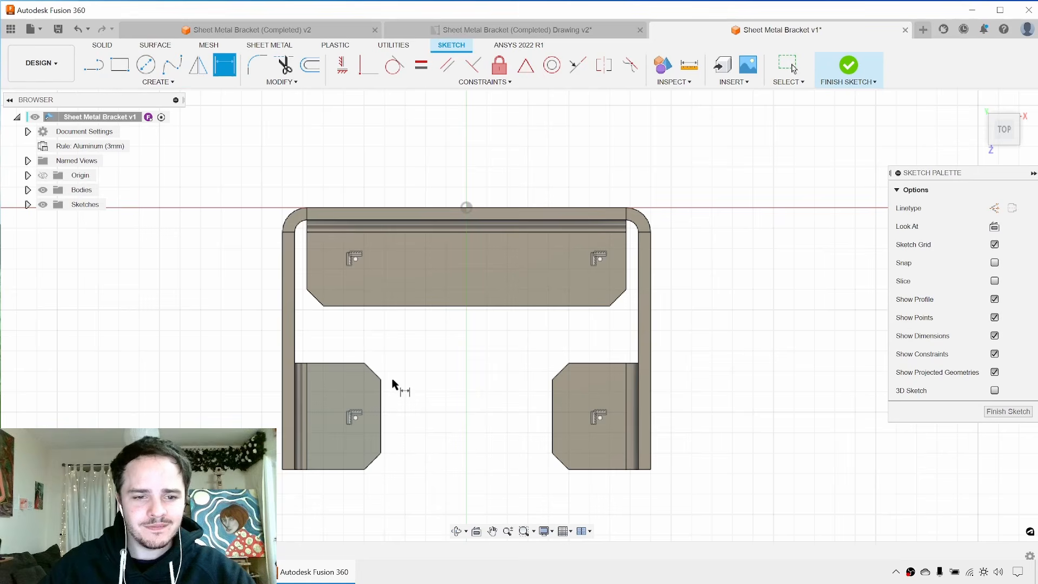
{"action": "left_click", "coordinate": [355, 419]}
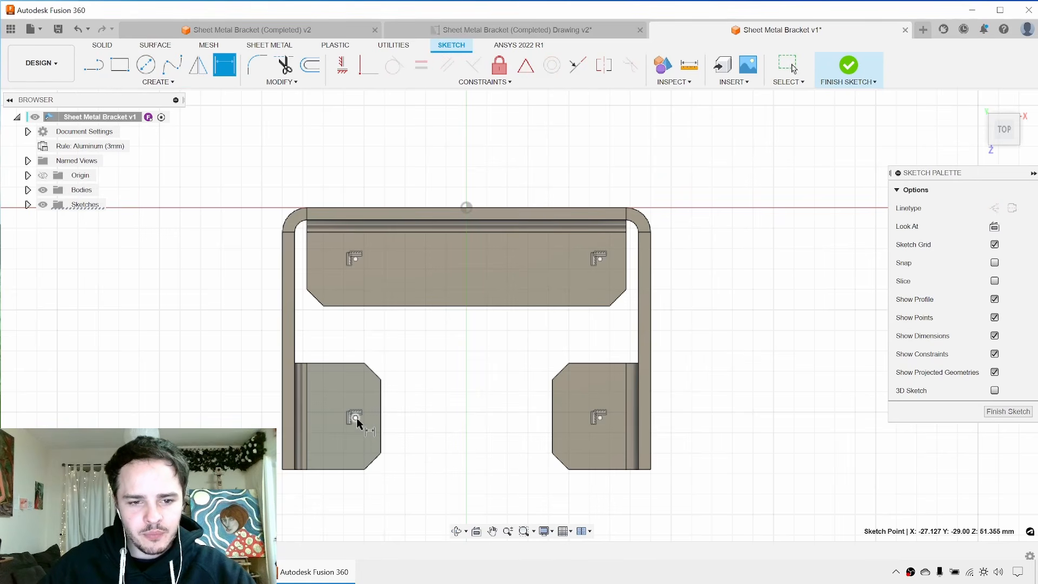
{"action": "left_click", "coordinate": [381, 440]}
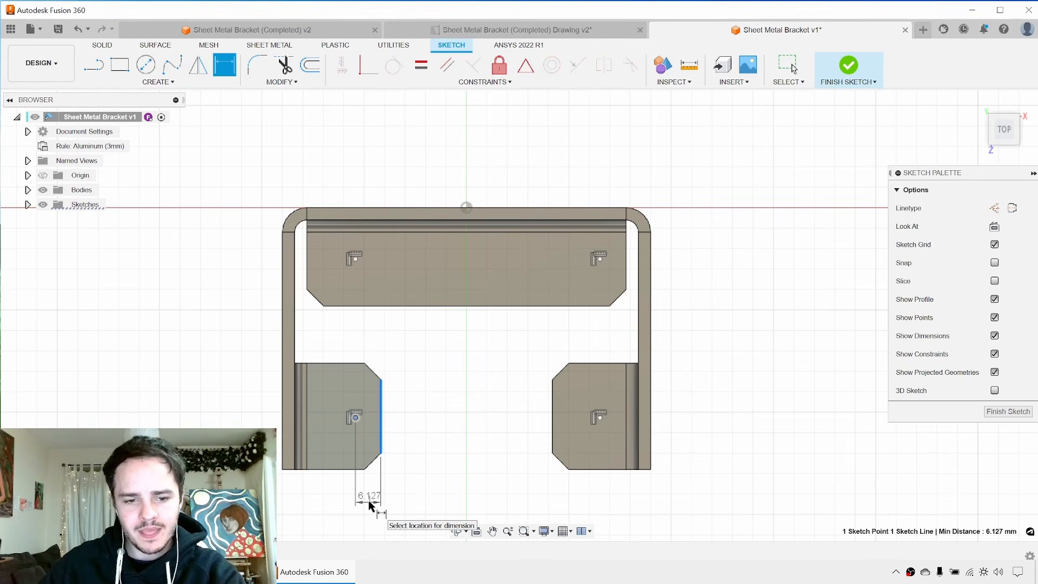
{"action": "left_click", "coordinate": [369, 501]}
{"action": "type", "text": "8"}
{"action": "key", "text": "Return"}
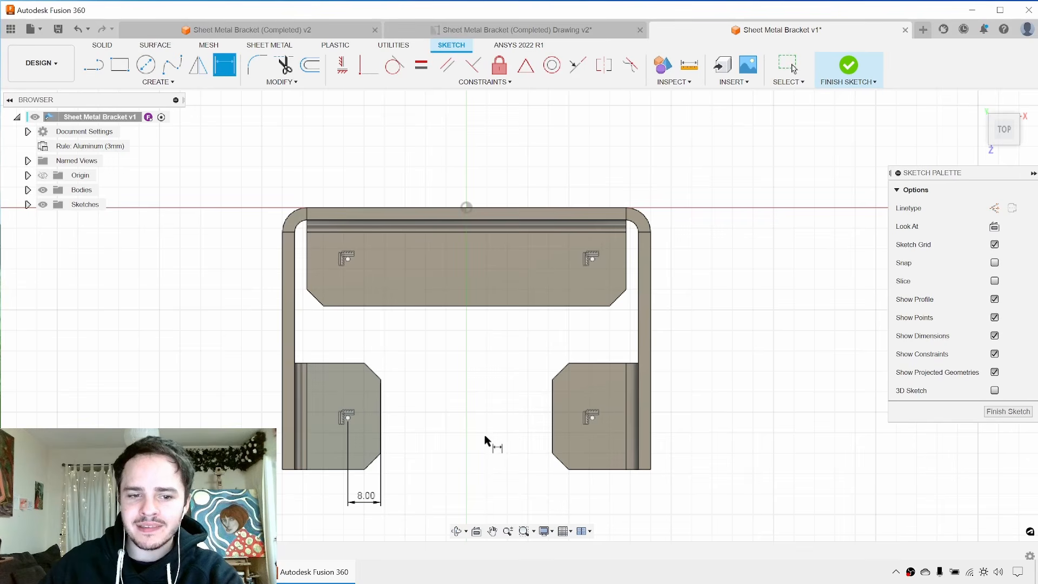
Dimension the right tab's point 8 mm from that tab's free inner edge.
{"action": "left_click", "coordinate": [552, 432]}
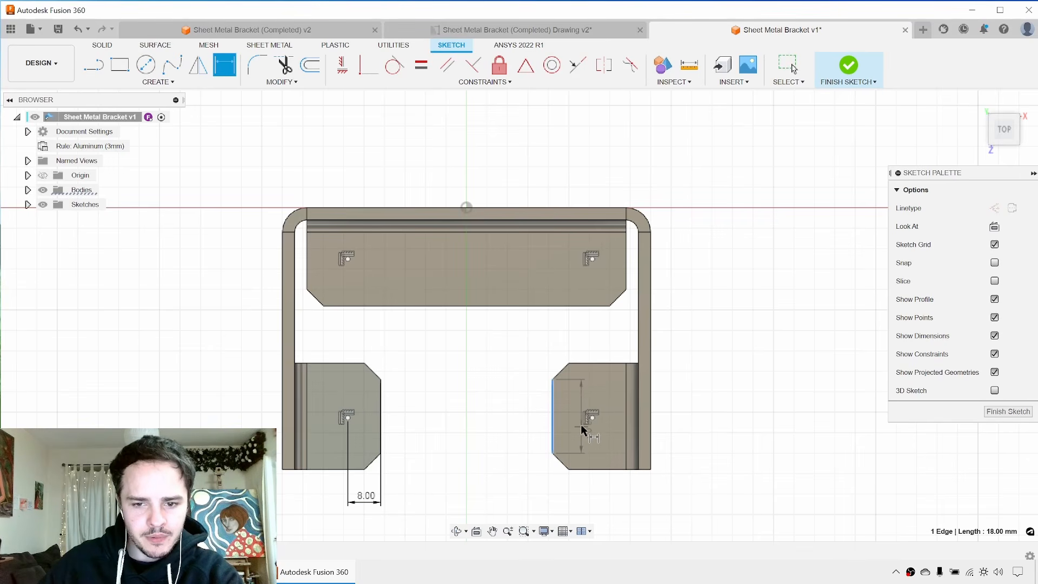
{"action": "left_click", "coordinate": [591, 419]}
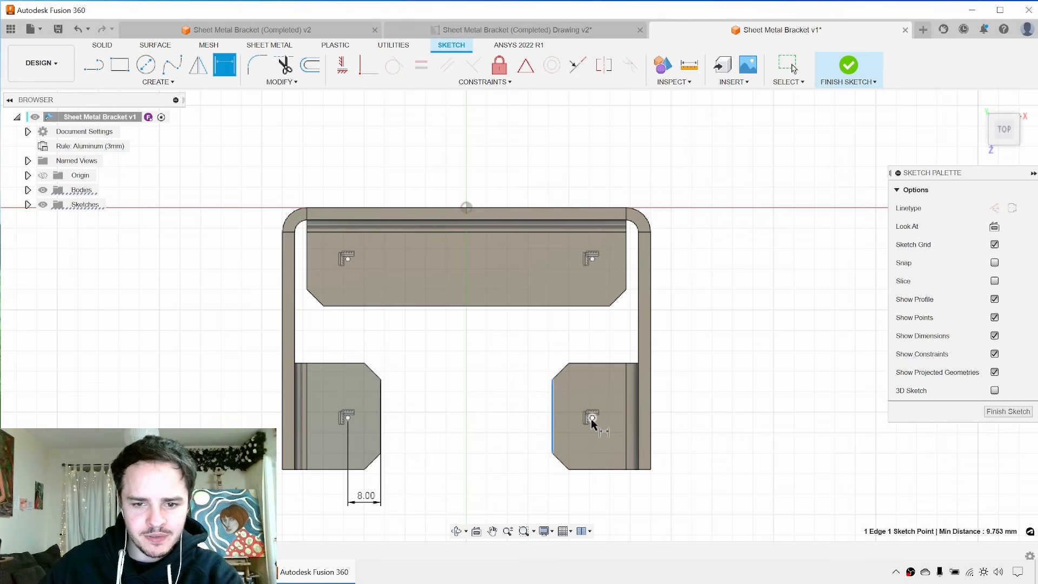
{"action": "left_click", "coordinate": [574, 500]}
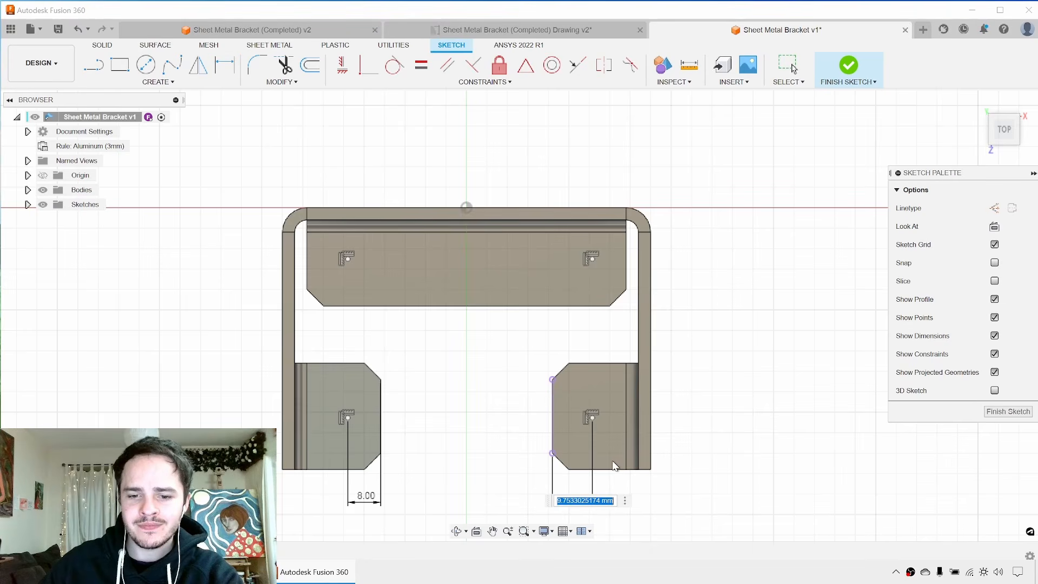
{"action": "type", "text": "8"}
{"action": "key", "text": "Return"}
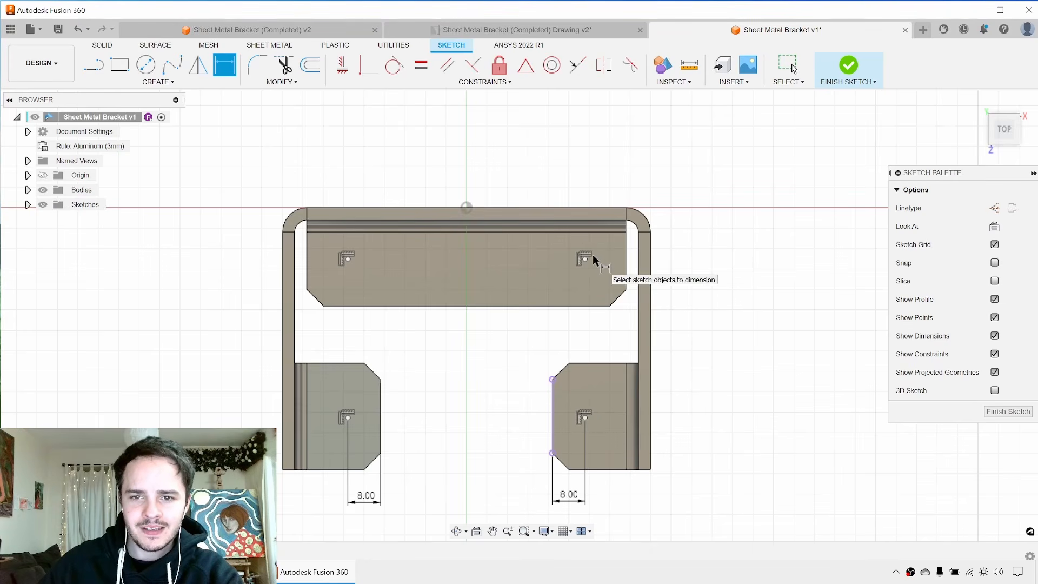
Dimension the bottom flange's right point 8 mm from the flange's long free edge, and drag the left tab's point to test its remaining freedom.
{"action": "left_click", "coordinate": [596, 306]}
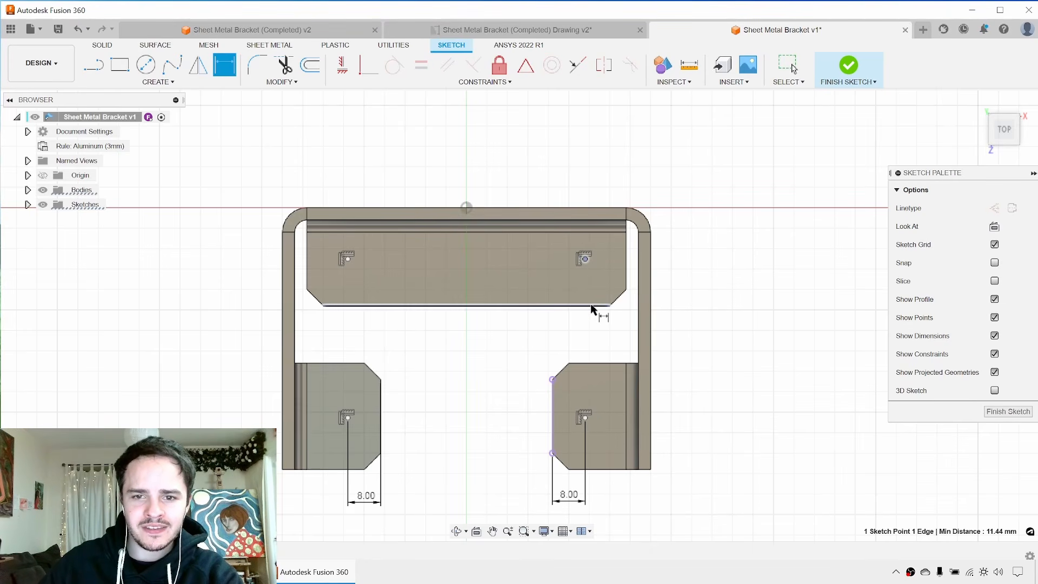
{"action": "left_click", "coordinate": [703, 284]}
{"action": "type", "text": "8"}
{"action": "key", "text": "Return"}
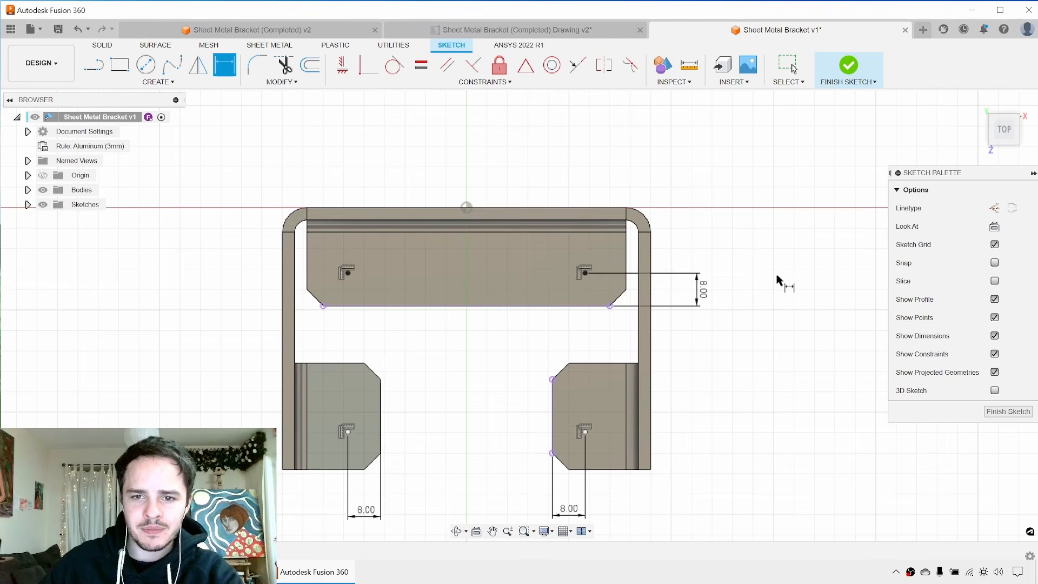
{"action": "key", "text": "Escape"}
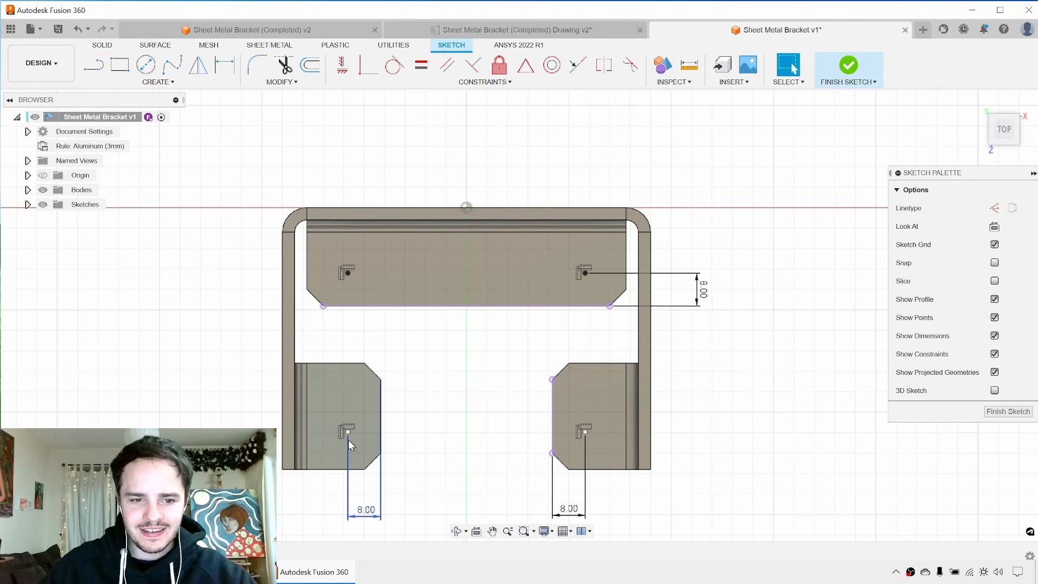
{"action": "left_click_drag", "start_coordinate": [348, 433], "coordinate": [387, 431]}
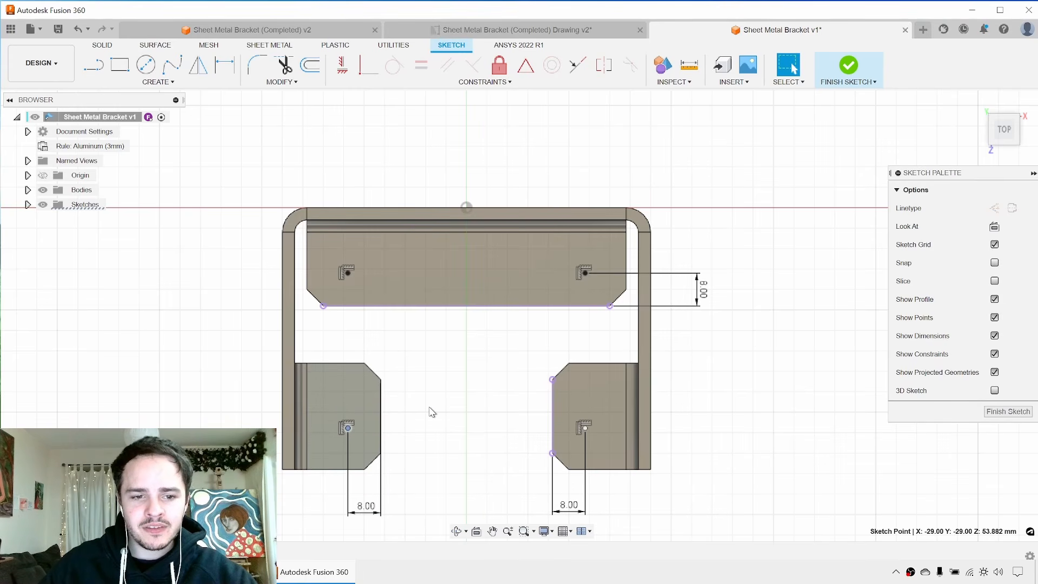
Draw a line from the left tab's point to the midpoint of the tab's free inner edge and make it a construction line.
{"action": "left_click", "coordinate": [93, 65]}
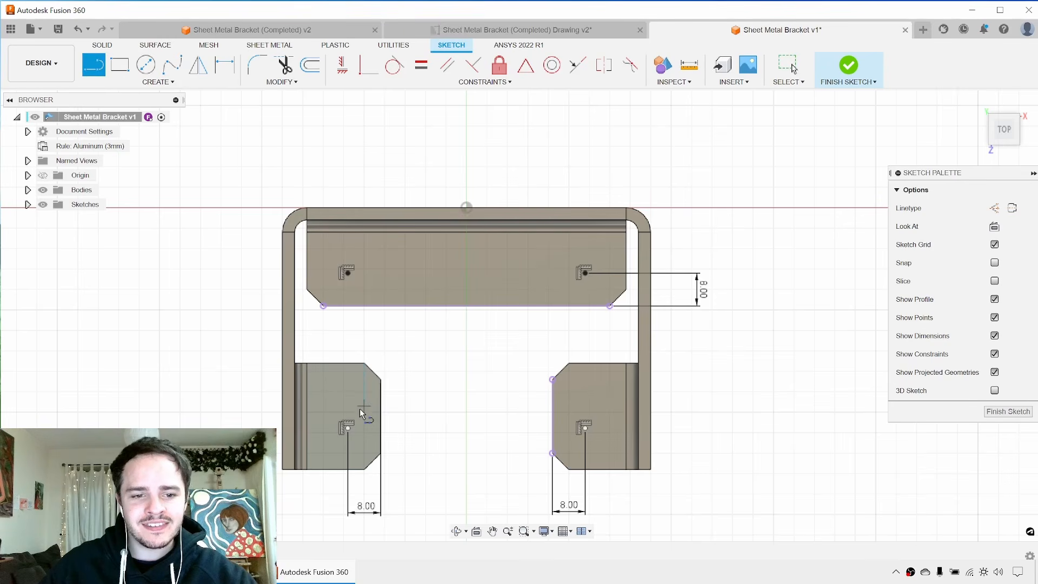
{"action": "left_click", "coordinate": [349, 430]}
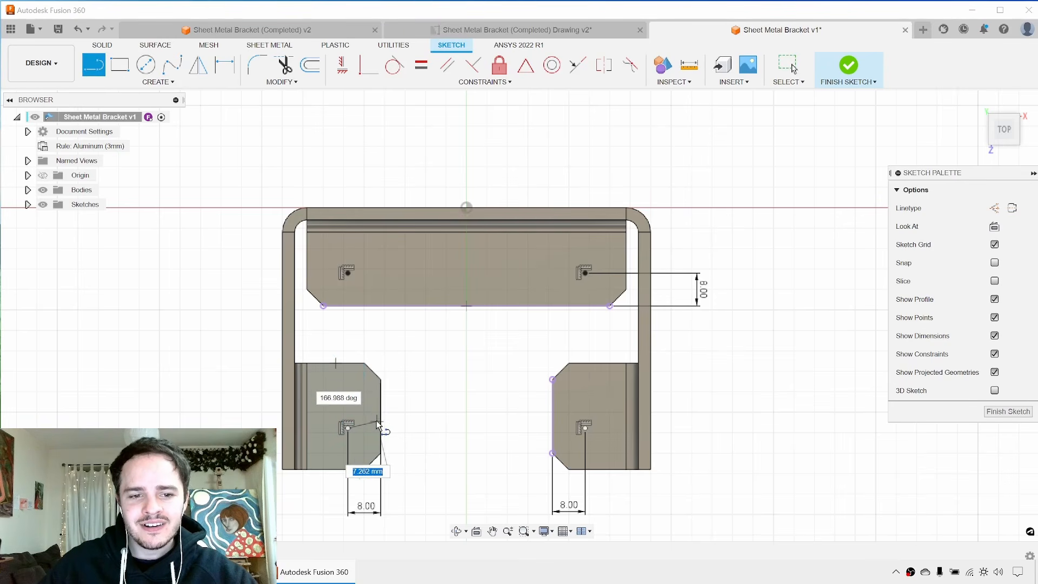
{"action": "left_click", "coordinate": [382, 416]}
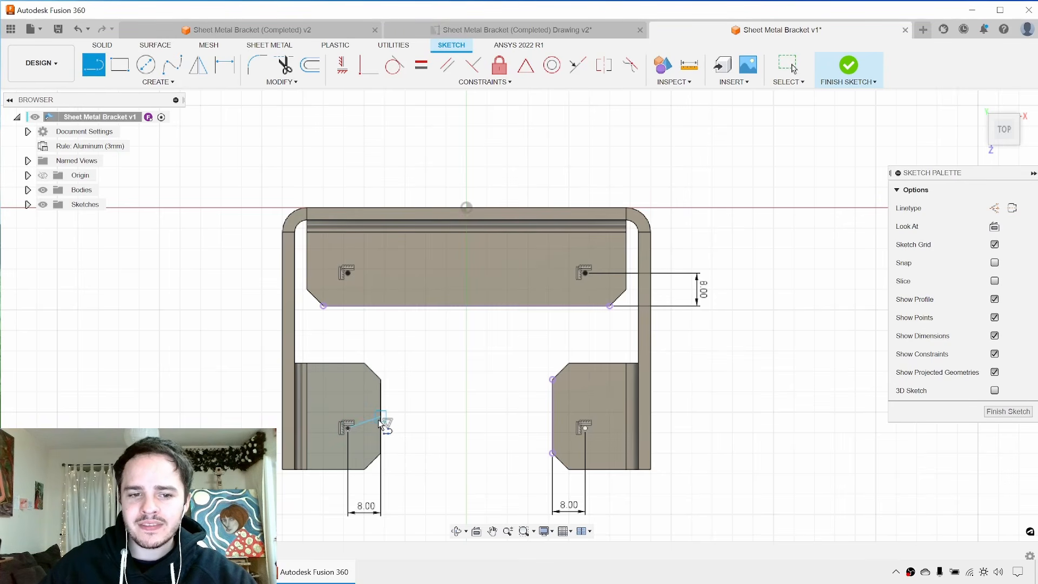
{"action": "key", "text": "Escape"}
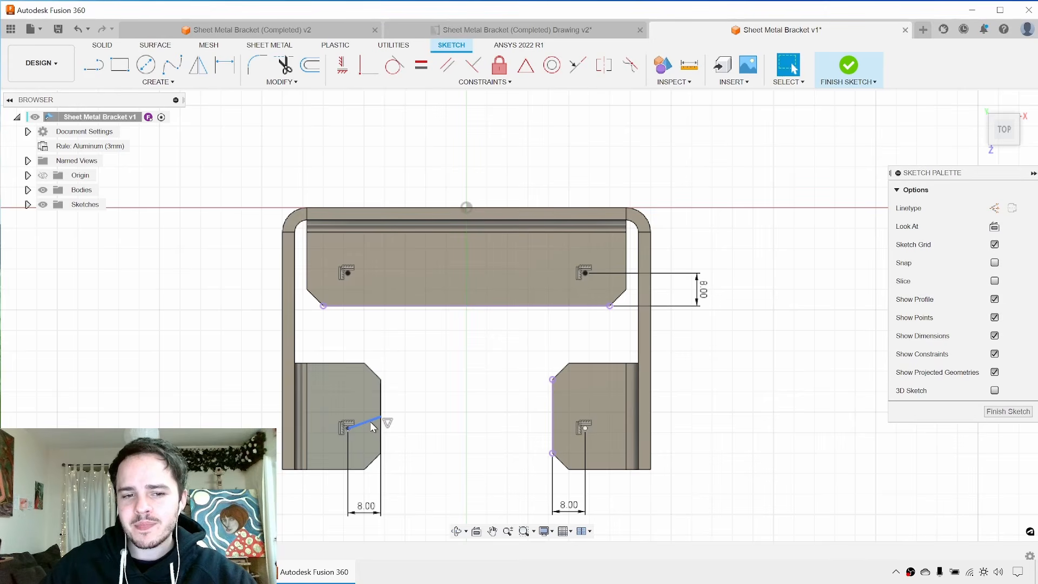
{"action": "left_click", "coordinate": [372, 427]}
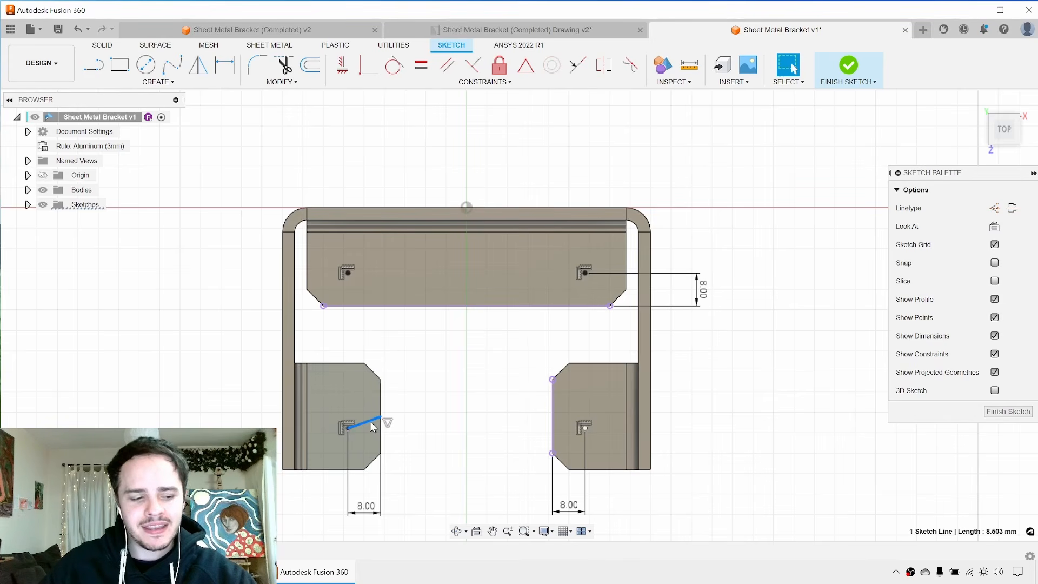
{"action": "left_click", "coordinate": [994, 208]}
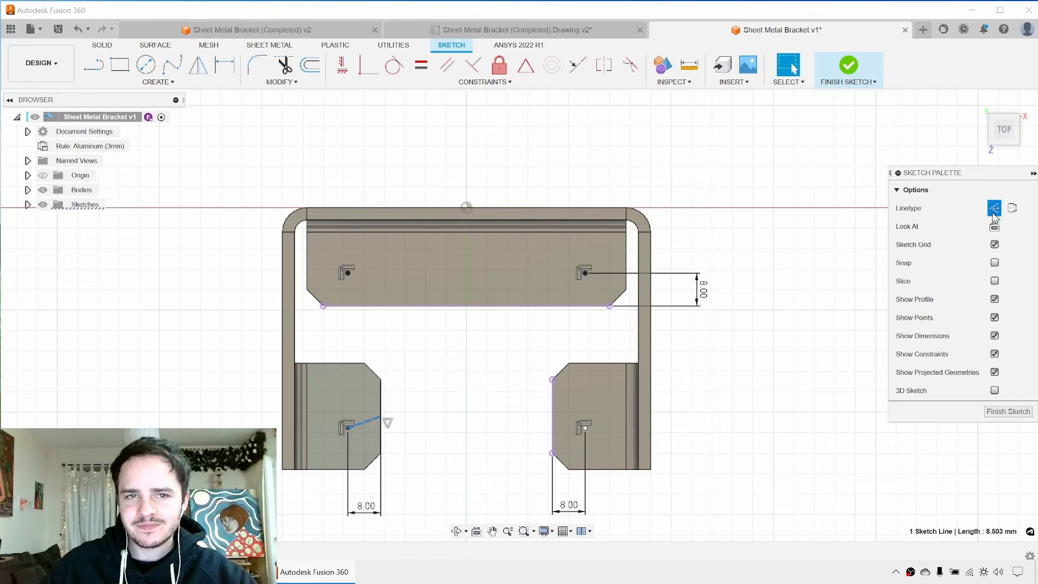
Constrain the left tab's construction line horizontally and finish the hole-centre sketch.
{"action": "left_click", "coordinate": [342, 70]}
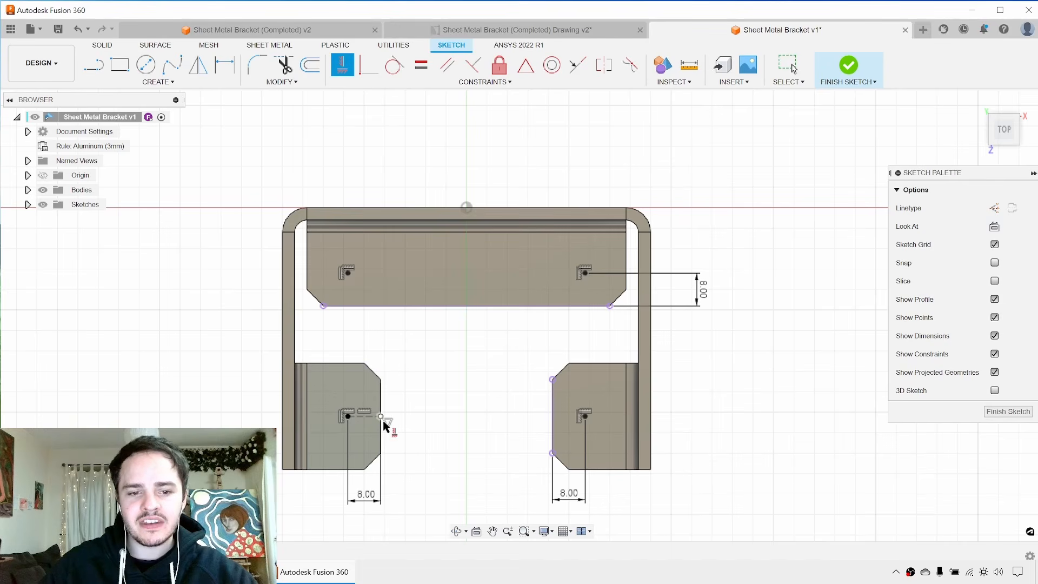
{"action": "key", "text": "Escape"}
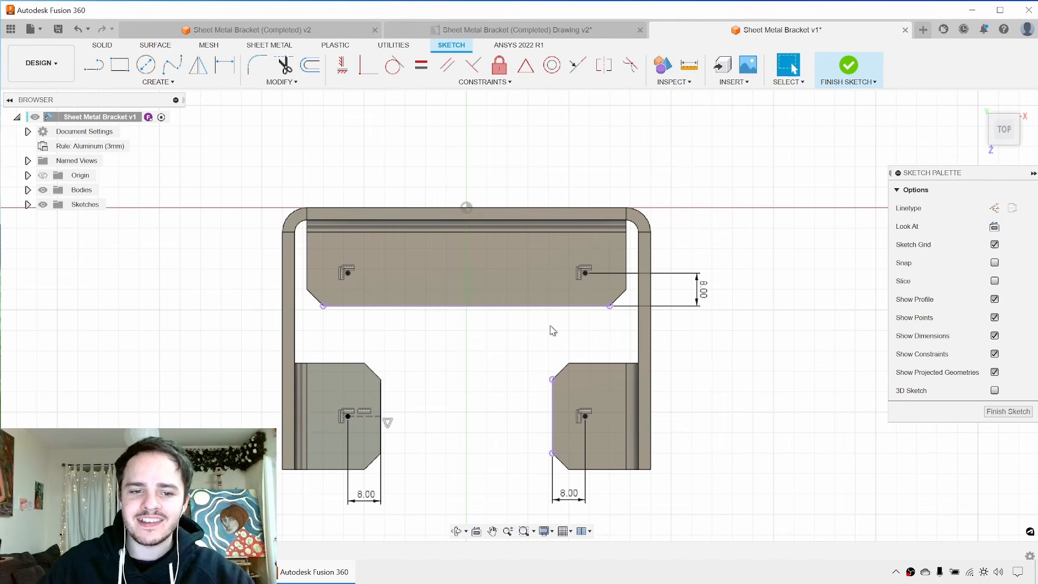
{"action": "left_click", "coordinate": [850, 66]}
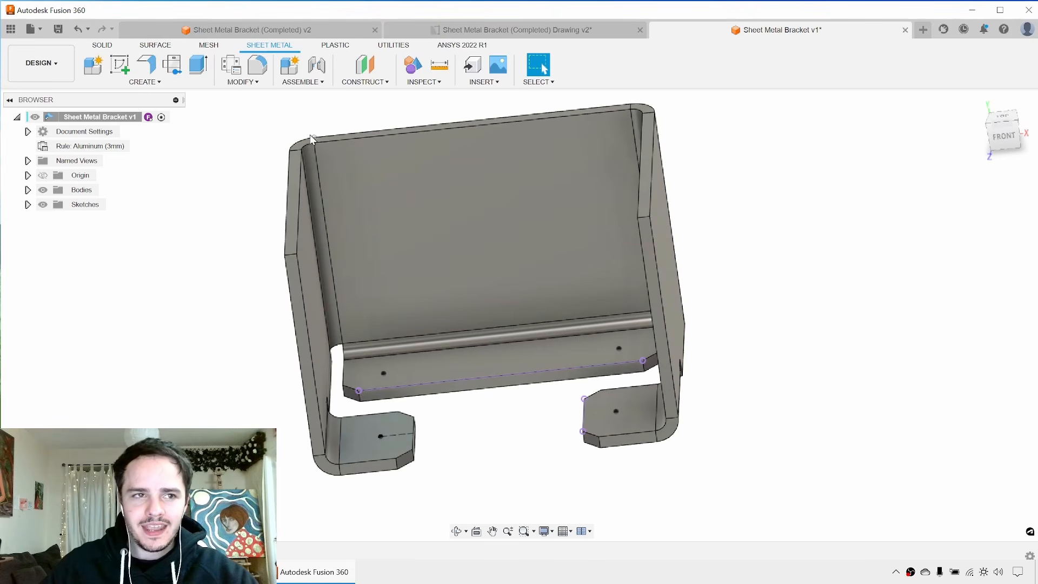
Create 6 mm holes with extents set to All at the four sketch points on the bottom flange and side tabs.
{"action": "left_click", "coordinate": [145, 82]}
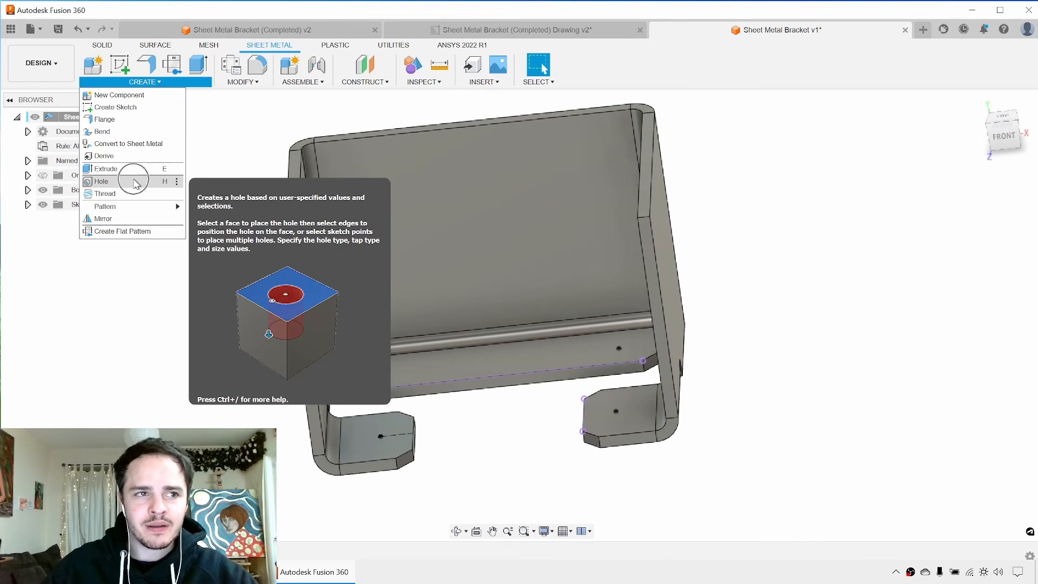
{"action": "left_click", "coordinate": [135, 183]}
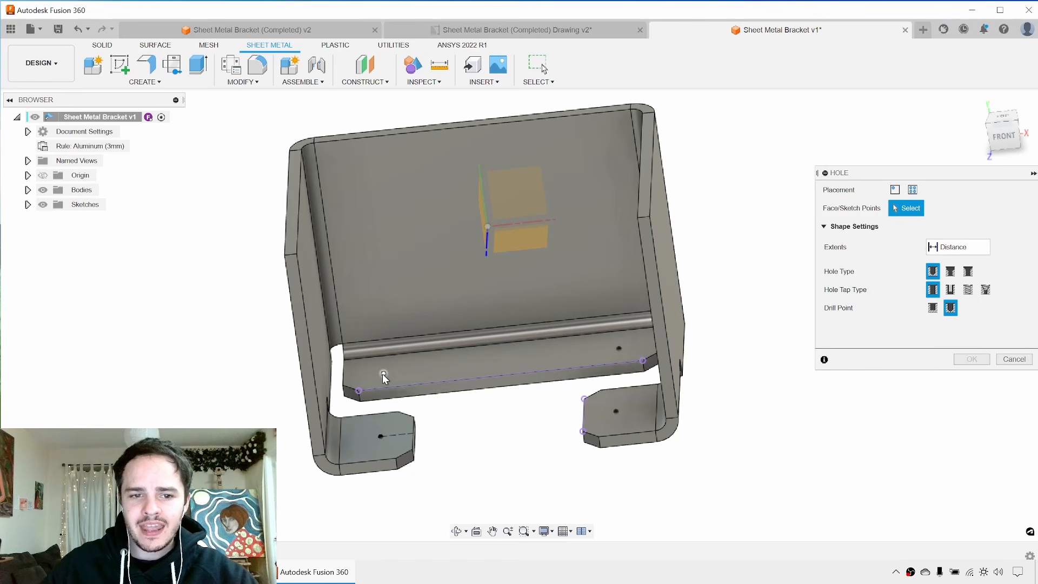
{"action": "left_click", "coordinate": [381, 374]}
{"action": "left_click", "coordinate": [381, 438]}
{"action": "left_click", "coordinate": [617, 413]}
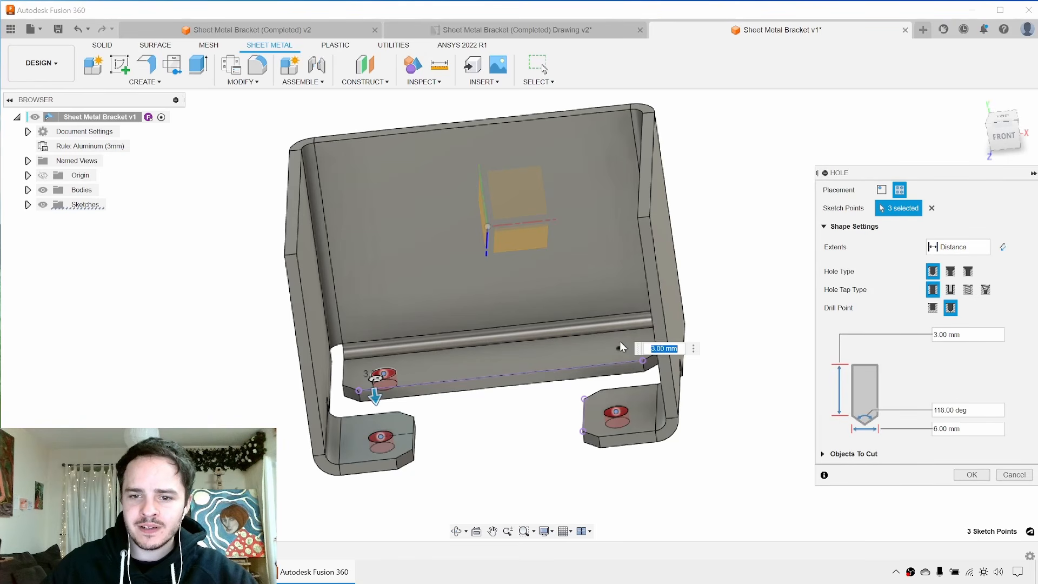
{"action": "left_click", "coordinate": [620, 349]}
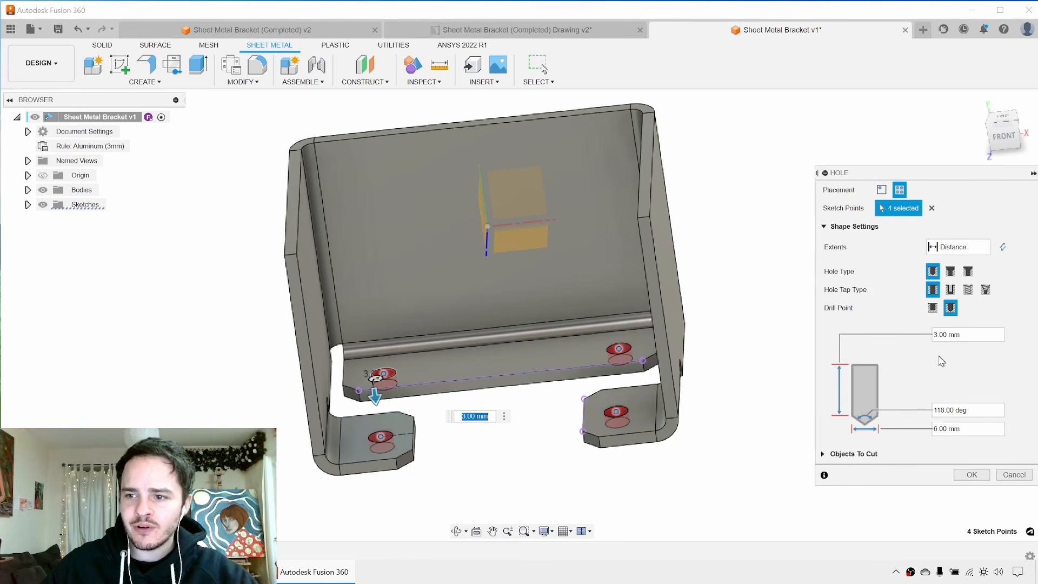
{"action": "left_click", "coordinate": [970, 248]}
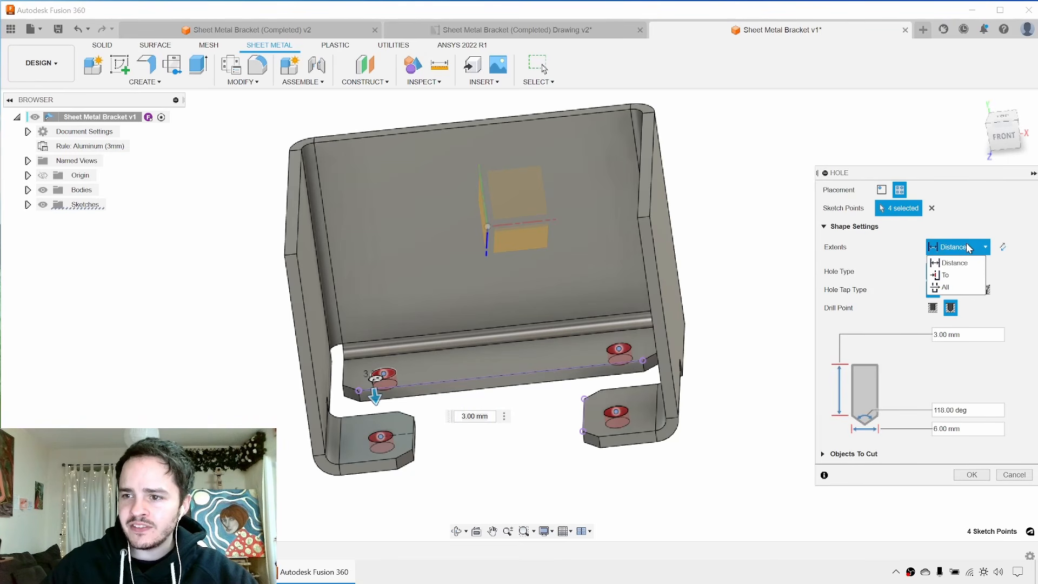
{"action": "left_click", "coordinate": [952, 291]}
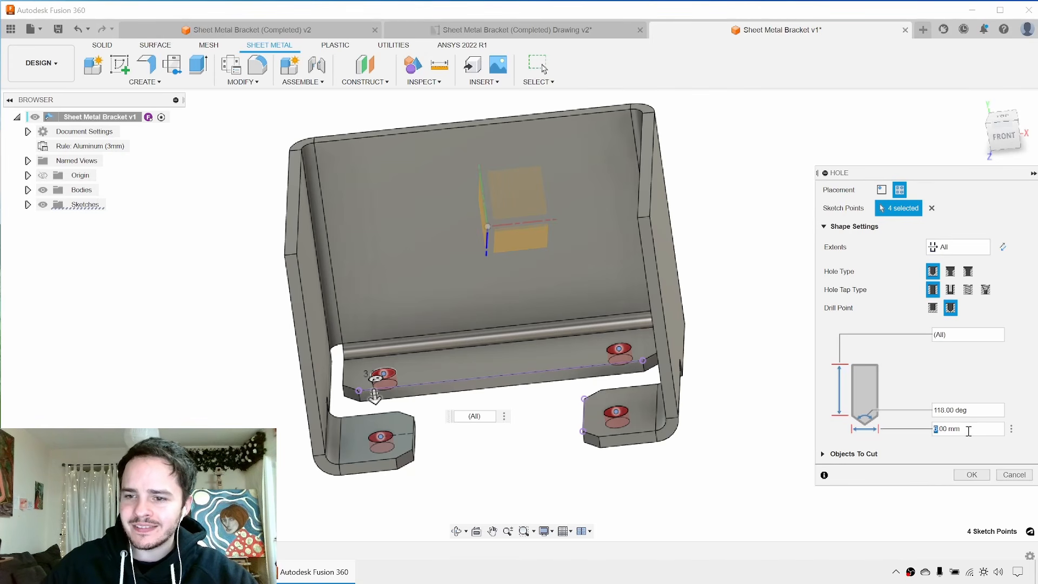
{"action": "left_click", "coordinate": [970, 475]}
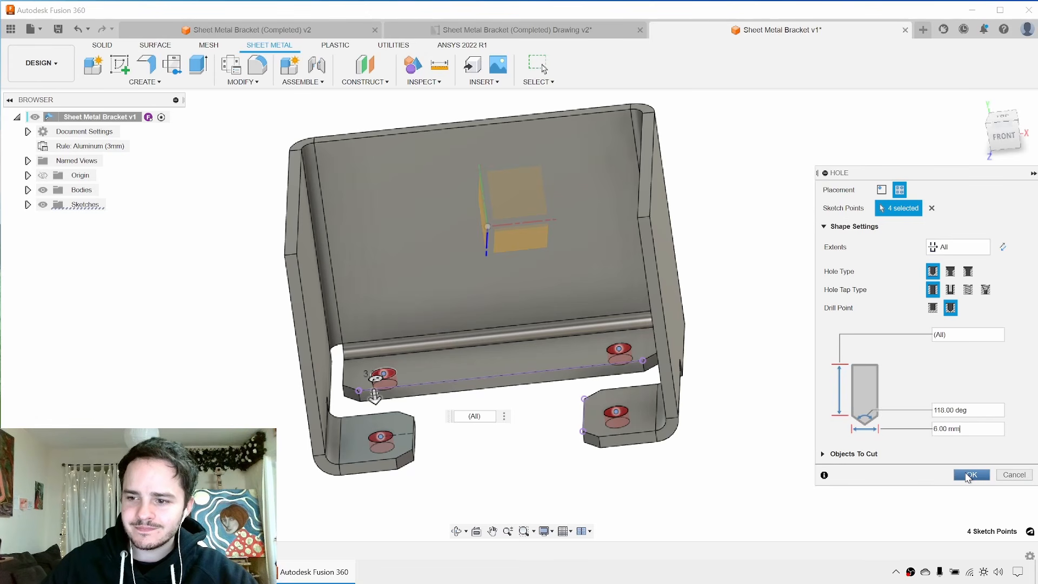
{"action": "left_click", "coordinate": [969, 475]}
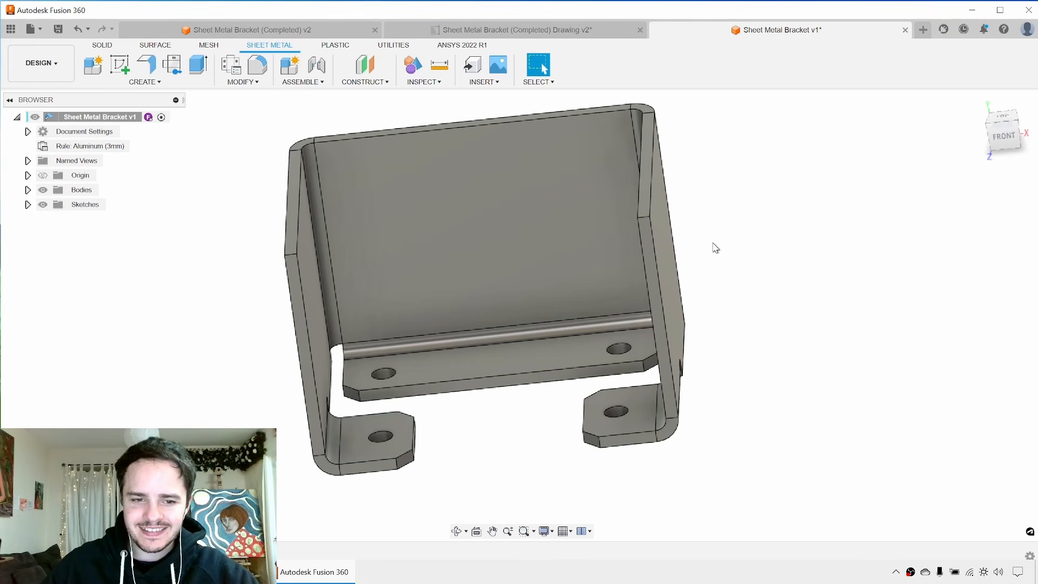
Check the back plate's holes in the completed bracket, and start a sketch on the inner face of the working bracket's back plate.
{"action": "mouse_move", "coordinate": [713, 244]}
{"action": "middle_mouse_down", "text": "shift"}
{"action": "mouse_move", "coordinate": [719, 258]}
{"action": "mouse_move", "coordinate": [714, 245]}
{"action": "middle_mouse_up", "text": "shift"}
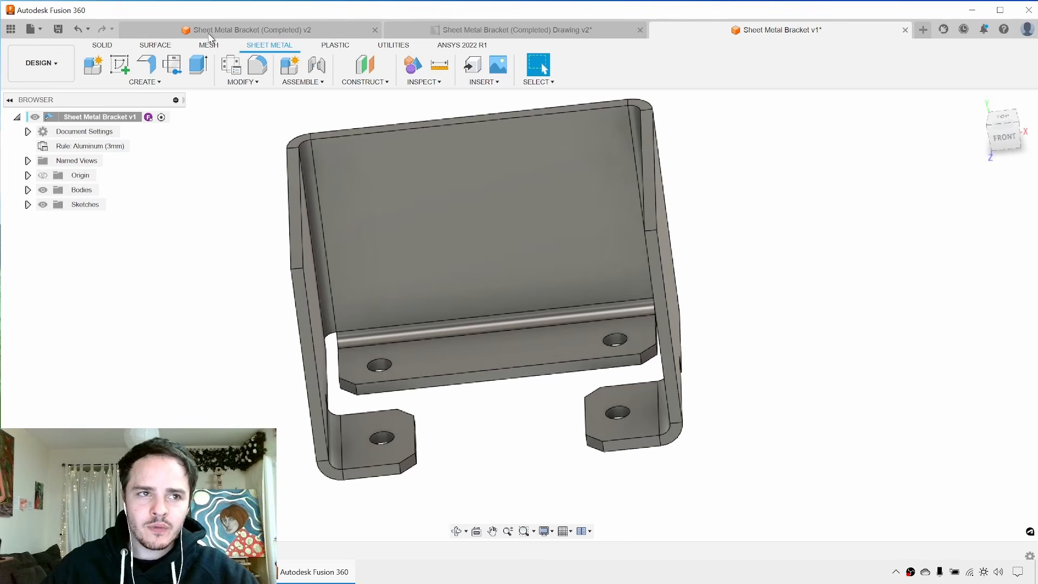
{"action": "left_click", "coordinate": [216, 29]}
{"action": "scroll", "coordinate": [384, 245], "scroll_direction": "up", "scroll_amount": 2}
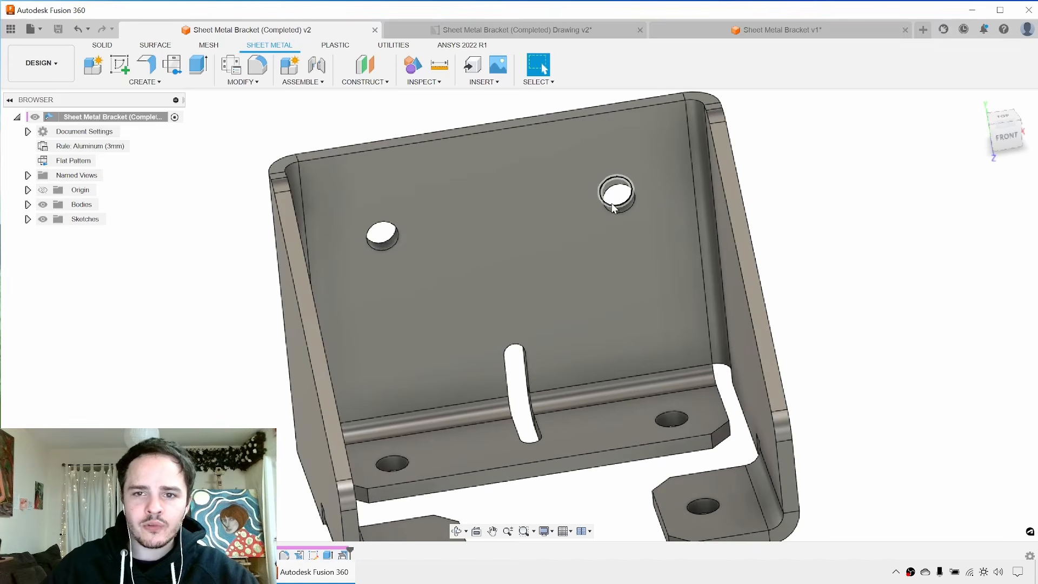
{"action": "scroll", "coordinate": [616, 208], "scroll_direction": "down", "scroll_amount": 3}
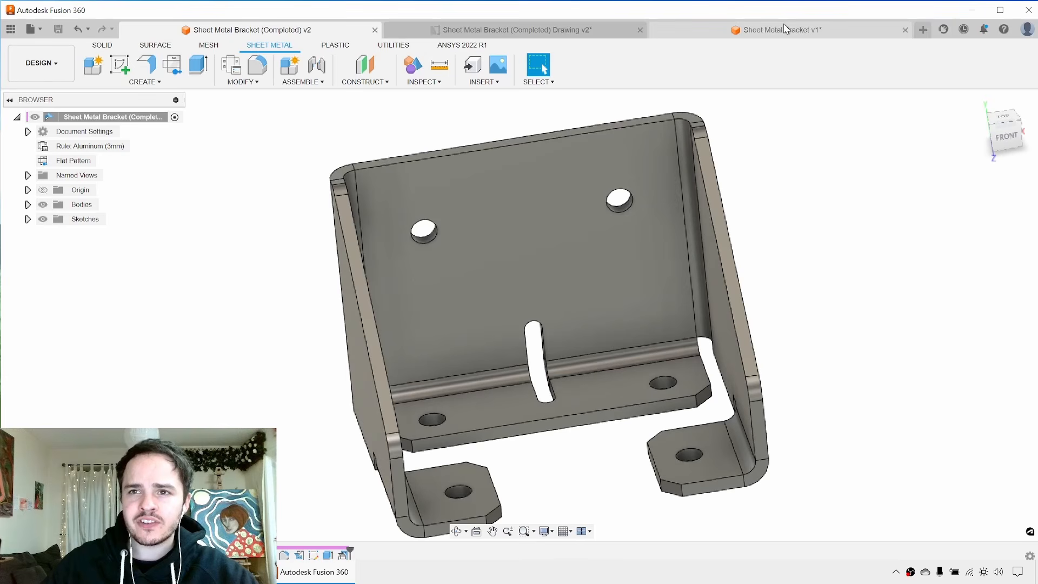
{"action": "left_click", "coordinate": [783, 30]}
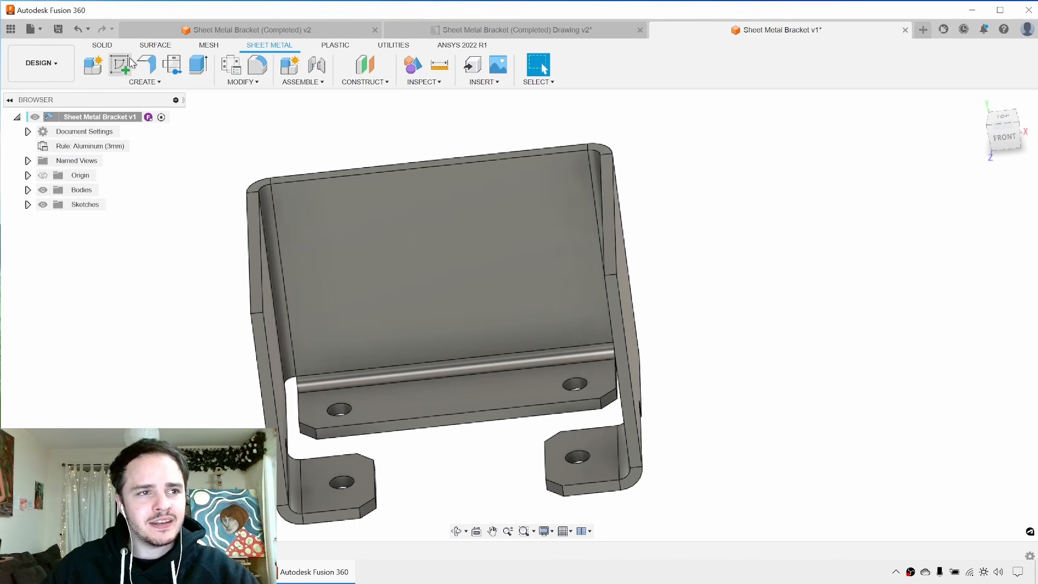
{"action": "left_click", "coordinate": [125, 62]}
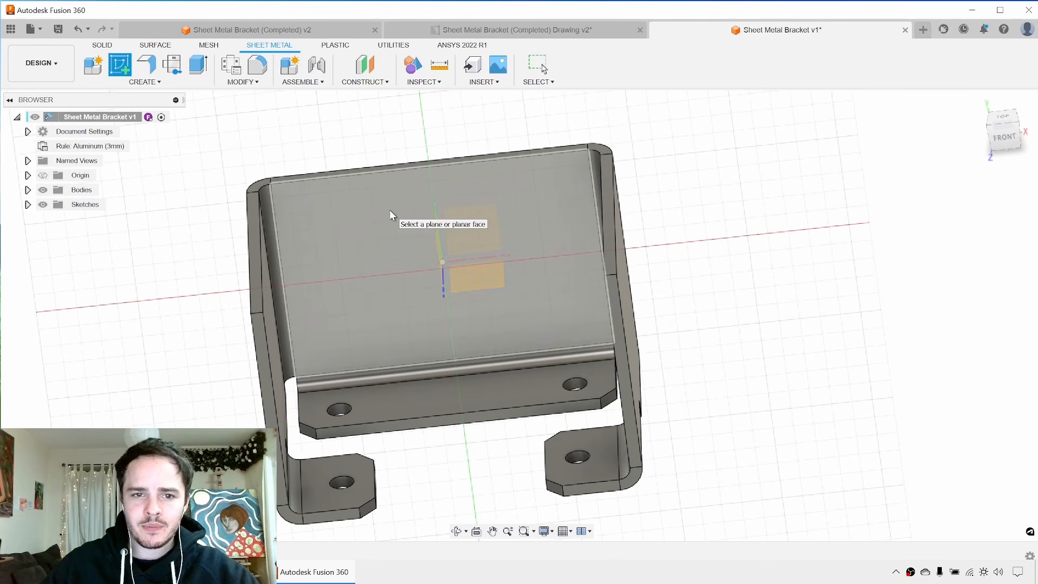
{"action": "left_click", "coordinate": [389, 209]}
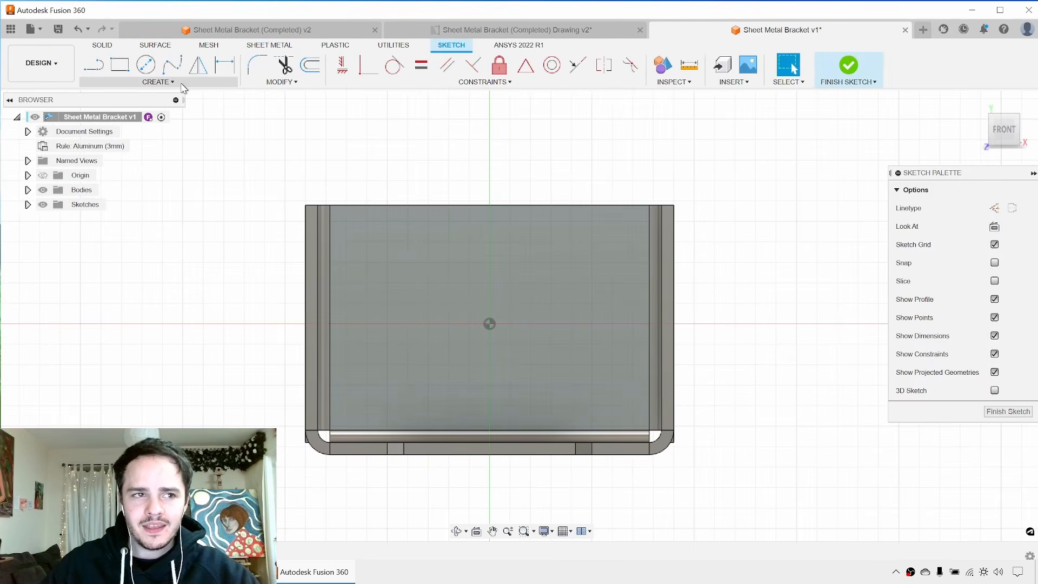
Place two sketch points about 22 mm either side of the origin and about 17 mm above it, and align them horizontally.
{"action": "left_click", "coordinate": [182, 82]}
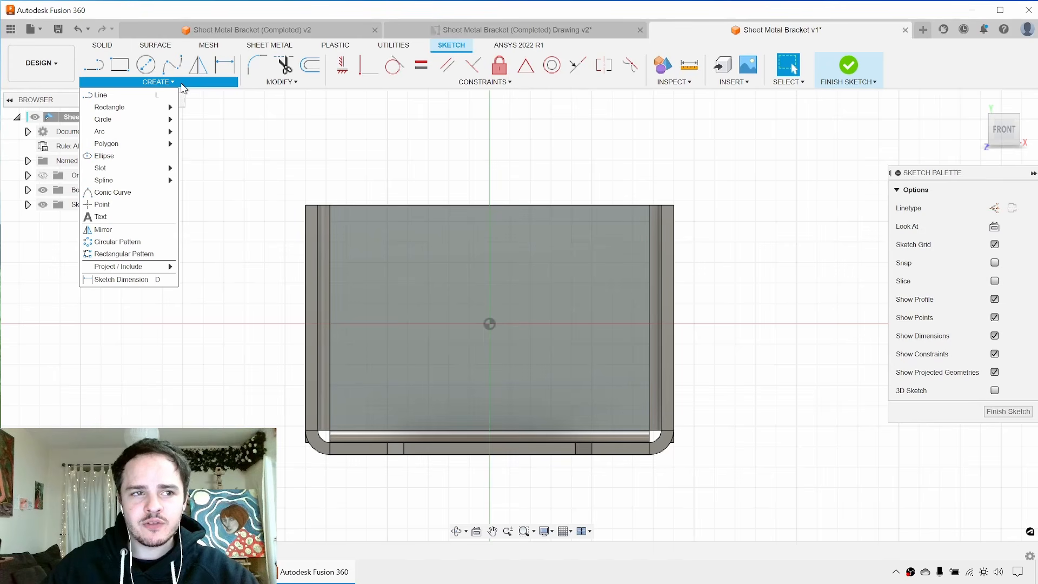
{"action": "left_click", "coordinate": [105, 206]}
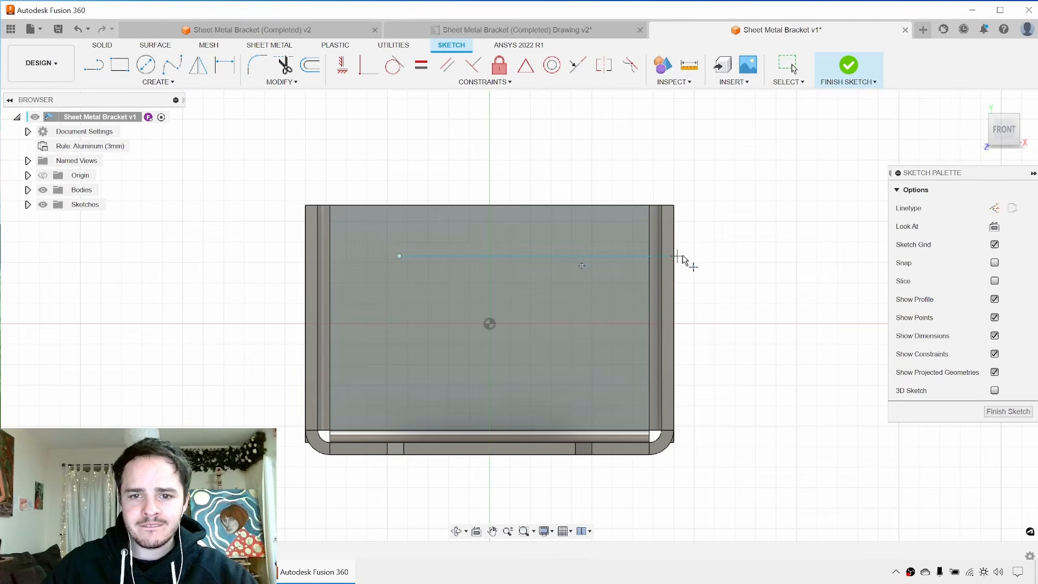
{"action": "key", "text": "Escape"}
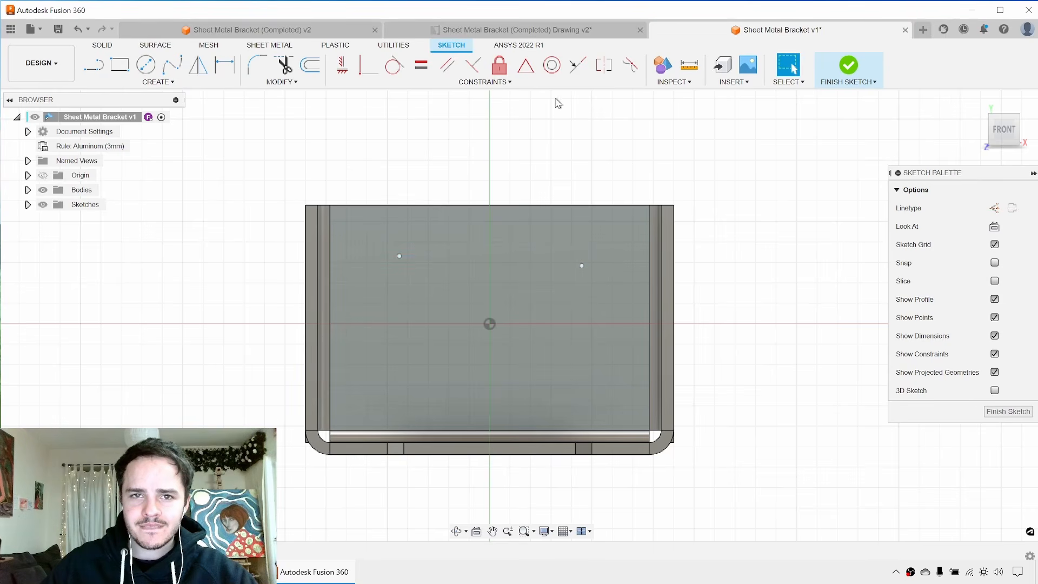
{"action": "left_click", "coordinate": [344, 66]}
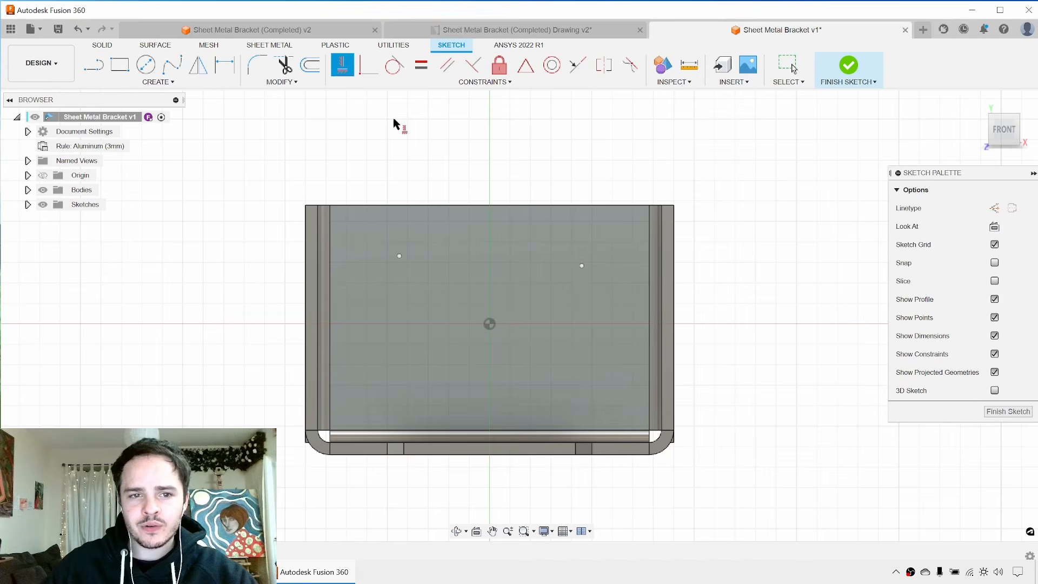
{"action": "left_click", "coordinate": [398, 257]}
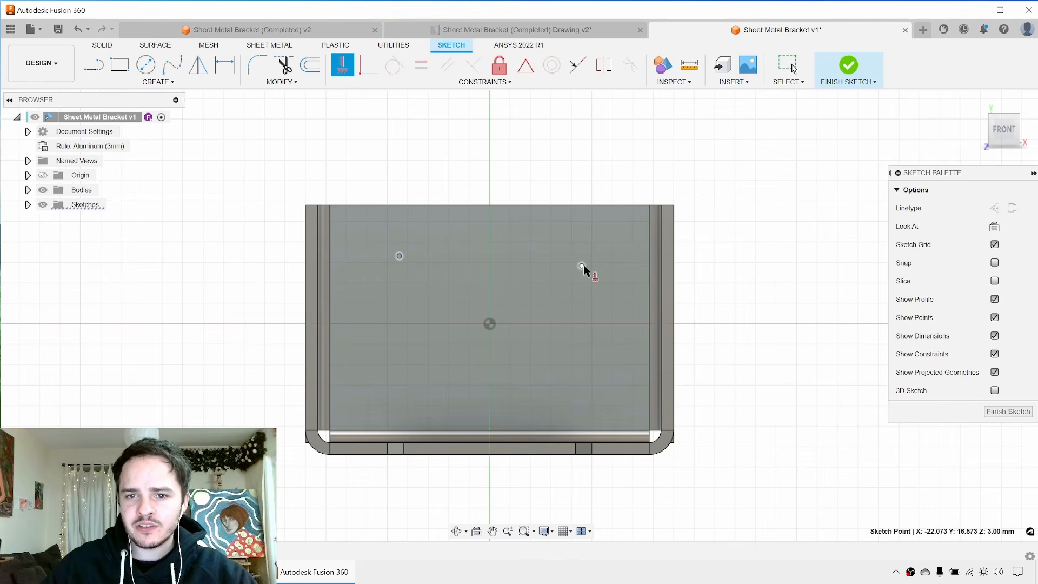
{"action": "left_click", "coordinate": [582, 265]}
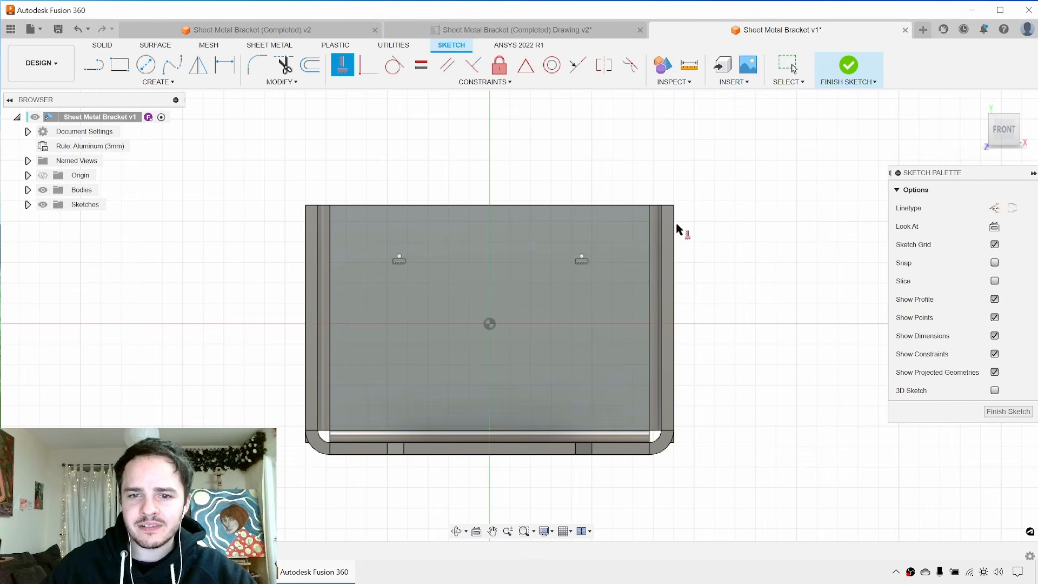
{"action": "key", "text": "Escape"}
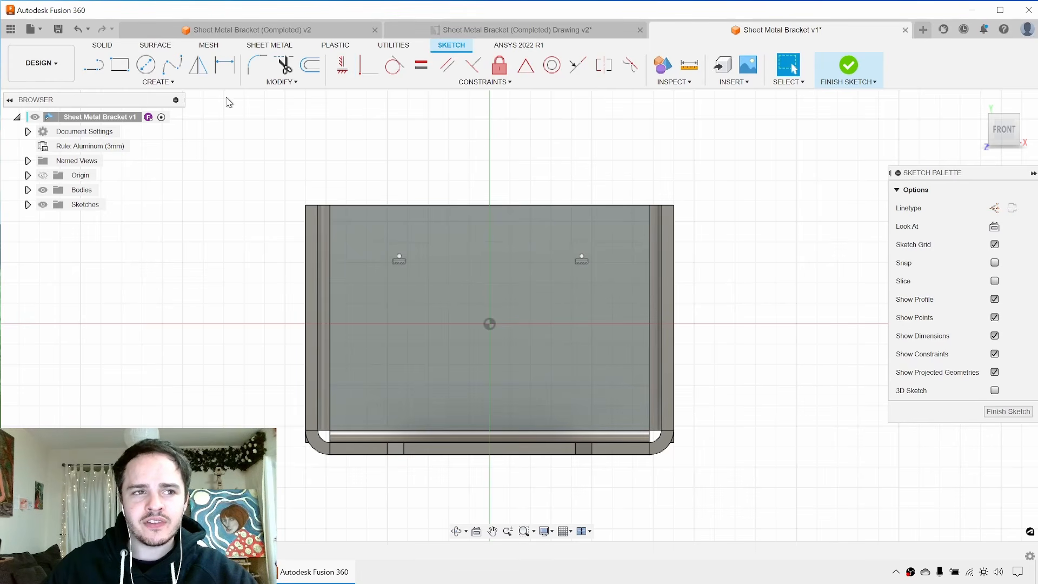
Dimension both back-plate points 22 mm horizontally from the origin.
{"action": "left_click", "coordinate": [160, 84]}
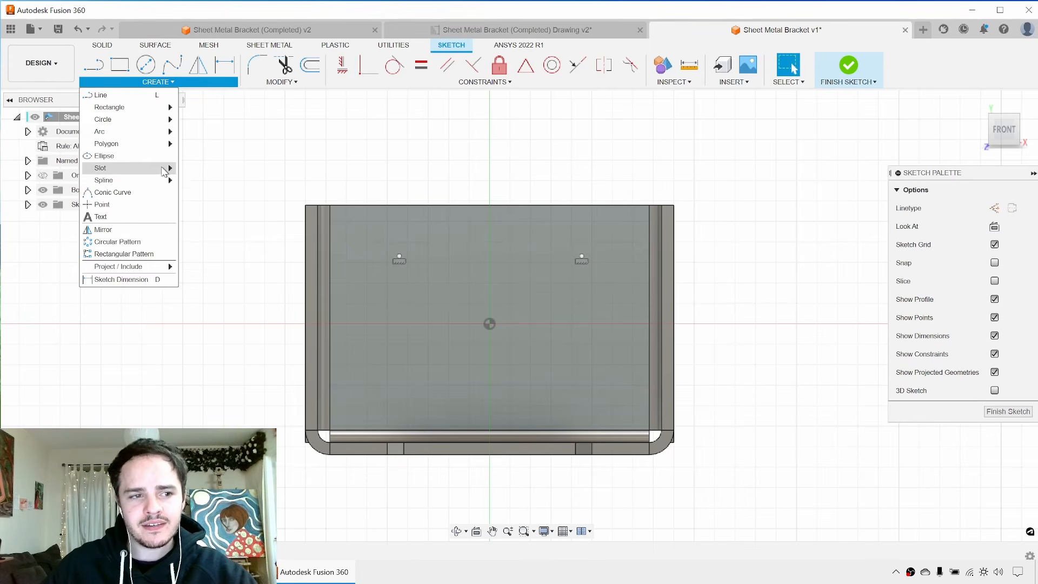
{"action": "left_click", "coordinate": [140, 280]}
{"action": "left_click", "coordinate": [400, 257]}
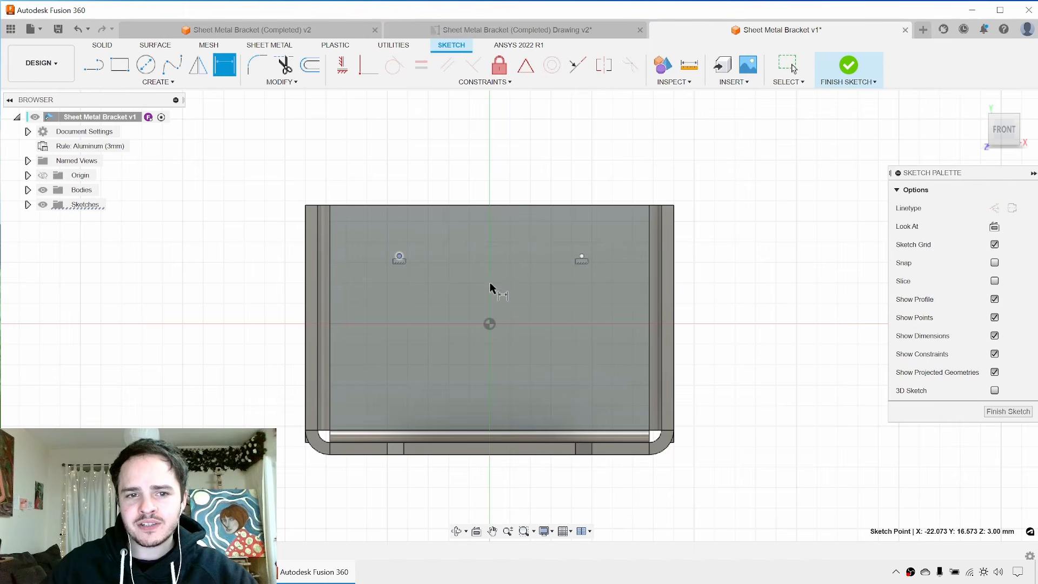
{"action": "left_click", "coordinate": [490, 323]}
{"action": "left_click", "coordinate": [450, 163]}
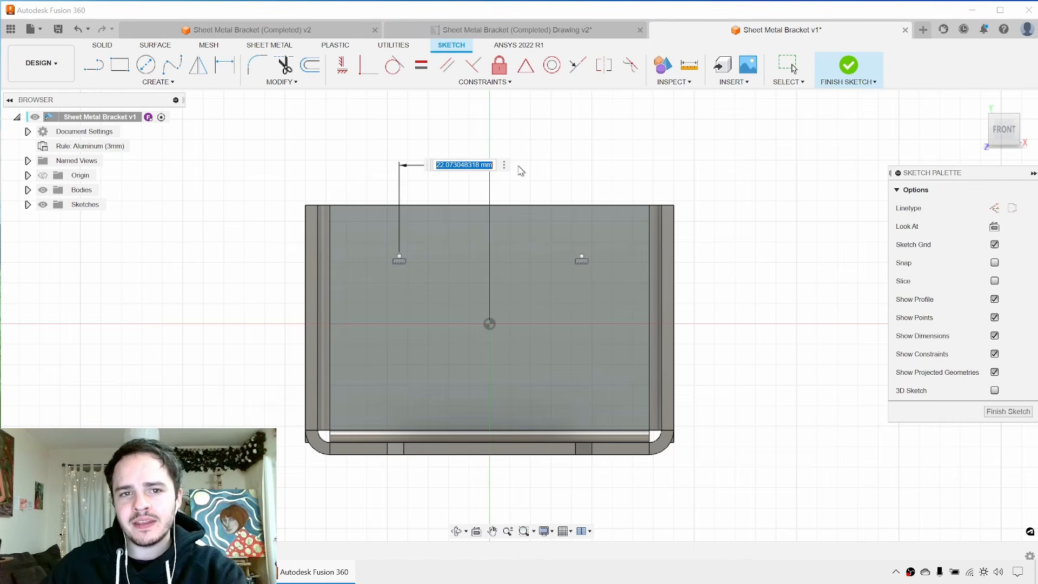
{"action": "type", "text": "22"}
{"action": "key", "text": "Return"}
{"action": "left_click", "coordinate": [582, 258]}
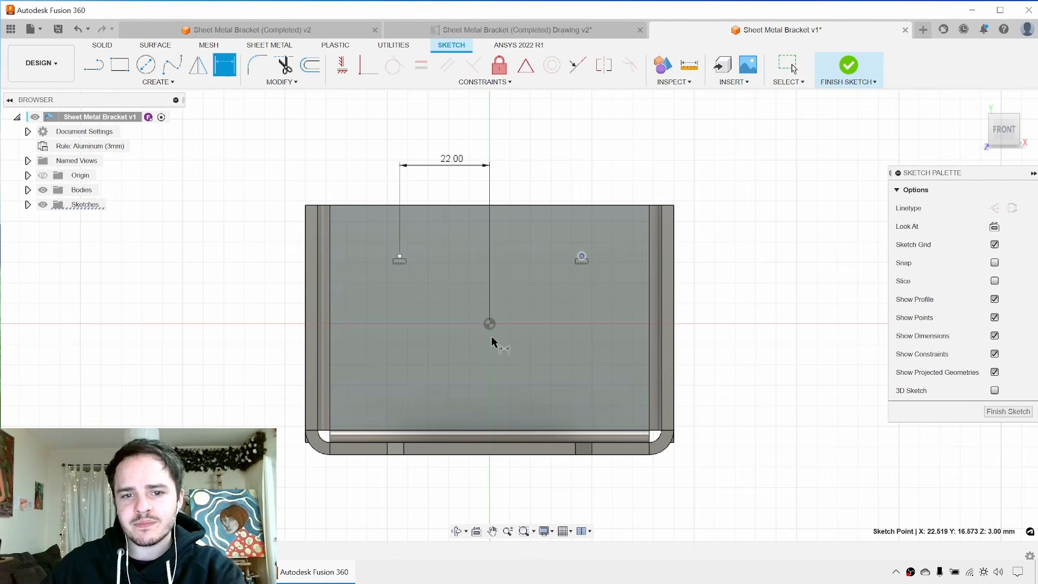
{"action": "left_click", "coordinate": [490, 323]}
{"action": "left_click", "coordinate": [527, 166]}
{"action": "key", "text": "Return"}
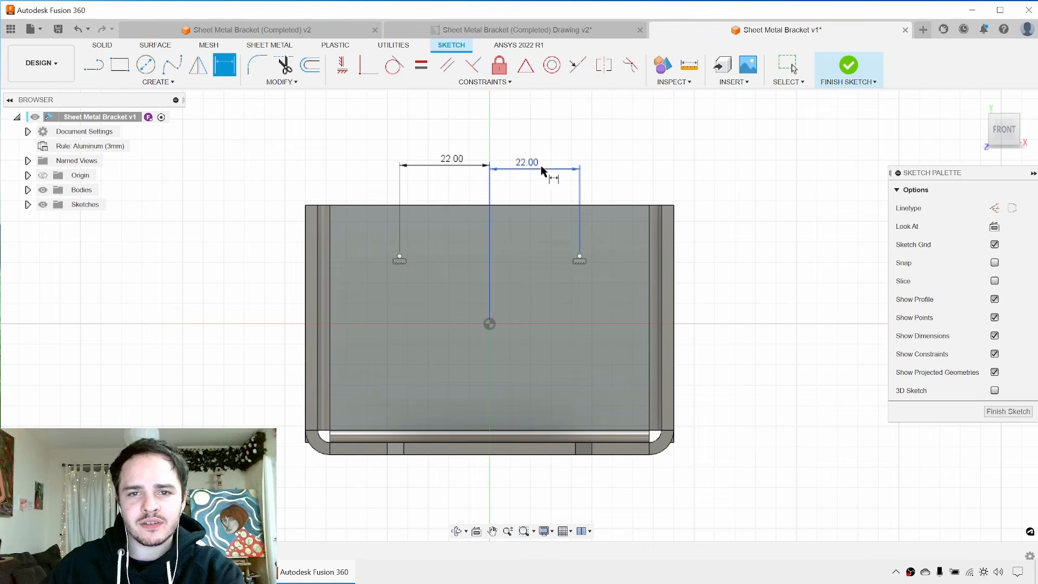
Dimension the right point 18 mm below the back plate's upper edge and finish the sketch.
{"action": "left_click", "coordinate": [612, 205]}
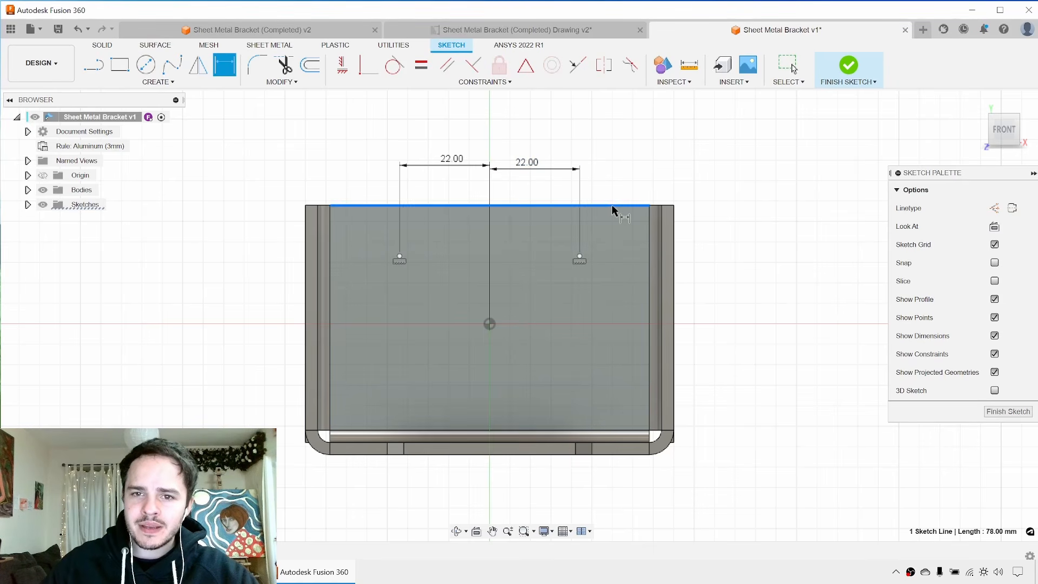
{"action": "left_click", "coordinate": [581, 257]}
{"action": "left_click", "coordinate": [737, 233]}
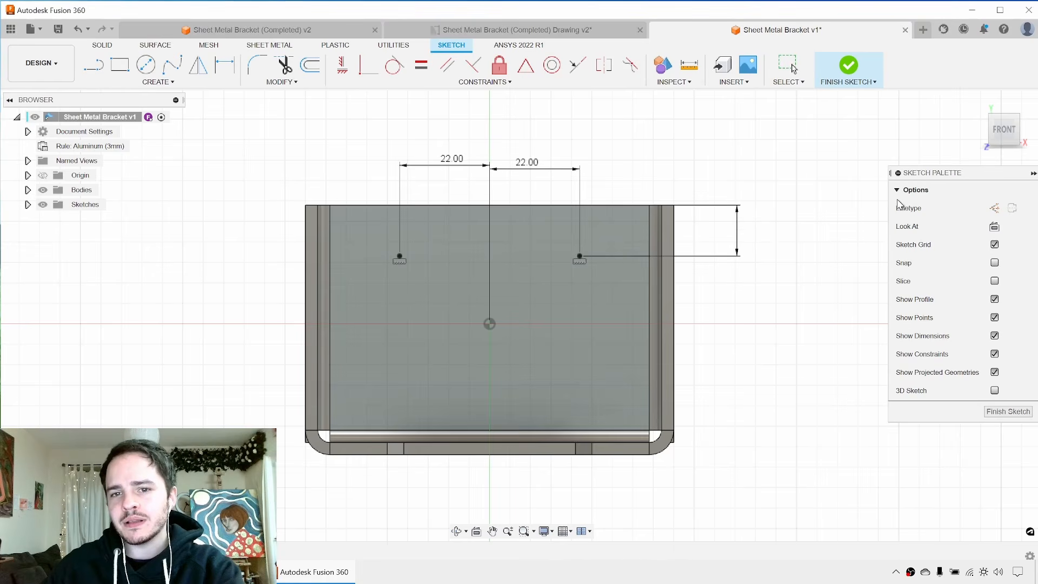
{"action": "type", "text": "18"}
{"action": "key", "text": "Return"}
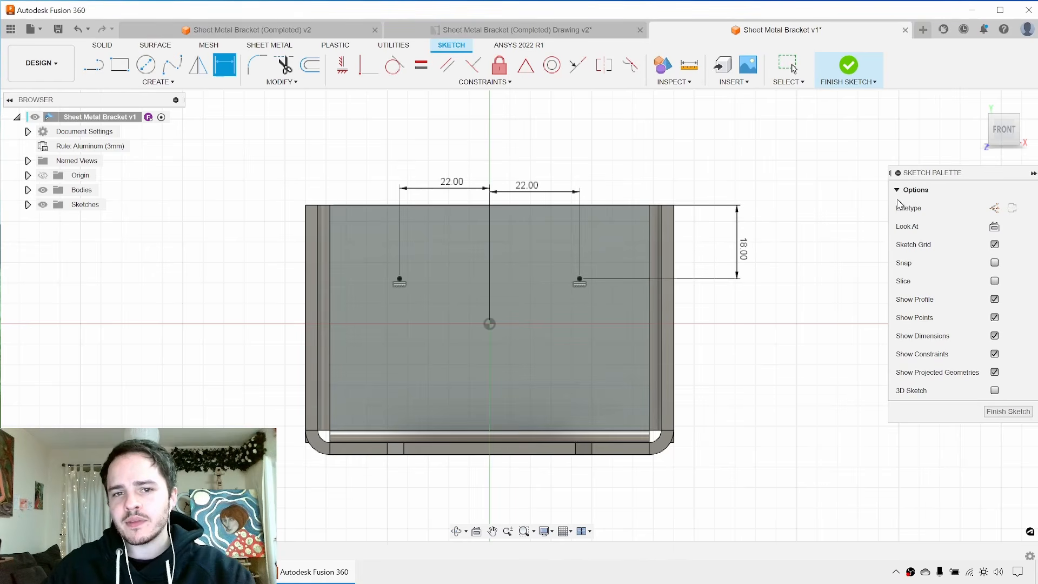
{"action": "left_click", "coordinate": [851, 66]}
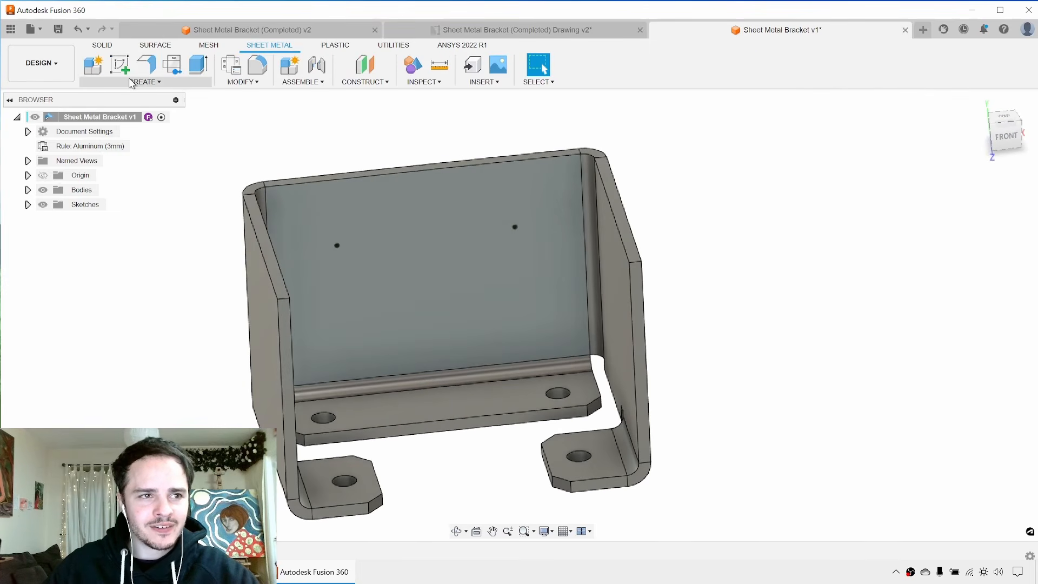
Create simple 6 mm holes with extent All at the two sketch points on the back plate.
{"action": "left_click", "coordinate": [135, 82]}
{"action": "left_click", "coordinate": [116, 186]}
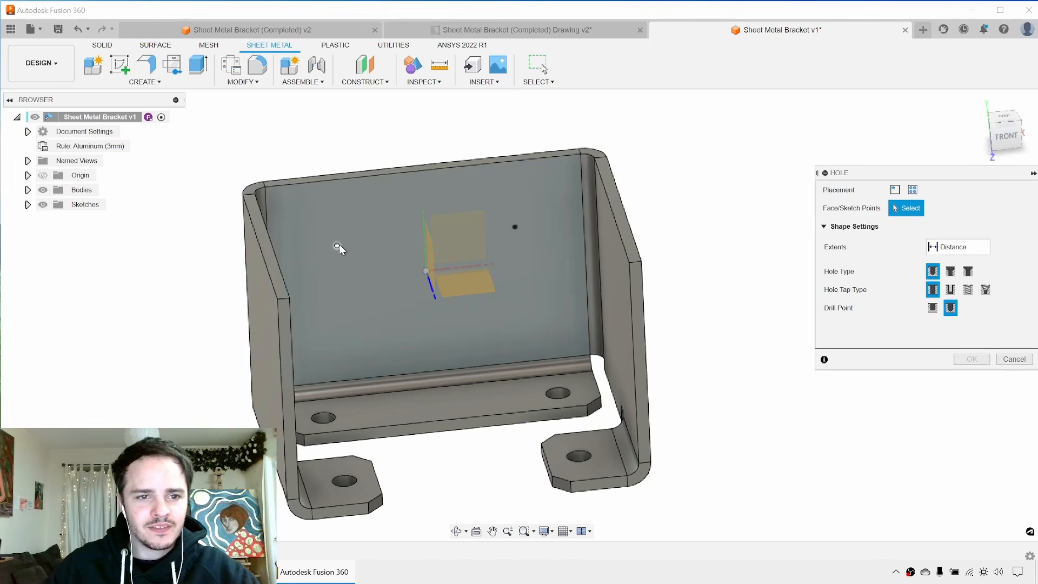
{"action": "left_click", "coordinate": [337, 245]}
{"action": "left_click", "coordinate": [515, 227]}
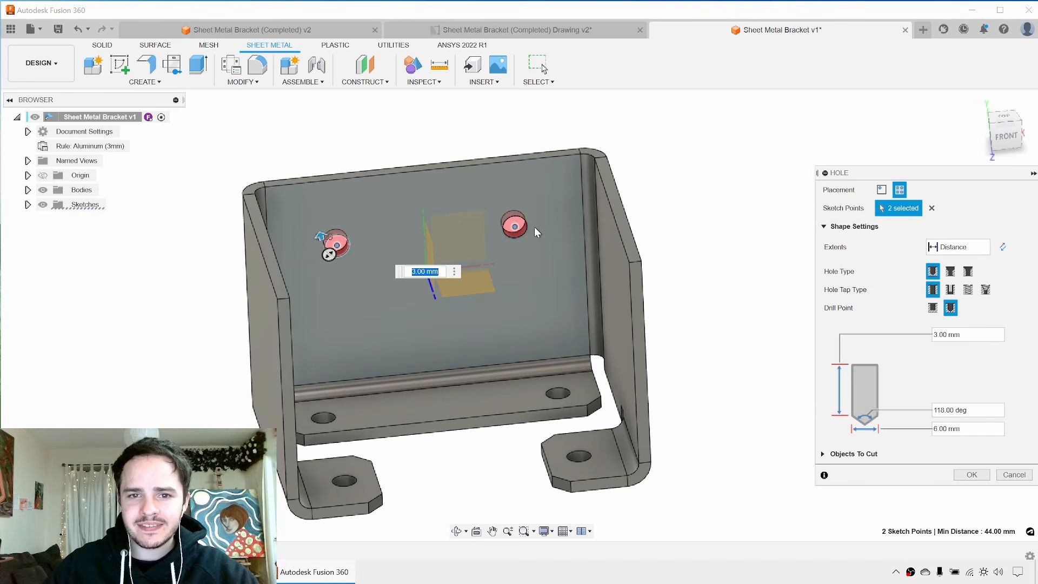
{"action": "left_click", "coordinate": [985, 247]}
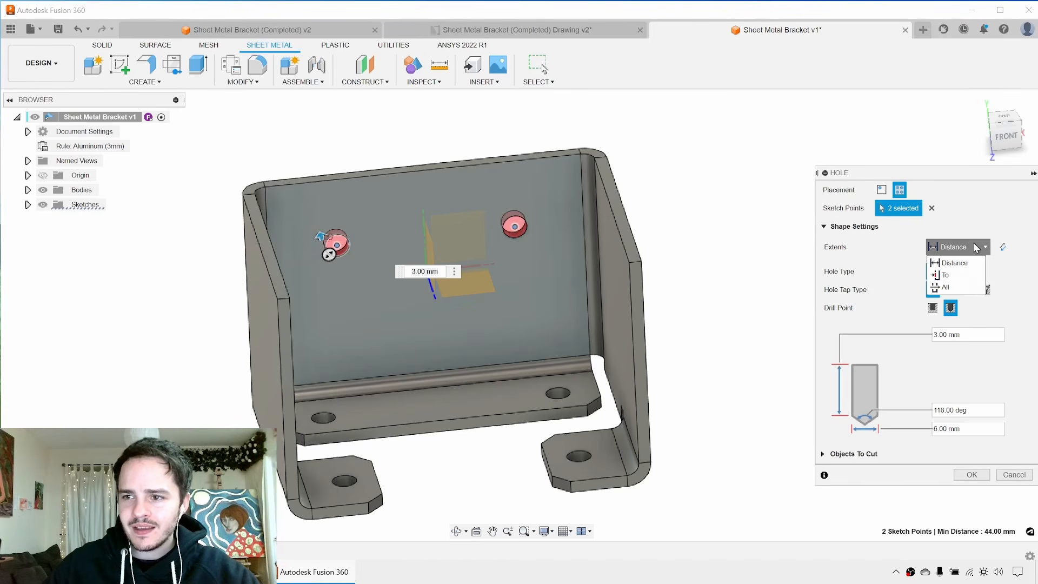
{"action": "left_click", "coordinate": [953, 291]}
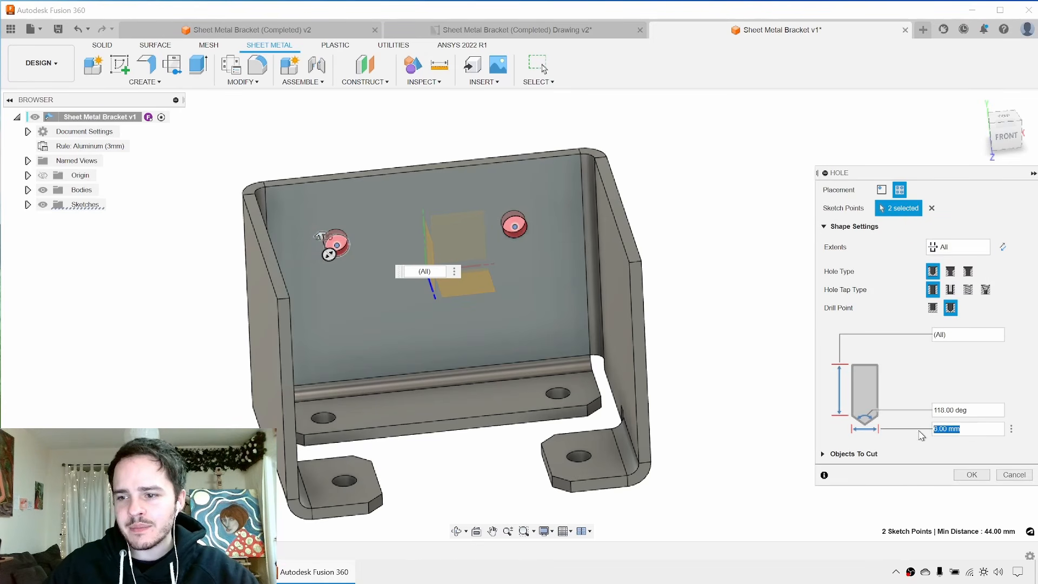
{"action": "left_click", "coordinate": [971, 475]}
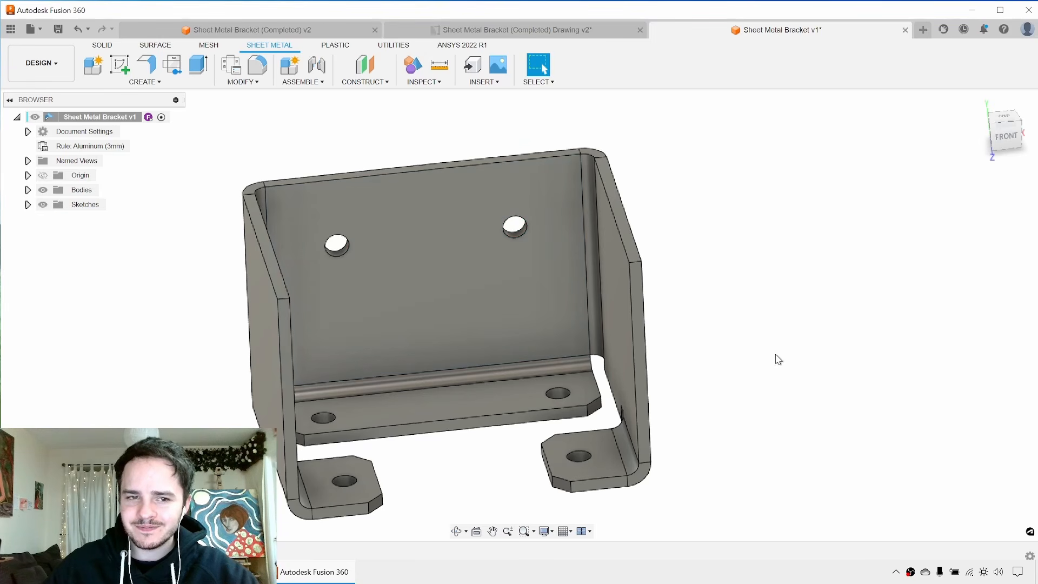
{"action": "middle_click_drag", "start_coordinate": [778, 359], "coordinate": [803, 333], "text": "shift"}
Examine the sloped edges and rounded corners of the side flanges in the completed bracket, and return to the working bracket.
{"action": "left_click", "coordinate": [279, 26]}
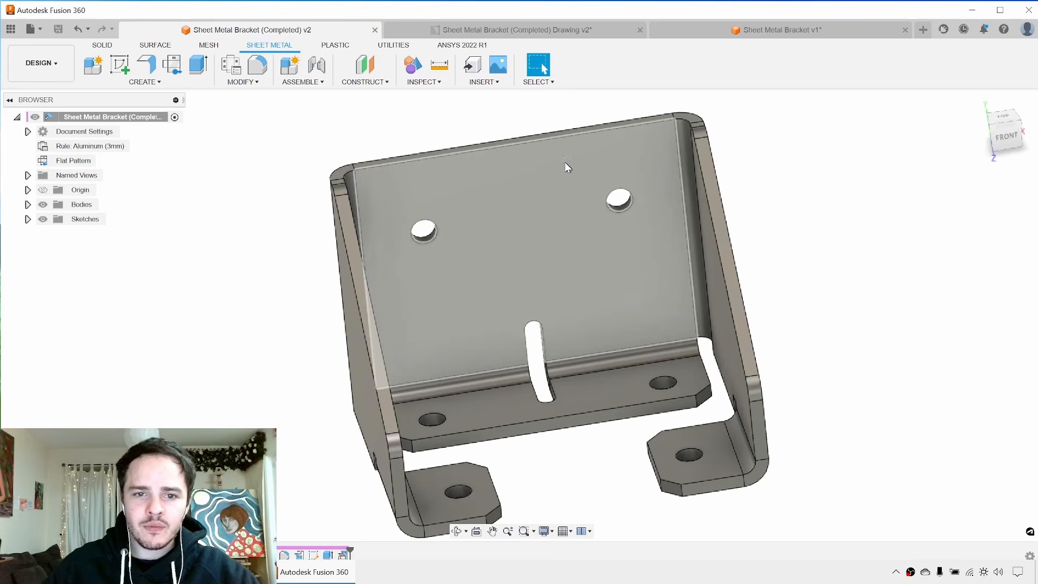
{"action": "middle_click_drag", "start_coordinate": [643, 211], "coordinate": [541, 266], "text": "shift"}
{"action": "scroll", "coordinate": [511, 327], "scroll_direction": "up", "scroll_amount": 2}
{"action": "scroll", "coordinate": [512, 328], "scroll_direction": "up", "scroll_amount": 2}
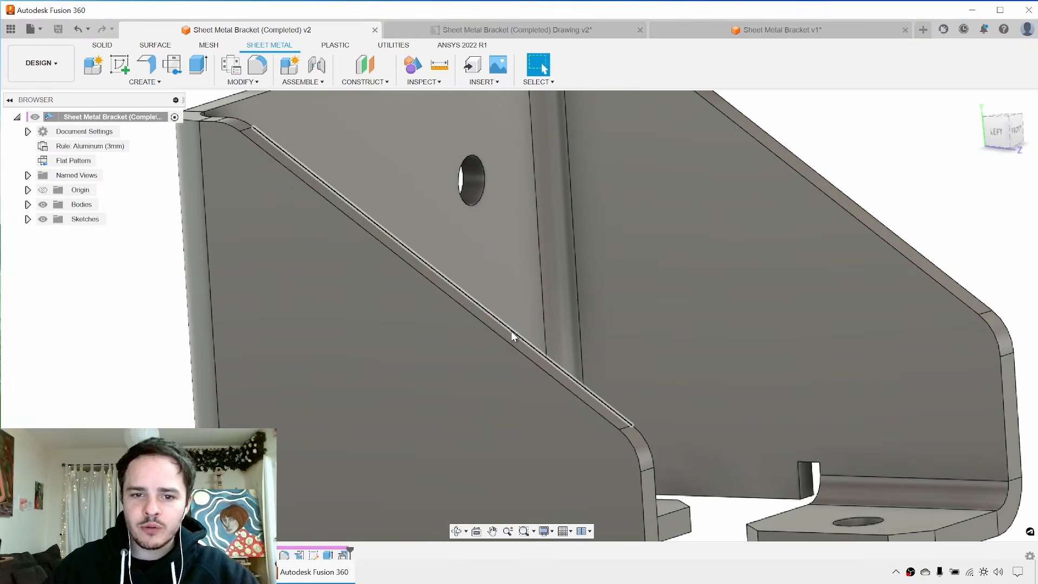
{"action": "left_click", "coordinate": [510, 335]}
{"action": "scroll", "coordinate": [546, 329], "scroll_direction": "down", "scroll_amount": 4}
{"action": "scroll", "coordinate": [736, 238], "scroll_direction": "down", "scroll_amount": 2}
{"action": "middle_click_drag", "start_coordinate": [740, 237], "coordinate": [707, 245]}
{"action": "left_click", "coordinate": [806, 30]}
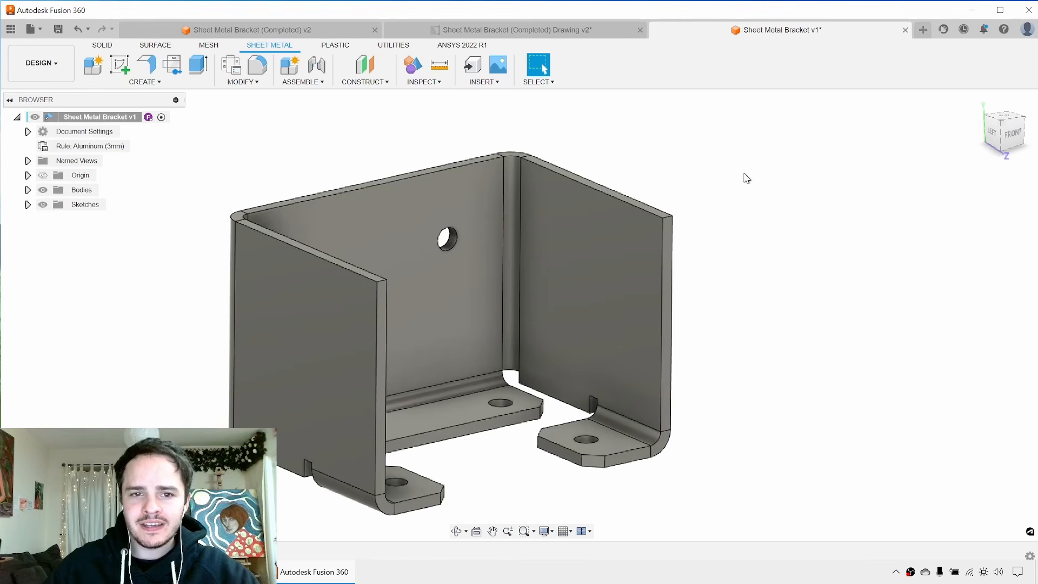
Sketch a diagonal line on the left flange's outer face from its upper edge, about 14 mm from the rear edge, down to the front edge.
{"action": "left_click", "coordinate": [121, 66]}
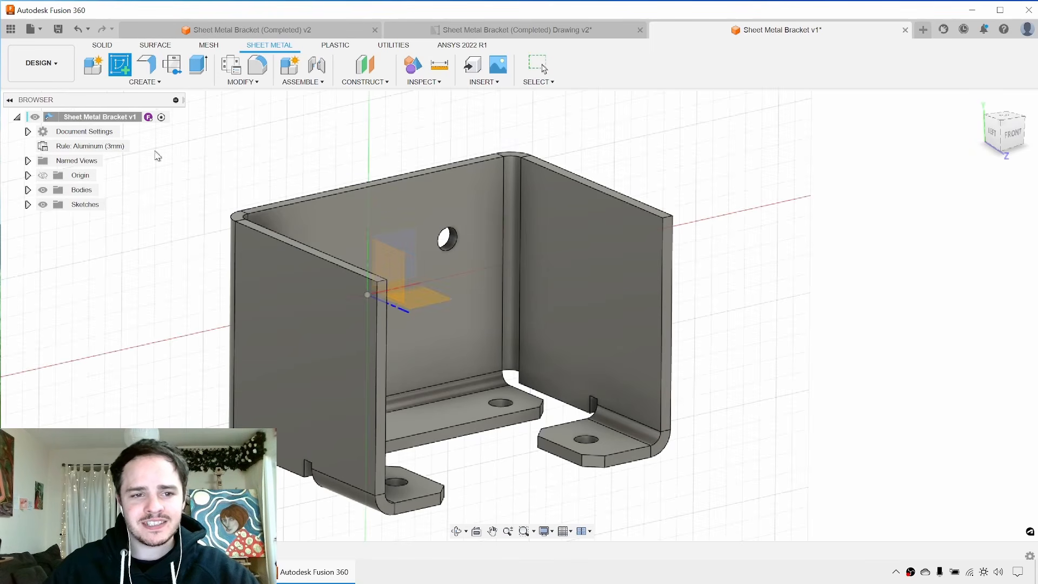
{"action": "left_click", "coordinate": [294, 314]}
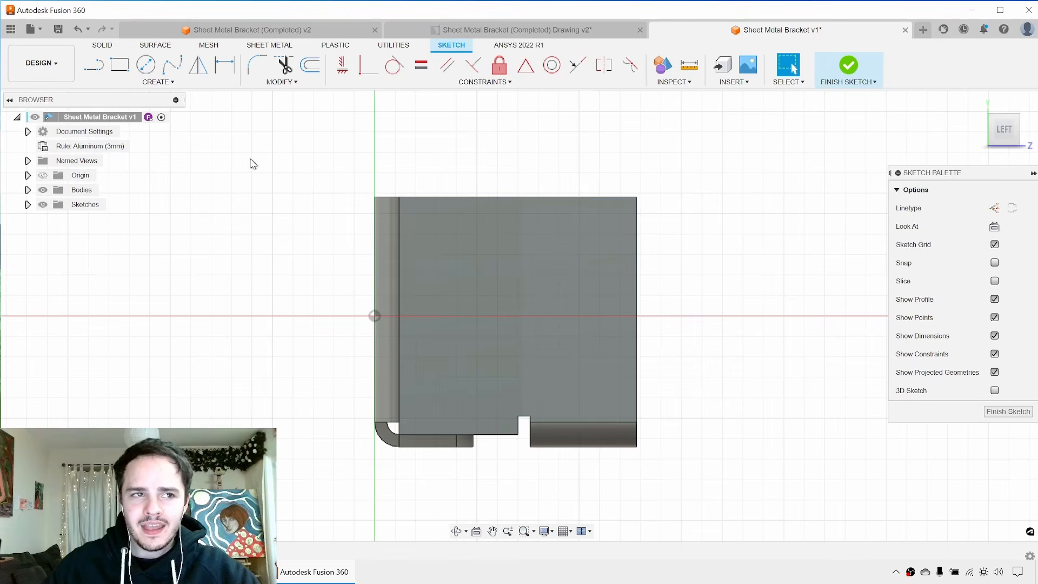
{"action": "left_click", "coordinate": [120, 81]}
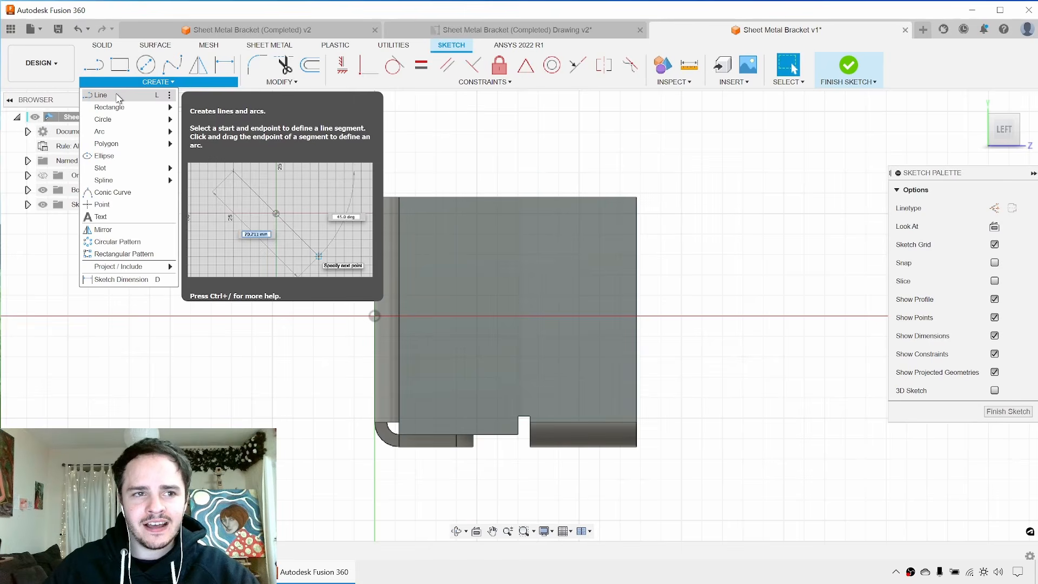
{"action": "left_click", "coordinate": [101, 95]}
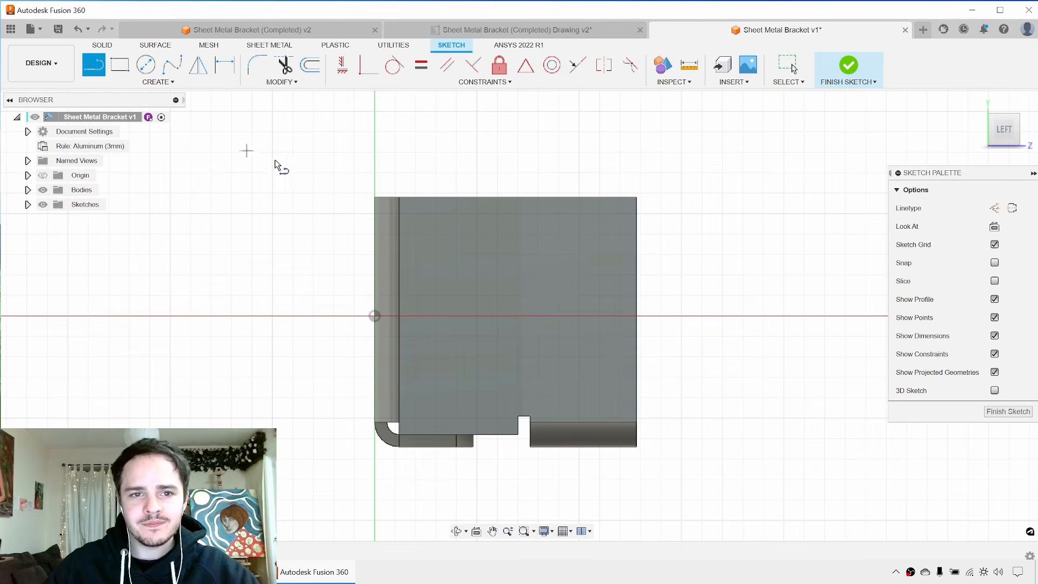
{"action": "left_click", "coordinate": [430, 196]}
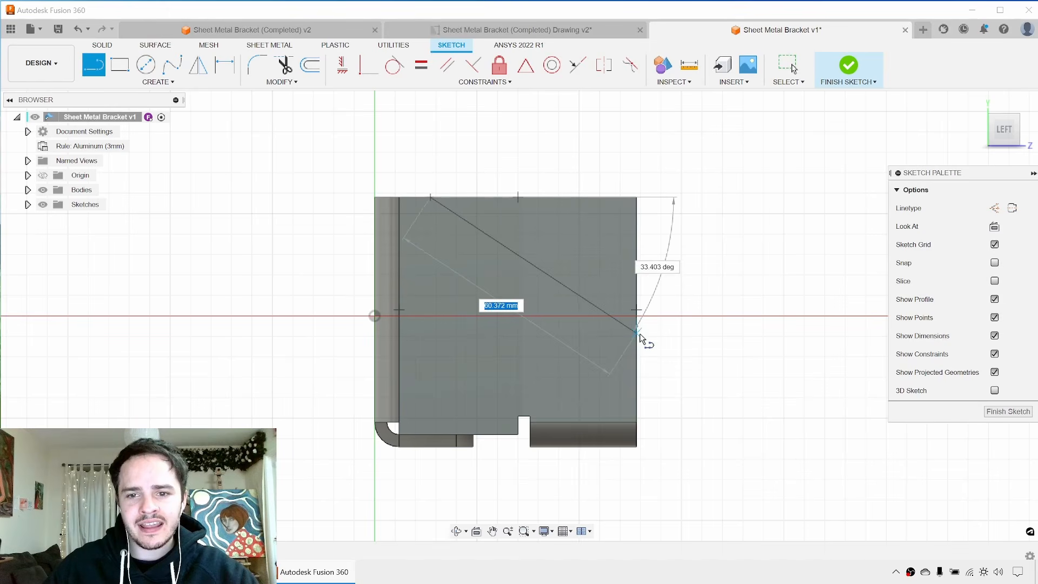
{"action": "left_click", "coordinate": [637, 344]}
{"action": "key", "text": "Escape"}
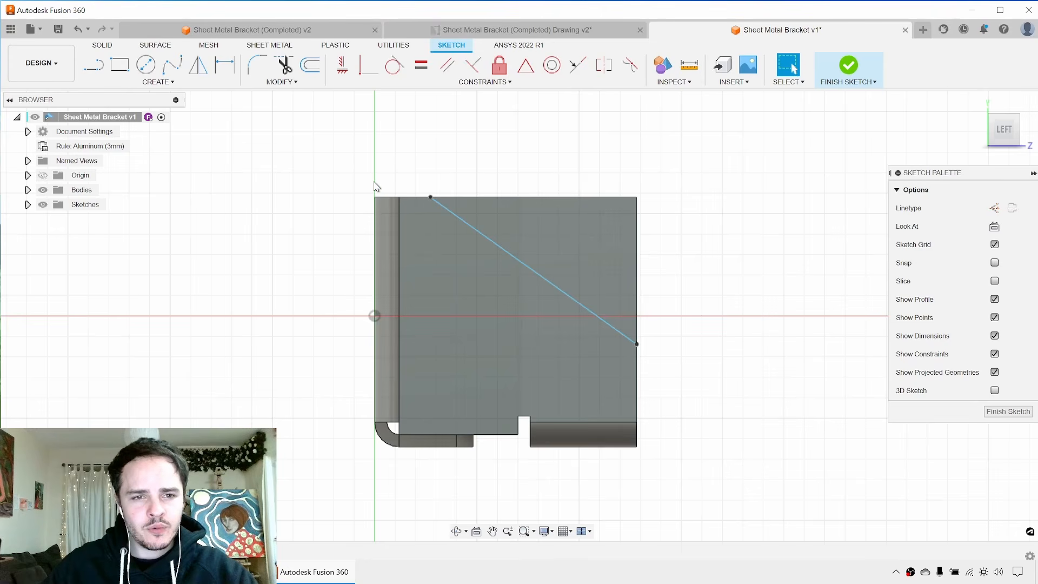
Dimension the diagonal line's upper endpoint 10 mm from the bracket's rear edge.
{"action": "left_click", "coordinate": [155, 82]}
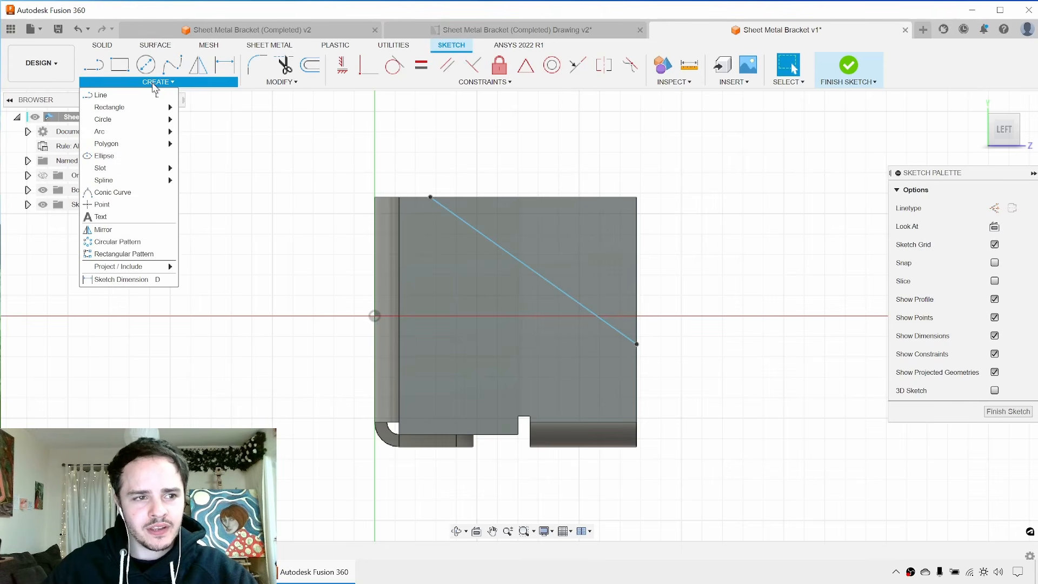
{"action": "left_click", "coordinate": [120, 279]}
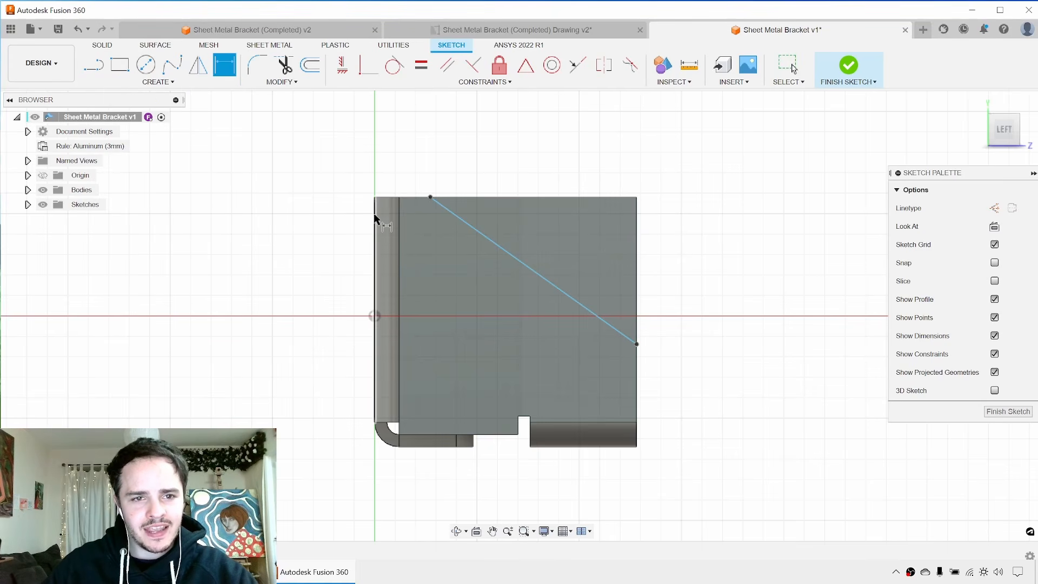
{"action": "left_click", "coordinate": [375, 219]}
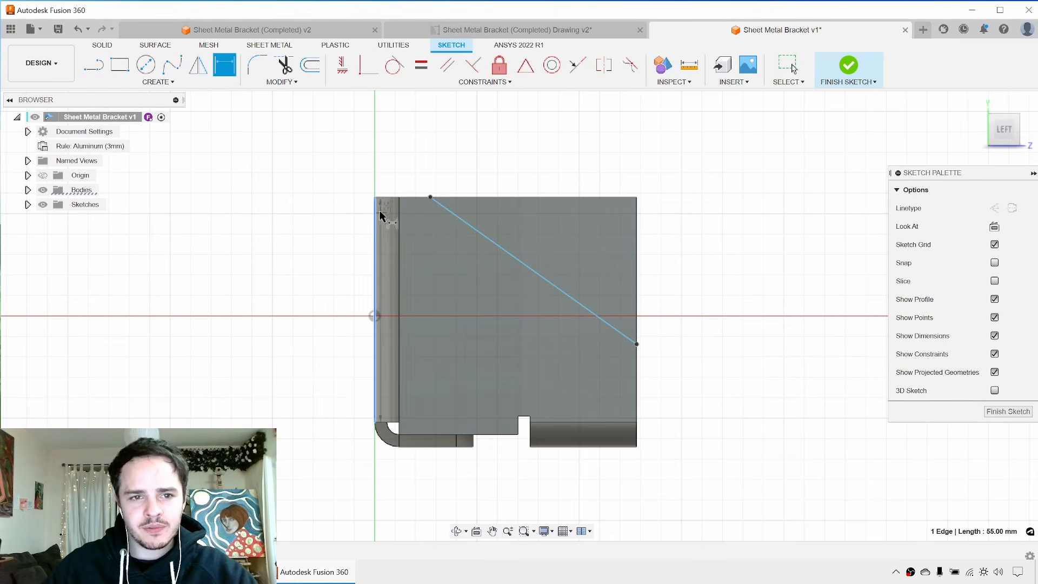
{"action": "left_click", "coordinate": [430, 198]}
{"action": "left_click", "coordinate": [406, 149]}
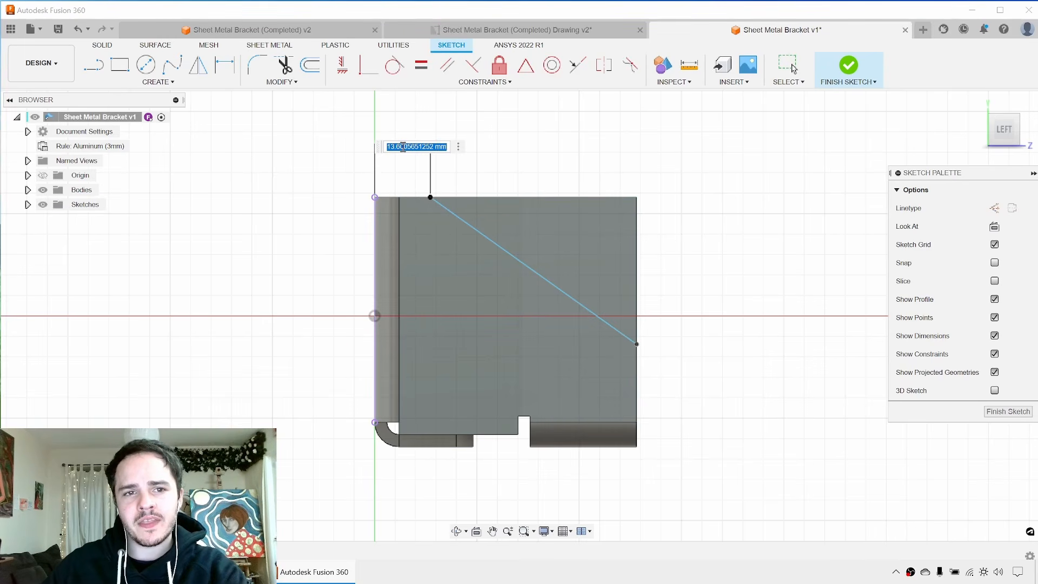
{"action": "type", "text": "10"}
{"action": "key", "text": "Return"}
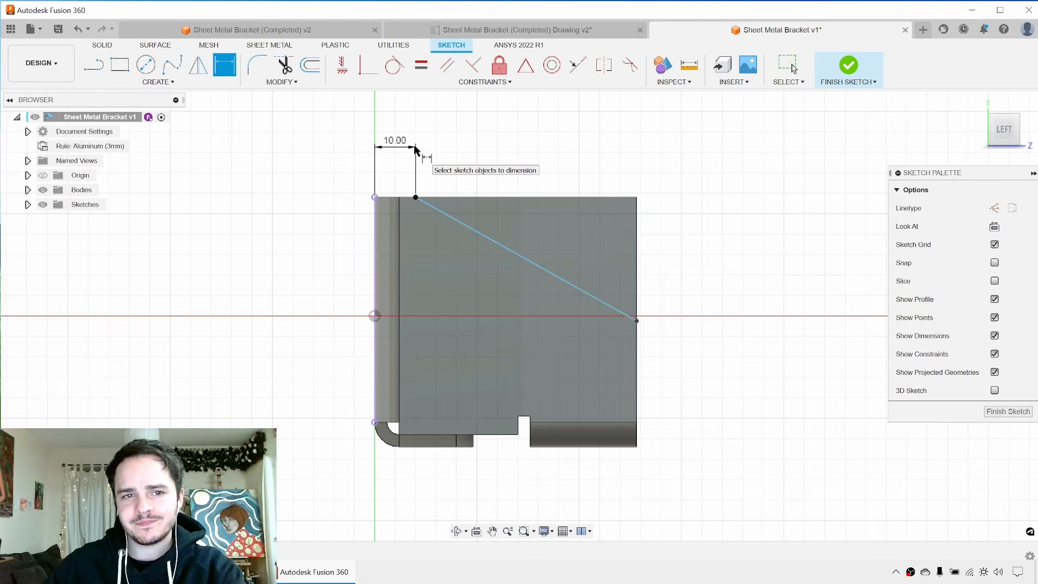
Dimension the line's lower endpoint 24 mm above the flange's bottom edge and finish the sketch.
{"action": "left_click", "coordinate": [637, 321]}
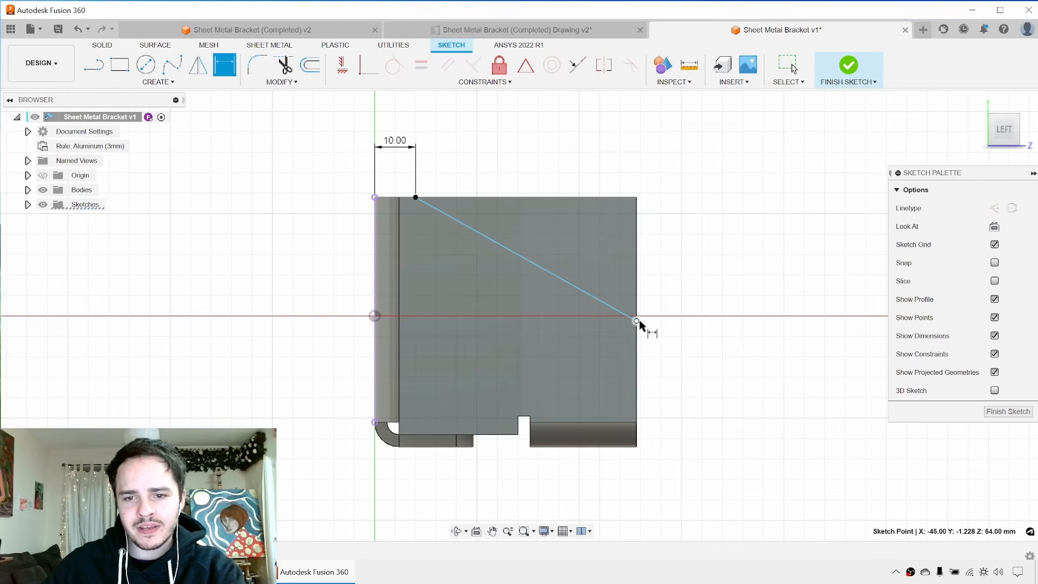
{"action": "left_click", "coordinate": [616, 448]}
{"action": "left_click", "coordinate": [714, 393]}
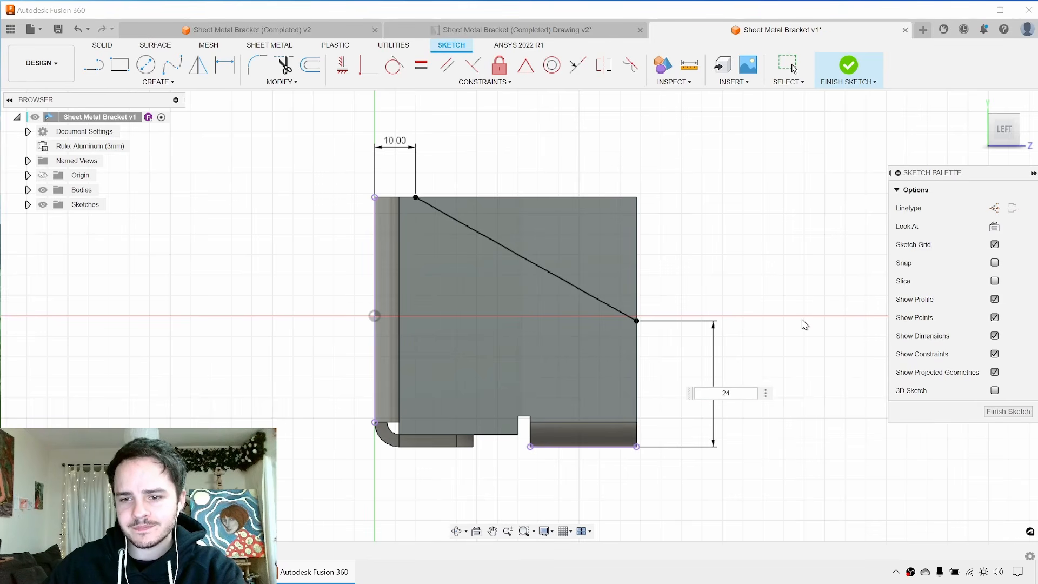
{"action": "type", "text": "24"}
{"action": "key", "text": "Return"}
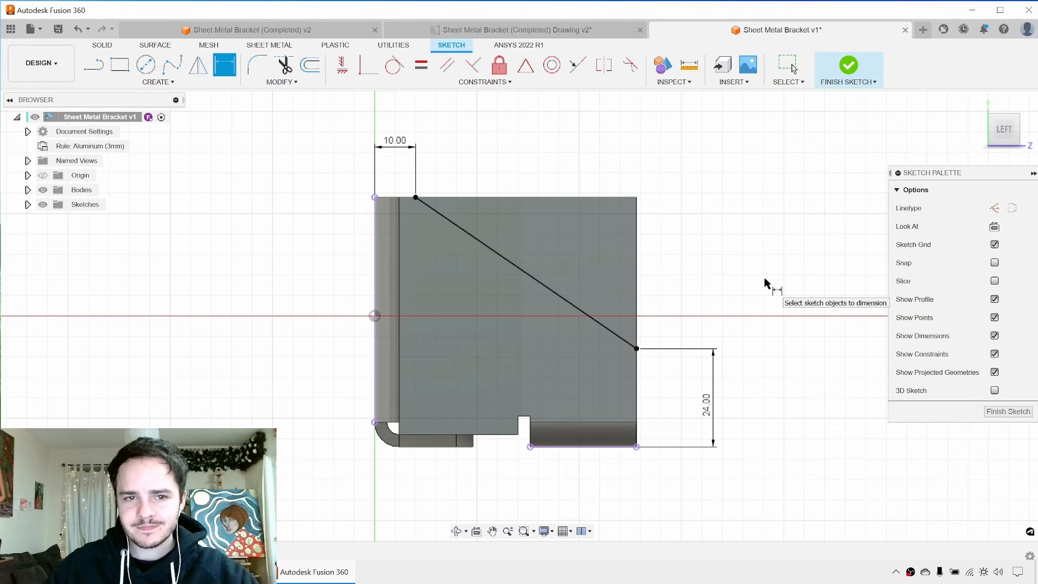
{"action": "key", "text": "Escape"}
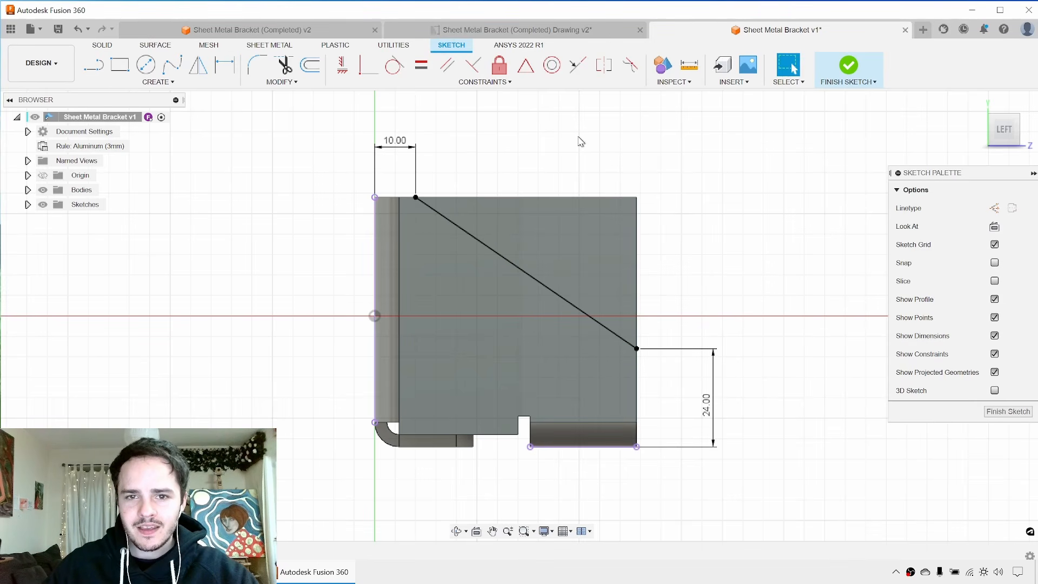
{"action": "left_click", "coordinate": [850, 66]}
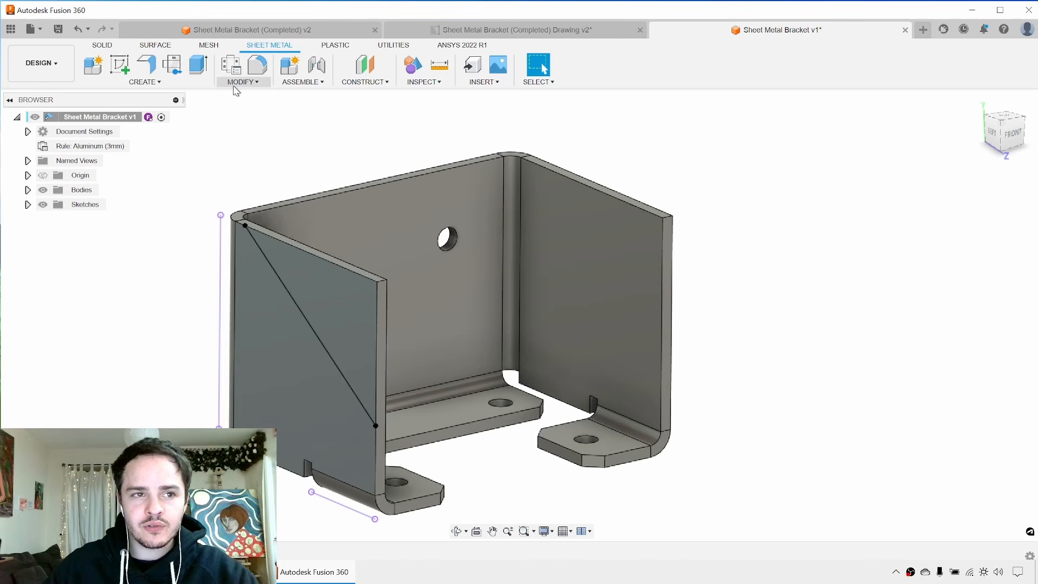
Start a solid Extrude of the triangular profile, pulled about 98 mm across both side flanges as a cut.
{"action": "left_click", "coordinate": [318, 304]}
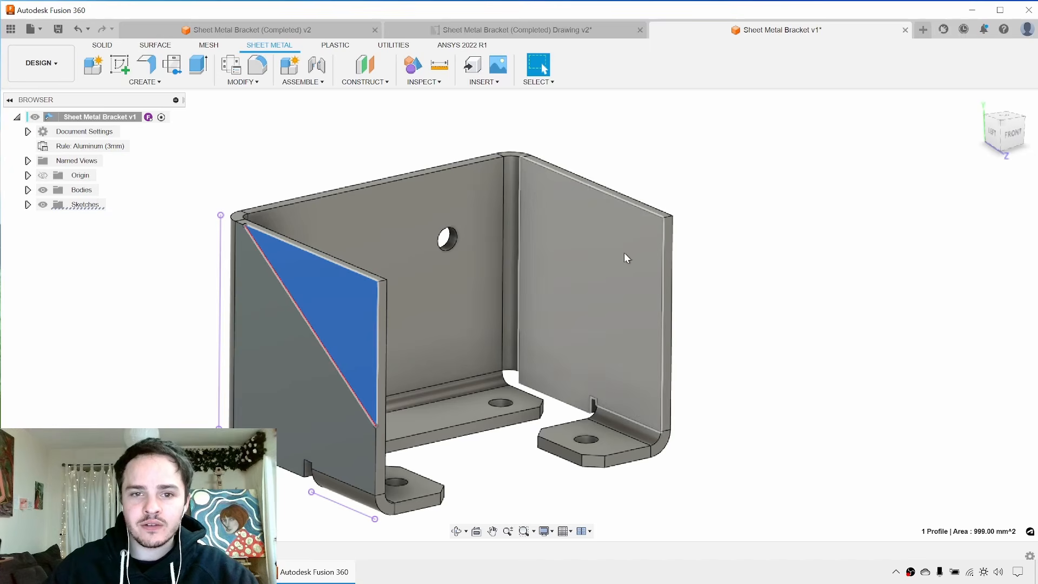
{"action": "left_click", "coordinate": [831, 211]}
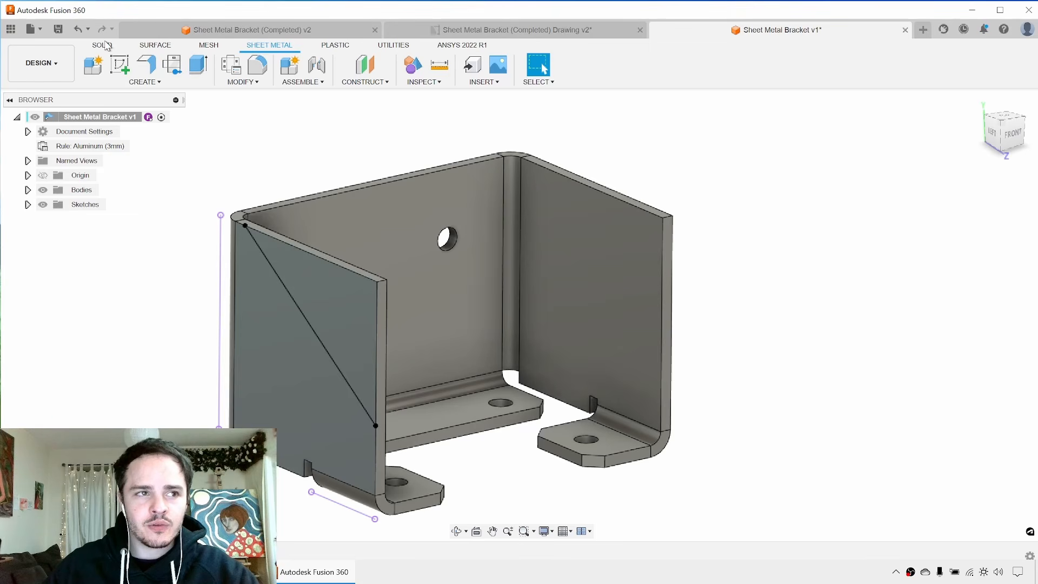
{"action": "left_click", "coordinate": [102, 45]}
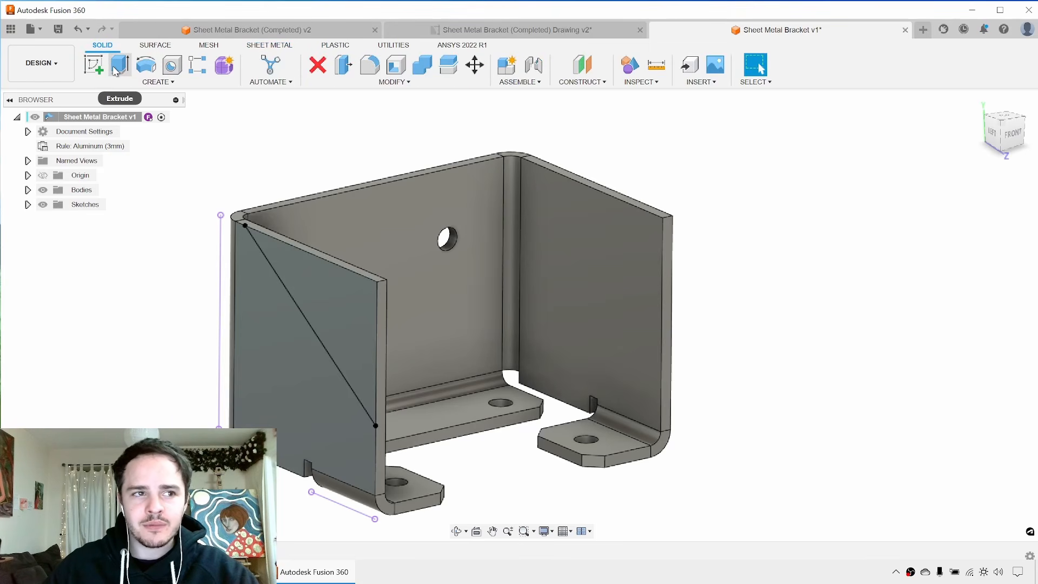
{"action": "left_click", "coordinate": [115, 69]}
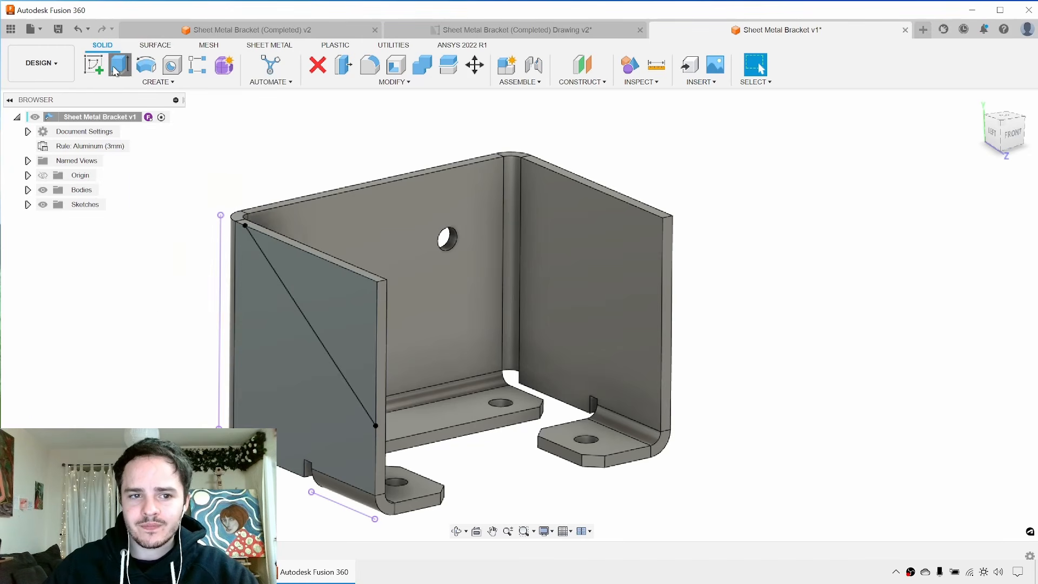
{"action": "left_click", "coordinate": [327, 290]}
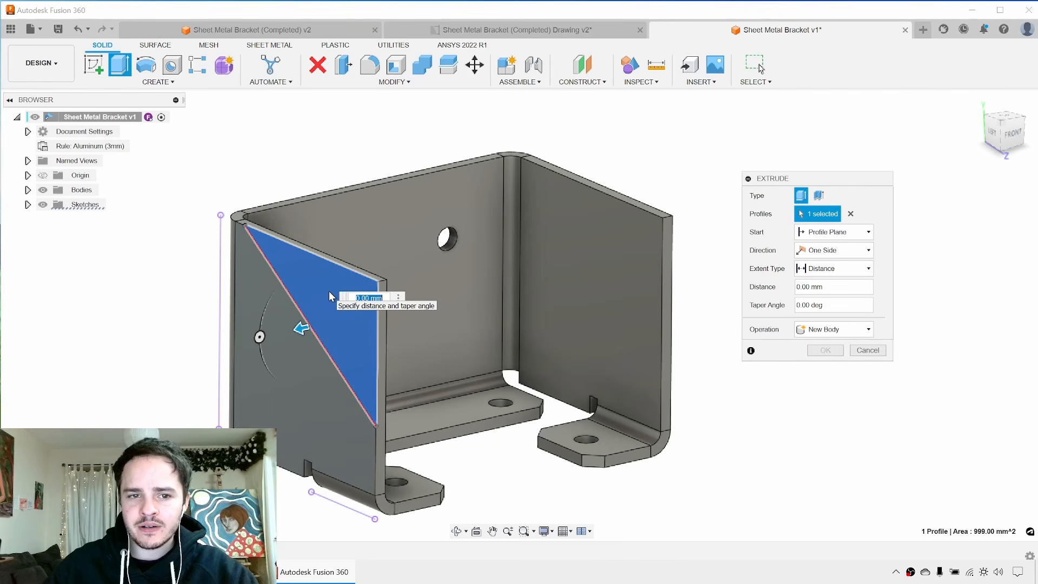
{"action": "left_click_drag", "start_coordinate": [298, 329], "coordinate": [640, 250]}
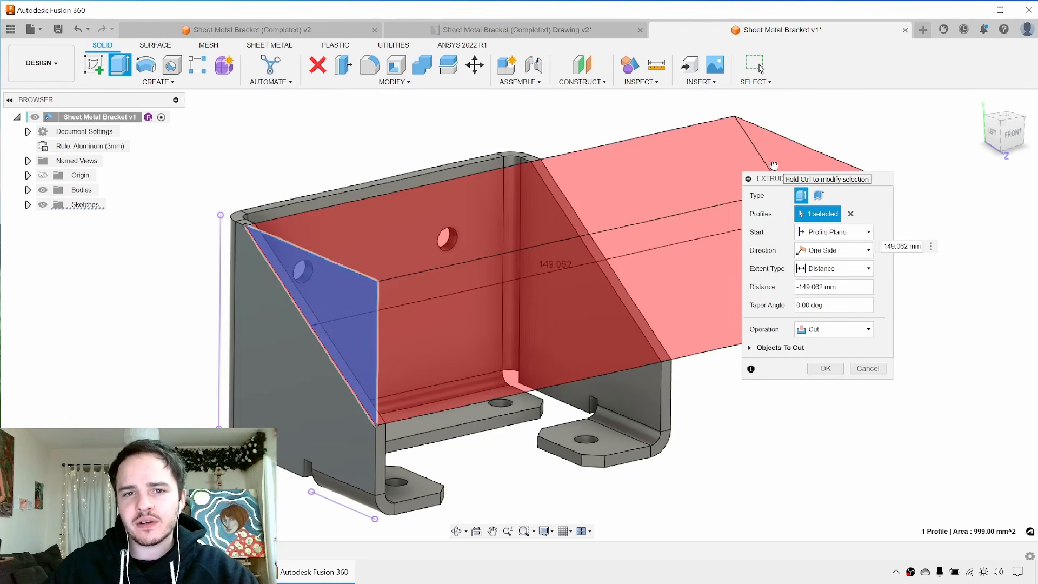
{"action": "middle_click_drag", "start_coordinate": [656, 152], "coordinate": [503, 210], "text": "shift"}
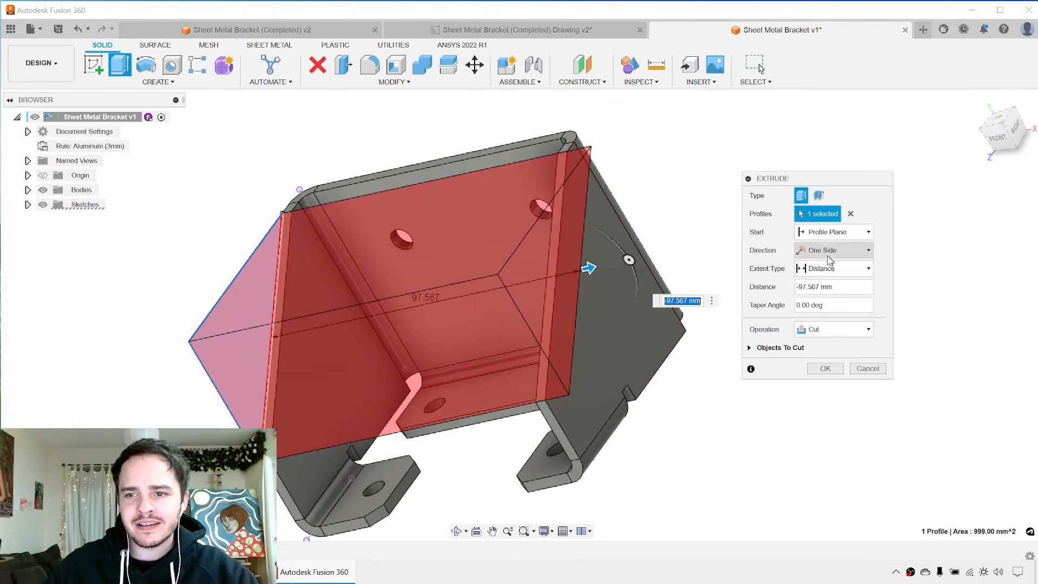
Set the cut's extent to To Object, ending at the opposite side flange's outer face, and apply it.
{"action": "left_click", "coordinate": [836, 270]}
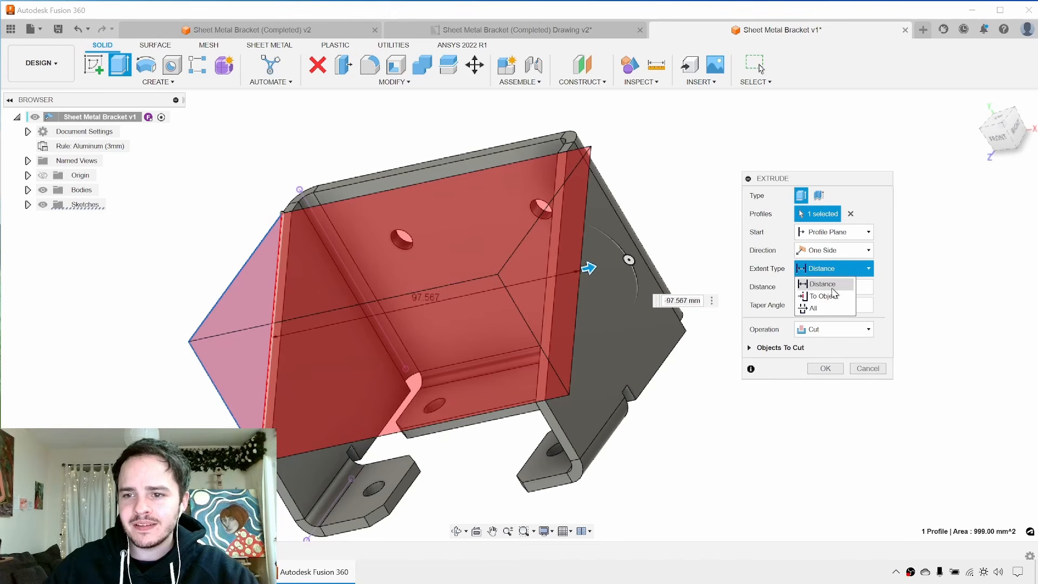
{"action": "left_click", "coordinate": [832, 298]}
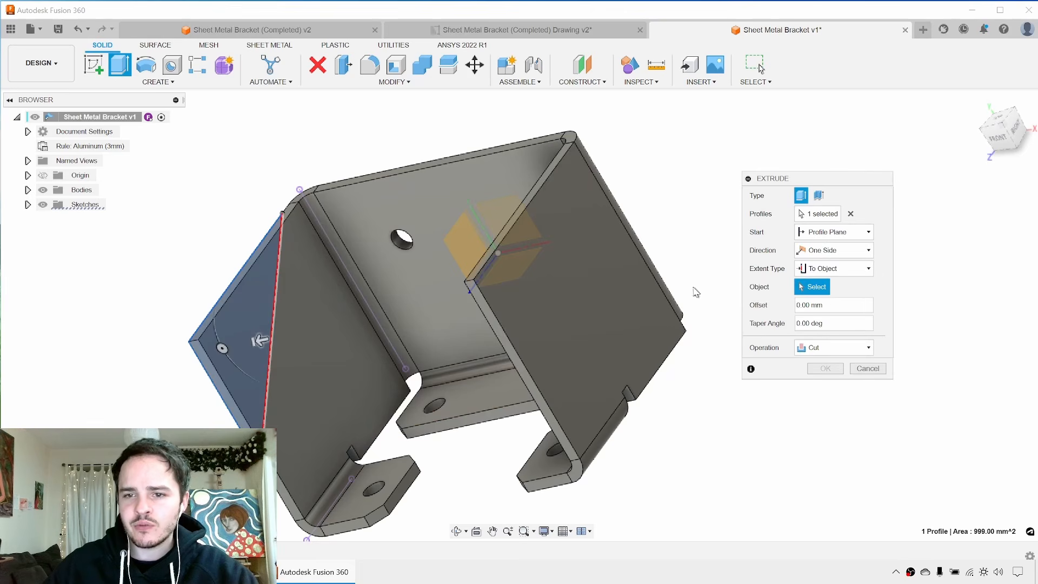
{"action": "left_click", "coordinate": [608, 281]}
{"action": "middle_click_drag", "start_coordinate": [579, 290], "coordinate": [630, 251], "text": "shift"}
{"action": "middle_click_drag", "start_coordinate": [604, 321], "coordinate": [646, 302], "text": "shift"}
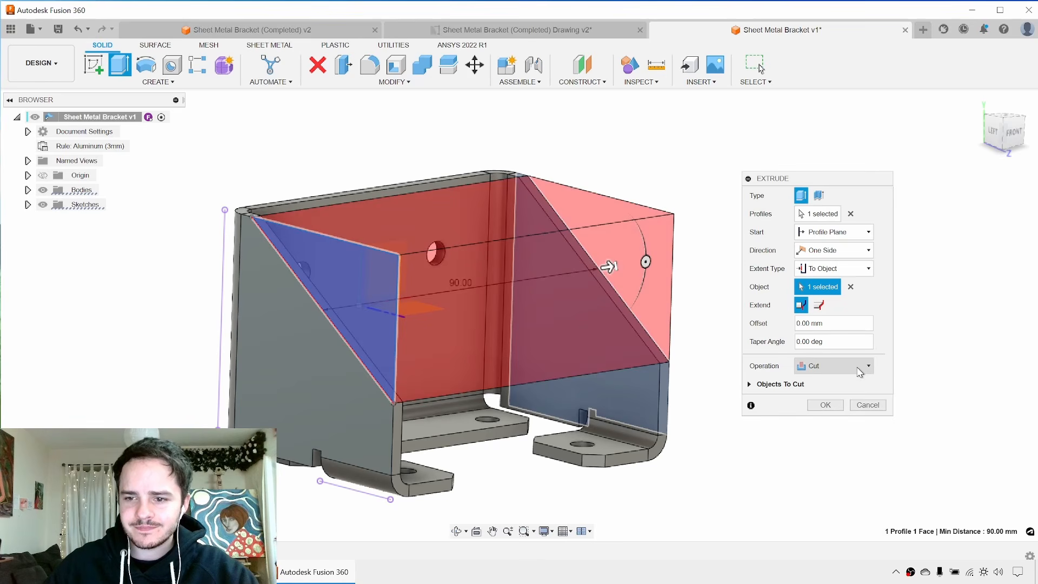
{"action": "left_click", "coordinate": [825, 406]}
{"action": "mouse_move", "coordinate": [767, 348]}
{"action": "middle_mouse_down", "text": "shift"}
{"action": "mouse_move", "coordinate": [802, 330]}
{"action": "mouse_move", "coordinate": [782, 349]}
{"action": "middle_mouse_up", "text": "shift"}
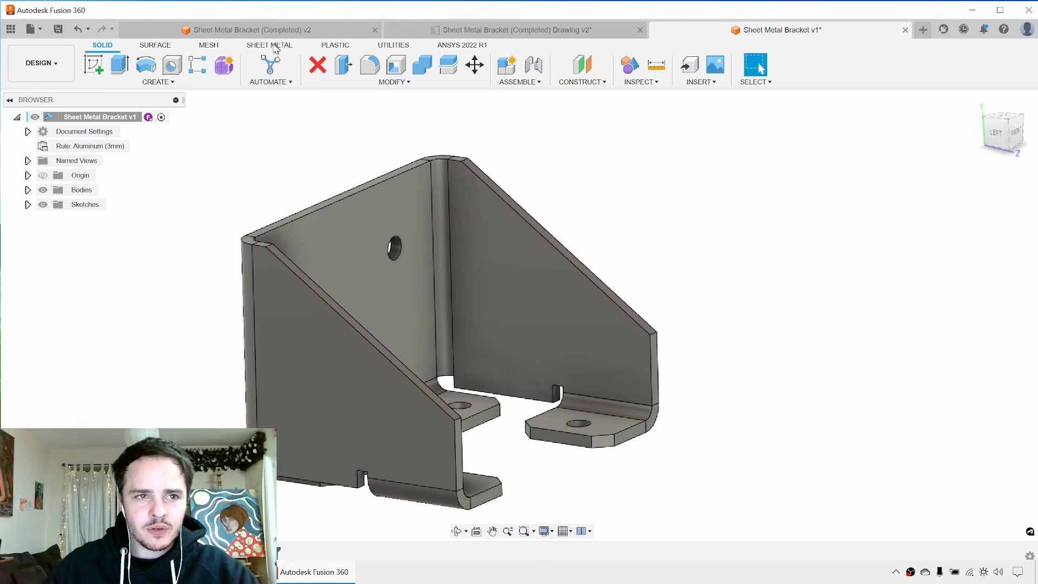
Return to the sheet metal tools to work on the sharp corners of the sloped side flanges.
{"action": "left_click", "coordinate": [275, 49]}
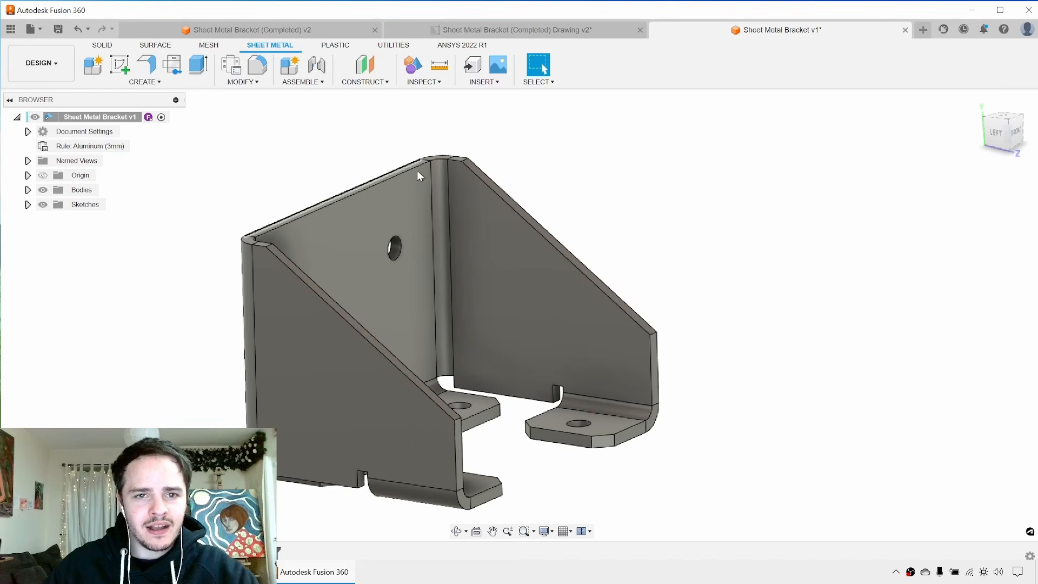
{"action": "scroll", "coordinate": [464, 159], "scroll_direction": "up", "scroll_amount": 2}
{"action": "scroll", "coordinate": [467, 157], "scroll_direction": "up", "scroll_amount": 1}
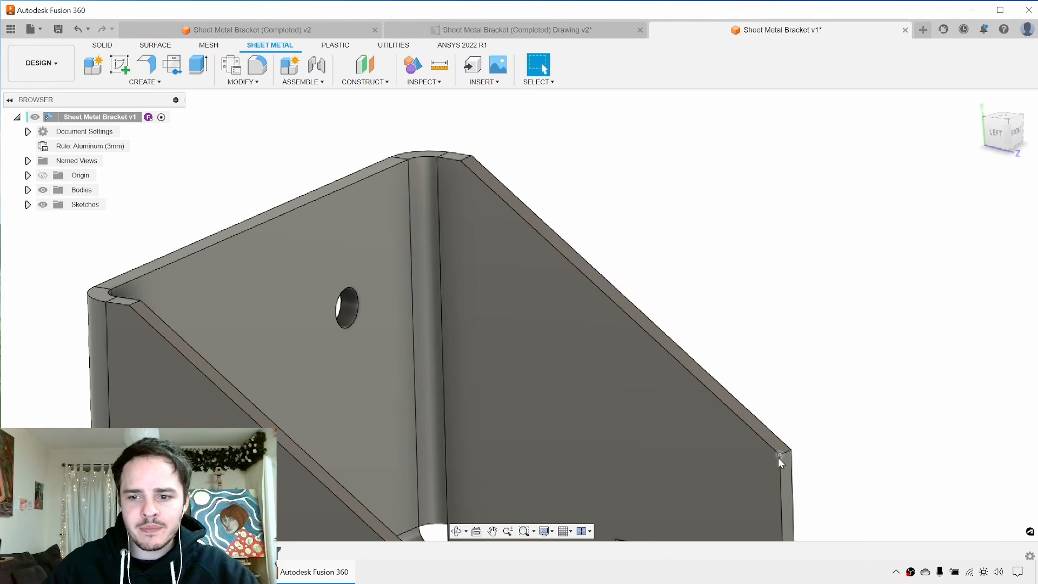
Fillet the four sharp corners on the sloped side flanges with a 6 mm constant radius.
{"action": "left_click", "coordinate": [155, 84]}
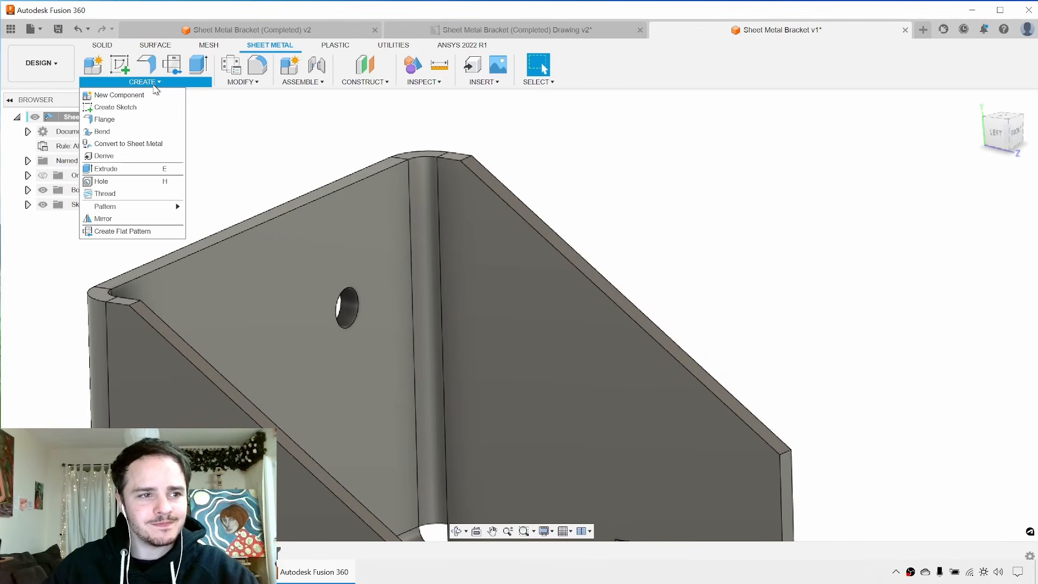
{"action": "left_click", "coordinate": [241, 83]}
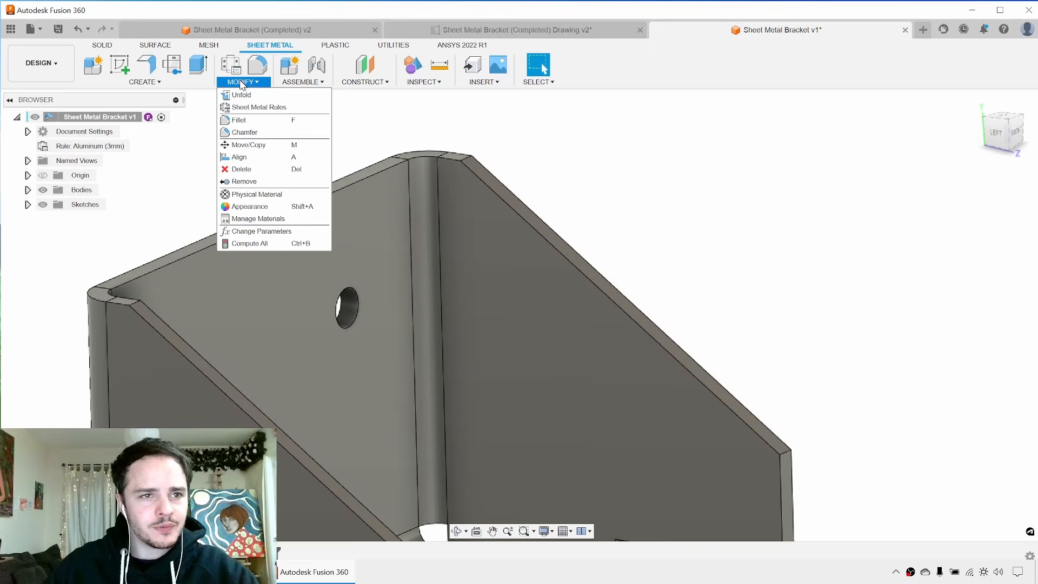
{"action": "left_click", "coordinate": [254, 120]}
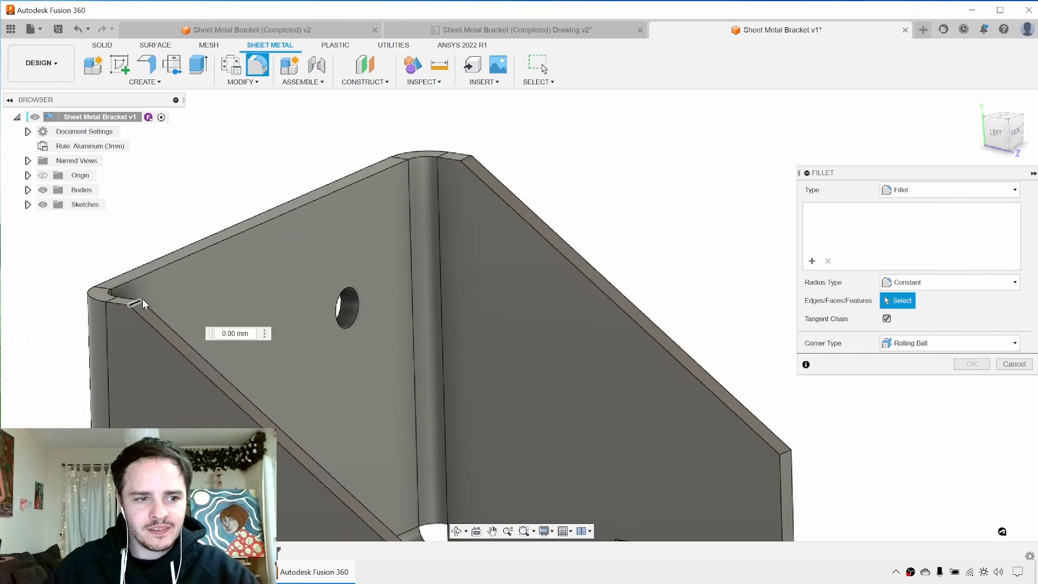
{"action": "left_click", "coordinate": [140, 299]}
{"action": "left_click", "coordinate": [478, 161]}
{"action": "middle_click_drag", "start_coordinate": [784, 364], "coordinate": [708, 275]}
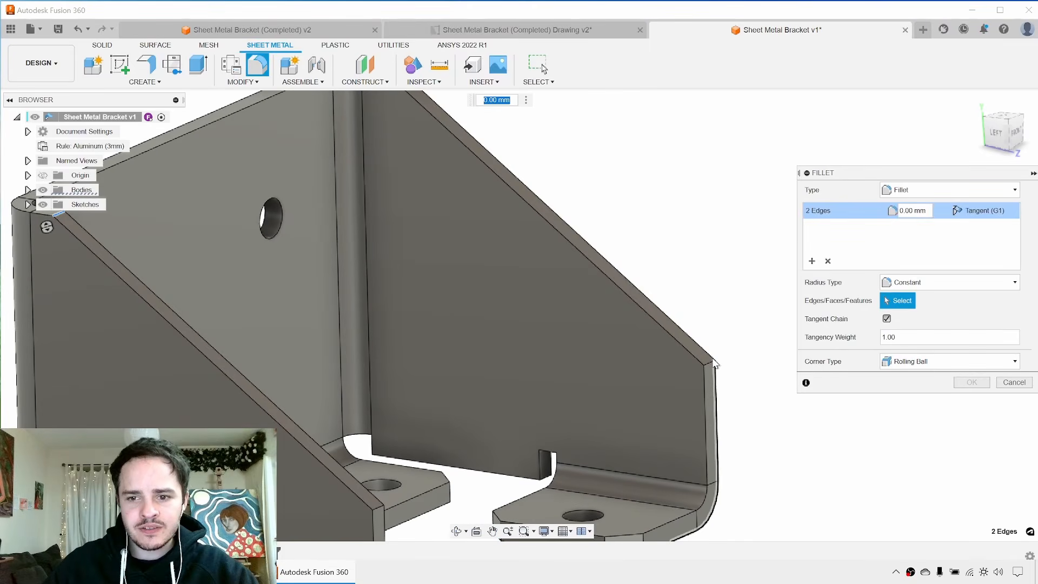
{"action": "left_click", "coordinate": [709, 389]}
{"action": "scroll", "coordinate": [379, 511], "scroll_direction": "down", "scroll_amount": 3}
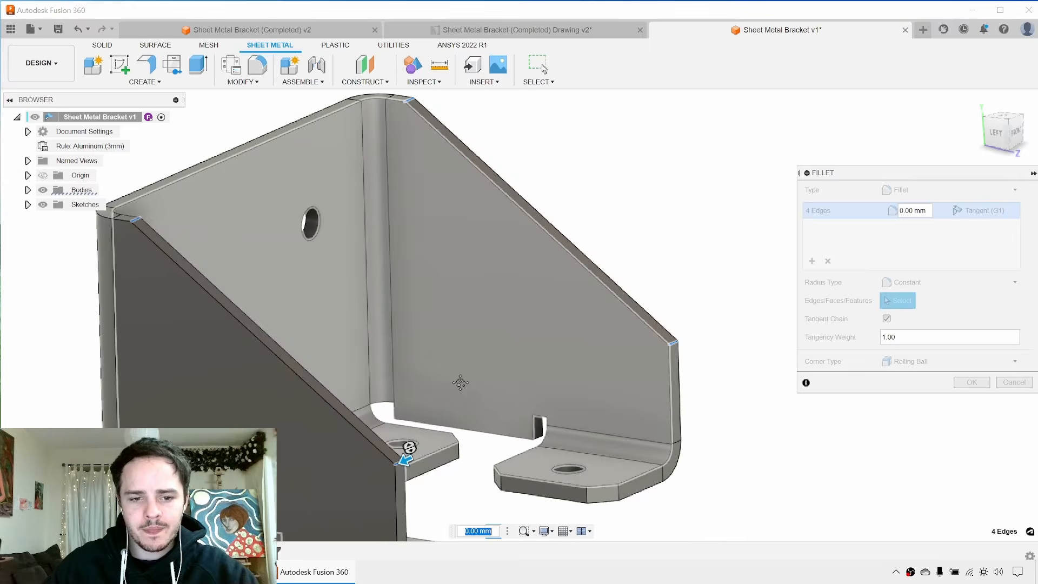
{"action": "left_click", "coordinate": [408, 476]}
{"action": "left_click_drag", "start_coordinate": [408, 476], "coordinate": [402, 480]}
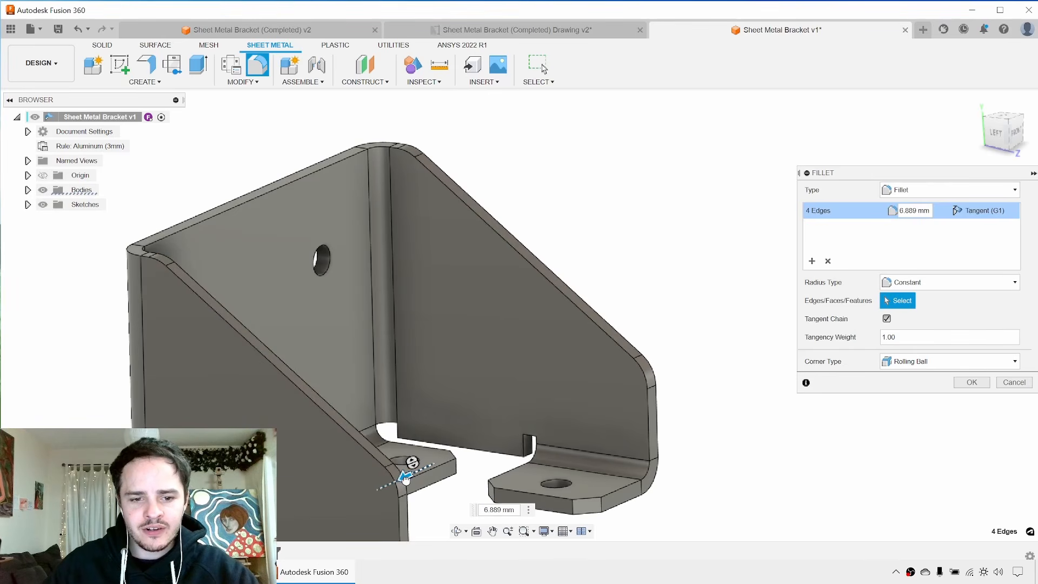
{"action": "left_click_drag", "start_coordinate": [918, 211], "coordinate": [864, 212]}
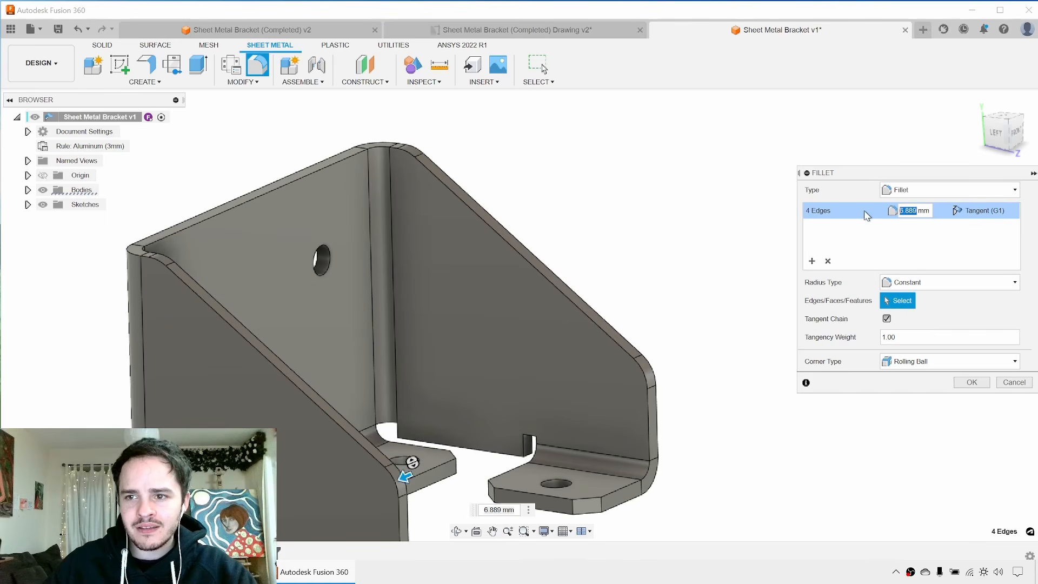
{"action": "type", "text": "6"}
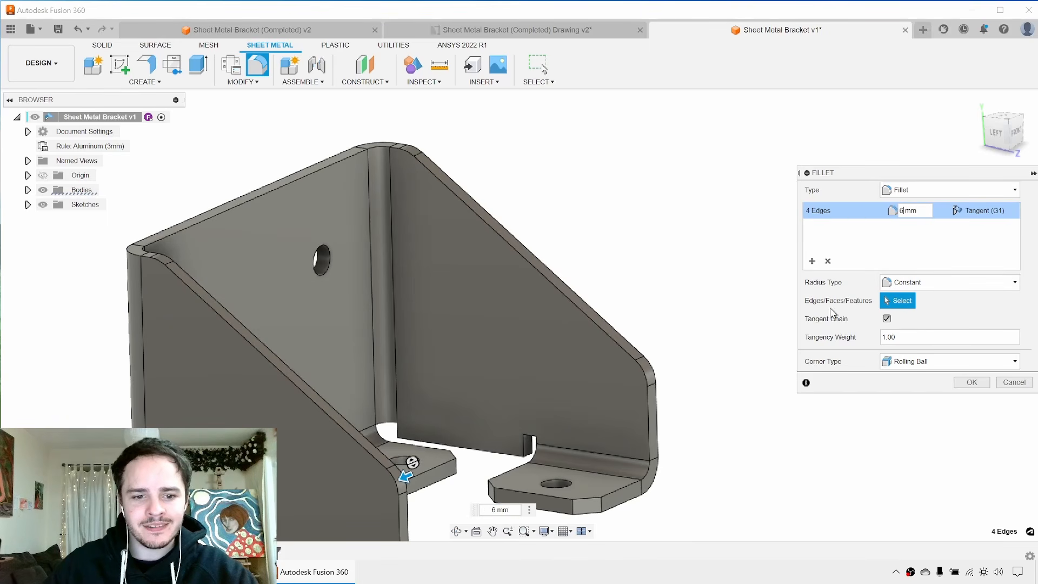
{"action": "left_click", "coordinate": [968, 383]}
Switch to the Sheet Metal Bracket (Completed) v2 design and examine the slot cut across the back plate's lower bend.
{"action": "middle_click_drag", "start_coordinate": [887, 362], "coordinate": [573, 322], "text": "shift"}
{"action": "left_click", "coordinate": [271, 27]}
{"action": "left_click", "coordinate": [783, 274]}
{"action": "scroll", "coordinate": [575, 343], "scroll_direction": "up", "scroll_amount": 8}
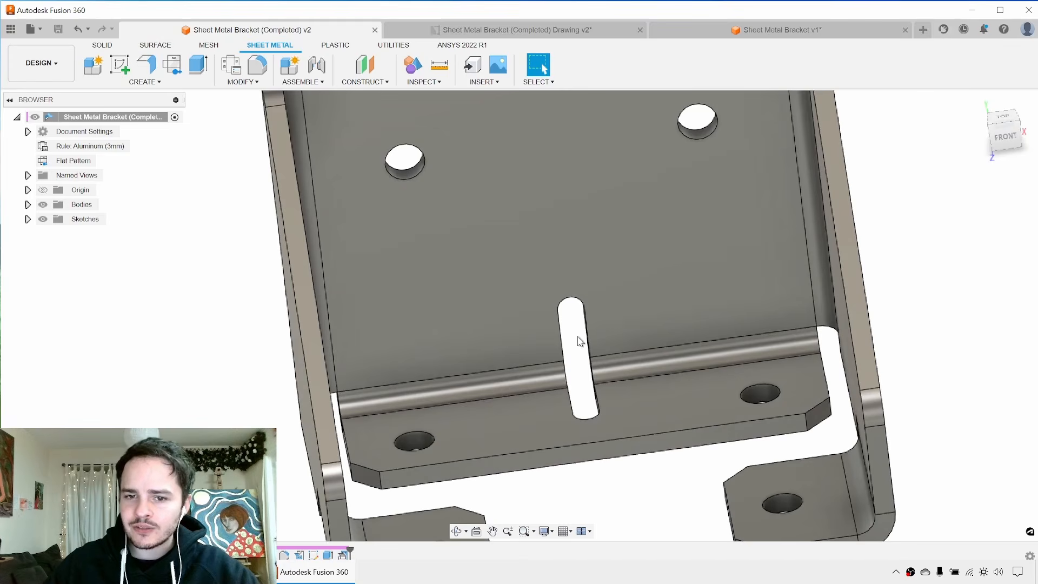
{"action": "scroll", "coordinate": [575, 405], "scroll_direction": "up", "scroll_amount": 1}
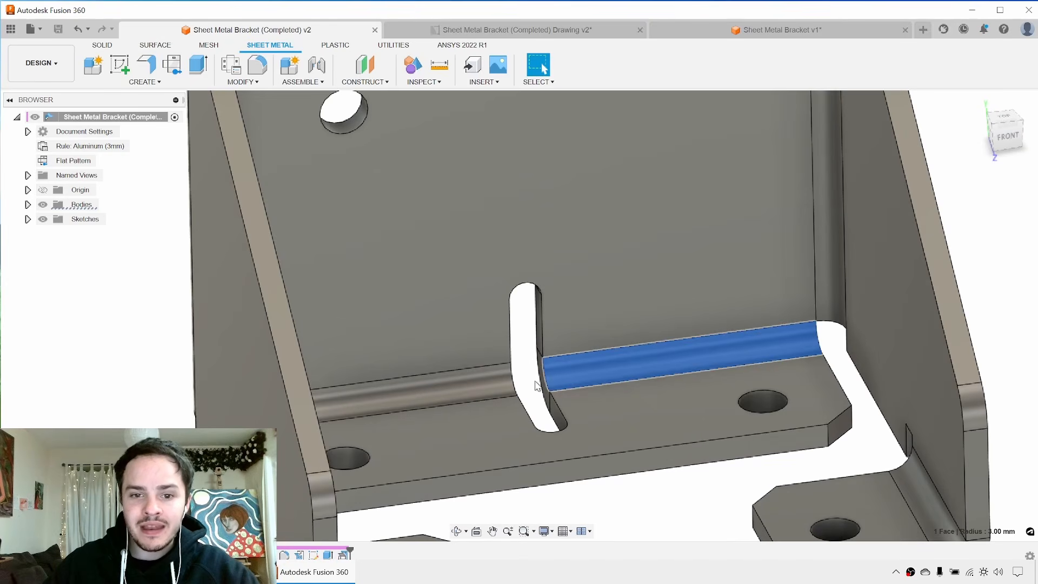
{"action": "scroll", "coordinate": [664, 329], "scroll_direction": "down", "scroll_amount": 4}
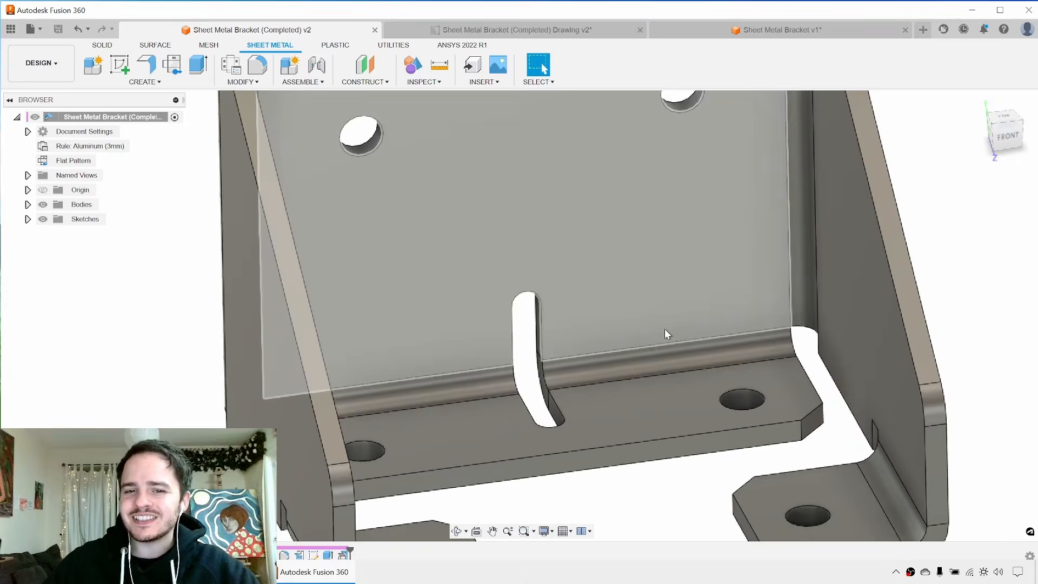
{"action": "middle_click_drag", "start_coordinate": [928, 196], "coordinate": [846, 181]}
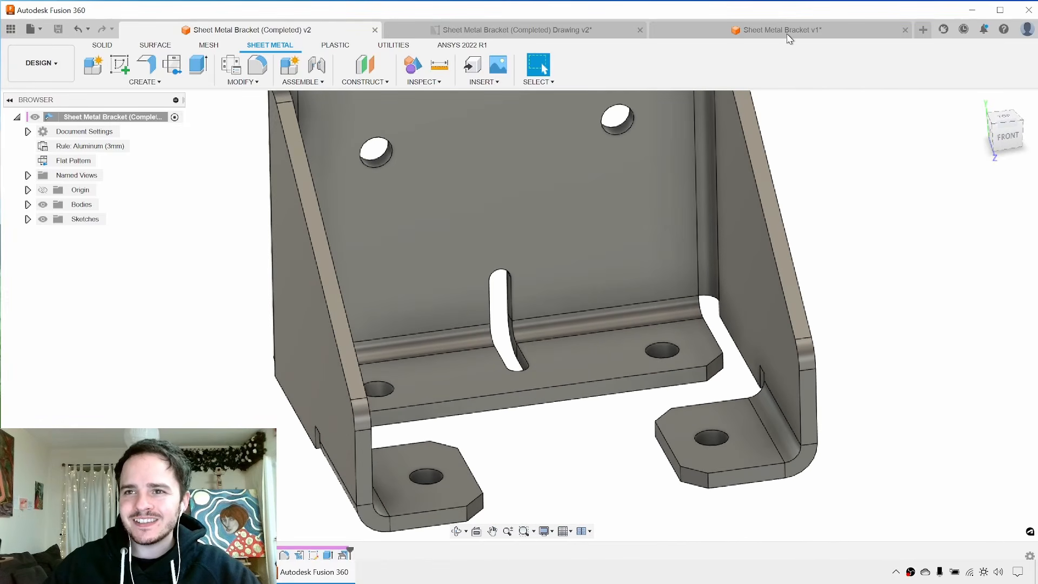
Return to the Sheet Metal Bracket v1 design and unfold only the back plate's lower bend, keeping the back plate's outer face stationary.
{"action": "left_click", "coordinate": [789, 36]}
{"action": "middle_click_drag", "start_coordinate": [820, 261], "coordinate": [748, 280]}
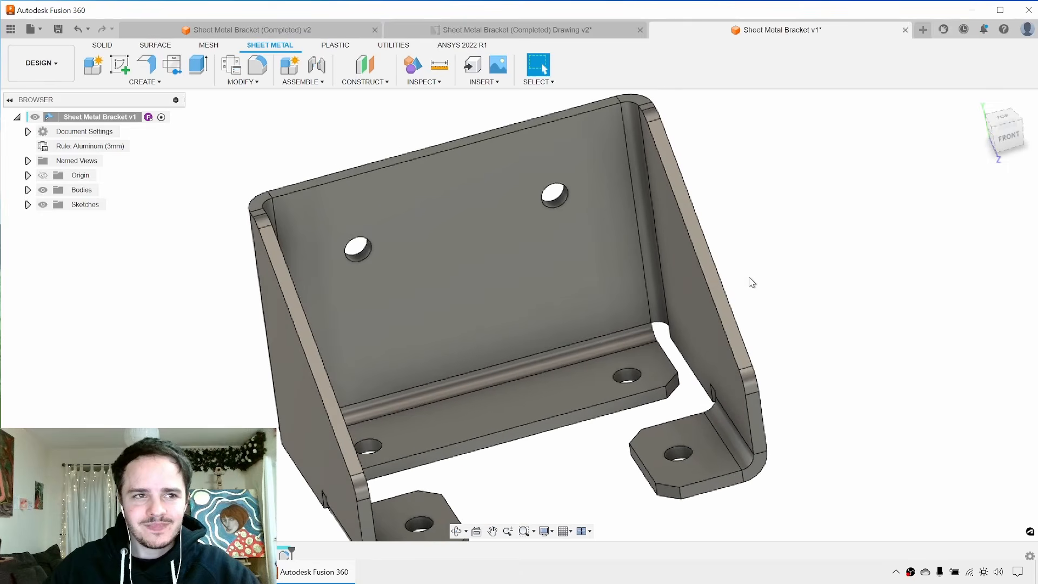
{"action": "middle_click_drag", "start_coordinate": [275, 173], "coordinate": [262, 157], "text": "shift"}
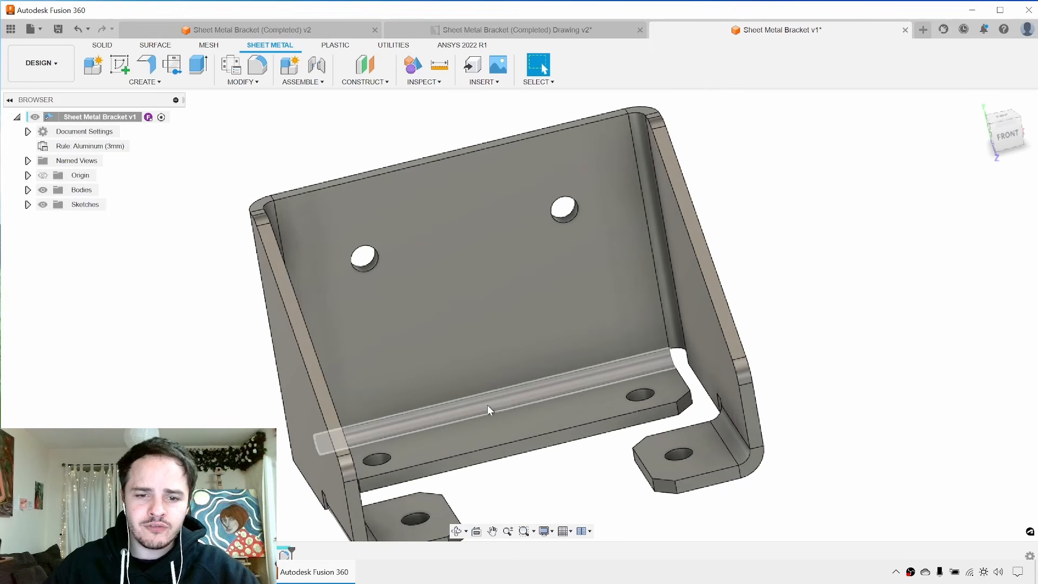
{"action": "left_click", "coordinate": [502, 401]}
{"action": "left_click", "coordinate": [602, 474]}
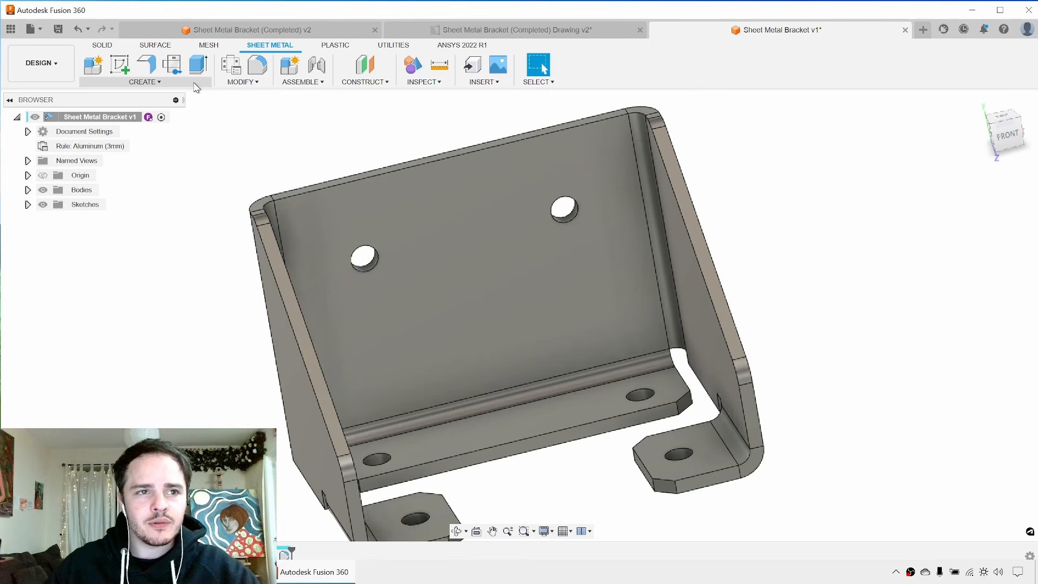
{"action": "left_click", "coordinate": [238, 82]}
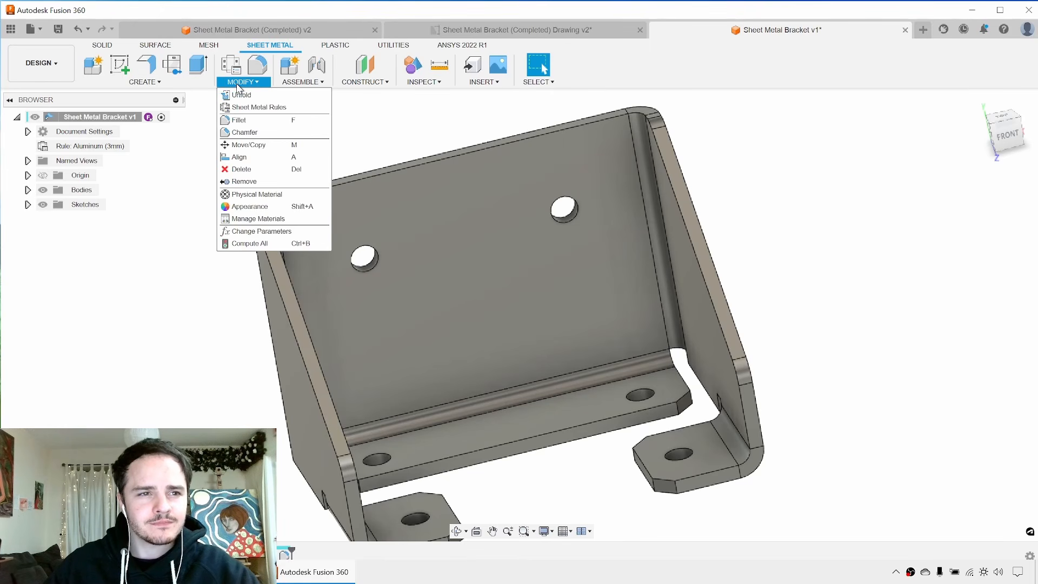
{"action": "left_click", "coordinate": [242, 97]}
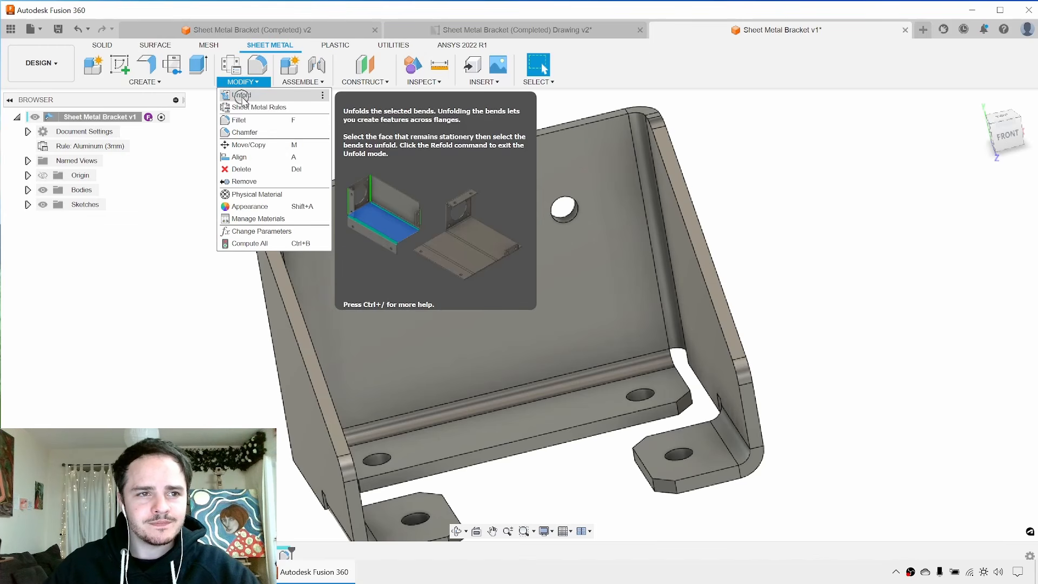
{"action": "left_click", "coordinate": [243, 98]}
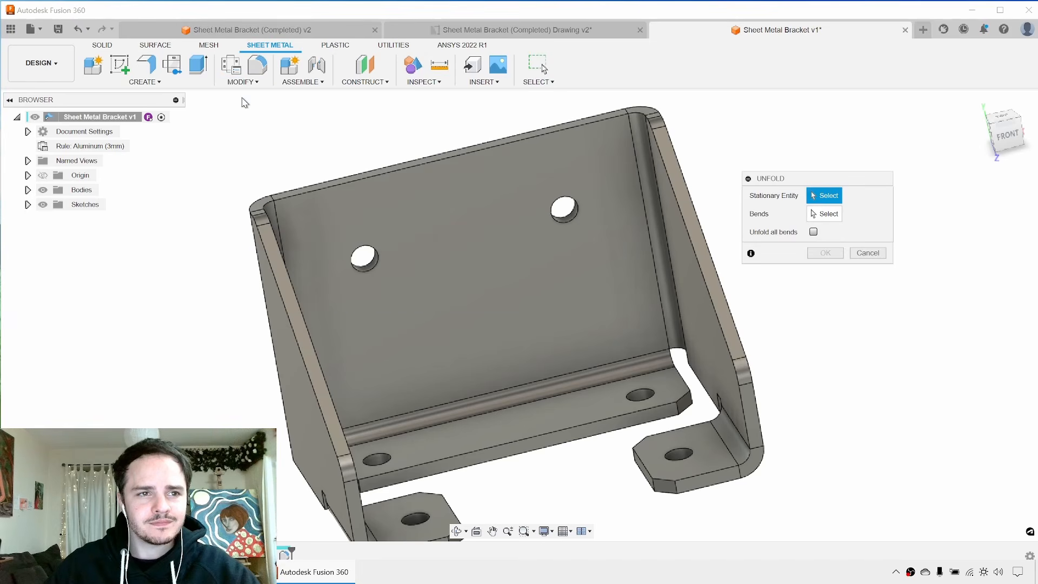
{"action": "middle_click_drag", "start_coordinate": [263, 150], "coordinate": [372, 211], "text": "shift"}
{"action": "left_click", "coordinate": [371, 211]}
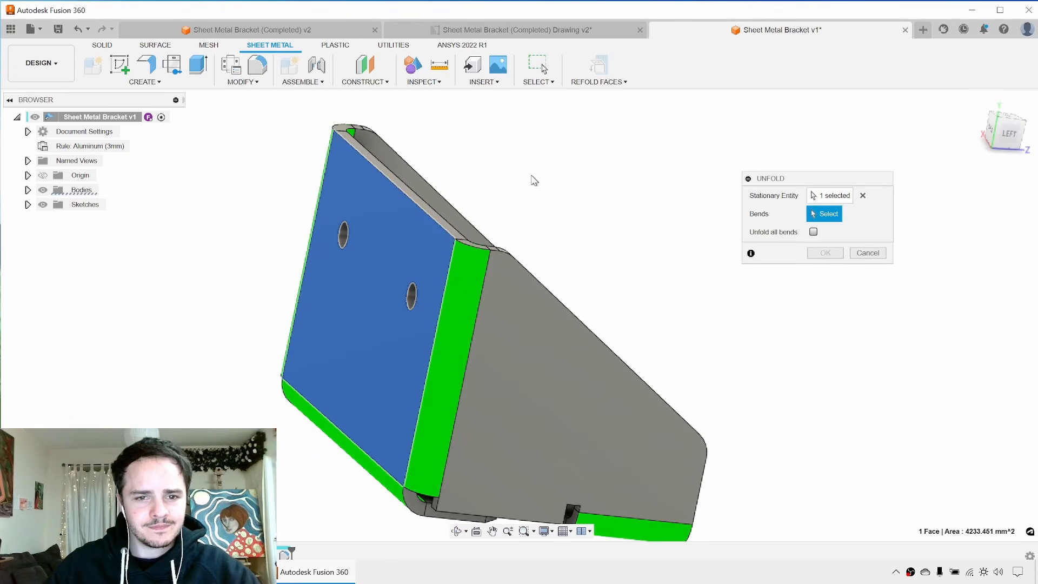
{"action": "middle_click_drag", "start_coordinate": [533, 178], "coordinate": [445, 181], "text": "shift"}
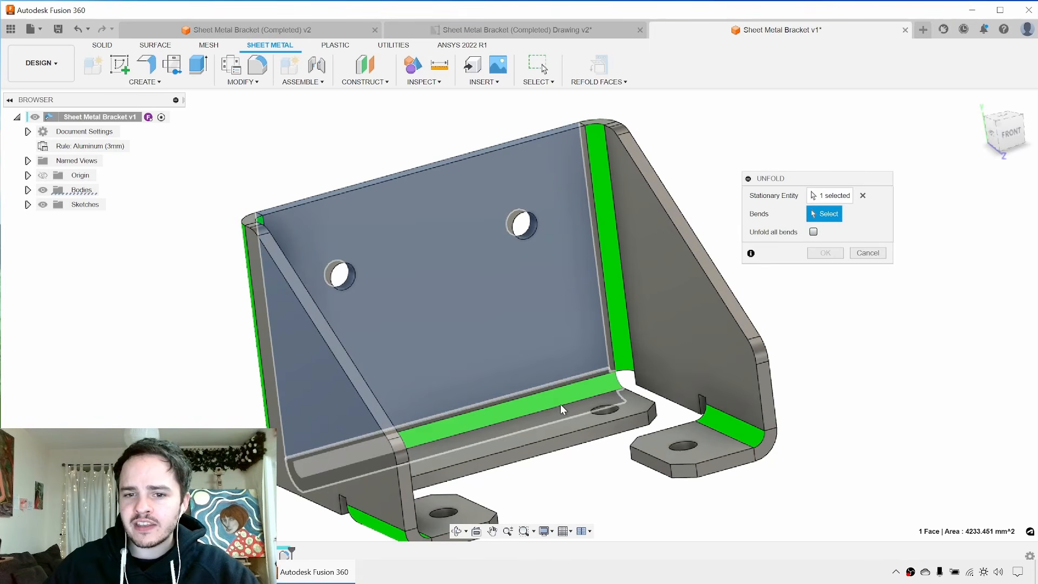
{"action": "left_click", "coordinate": [510, 408]}
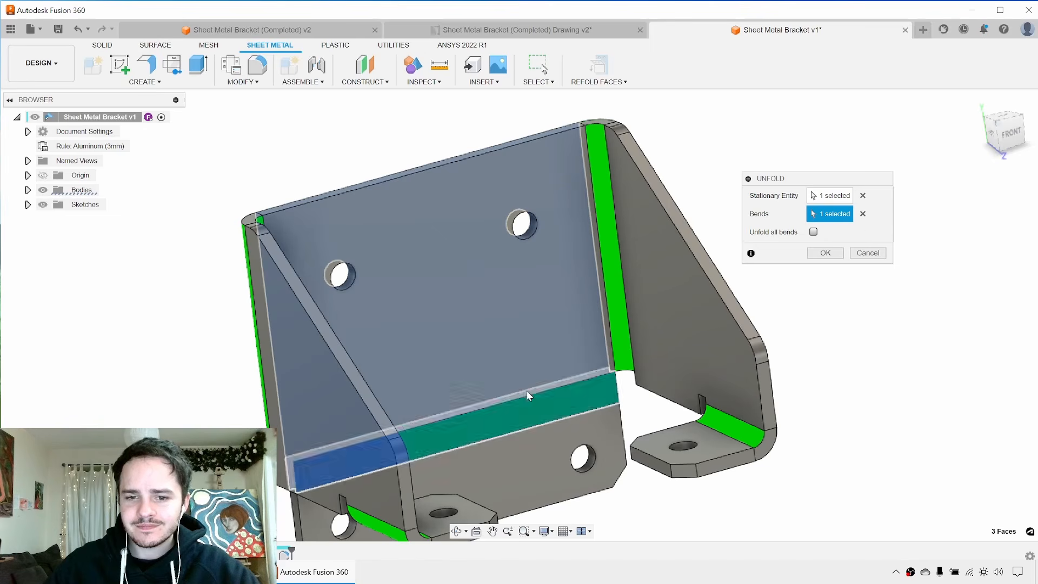
{"action": "left_click", "coordinate": [826, 253]}
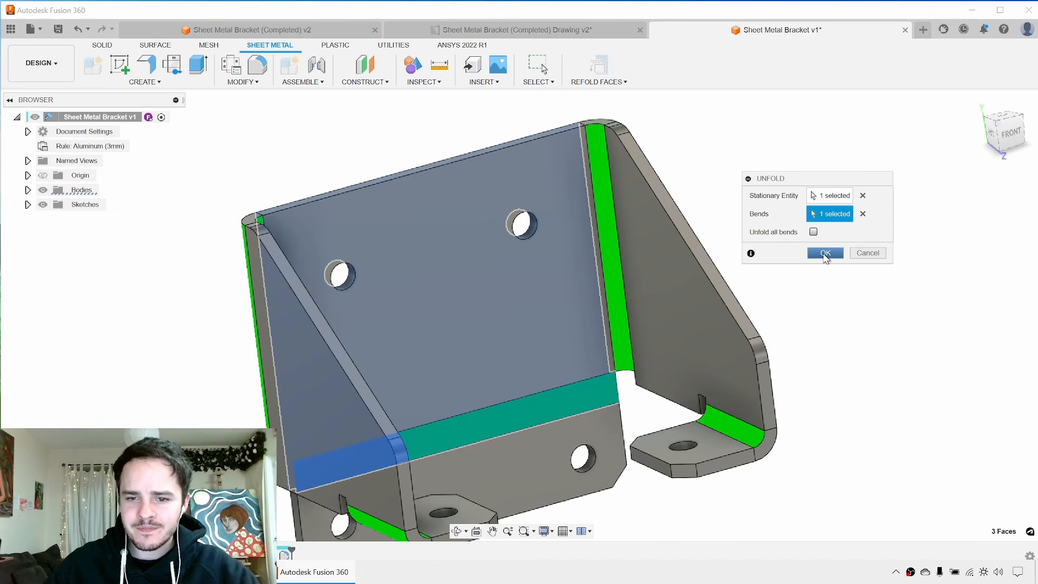
Start a sketch on the flattened bend face and draw a vertical line between the midpoints of its upper and lower edges.
{"action": "middle_click_drag", "start_coordinate": [825, 258], "coordinate": [725, 256], "text": "shift"}
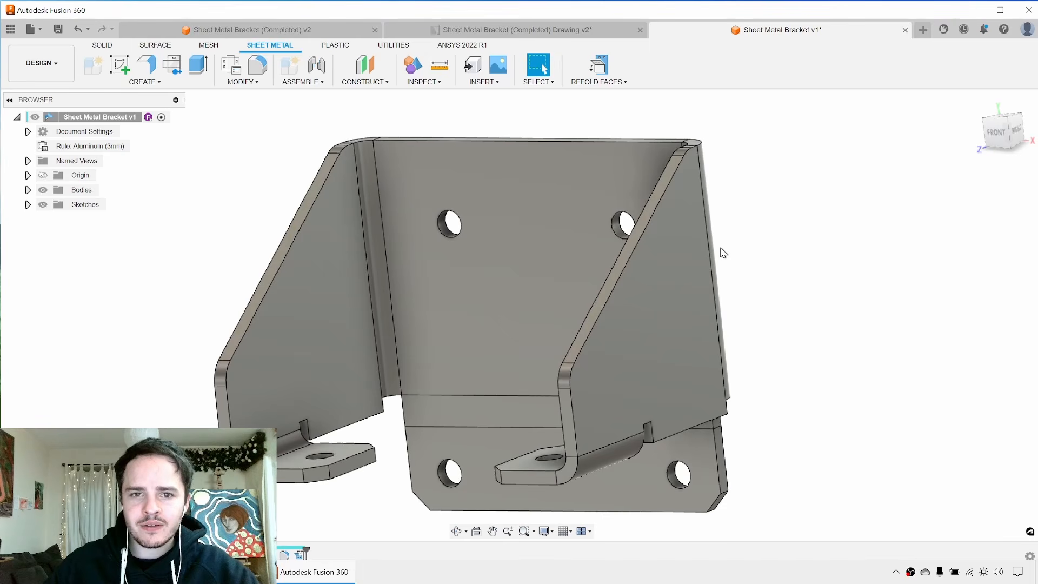
{"action": "middle_click_drag", "start_coordinate": [781, 215], "coordinate": [798, 209]}
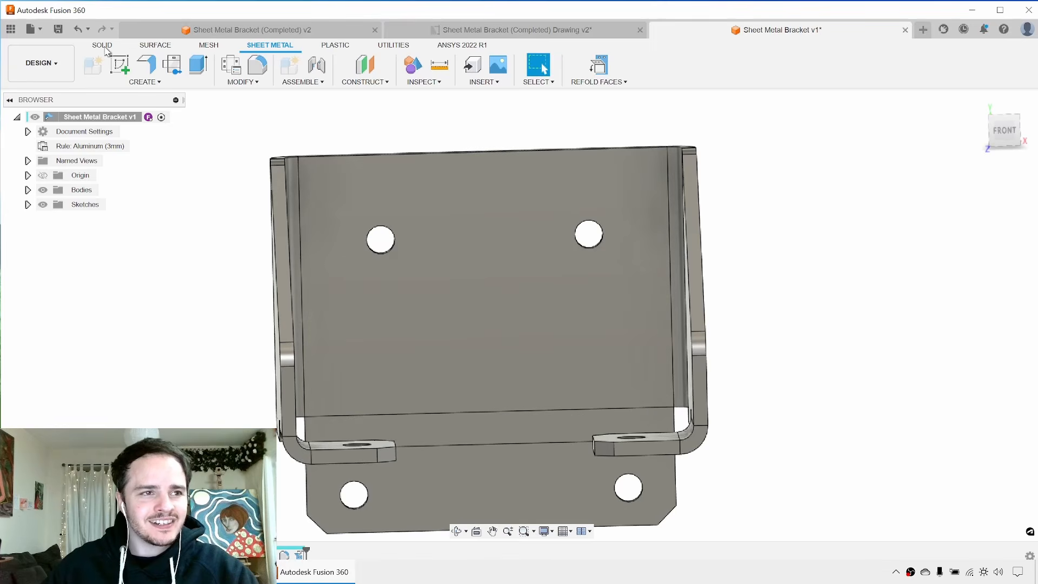
{"action": "left_click", "coordinate": [119, 65]}
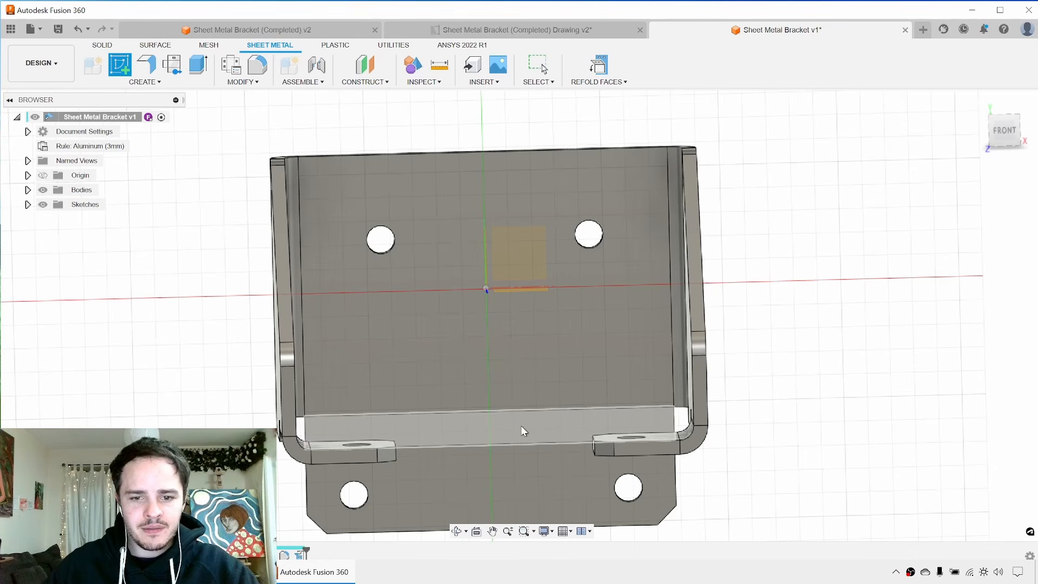
{"action": "left_click", "coordinate": [514, 426]}
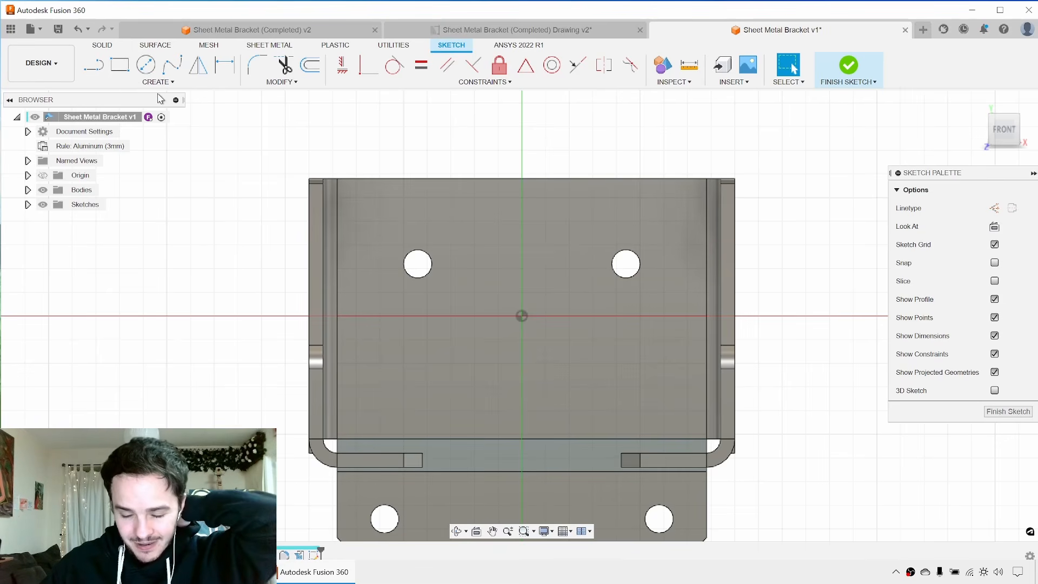
{"action": "left_click", "coordinate": [93, 65]}
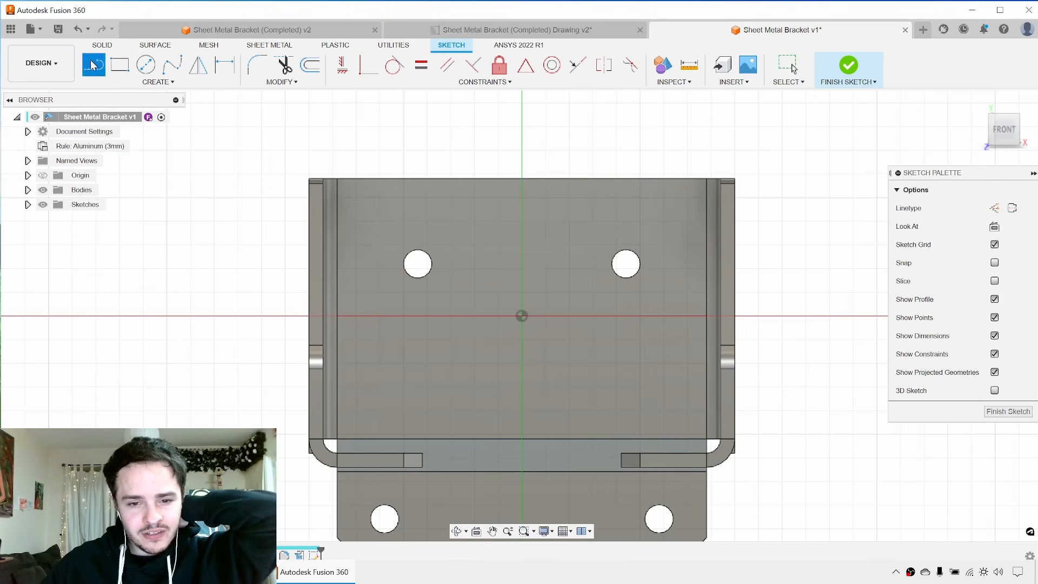
{"action": "left_click", "coordinate": [522, 439]}
{"action": "left_click", "coordinate": [521, 472]}
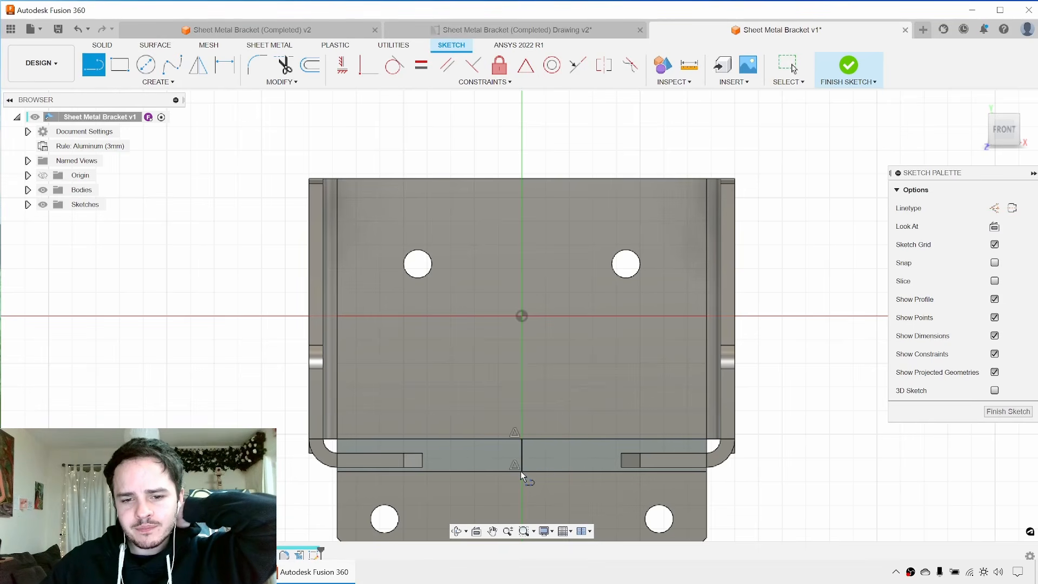
{"action": "key", "text": "Escape"}
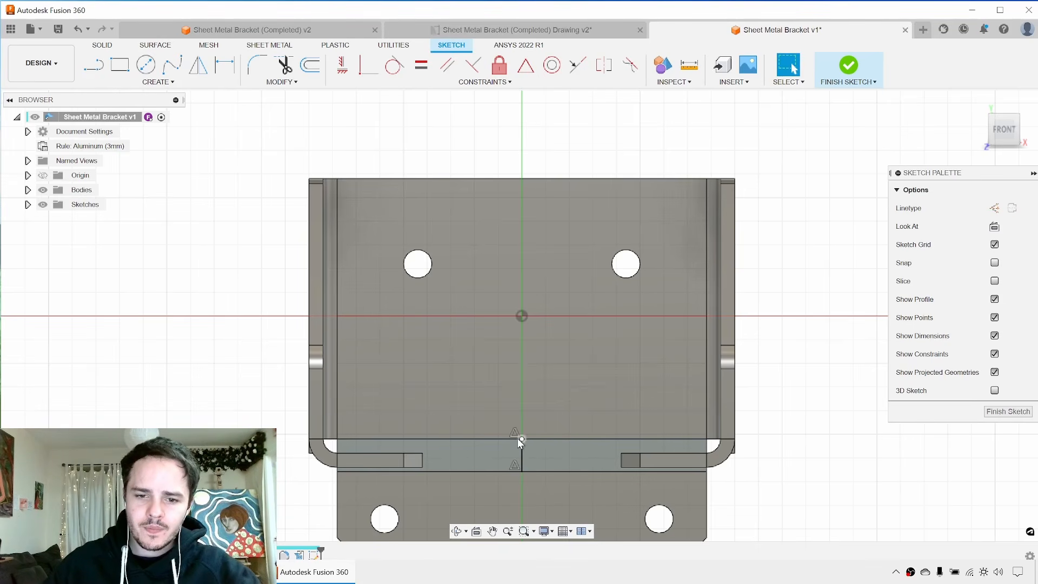
Convert the vertical line across the flattened bend to a construction line.
{"action": "left_click_drag", "start_coordinate": [476, 389], "coordinate": [569, 504]}
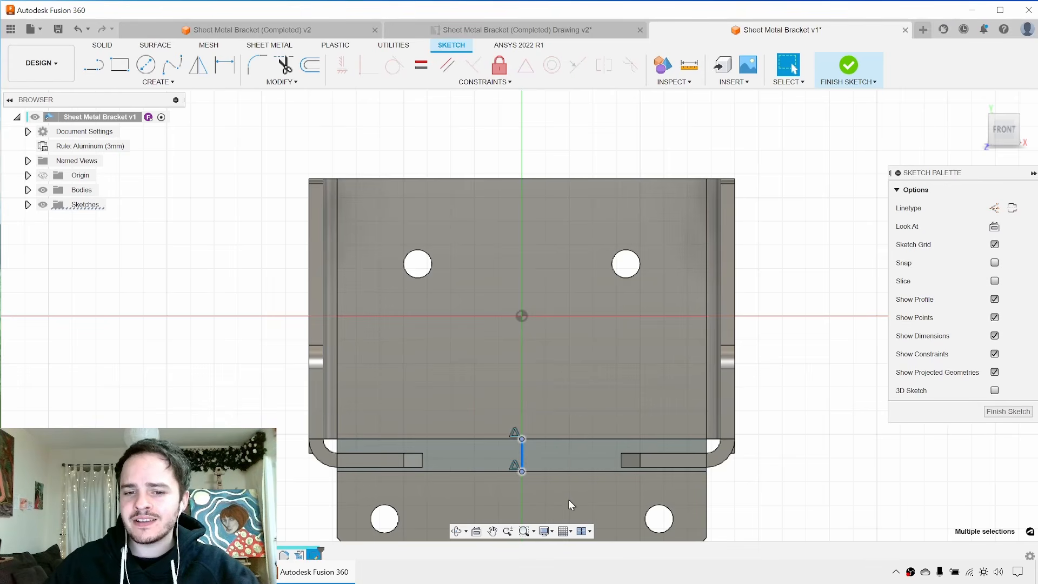
{"action": "key", "text": "x"}
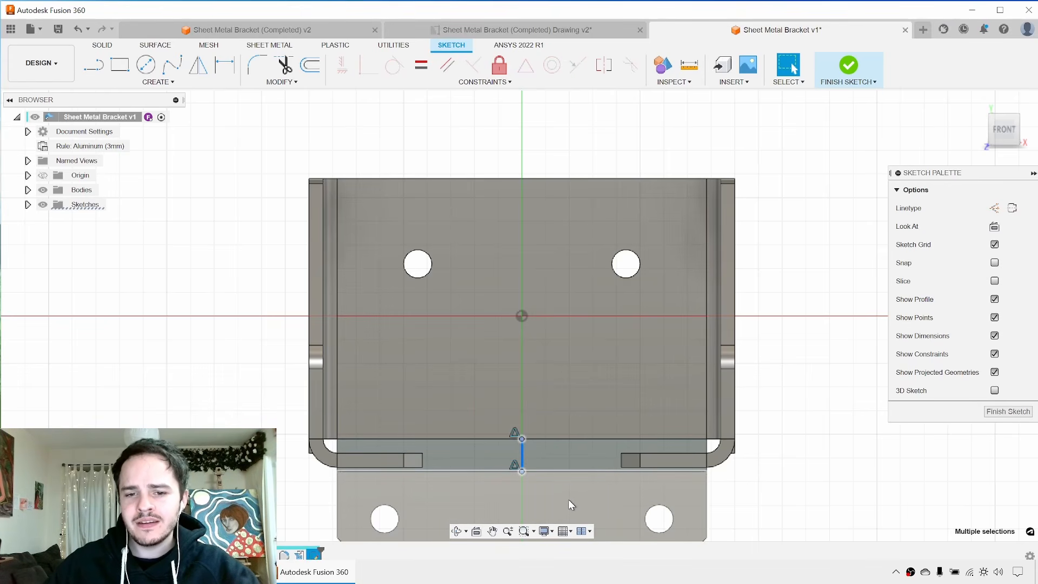
{"action": "left_click", "coordinate": [995, 208]}
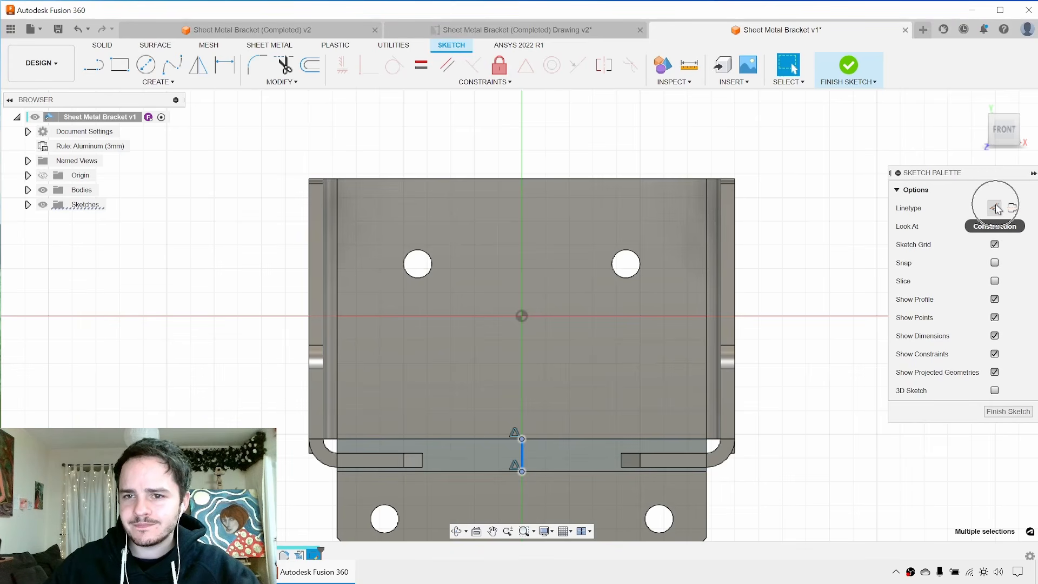
{"action": "left_click", "coordinate": [996, 208]}
{"action": "left_click", "coordinate": [814, 272]}
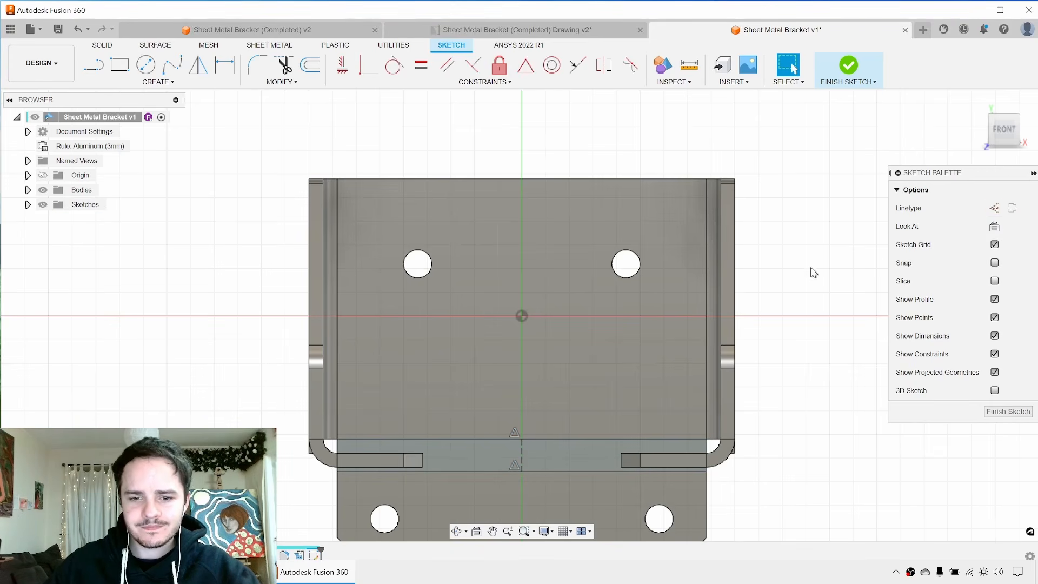
Place a sketch point at the midpoint of the vertical construction line.
{"action": "left_click", "coordinate": [157, 84]}
{"action": "left_click", "coordinate": [124, 203]}
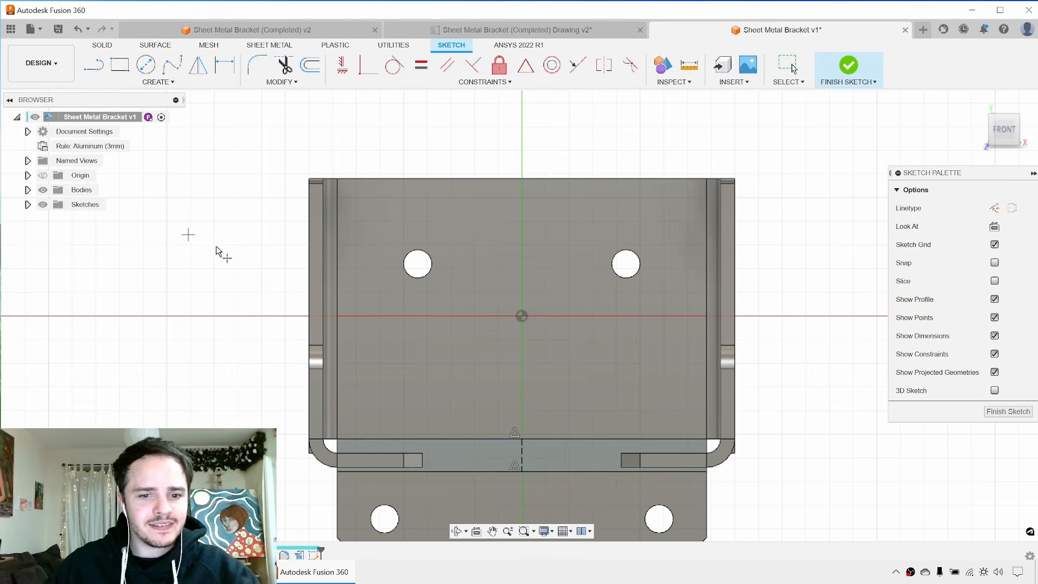
{"action": "left_click", "coordinate": [521, 454]}
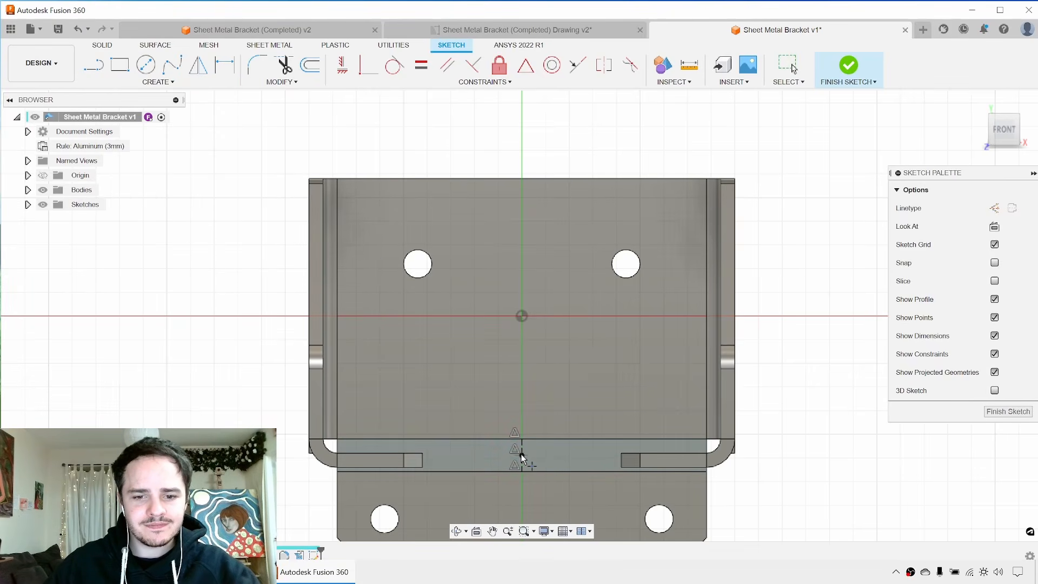
{"action": "key", "text": "Escape"}
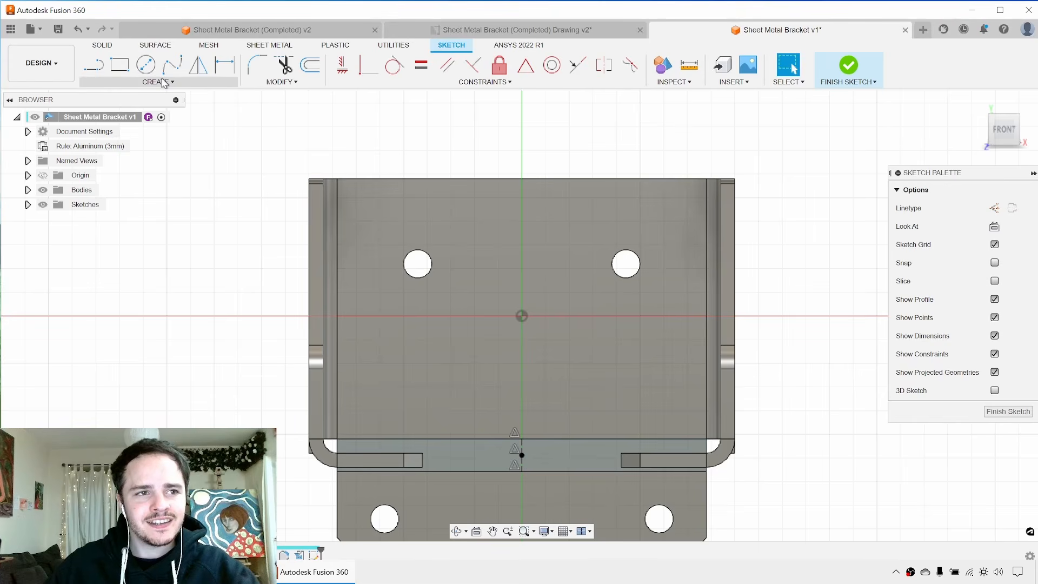
{"action": "left_click", "coordinate": [162, 83]}
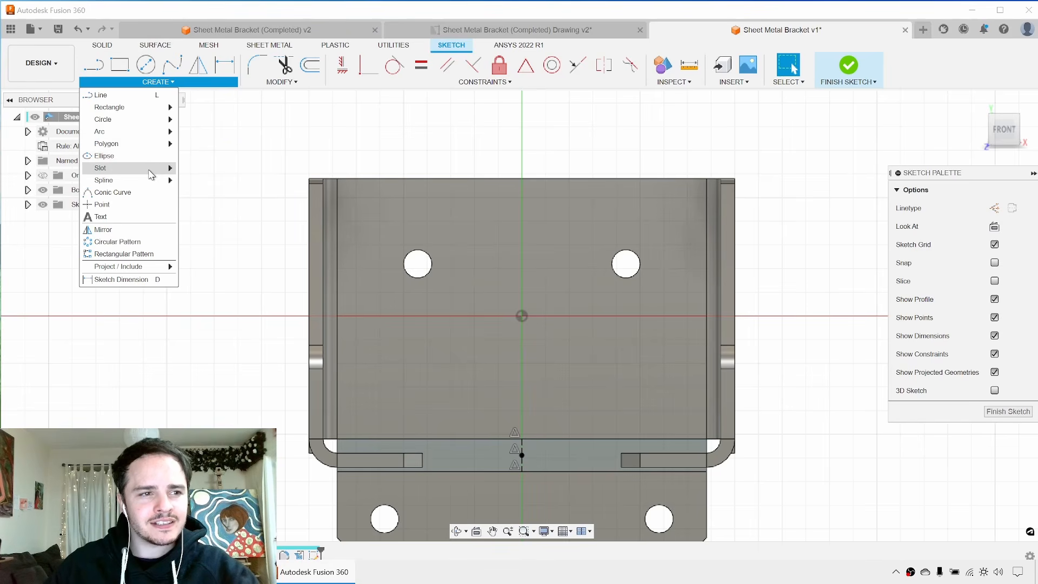
{"action": "mouse_move", "coordinate": [170, 168]}
{"action": "left_click", "coordinate": [235, 195]}
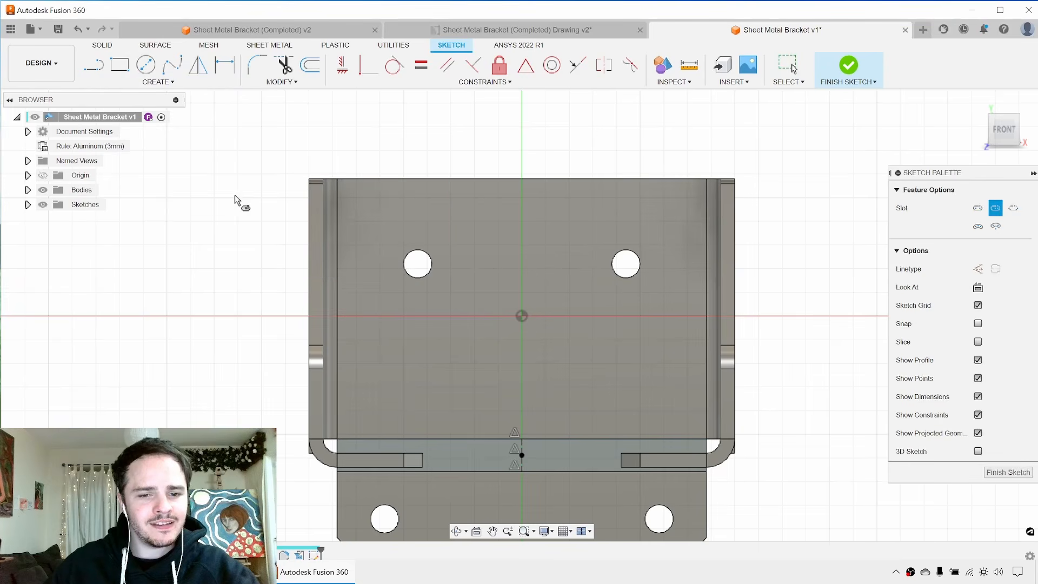
{"action": "left_click", "coordinate": [522, 456]}
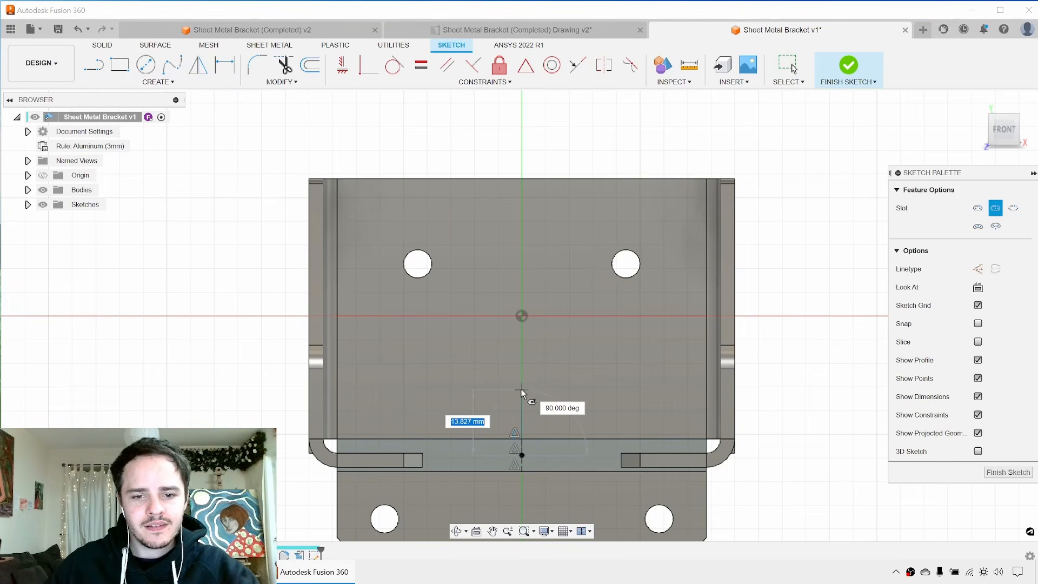
{"action": "key", "text": "Escape"}
Draw a vertical center point slot on the sketch point, with 12 mm from center to arc center and 4 mm width.
{"action": "left_click", "coordinate": [144, 81]}
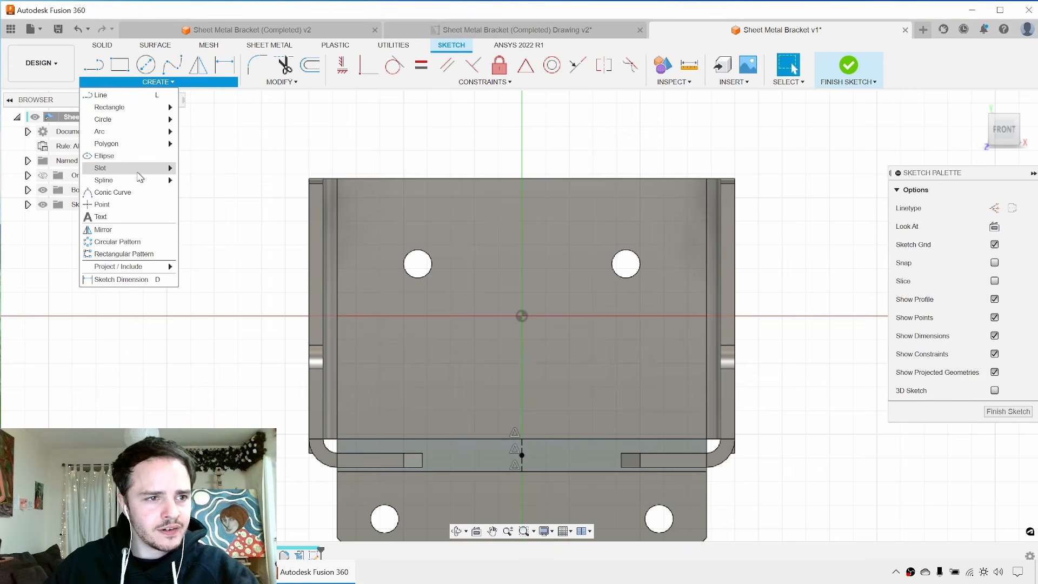
{"action": "mouse_move", "coordinate": [143, 168]}
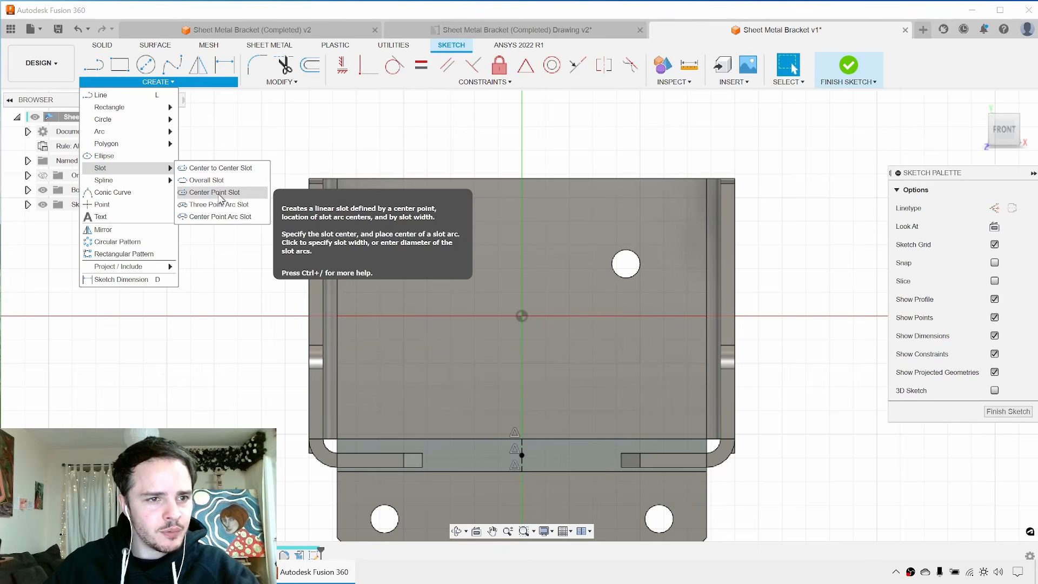
{"action": "left_click", "coordinate": [219, 193]}
{"action": "left_click", "coordinate": [522, 456]}
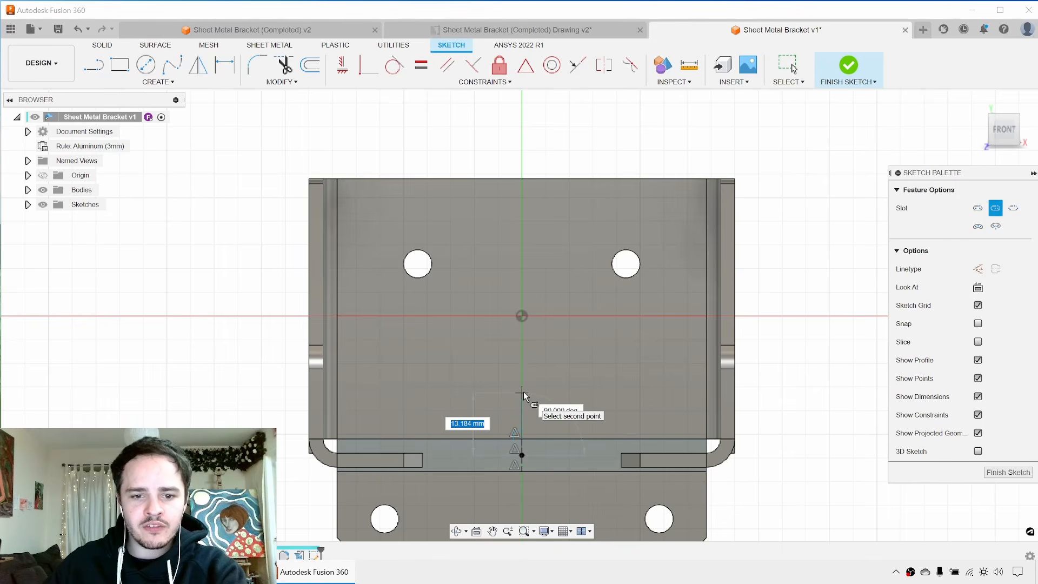
{"action": "type", "text": "12"}
{"action": "key", "text": "Return"}
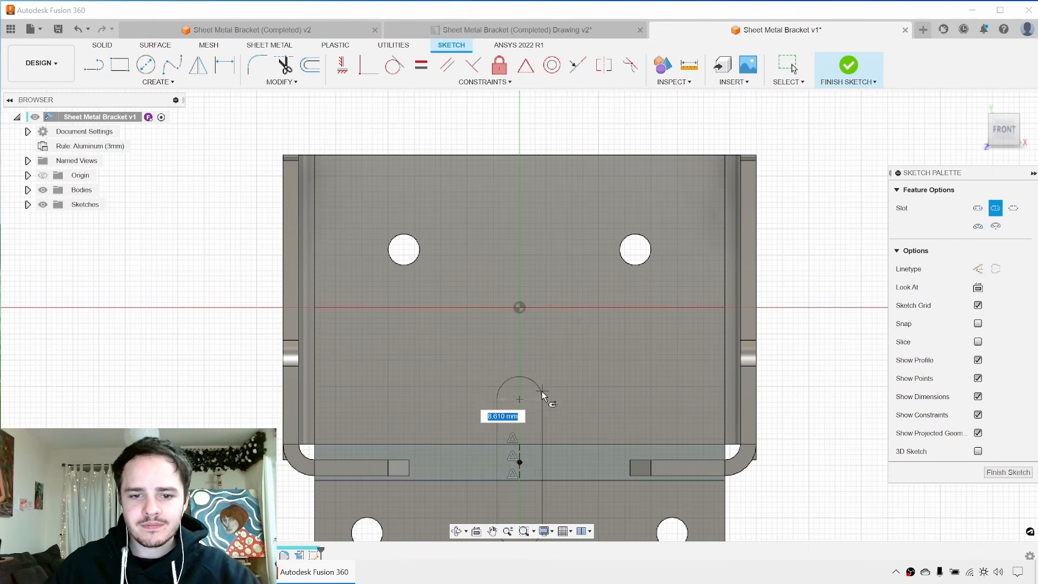
{"action": "middle_click_drag", "start_coordinate": [538, 404], "coordinate": [521, 338]}
{"action": "type", "text": "4"}
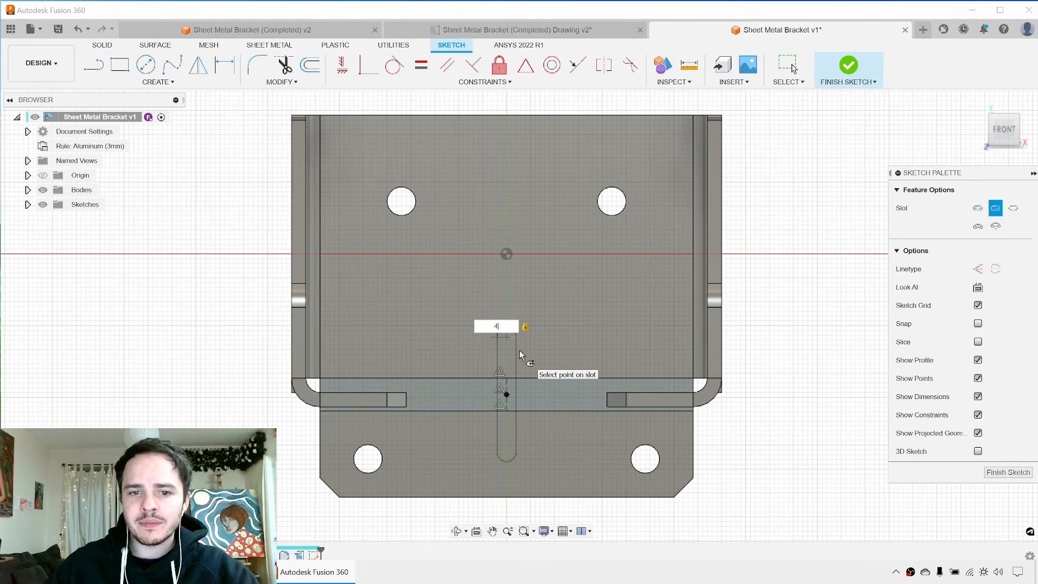
{"action": "key", "text": "Return"}
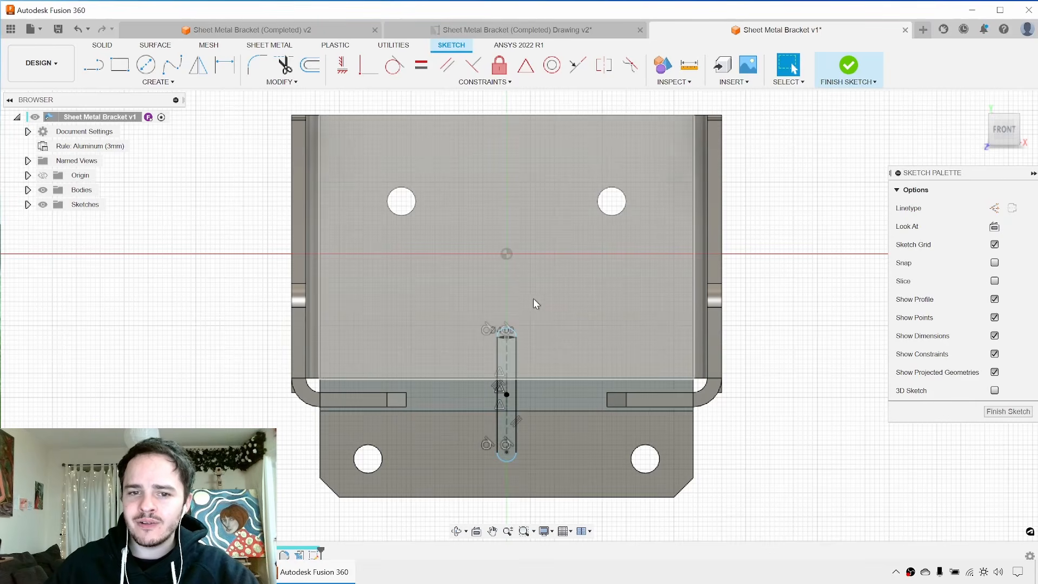
Dimension the slot's center-to-center length to 24 mm and finish the sketch.
{"action": "left_click_drag", "start_coordinate": [515, 333], "coordinate": [531, 212]}
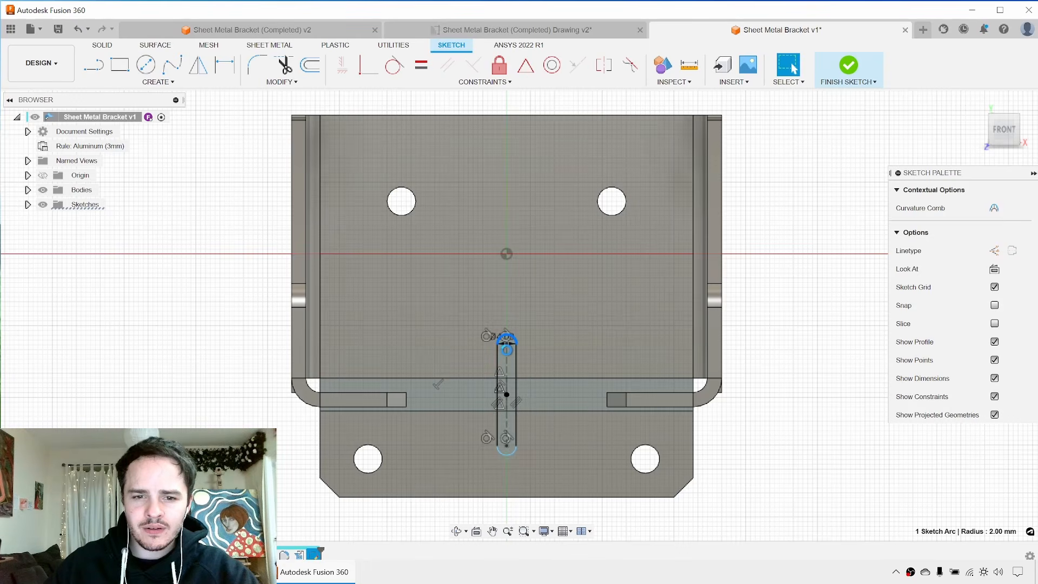
{"action": "key", "text": "d"}
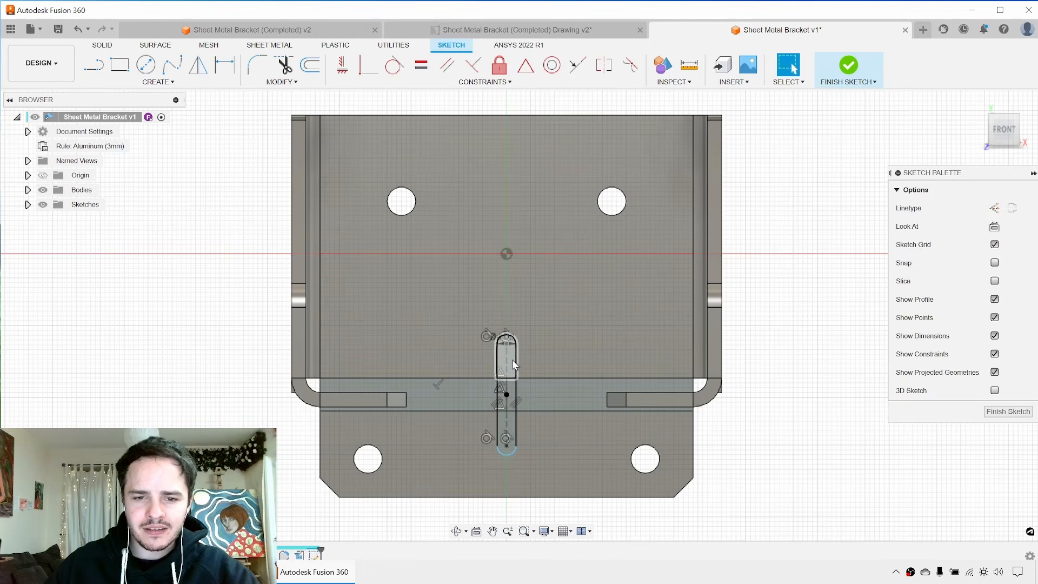
{"action": "left_click", "coordinate": [508, 369]}
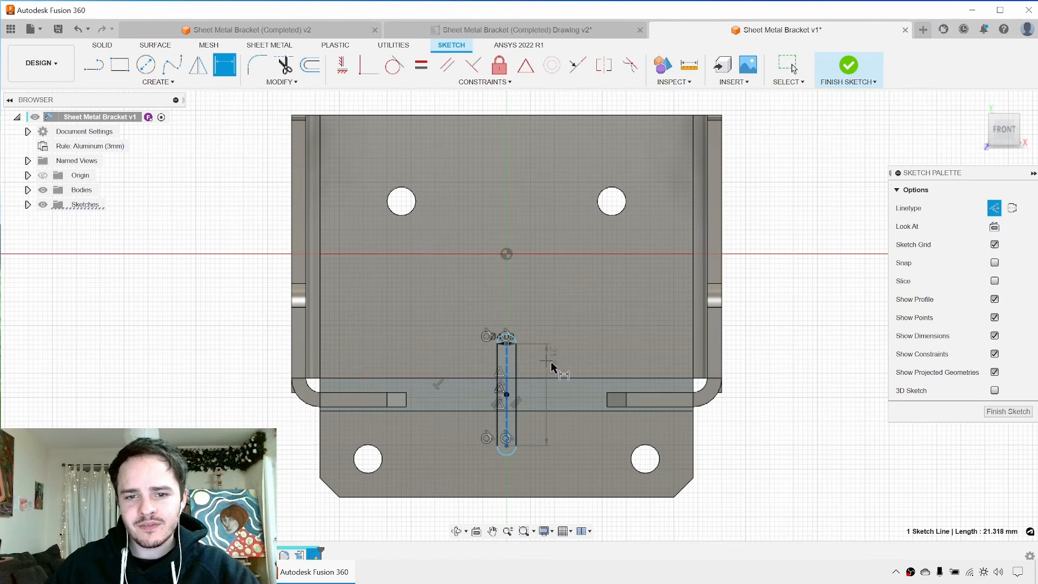
{"action": "left_click", "coordinate": [550, 361]}
{"action": "type", "text": "24"}
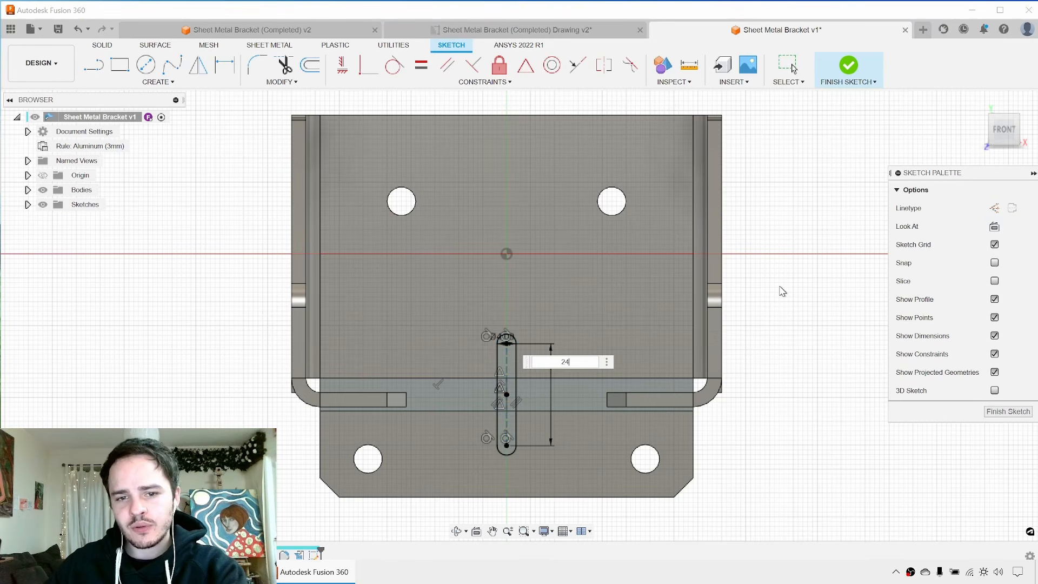
{"action": "key", "text": "Return"}
{"action": "key", "text": "Escape"}
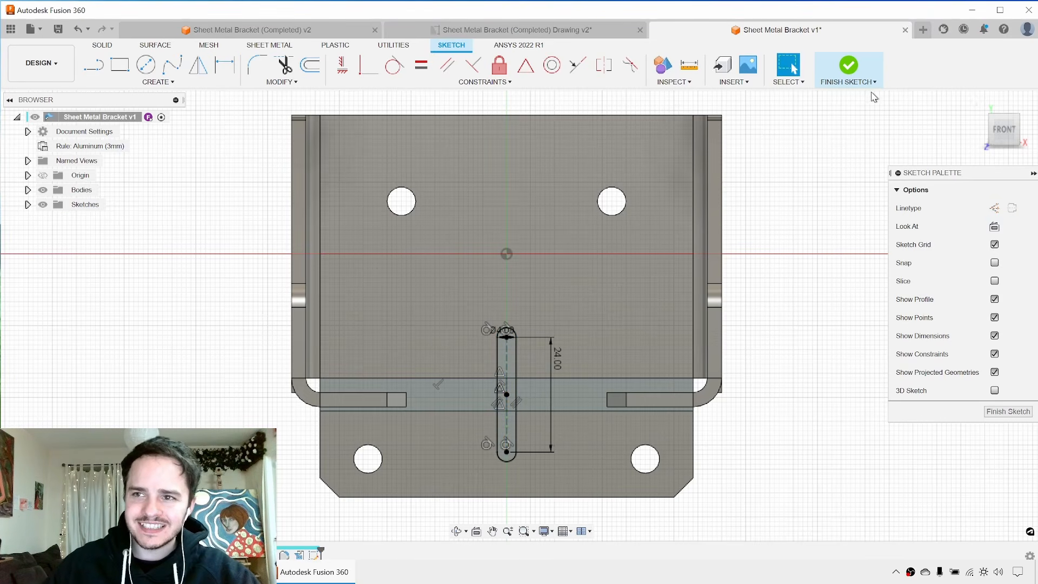
{"action": "left_click", "coordinate": [849, 66]}
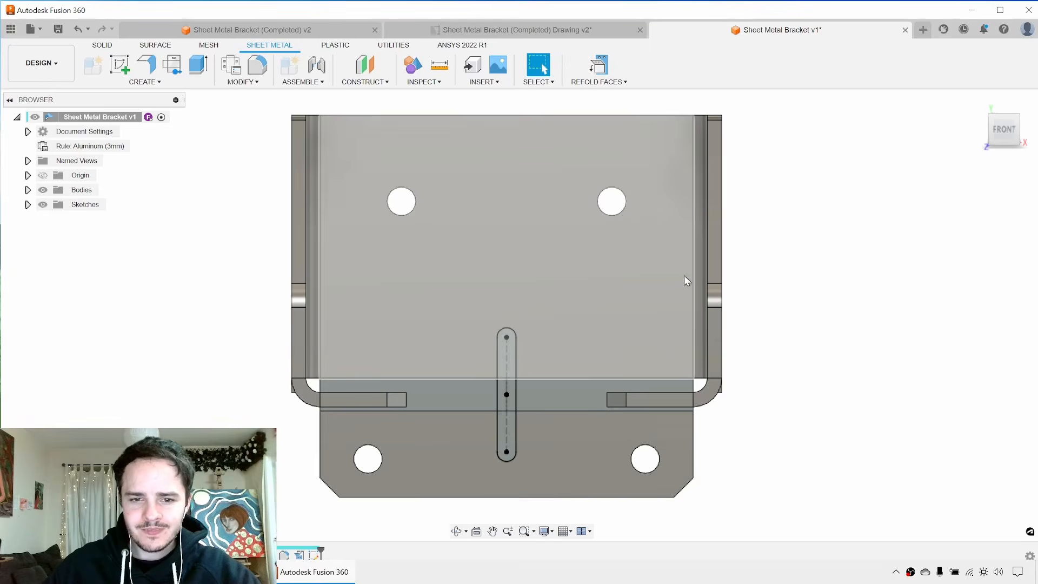
Extrude all three slot profiles as a cut, using the To Object extent up to the back plate's rear face.
{"action": "key", "text": "e"}
{"action": "left_click", "coordinate": [514, 365]}
{"action": "left_click", "coordinate": [511, 403]}
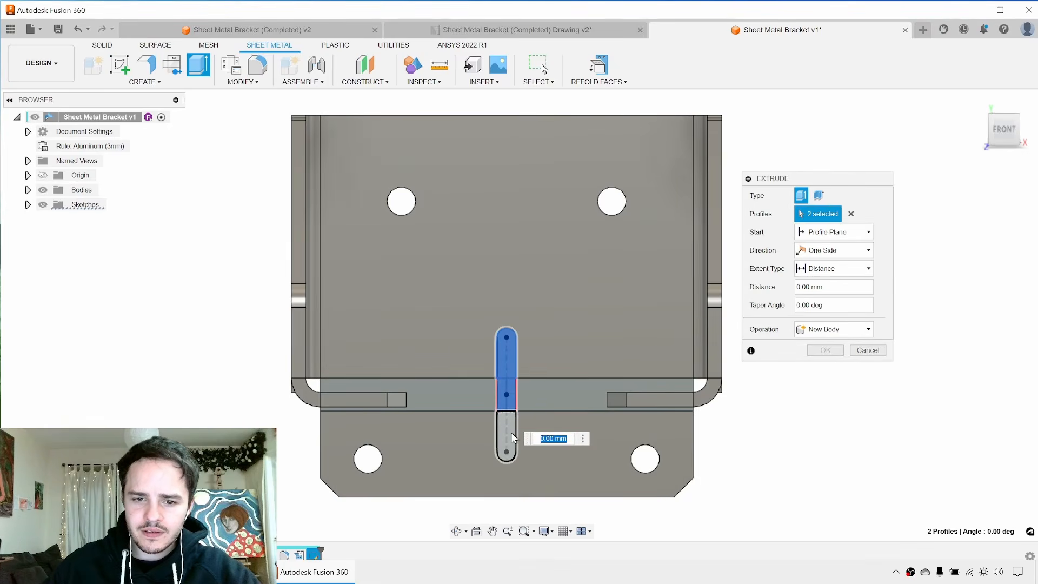
{"action": "left_click", "coordinate": [509, 435]}
{"action": "middle_click_drag", "start_coordinate": [806, 423], "coordinate": [683, 424], "text": "shift"}
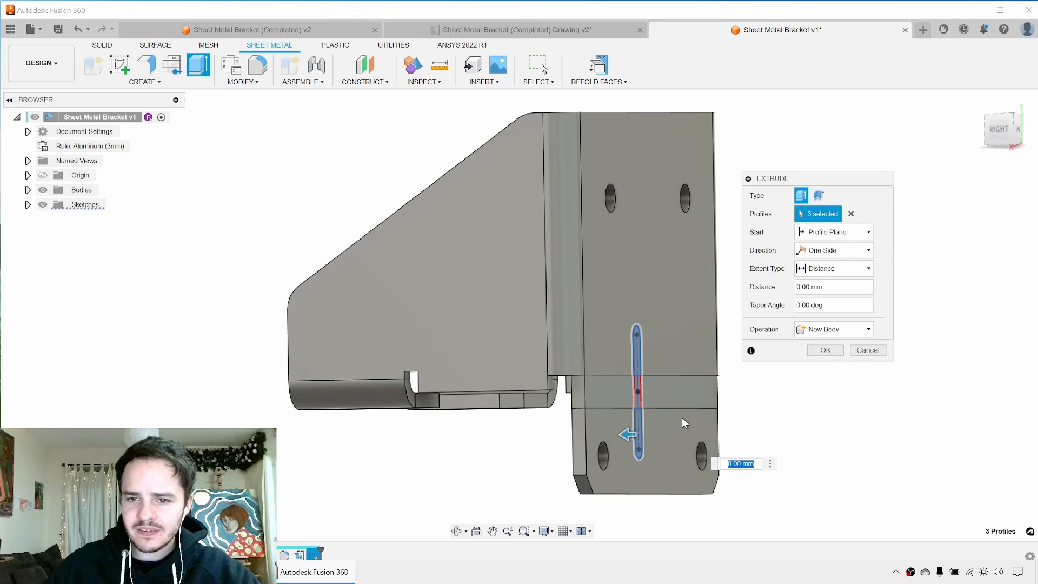
{"action": "left_click", "coordinate": [856, 271]}
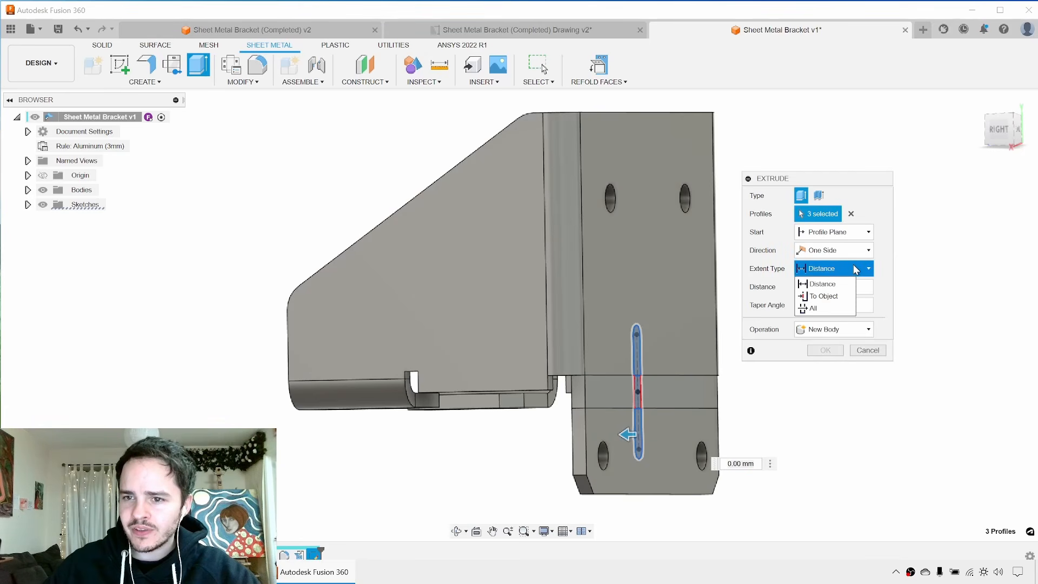
{"action": "left_click", "coordinate": [824, 296]}
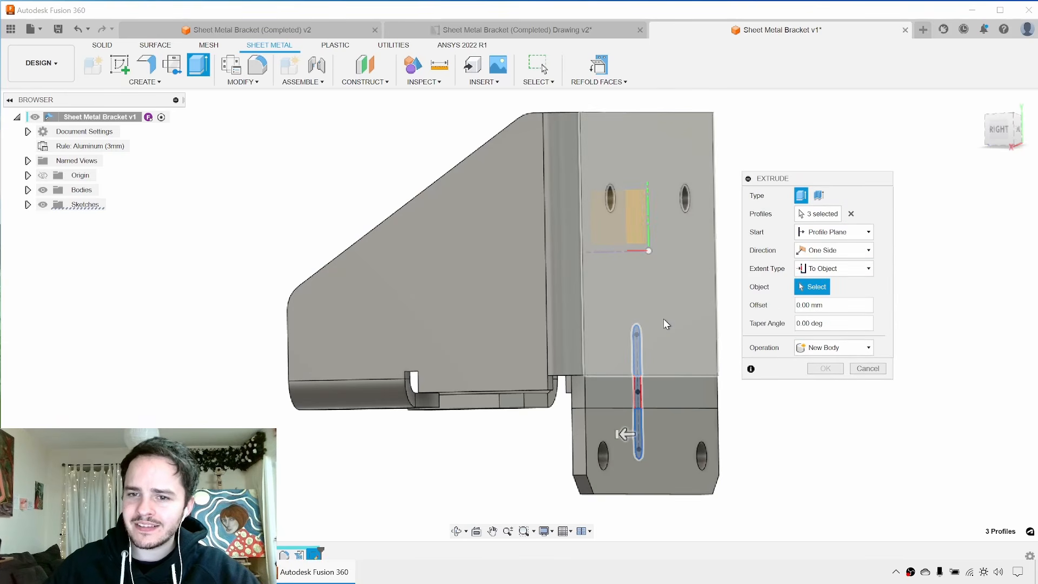
{"action": "left_click", "coordinate": [664, 319]}
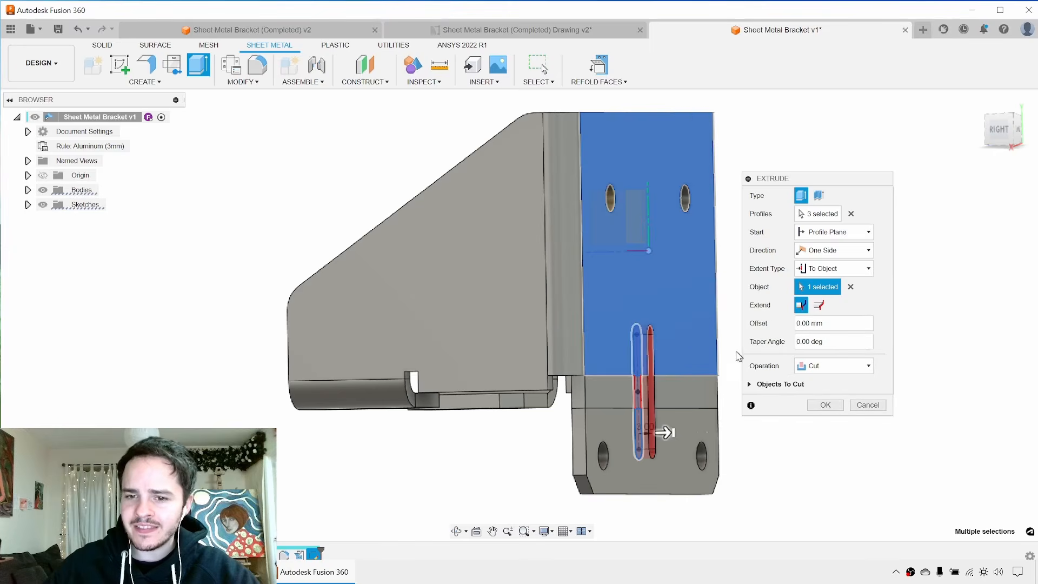
{"action": "left_click", "coordinate": [825, 406]}
Refold the unfolded lower bend to return the bracket to its folded state.
{"action": "middle_click_drag", "start_coordinate": [774, 394], "coordinate": [848, 354], "text": "shift"}
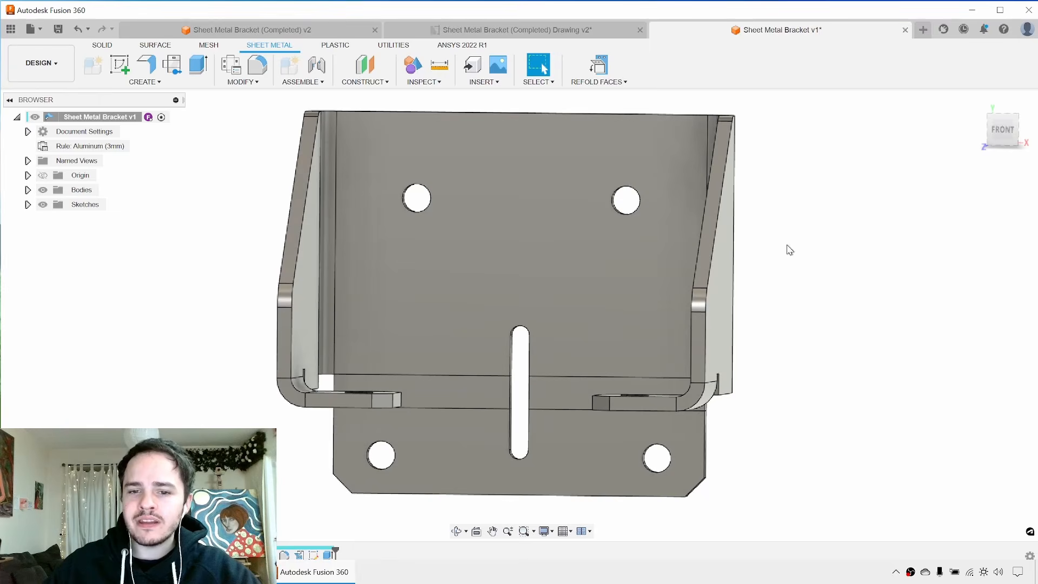
{"action": "middle_click_drag", "start_coordinate": [790, 250], "coordinate": [765, 331], "text": "shift"}
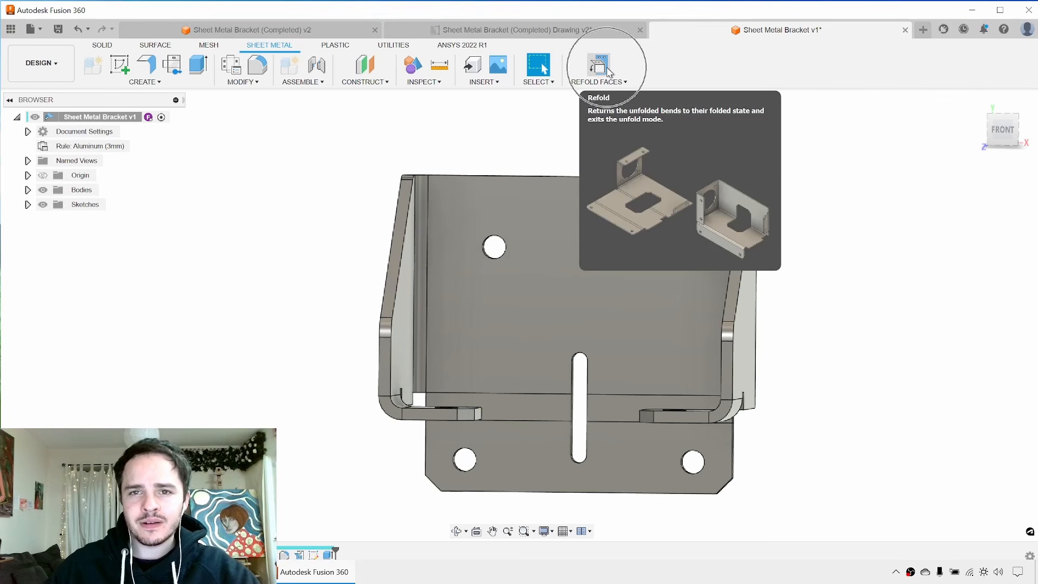
{"action": "left_click", "coordinate": [600, 66]}
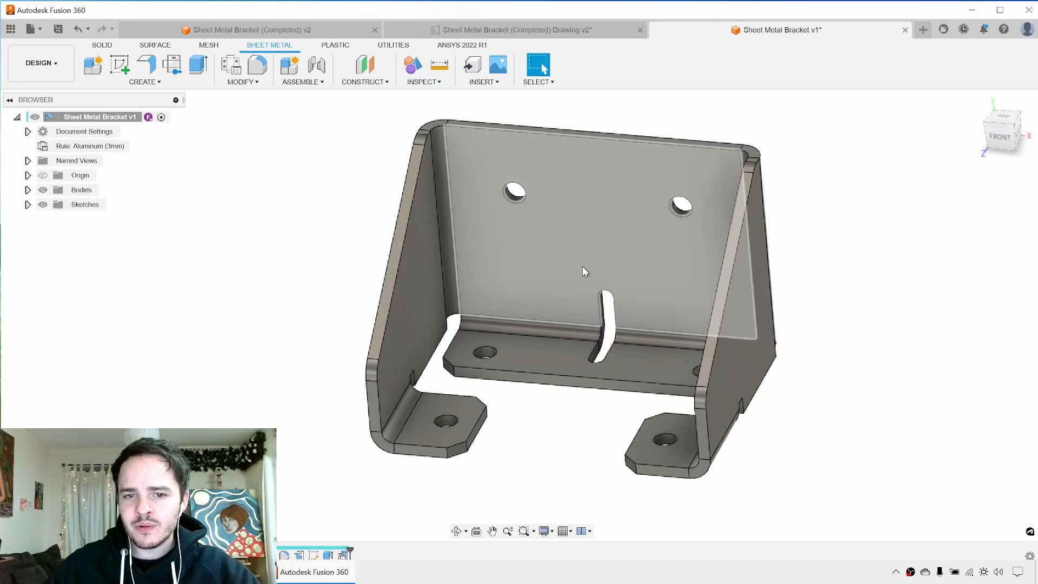
{"action": "middle_click_drag", "start_coordinate": [582, 266], "coordinate": [596, 291], "text": "shift"}
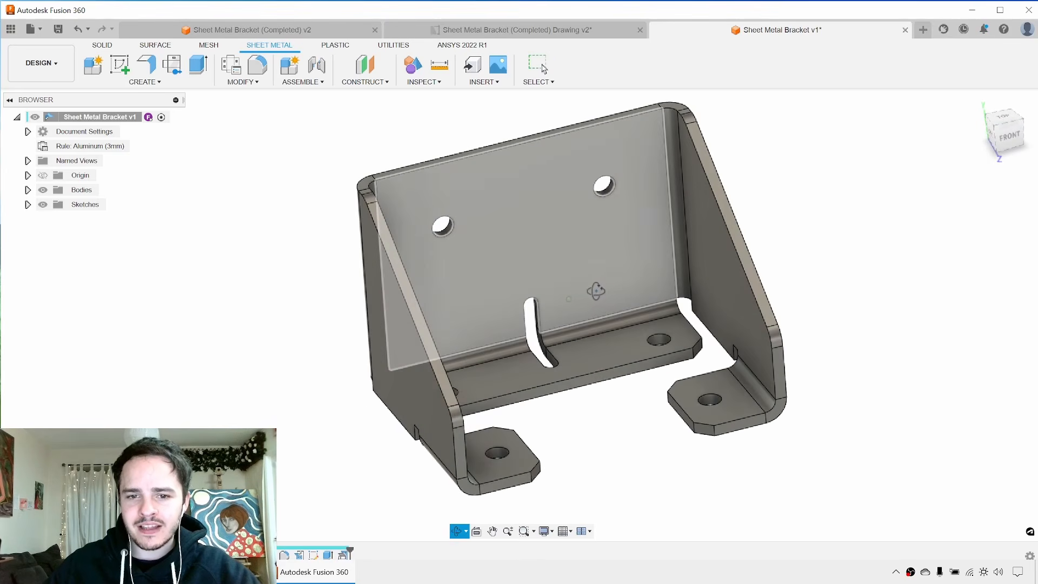
{"action": "middle_click_drag", "start_coordinate": [650, 396], "coordinate": [625, 404]}
{"action": "scroll", "coordinate": [624, 404], "scroll_direction": "down", "scroll_amount": 1}
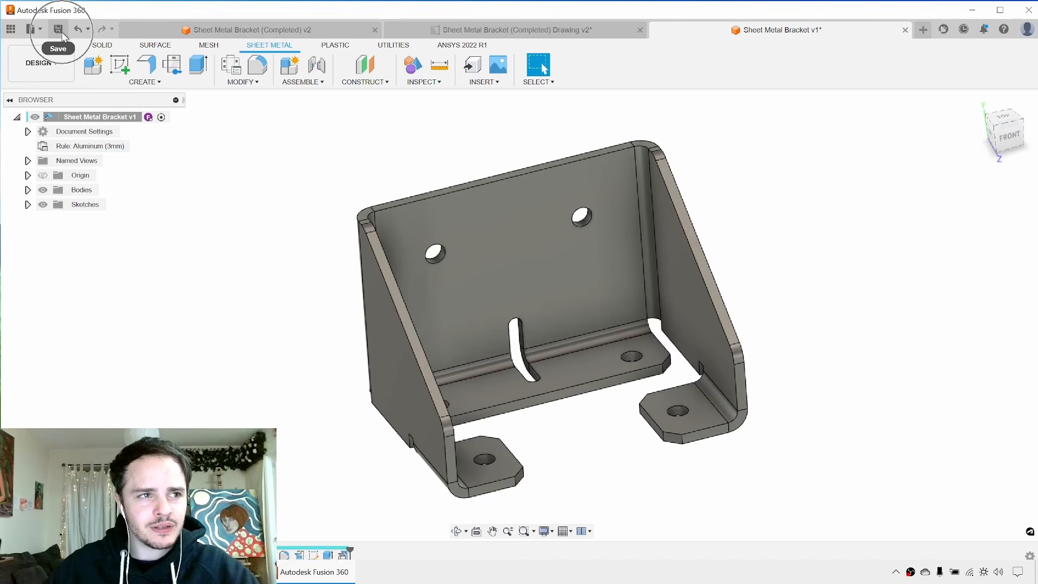
Save the bracket design as a new version with the description "User Saved".
{"action": "left_click", "coordinate": [58, 29]}
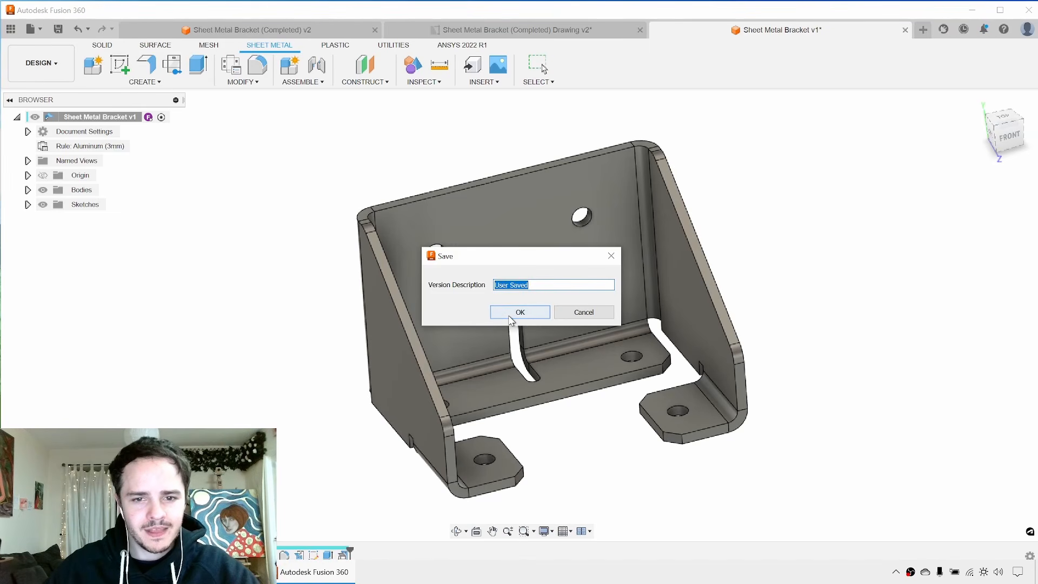
{"action": "left_click", "coordinate": [510, 314]}
{"action": "middle_click_drag", "start_coordinate": [291, 237], "coordinate": [309, 225]}
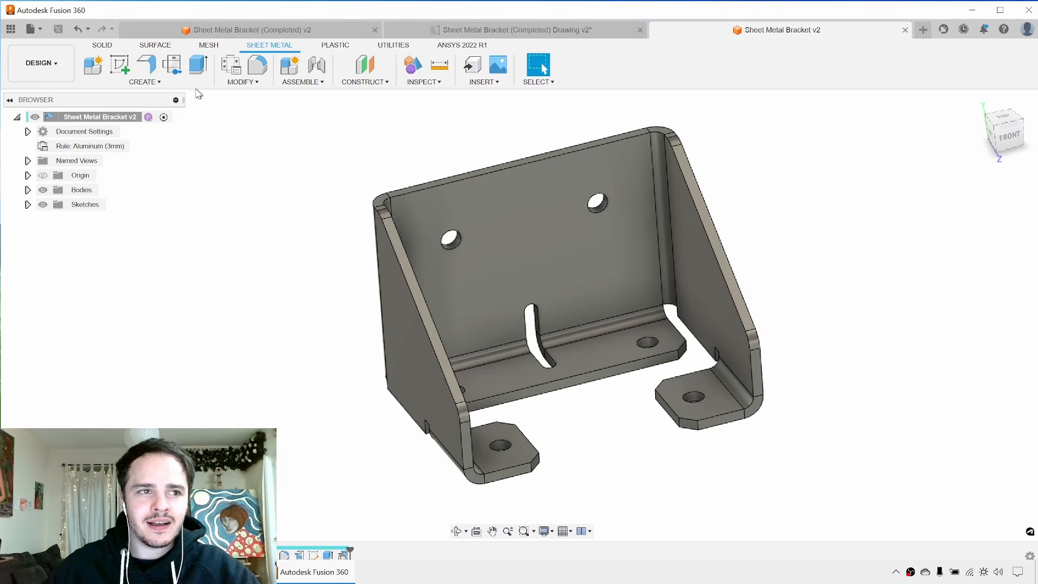
Create a flat pattern of the bracket using the back plate's inner face as the stationary face.
{"action": "left_click", "coordinate": [167, 82]}
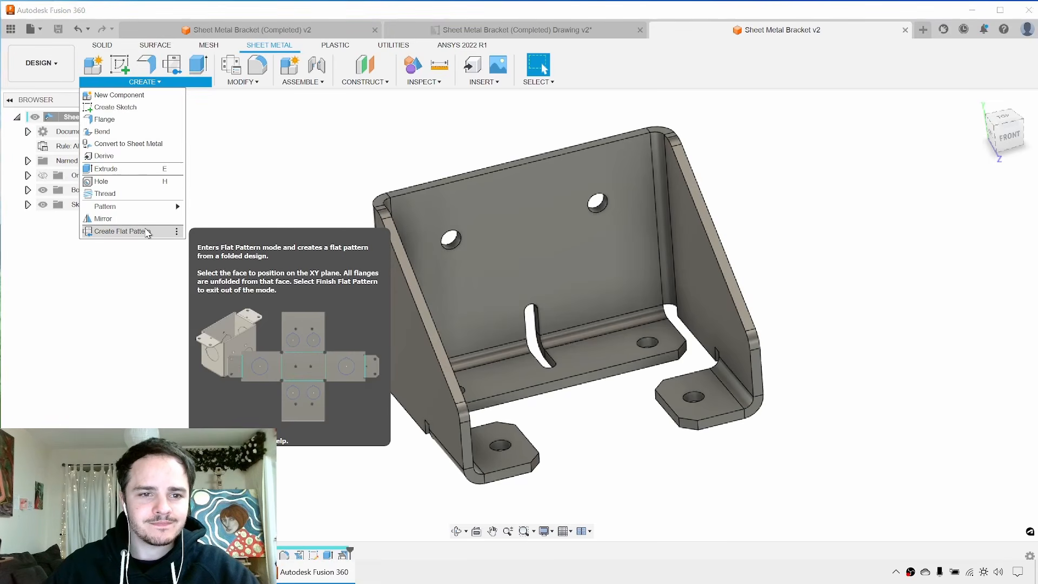
{"action": "left_click", "coordinate": [147, 232]}
{"action": "mouse_move", "coordinate": [309, 209]}
{"action": "middle_mouse_down", "text": "shift"}
{"action": "mouse_move", "coordinate": [322, 199]}
{"action": "mouse_move", "coordinate": [302, 191]}
{"action": "middle_mouse_up", "text": "shift"}
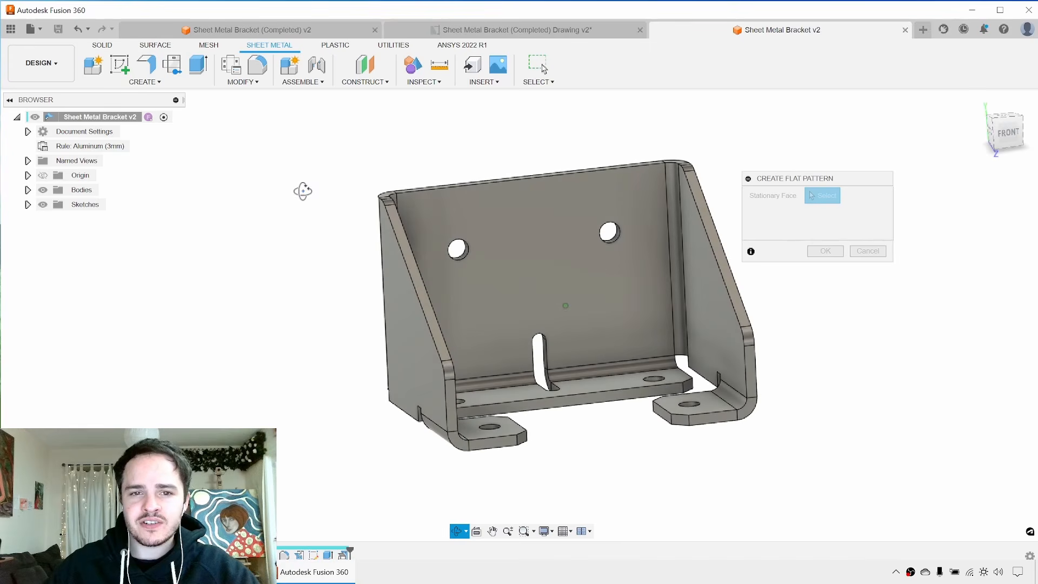
{"action": "left_click", "coordinate": [543, 242]}
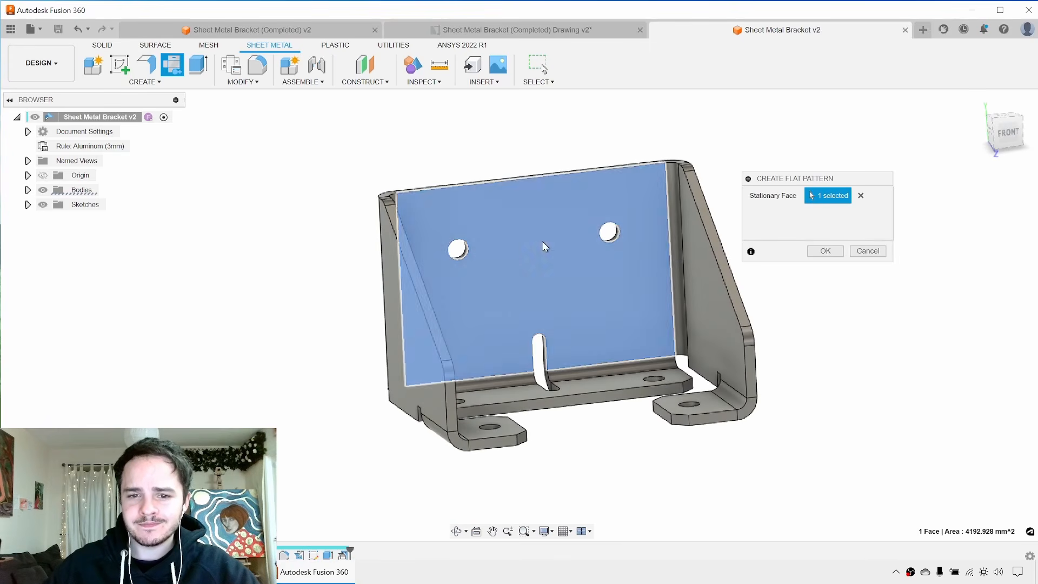
{"action": "left_click", "coordinate": [826, 251]}
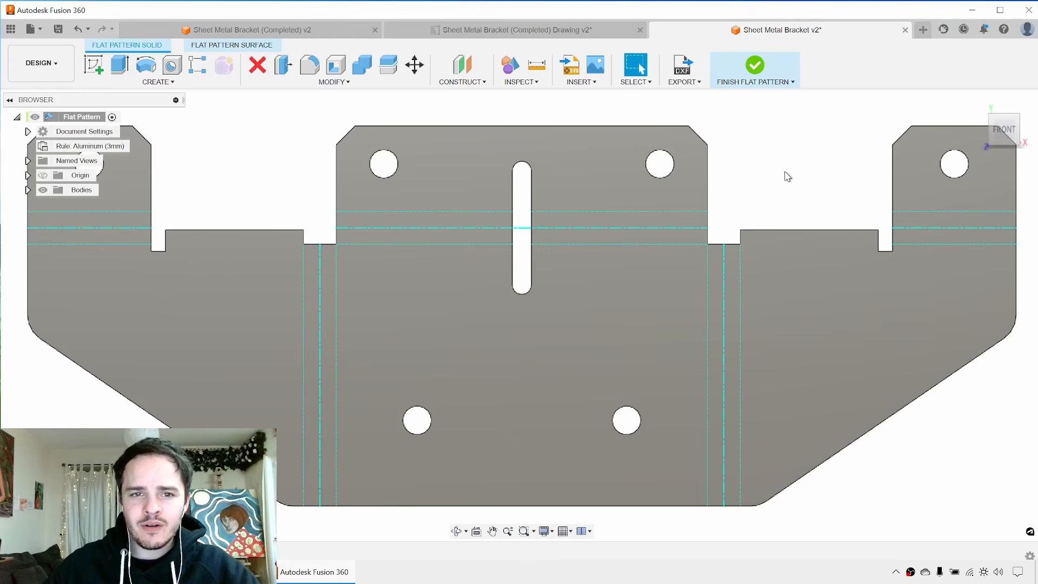
{"action": "scroll", "coordinate": [774, 174], "scroll_direction": "down", "scroll_amount": 2}
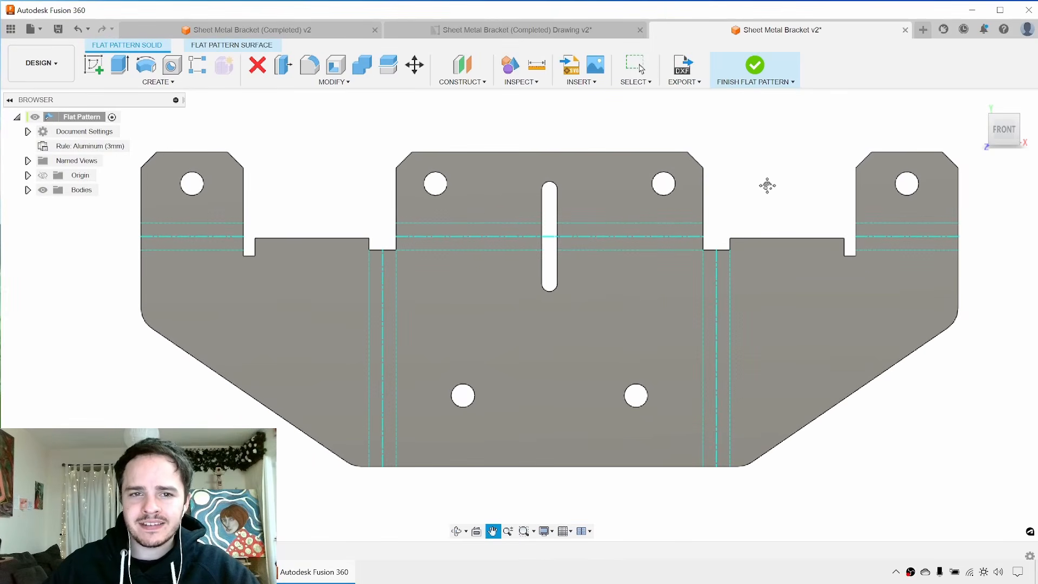
{"action": "key", "text": "Escape"}
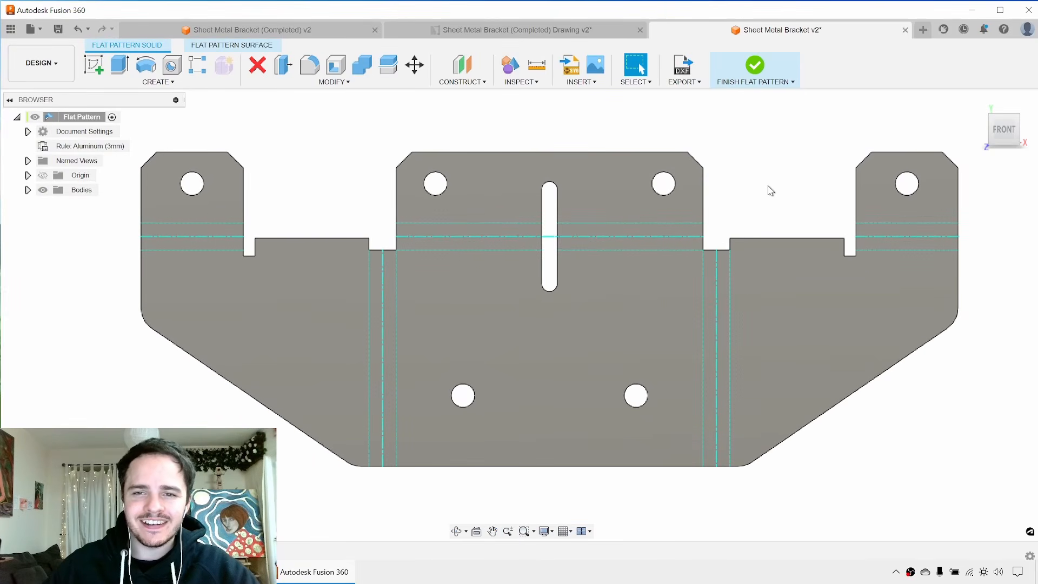
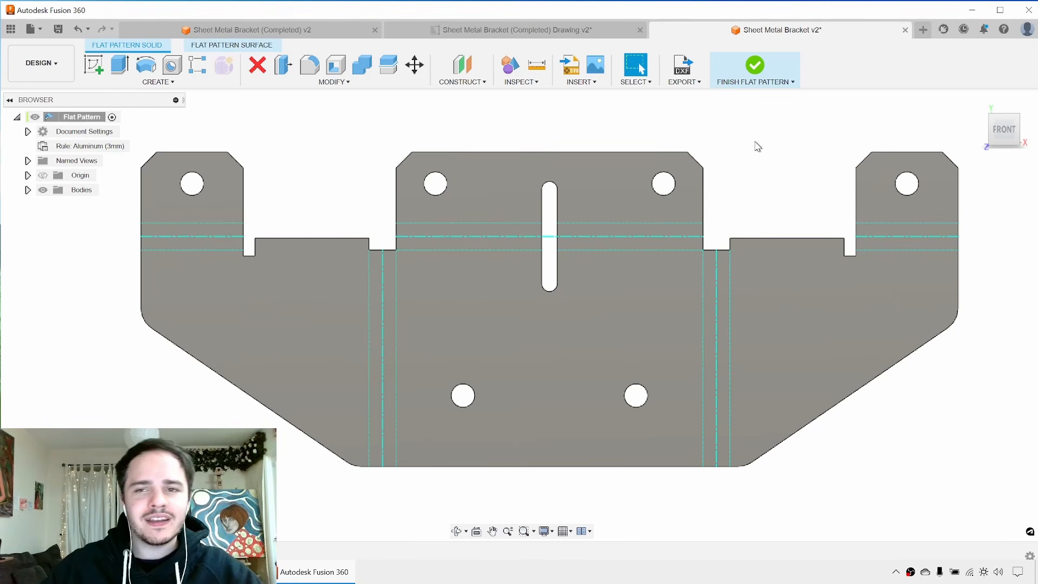
{"action": "left_click", "coordinate": [688, 67]}
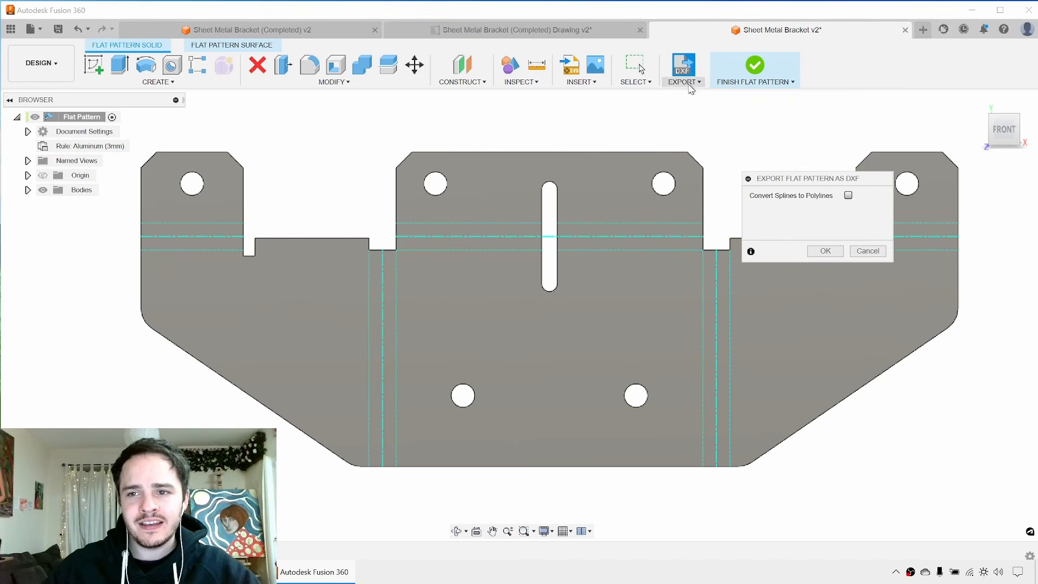
{"action": "left_click", "coordinate": [819, 253]}
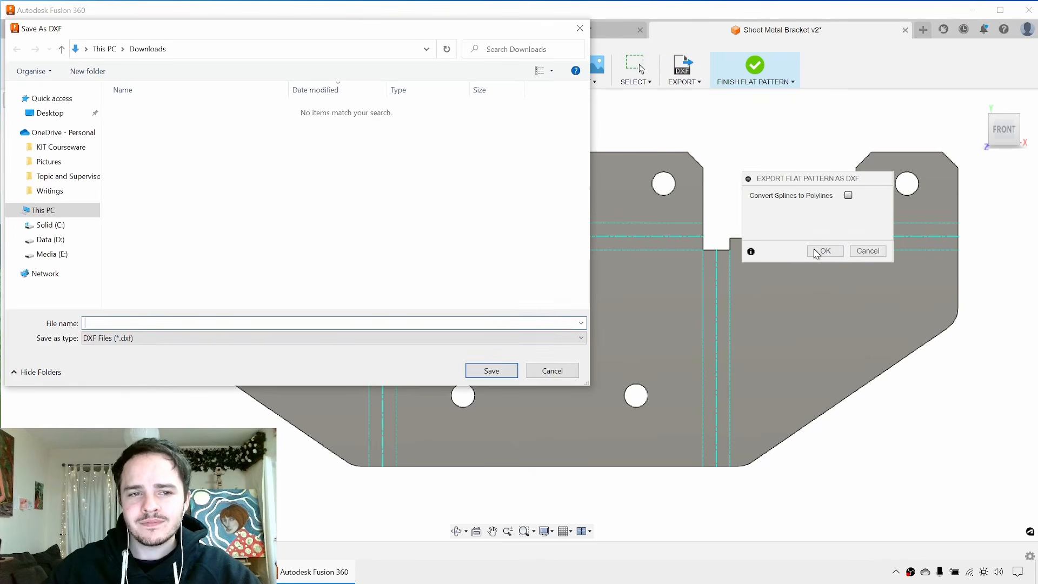
{"action": "type", "text": "asdf"}
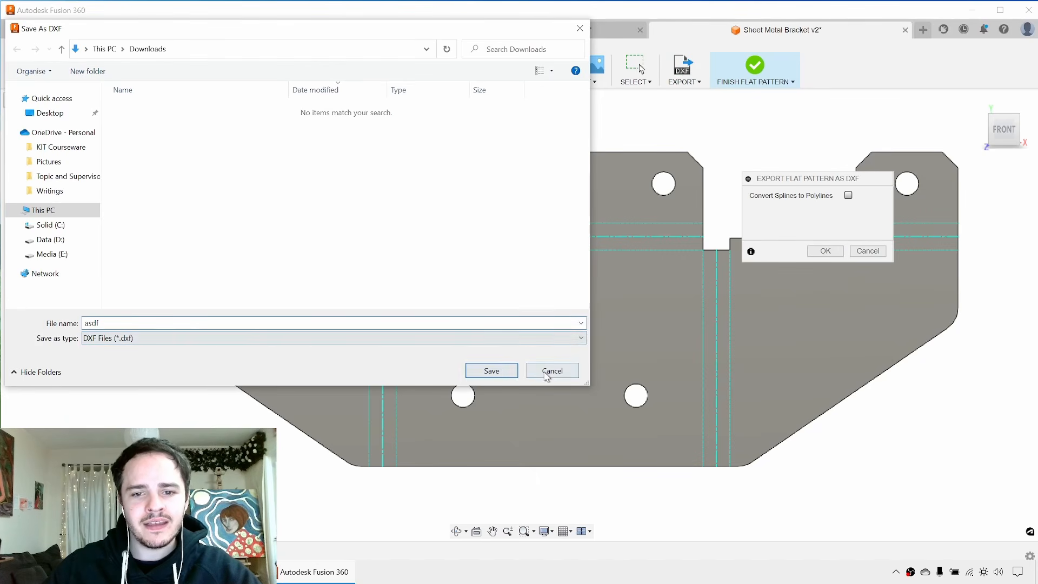
{"action": "left_click", "coordinate": [551, 371]}
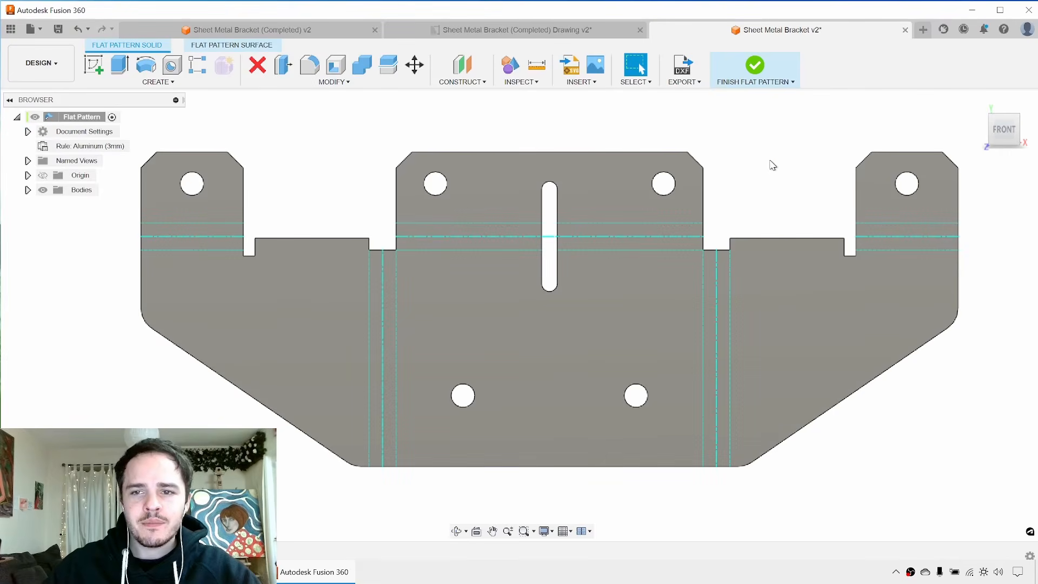
Start a sketch on the flat pattern's front face and project the whole face outline, including its holes and slot, into it.
{"action": "left_click", "coordinate": [95, 65]}
{"action": "left_click", "coordinate": [283, 285]}
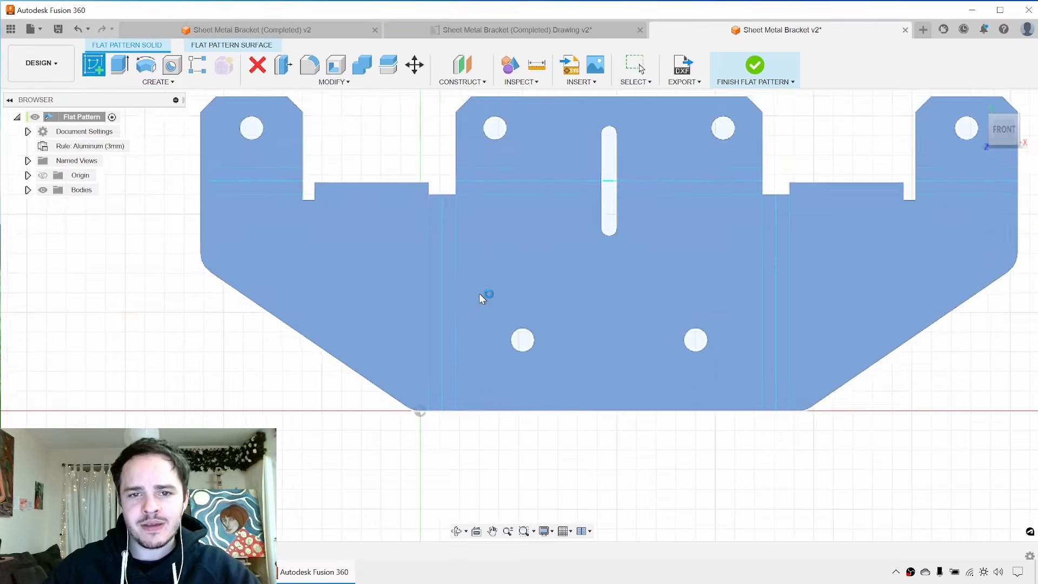
{"action": "left_click", "coordinate": [479, 293]}
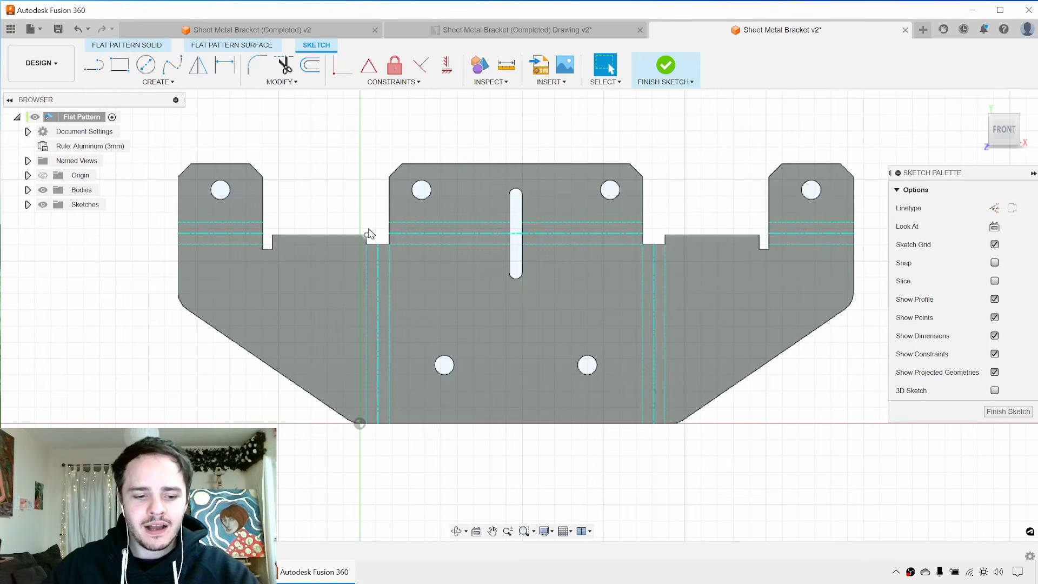
{"action": "key", "text": "p"}
{"action": "left_click", "coordinate": [310, 294]}
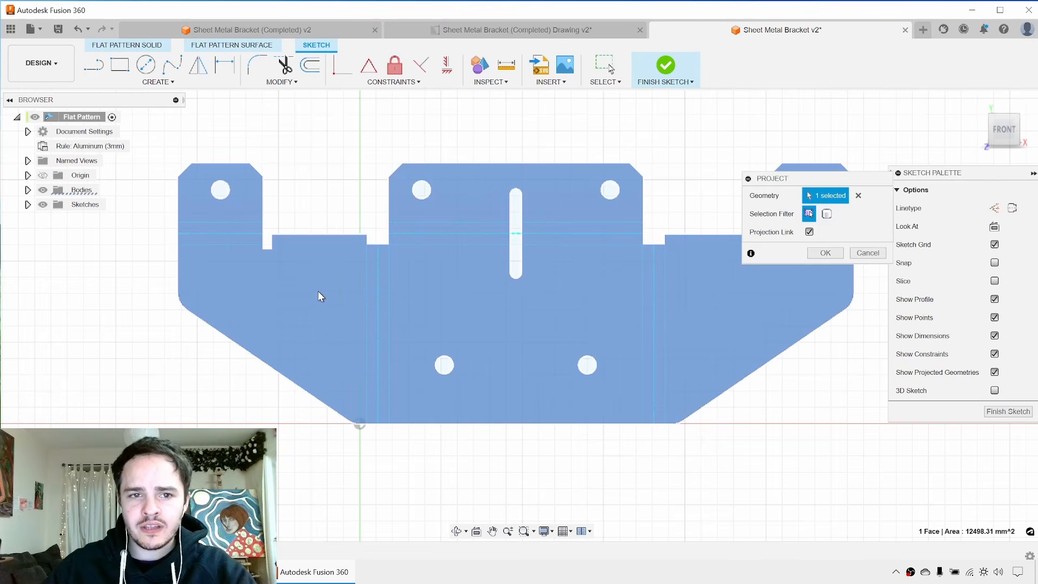
{"action": "key", "text": "Return"}
Project the centre lines of all five bends into the sketch and finish it.
{"action": "key", "text": "p"}
{"action": "left_click", "coordinate": [238, 233]}
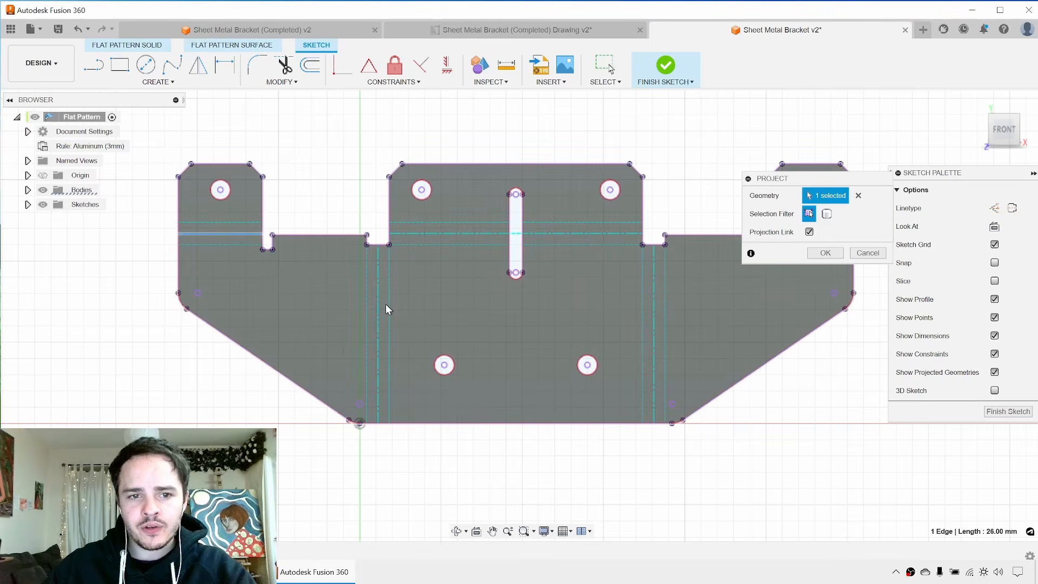
{"action": "left_click", "coordinate": [378, 300]}
{"action": "left_click", "coordinate": [432, 232]}
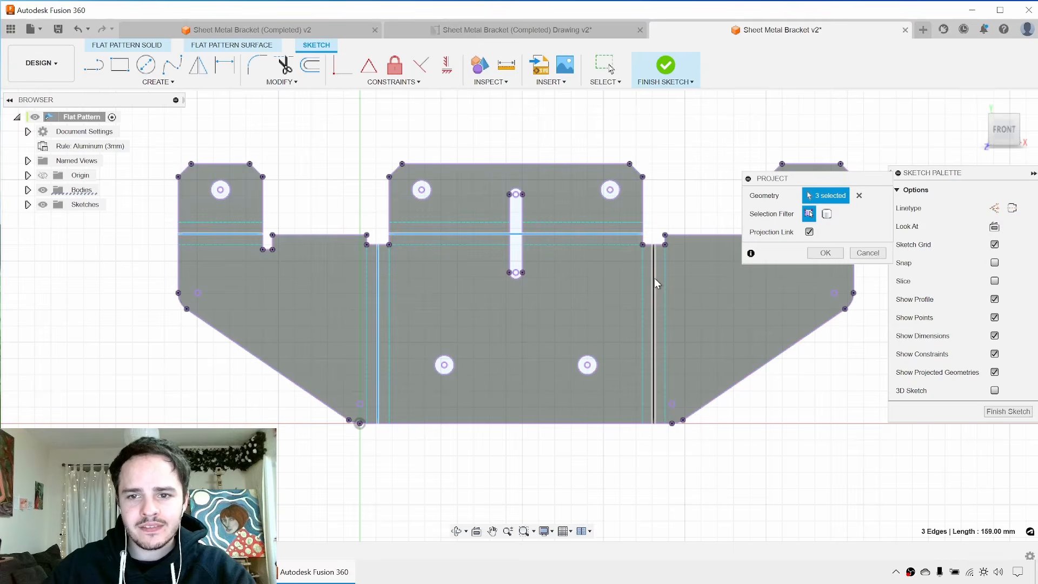
{"action": "left_click", "coordinate": [655, 278]}
{"action": "middle_click_drag", "start_coordinate": [703, 258], "coordinate": [629, 286]}
{"action": "left_click", "coordinate": [728, 262]}
{"action": "left_click", "coordinate": [825, 252]}
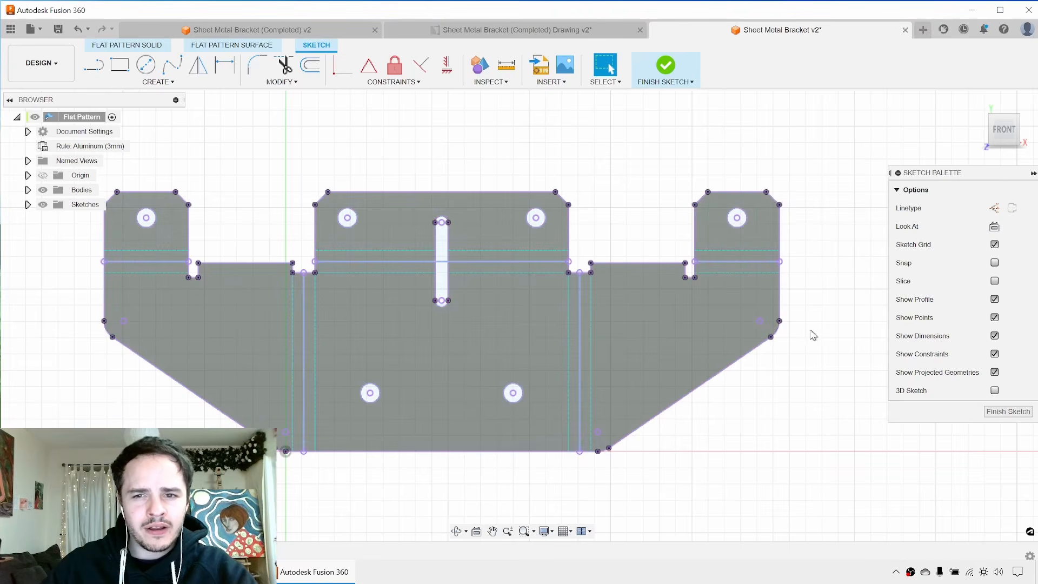
{"action": "left_click", "coordinate": [1007, 411]}
{"action": "middle_click_drag", "start_coordinate": [811, 330], "coordinate": [876, 316]}
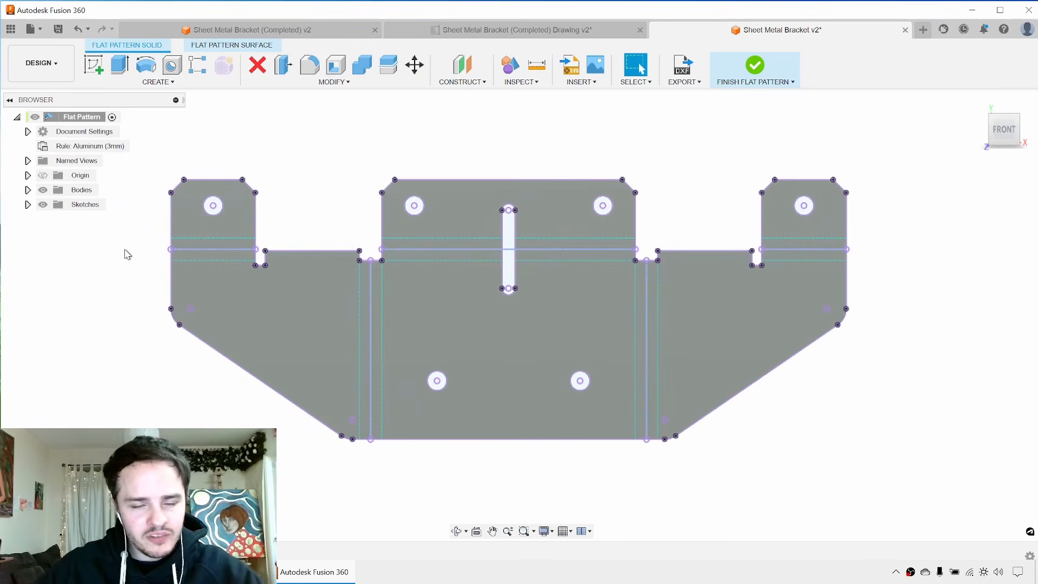
Save the flat pattern's projected sketch as a DXF file named asdf in the Downloads folder.
{"action": "left_click", "coordinate": [28, 205]}
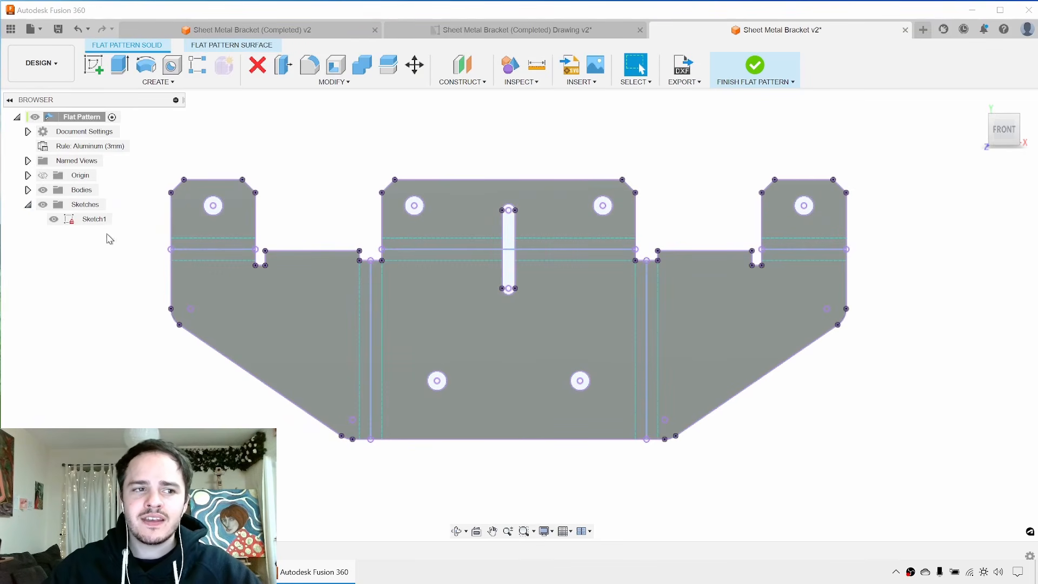
{"action": "left_click", "coordinate": [98, 220]}
{"action": "left_click", "coordinate": [104, 259]}
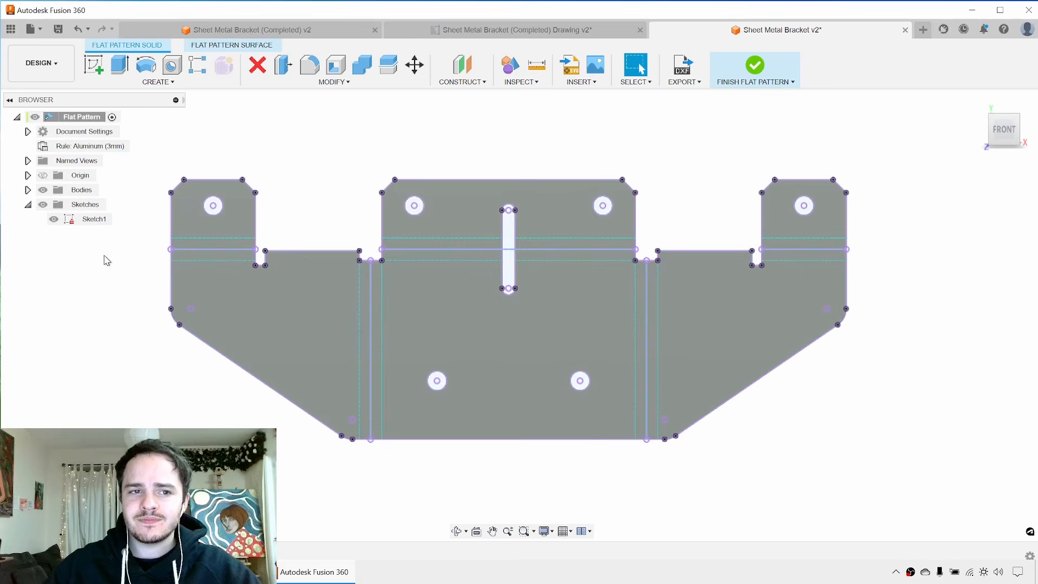
{"action": "right_click", "coordinate": [101, 223]}
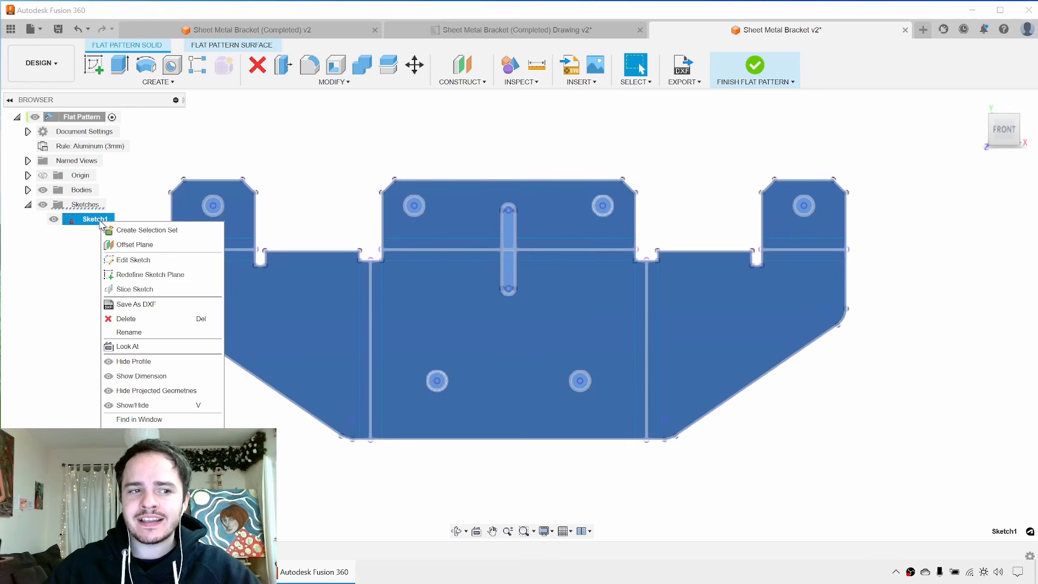
{"action": "left_click", "coordinate": [150, 306]}
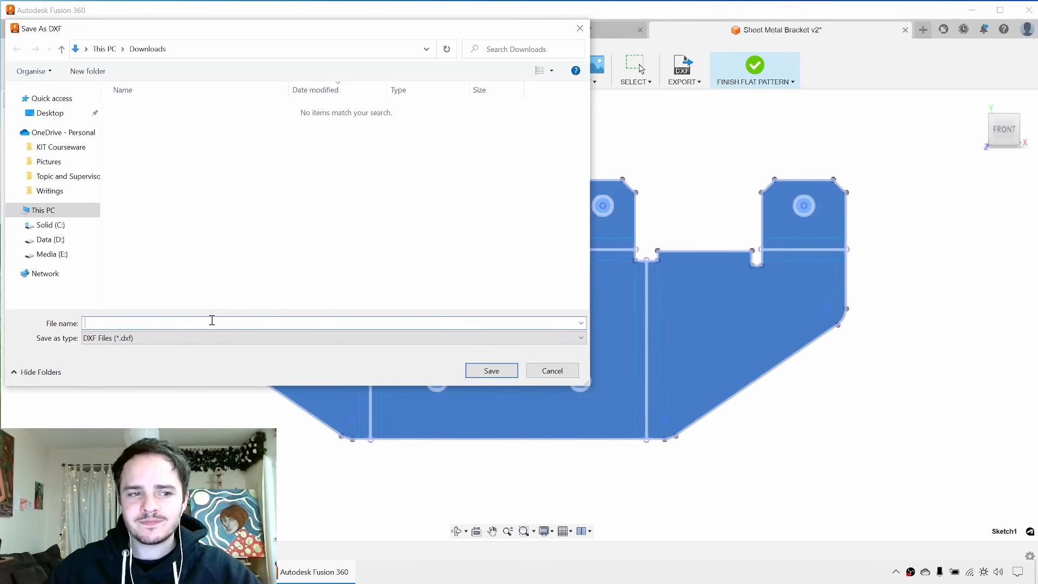
{"action": "type", "text": "asdf"}
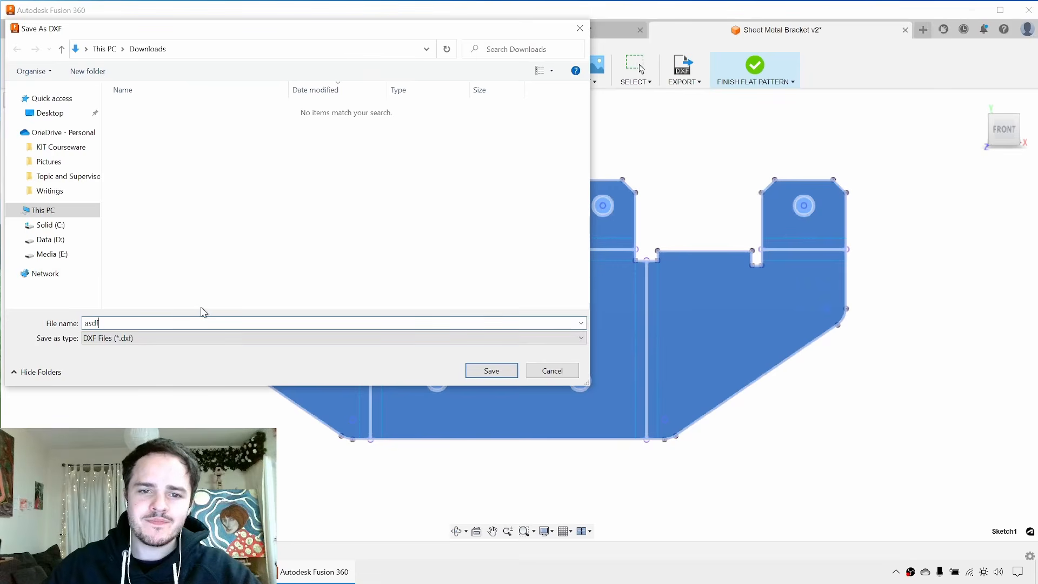
{"action": "key", "text": "Return"}
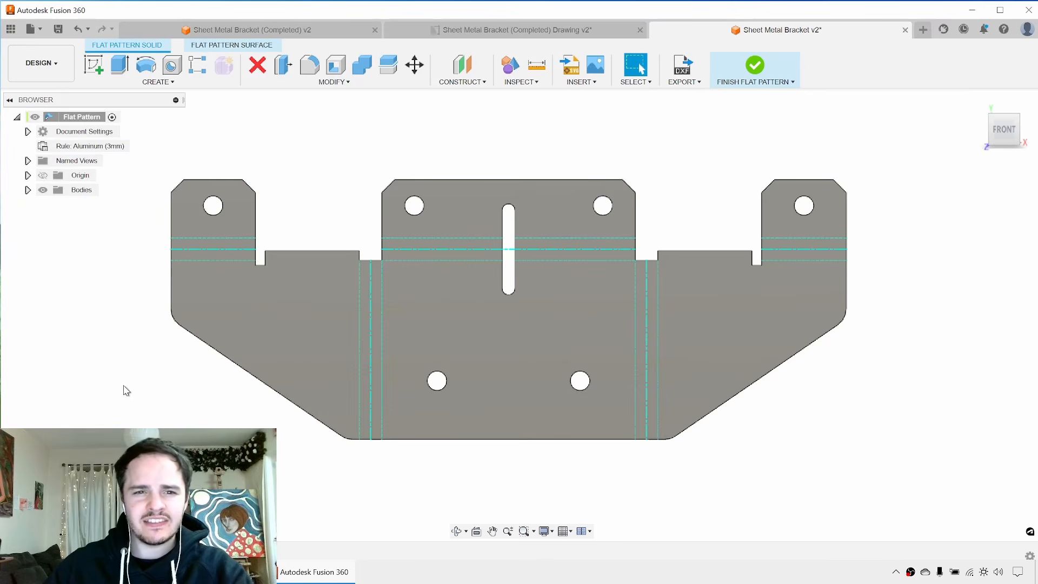
Finish the flat pattern and create a new drawing of the folded bracket design with the Nemo Template 2020 template.
{"action": "middle_click_drag", "start_coordinate": [126, 390], "coordinate": [332, 375]}
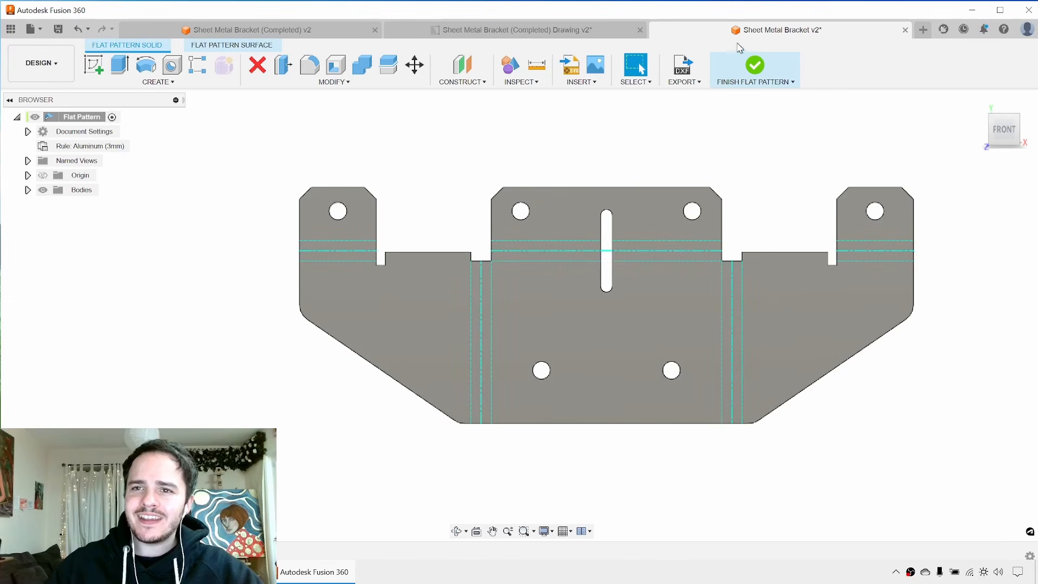
{"action": "left_click", "coordinate": [759, 66]}
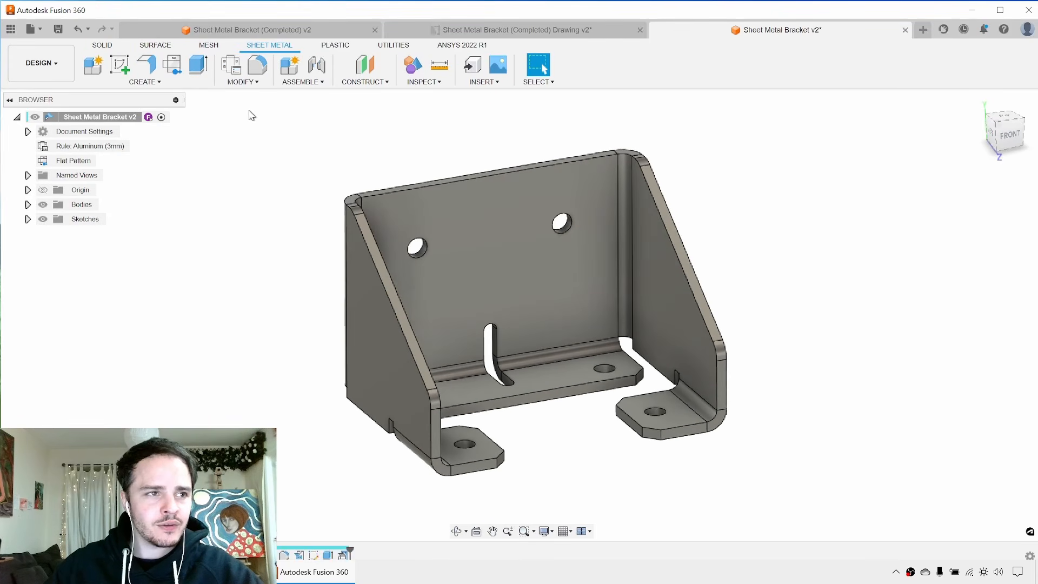
{"action": "left_click", "coordinate": [54, 66]}
{"action": "mouse_move", "coordinate": [46, 223]}
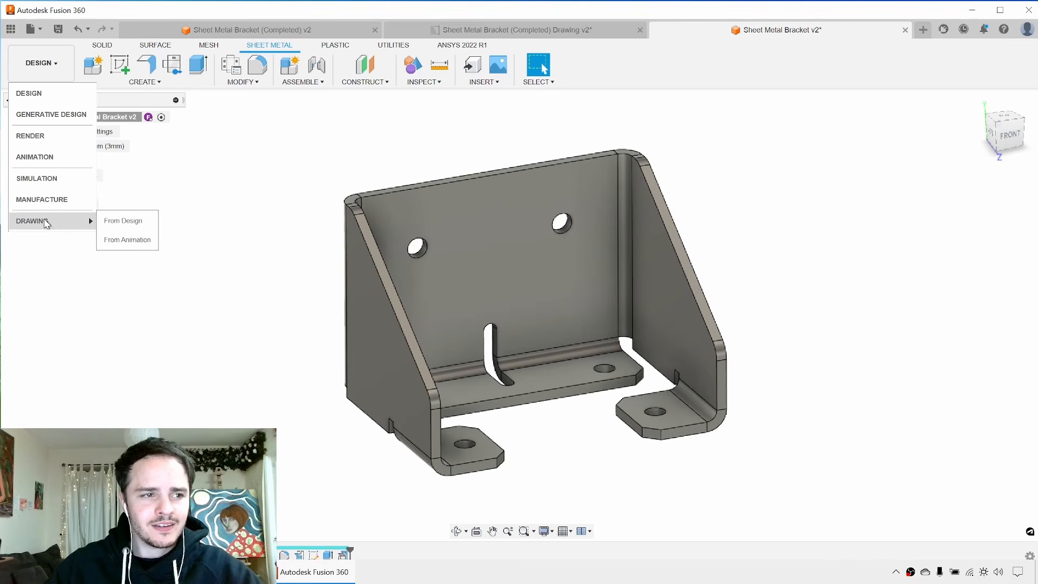
{"action": "left_click", "coordinate": [135, 223]}
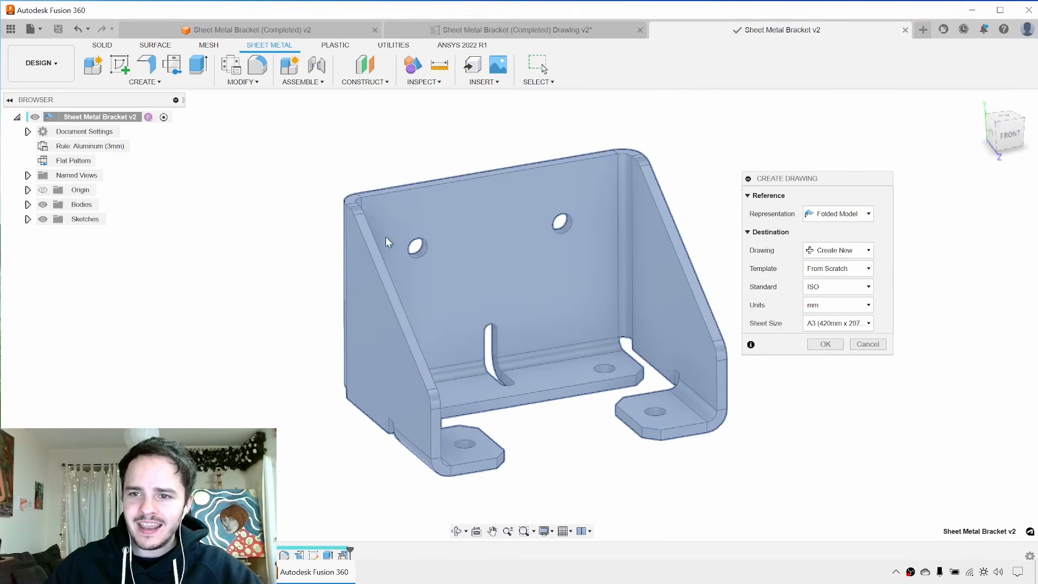
{"action": "left_click", "coordinate": [864, 253]}
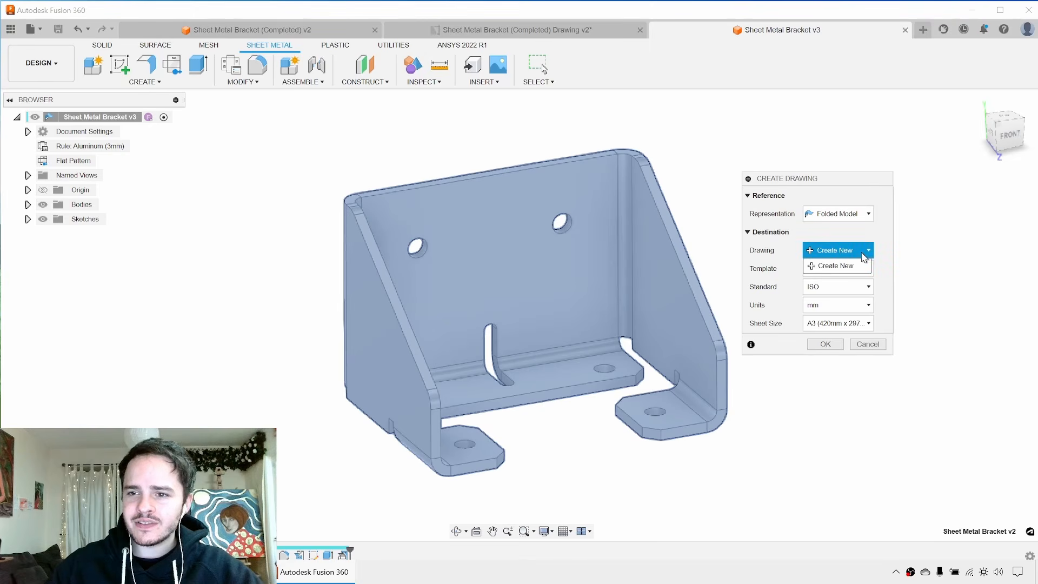
{"action": "left_click", "coordinate": [863, 266]}
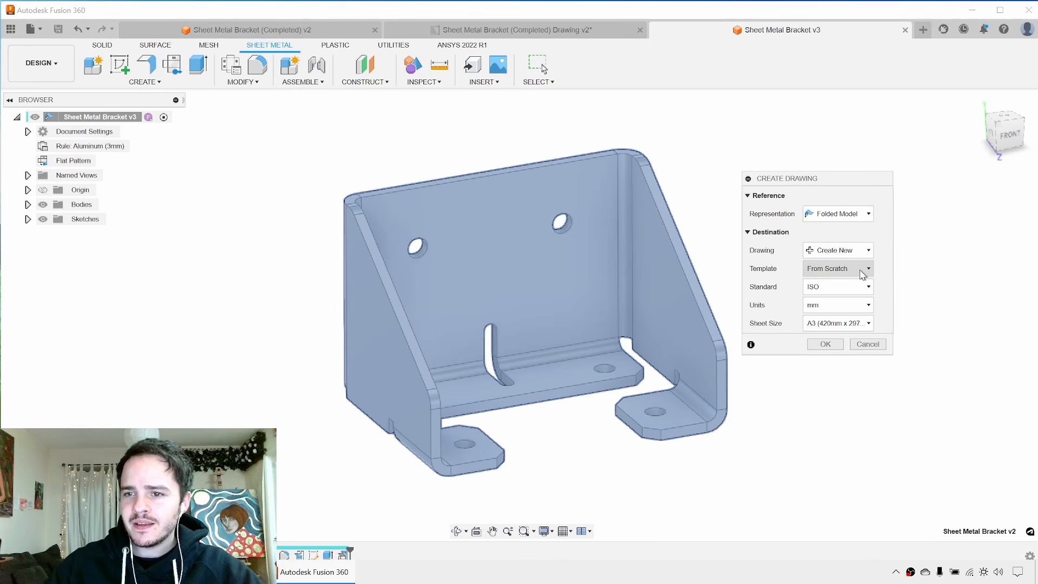
{"action": "left_click", "coordinate": [862, 273]}
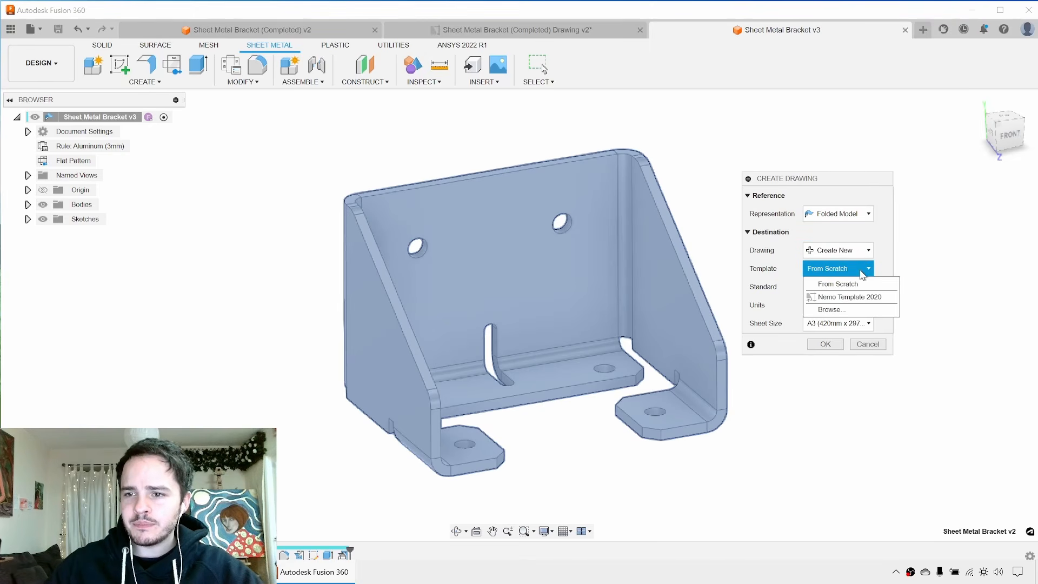
{"action": "left_click", "coordinate": [844, 298]}
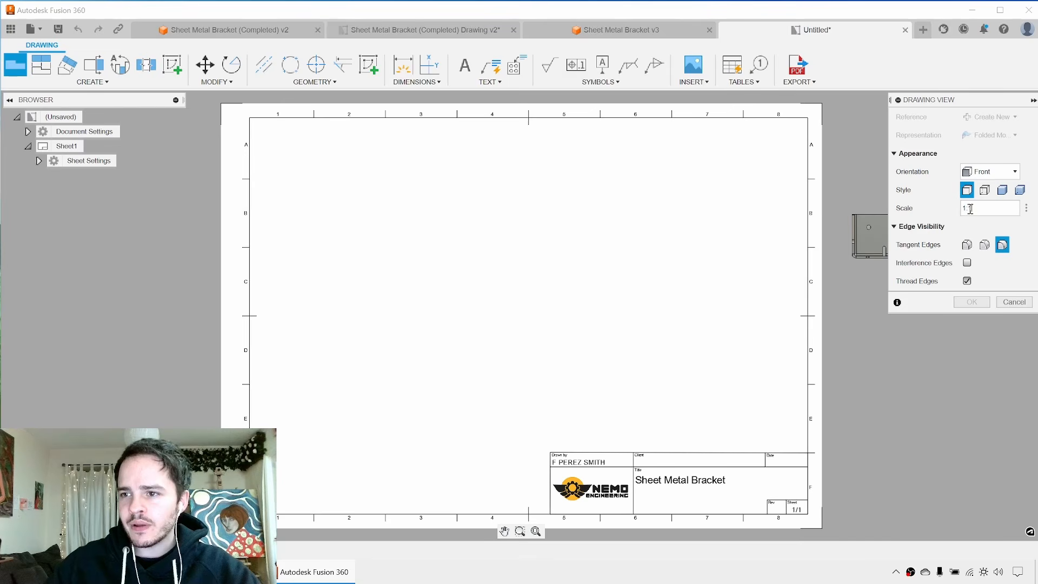
Place a front base view at 1:1 scale on the sheet and move it into the sheet's upper-left area.
{"action": "type", "text": "1"}
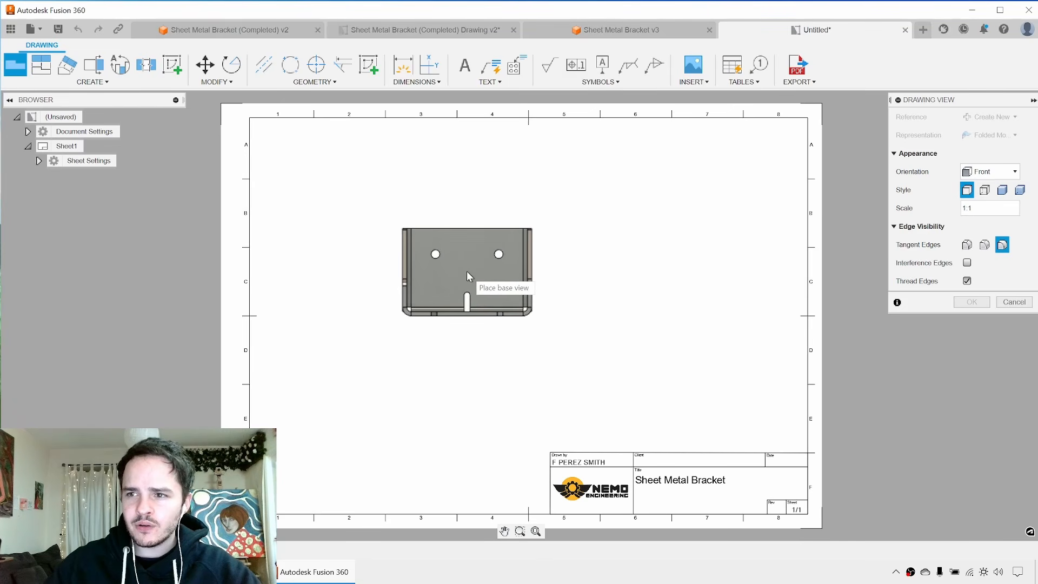
{"action": "left_click", "coordinate": [400, 232]}
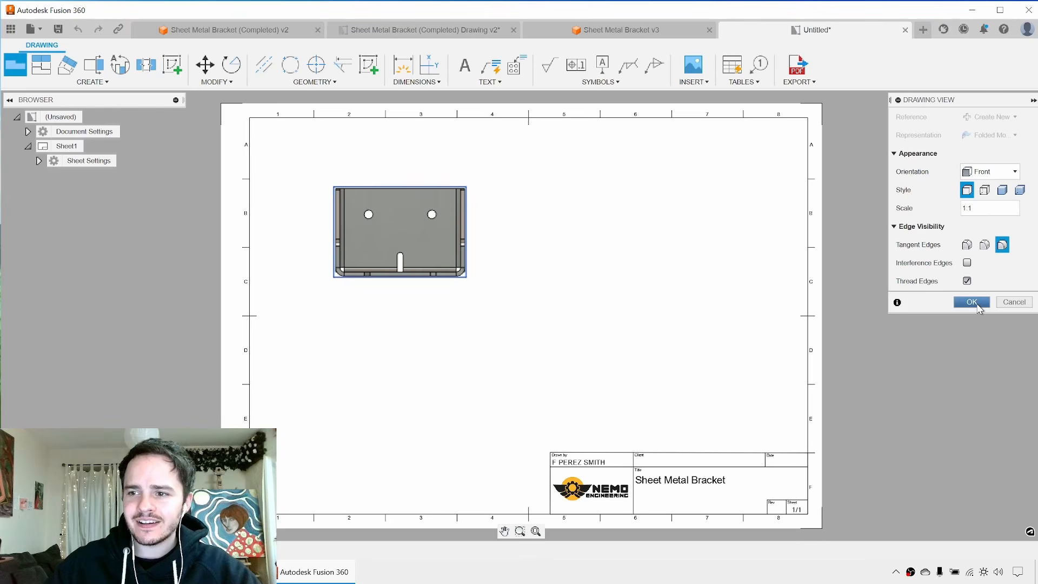
{"action": "left_click", "coordinate": [978, 307]}
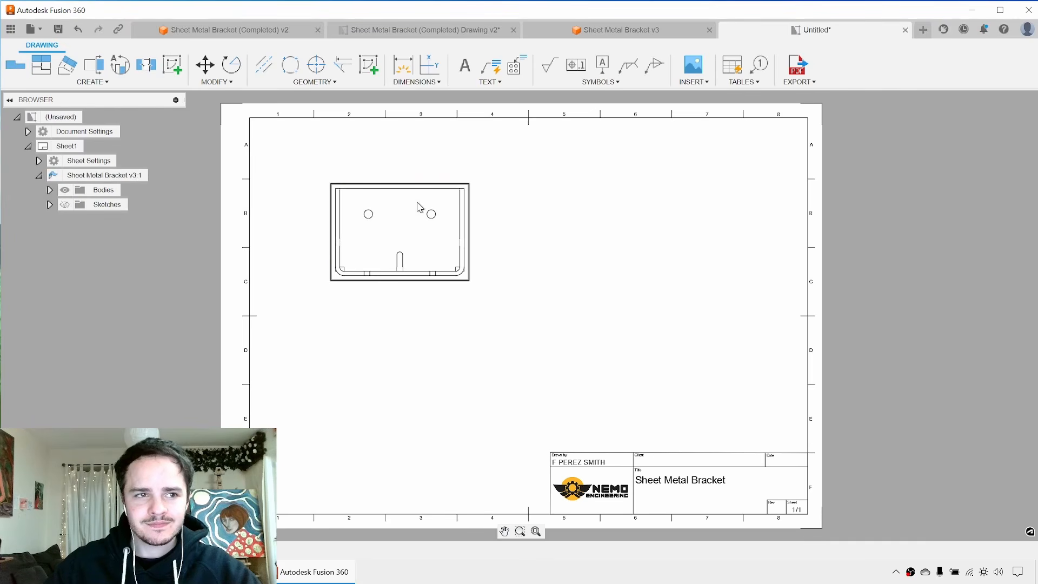
{"action": "mouse_move", "coordinate": [431, 241]}
{"action": "left_mouse_down"}
{"action": "mouse_move", "coordinate": [408, 258]}
{"action": "mouse_move", "coordinate": [430, 225]}
{"action": "mouse_move", "coordinate": [390, 251]}
{"action": "mouse_move", "coordinate": [412, 231]}
{"action": "mouse_move", "coordinate": [399, 226]}
{"action": "mouse_move", "coordinate": [409, 219]}
{"action": "left_mouse_up"}
{"action": "left_click", "coordinate": [624, 232]}
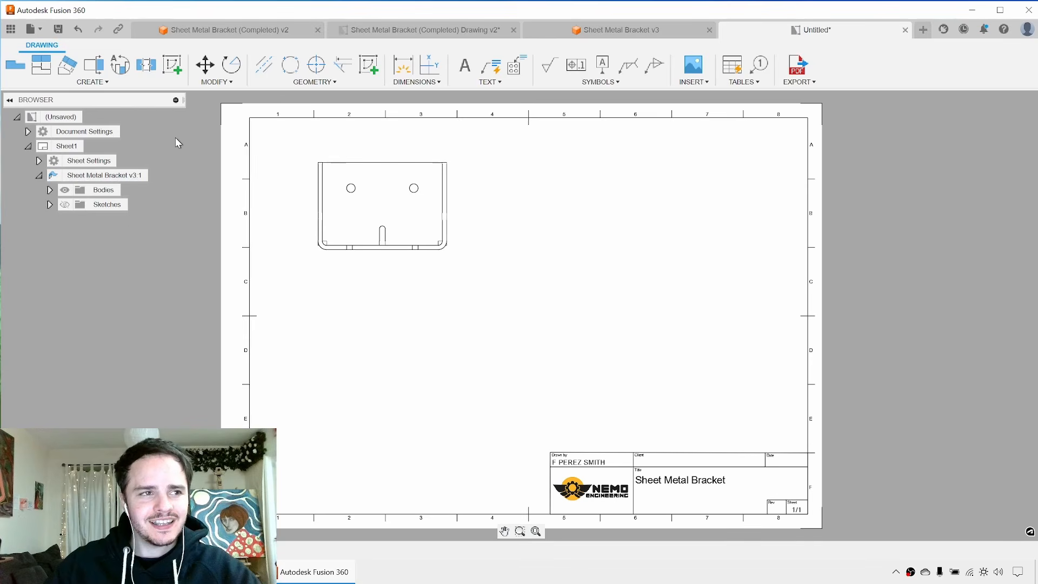
Project three views from the front view: one below it, a side view to its right, and an isometric above the title block.
{"action": "left_click", "coordinate": [42, 70]}
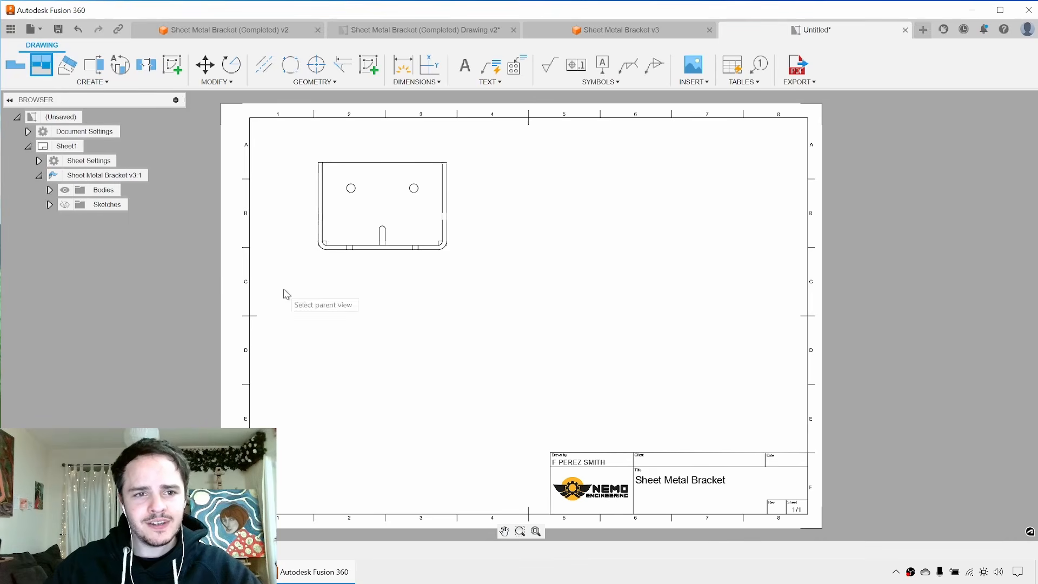
{"action": "left_click", "coordinate": [421, 252]}
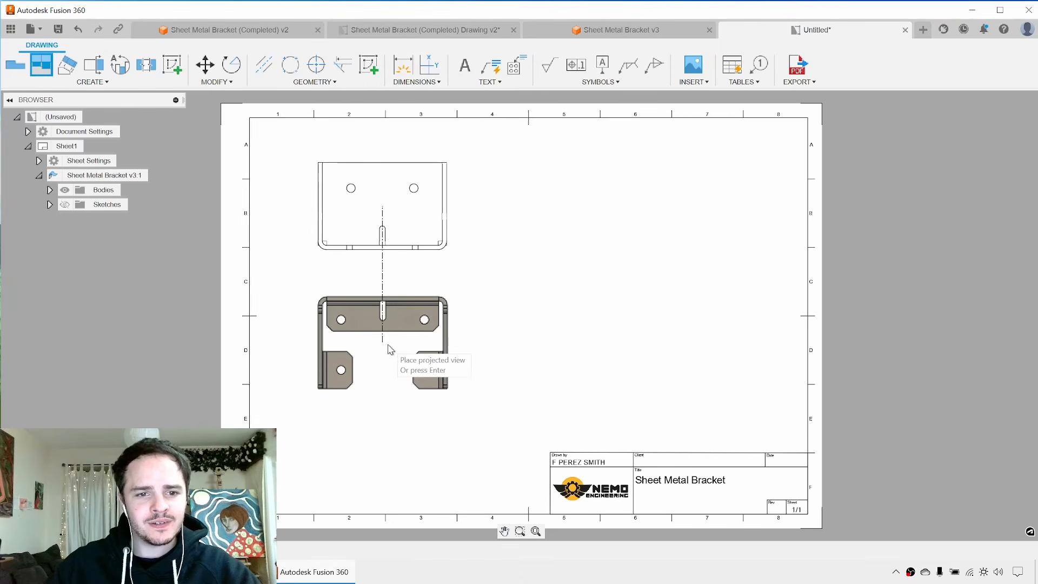
{"action": "left_click", "coordinate": [387, 387]}
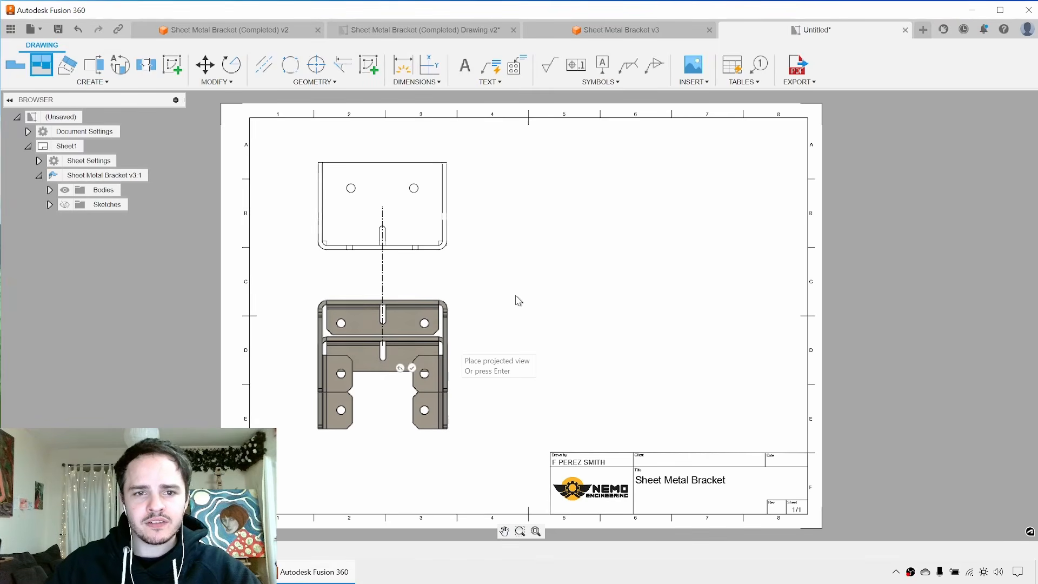
{"action": "left_click", "coordinate": [585, 214]}
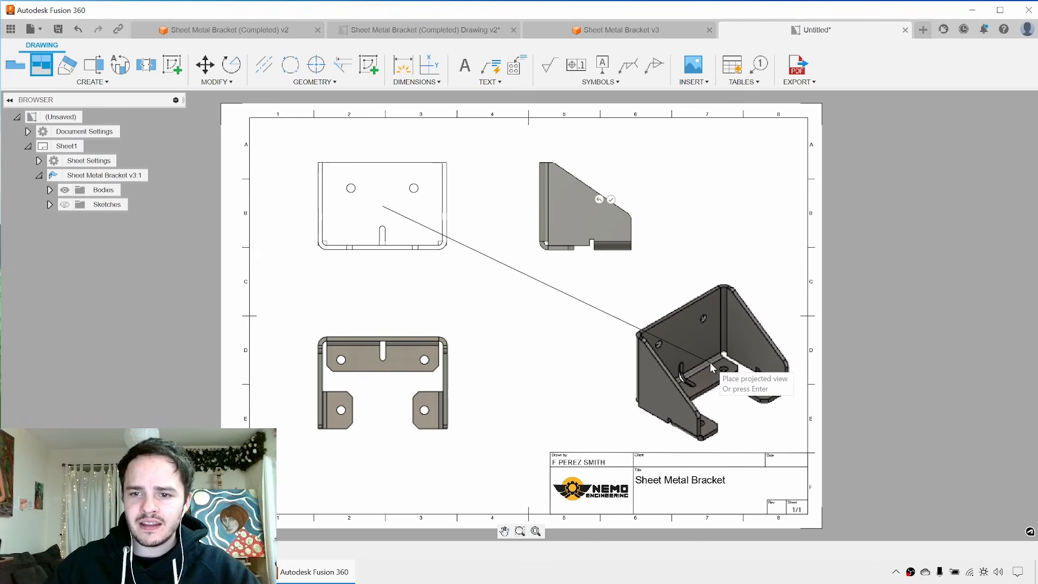
{"action": "left_click", "coordinate": [710, 362]}
{"action": "key", "text": "Return"}
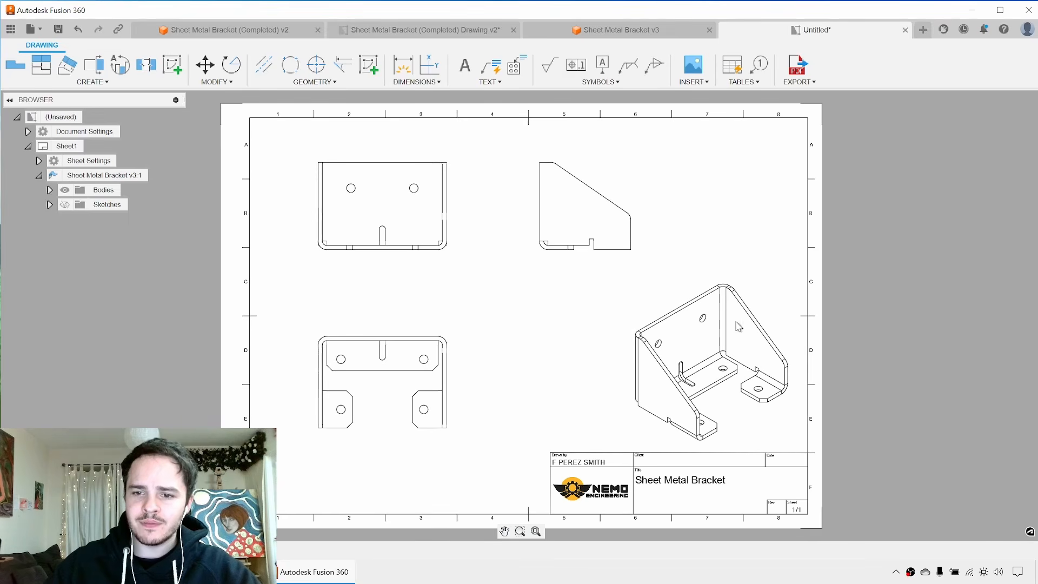
Set the isometric view to Shaded style at 1:2 scale and move it to the sheet's upper-right corner.
{"action": "double_click", "coordinate": [776, 302]}
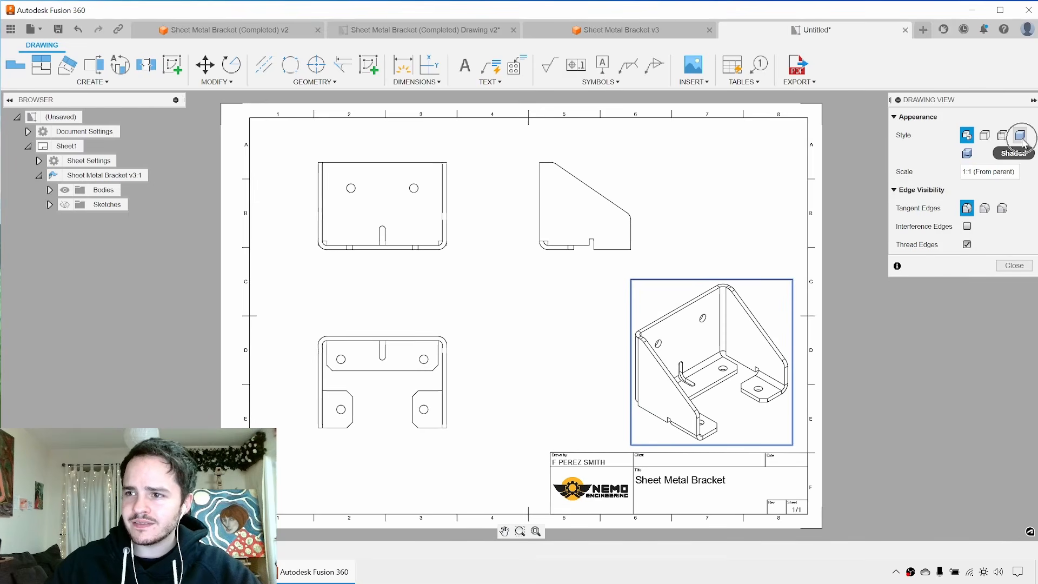
{"action": "left_click", "coordinate": [1022, 137]}
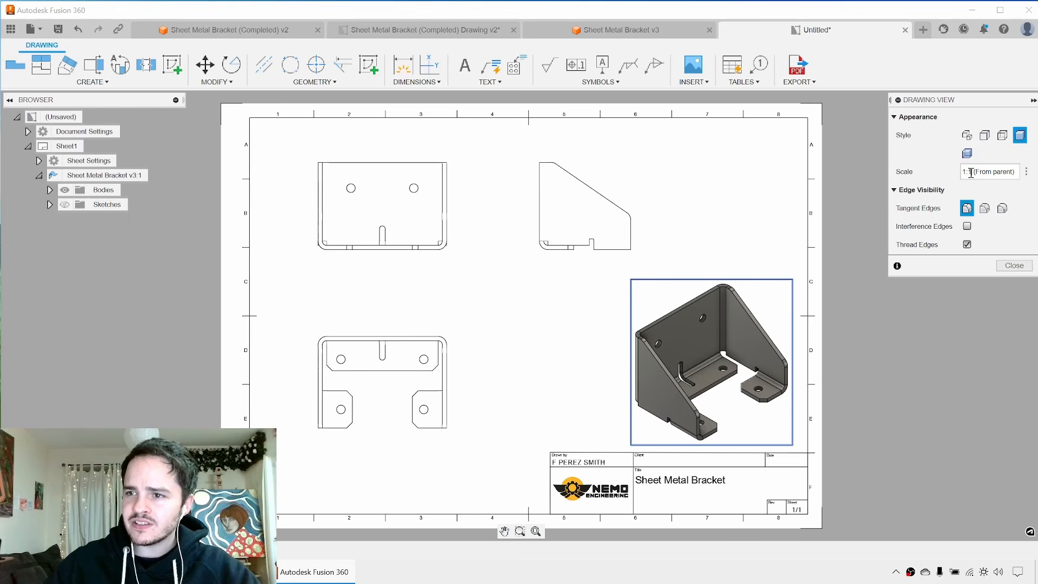
{"action": "type", "text": "2"}
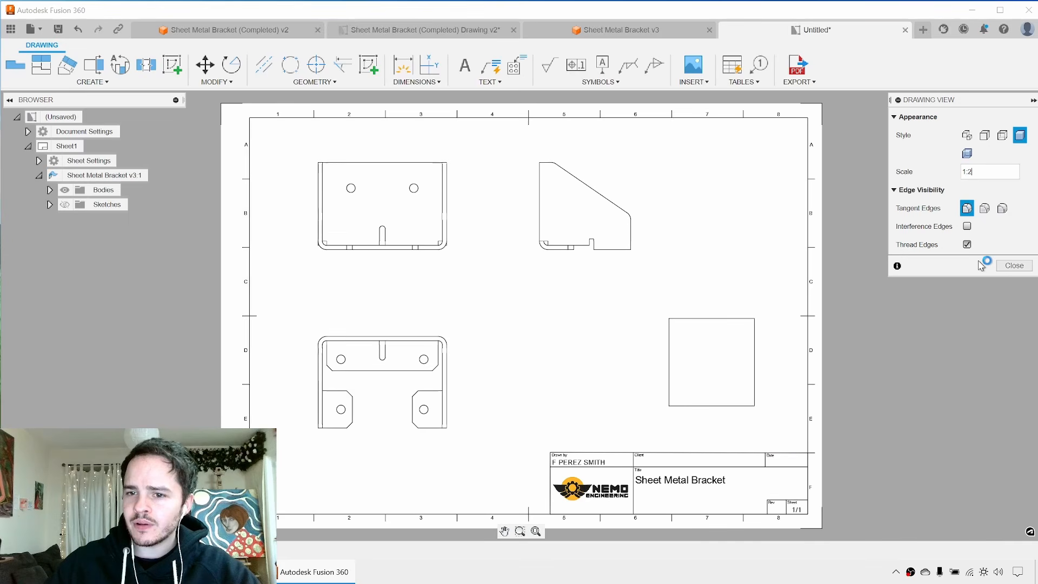
{"action": "left_click", "coordinate": [1002, 269]}
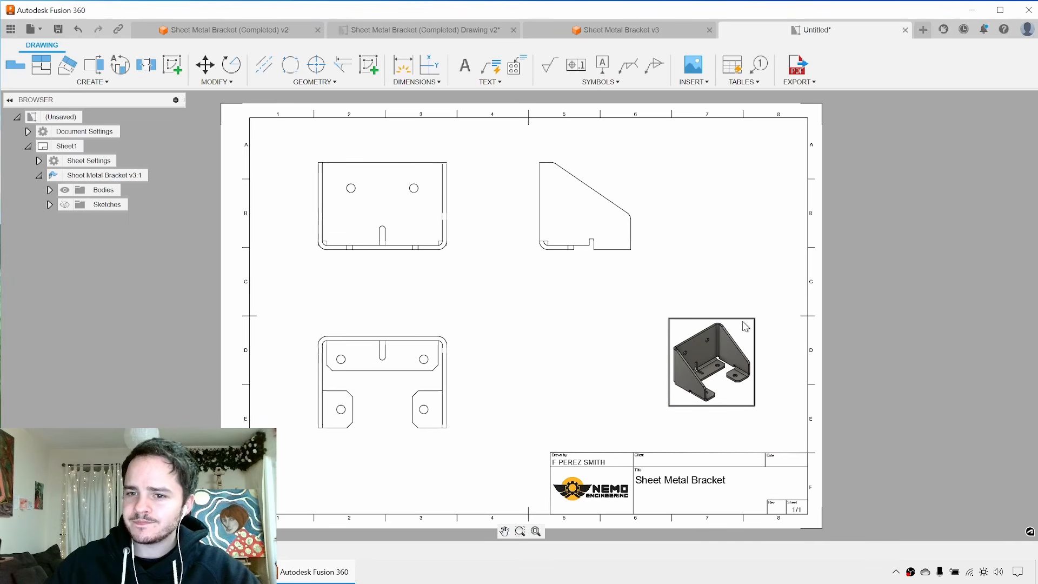
{"action": "left_click_drag", "start_coordinate": [744, 320], "coordinate": [793, 163]}
{"action": "left_click", "coordinate": [791, 124]}
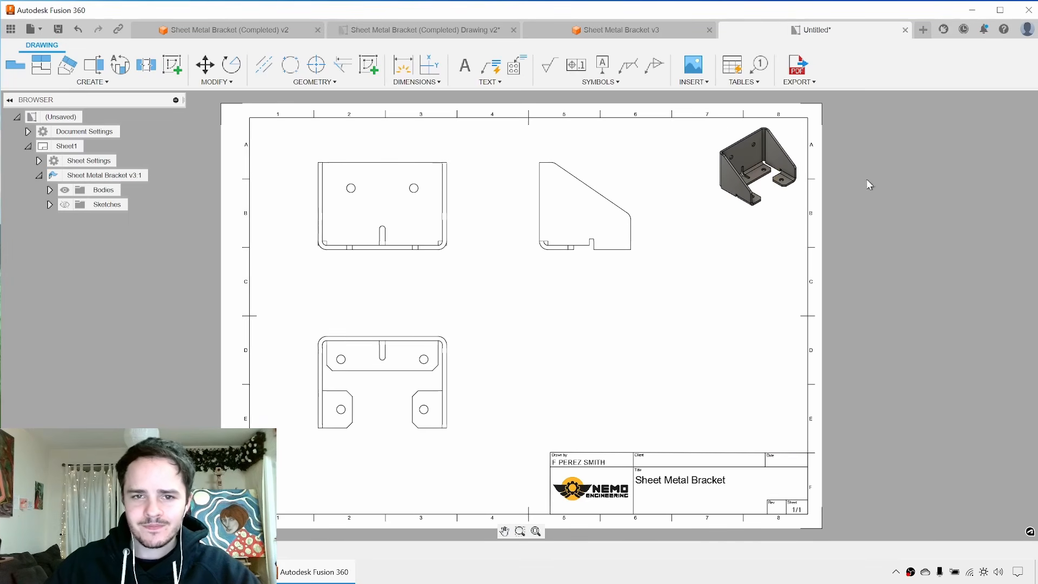
Set the front view's style to Visible and Hidden Edges.
{"action": "left_click", "coordinate": [437, 201]}
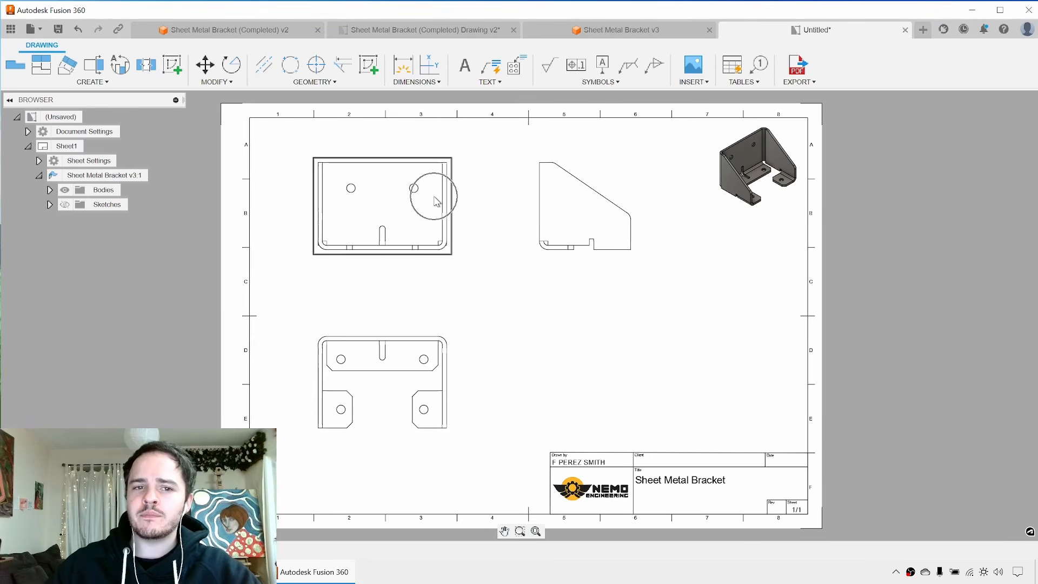
{"action": "double_click", "coordinate": [437, 201]}
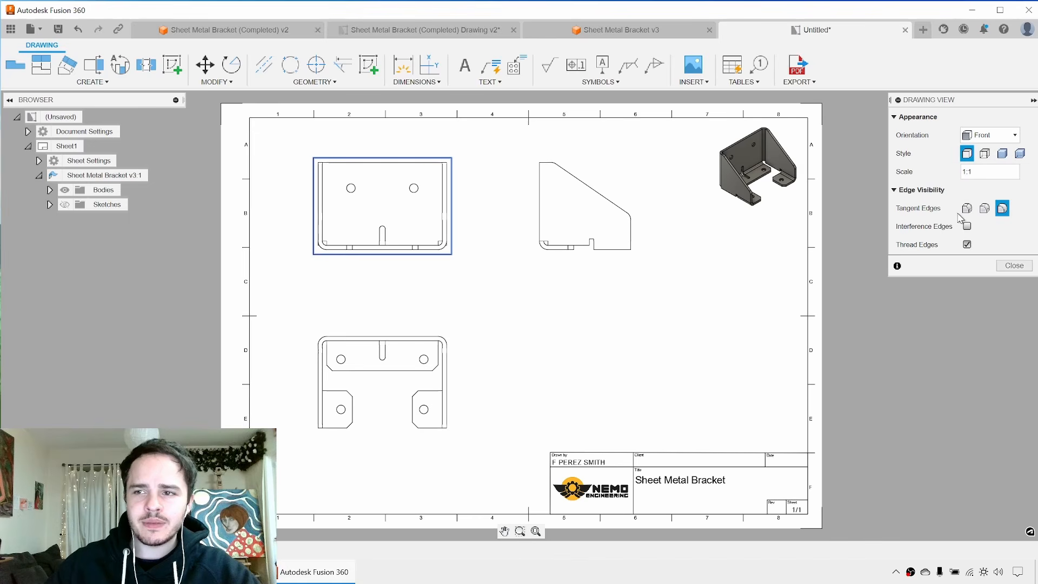
{"action": "left_click", "coordinate": [986, 156]}
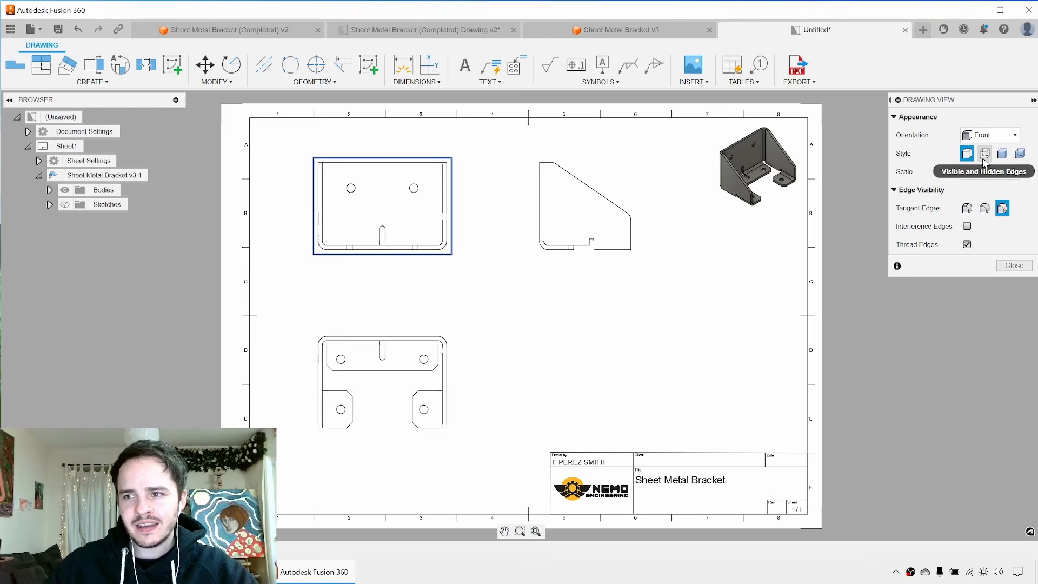
{"action": "left_click", "coordinate": [985, 155]}
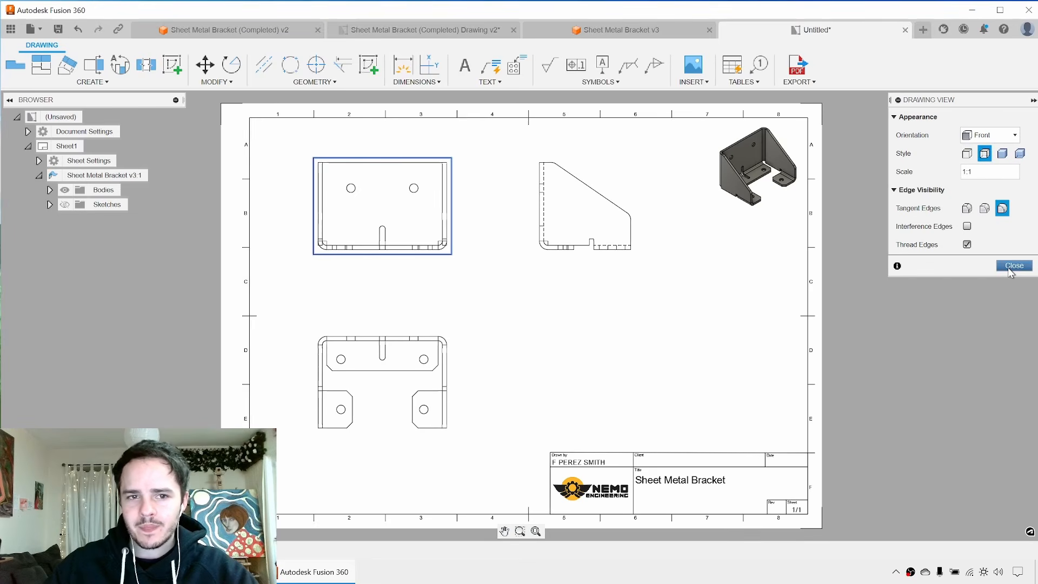
{"action": "left_click", "coordinate": [1010, 266]}
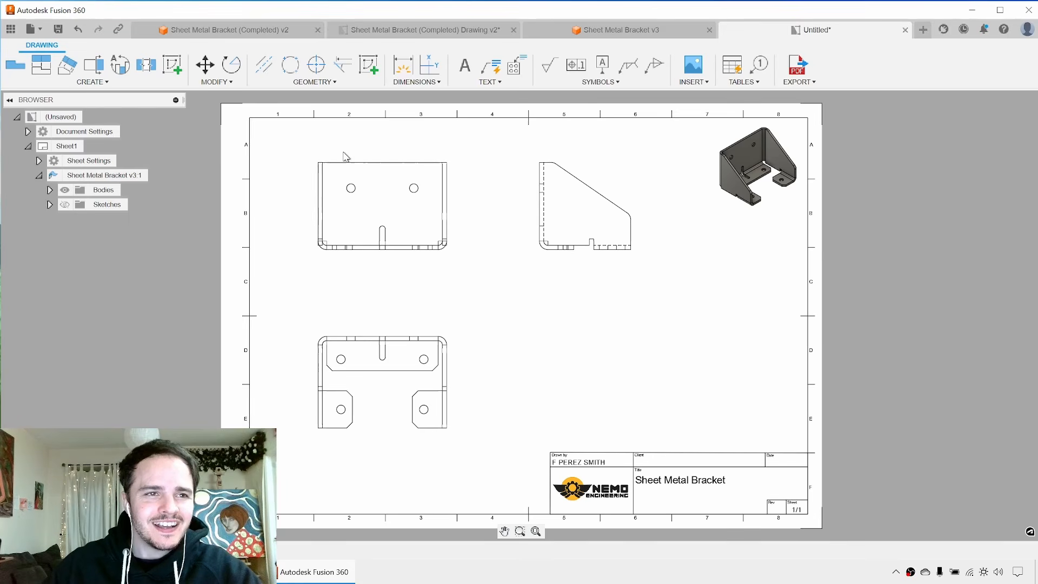
Dimension the front view's overall height, placing the dimension to the left of the view.
{"action": "left_click", "coordinate": [403, 68]}
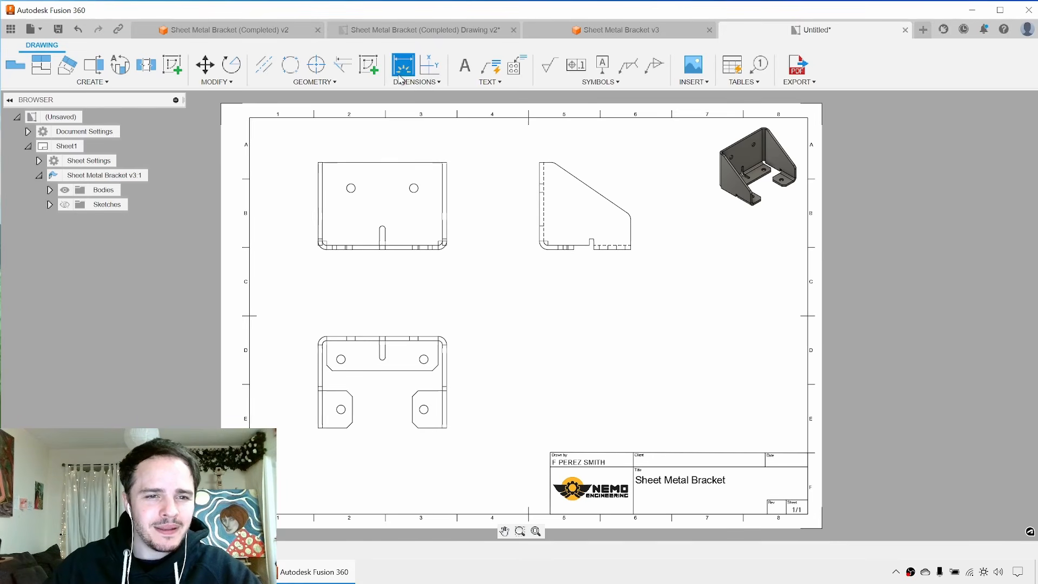
{"action": "scroll", "coordinate": [323, 179], "scroll_direction": "up", "scroll_amount": 6}
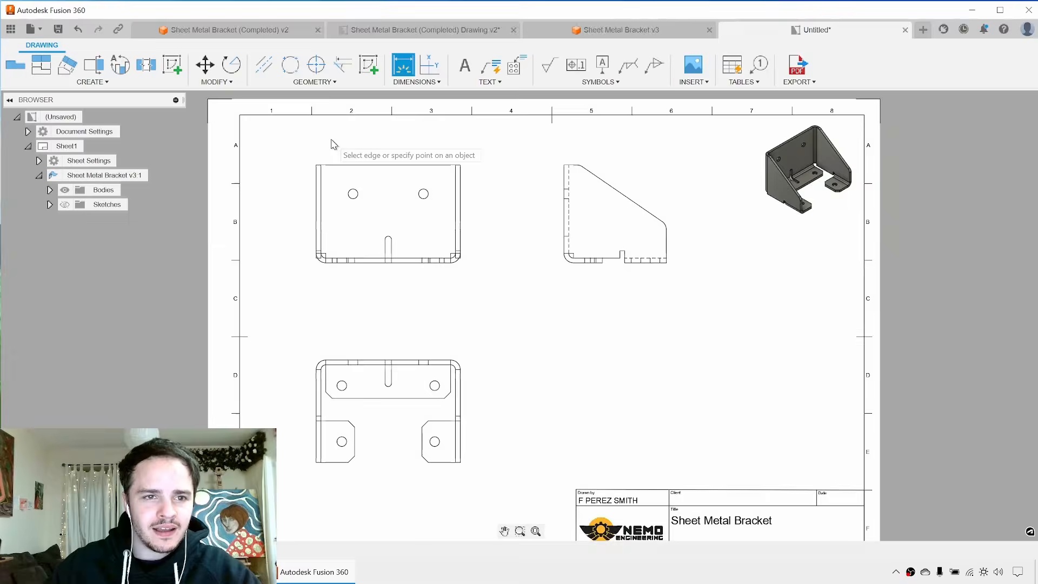
{"action": "left_click", "coordinate": [324, 179]}
{"action": "scroll", "coordinate": [349, 220], "scroll_direction": "down", "scroll_amount": 5}
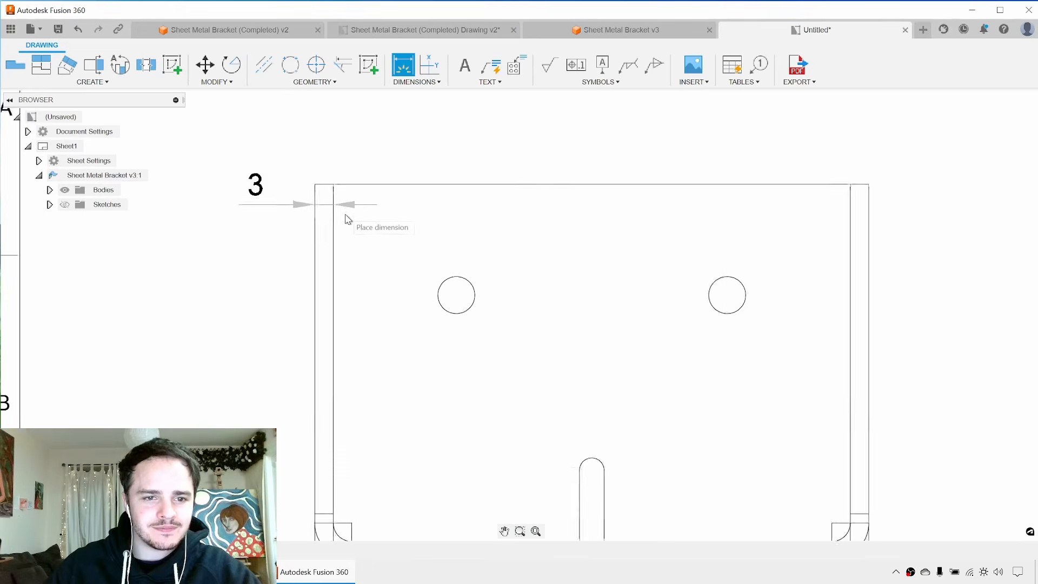
{"action": "scroll", "coordinate": [361, 413], "scroll_direction": "up", "scroll_amount": 2}
{"action": "left_click", "coordinate": [362, 414]}
{"action": "scroll", "coordinate": [260, 360], "scroll_direction": "down", "scroll_amount": 4}
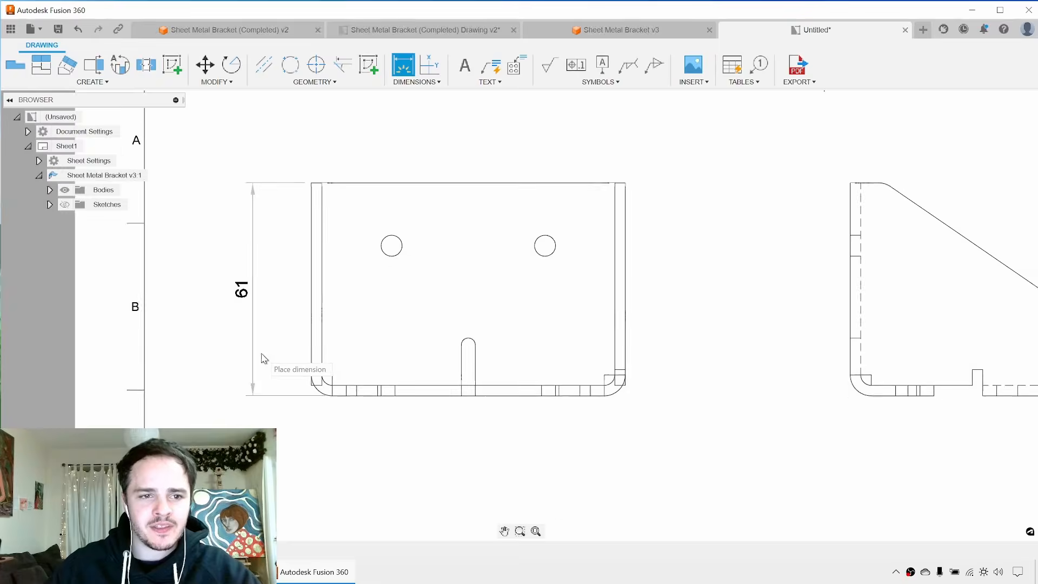
{"action": "left_click", "coordinate": [245, 357]}
Dimension the front view's overall width above the view and move the view slightly down the sheet.
{"action": "left_click", "coordinate": [301, 261]}
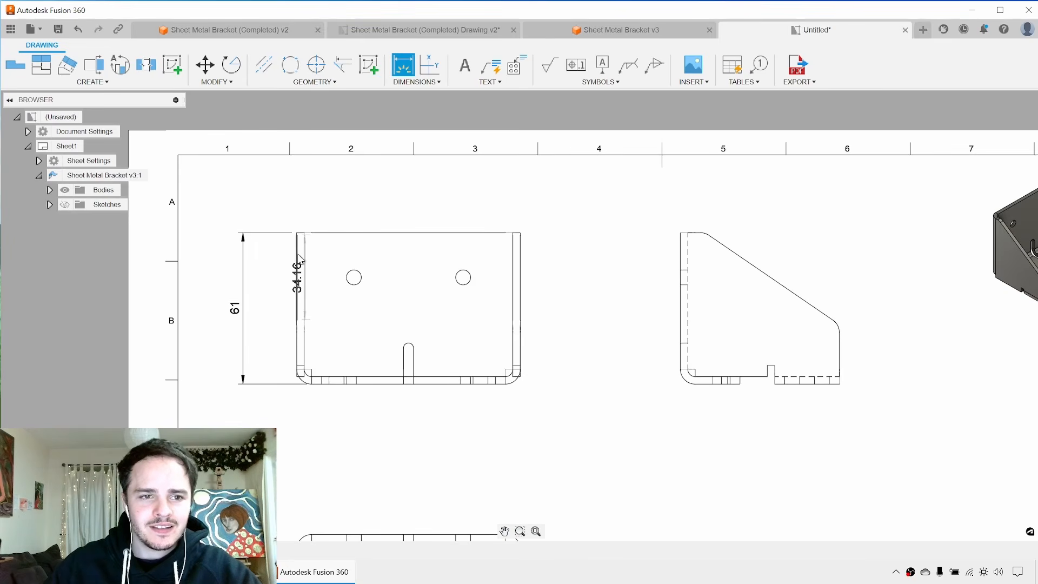
{"action": "scroll", "coordinate": [412, 355], "scroll_direction": "down", "scroll_amount": 2}
{"action": "middle_click_drag", "start_coordinate": [412, 354], "coordinate": [376, 161]}
{"action": "middle_click_drag", "start_coordinate": [331, 329], "coordinate": [329, 519]}
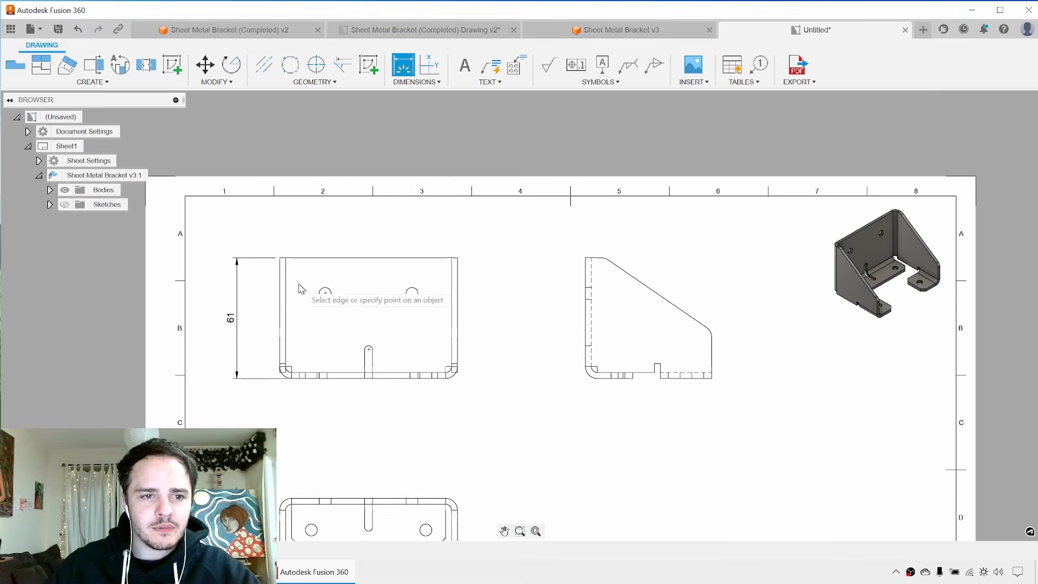
{"action": "scroll", "coordinate": [284, 267], "scroll_direction": "up", "scroll_amount": 5}
{"action": "scroll", "coordinate": [276, 254], "scroll_direction": "up", "scroll_amount": 6}
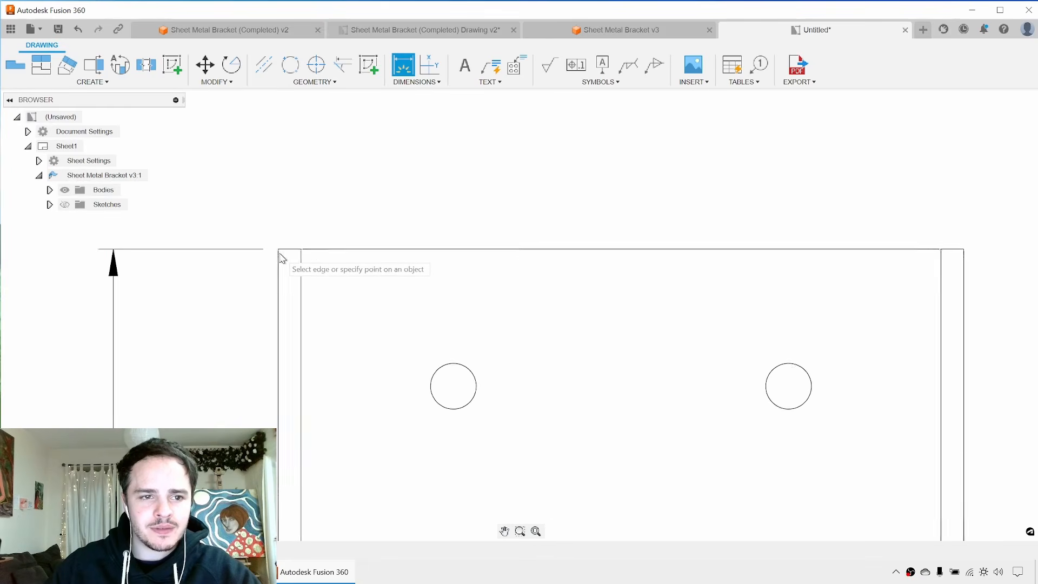
{"action": "left_click", "coordinate": [273, 247]}
{"action": "scroll", "coordinate": [275, 250], "scroll_direction": "down", "scroll_amount": 7}
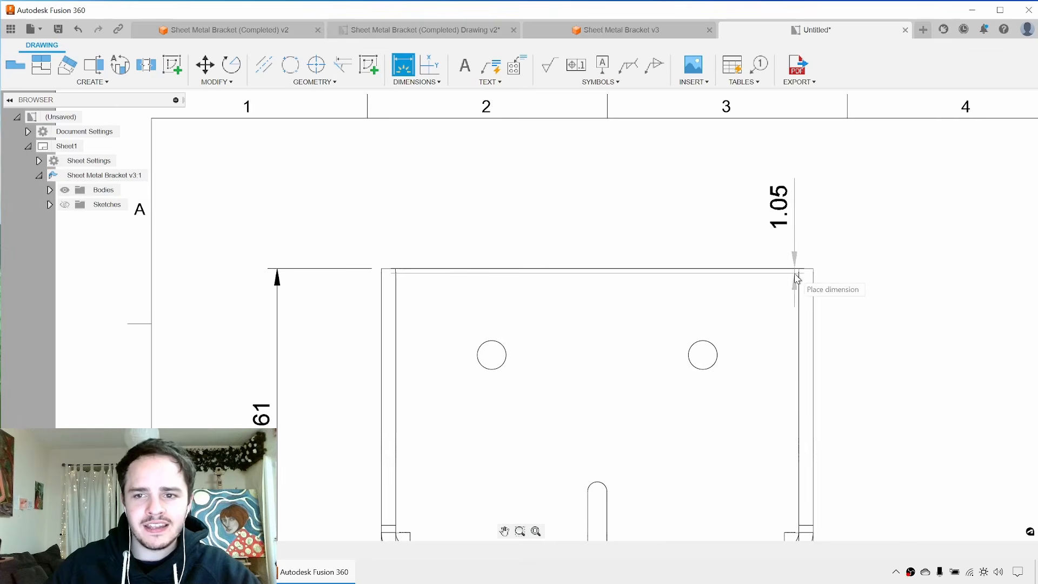
{"action": "scroll", "coordinate": [812, 268], "scroll_direction": "up", "scroll_amount": 2}
{"action": "left_click", "coordinate": [812, 270]}
{"action": "scroll", "coordinate": [809, 276], "scroll_direction": "down", "scroll_amount": 5}
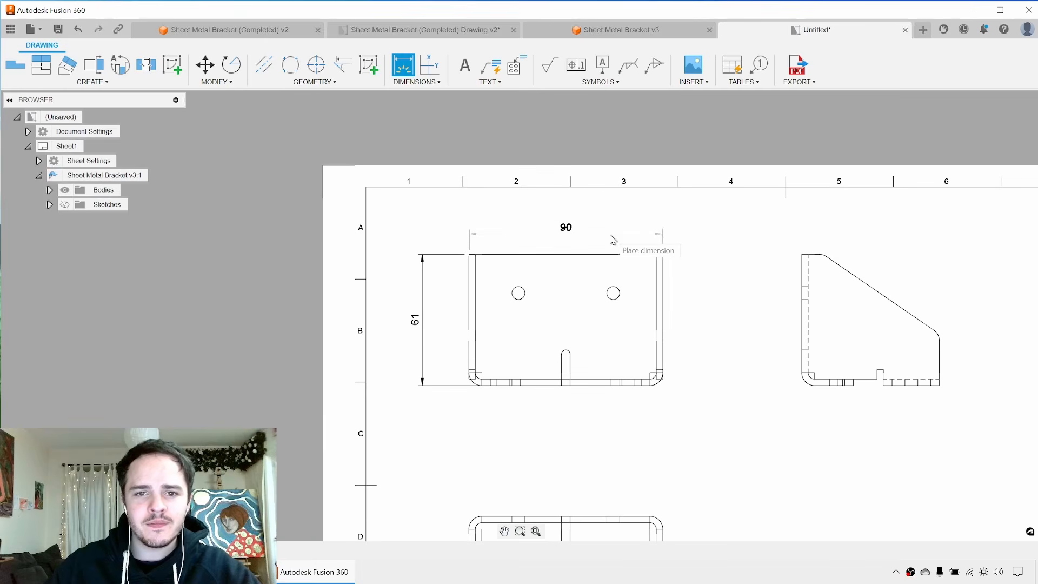
{"action": "left_click", "coordinate": [615, 231]}
{"action": "key", "text": "Escape"}
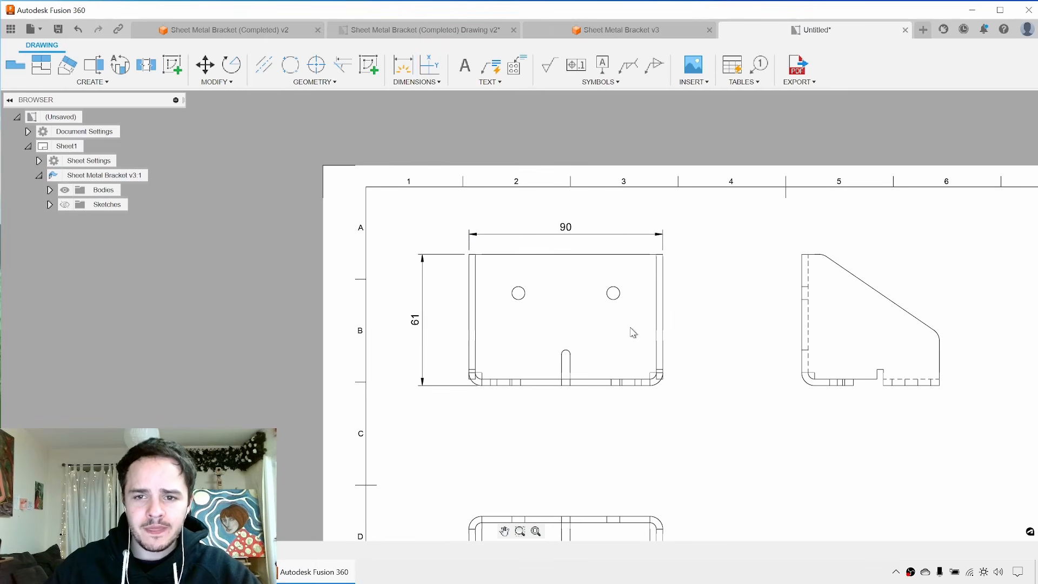
{"action": "middle_click_drag", "start_coordinate": [630, 331], "coordinate": [629, 346]}
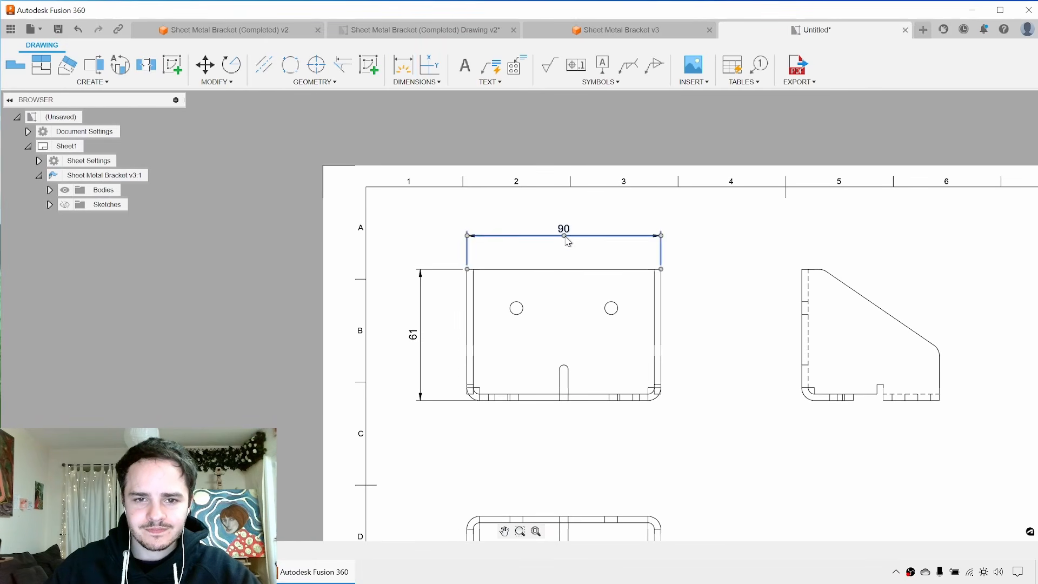
Dimension the overall depth of the bracket in the lower view, placing the dimension to its left.
{"action": "mouse_move", "coordinate": [715, 314]}
{"action": "middle_mouse_down"}
{"action": "mouse_move", "coordinate": [722, 253]}
{"action": "mouse_move", "coordinate": [683, 220]}
{"action": "middle_mouse_up"}
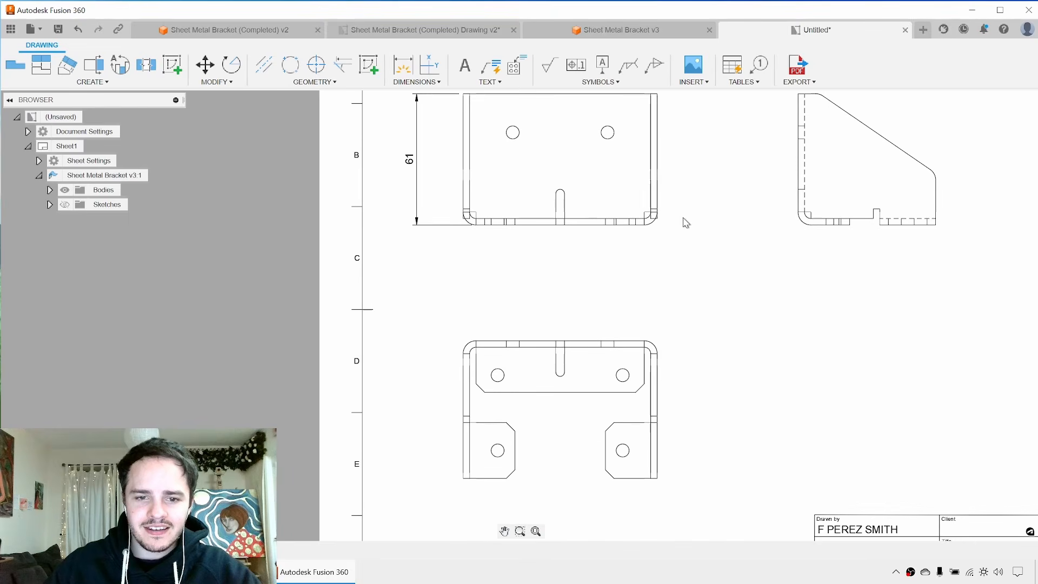
{"action": "key", "text": "d"}
{"action": "scroll", "coordinate": [465, 484], "scroll_direction": "up", "scroll_amount": 5}
{"action": "left_click", "coordinate": [457, 480]}
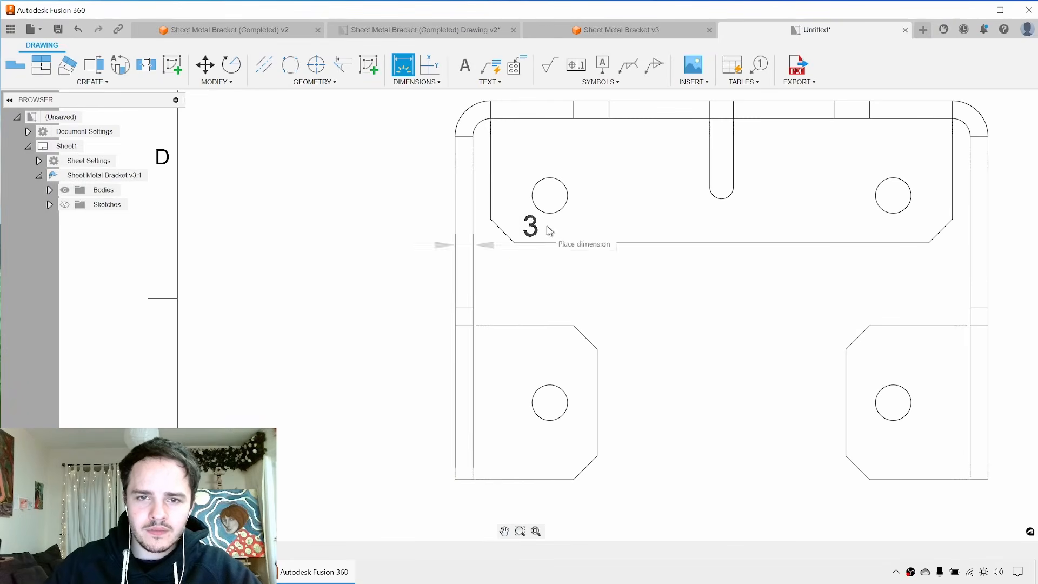
{"action": "left_click", "coordinate": [543, 107]}
{"action": "scroll", "coordinate": [362, 275], "scroll_direction": "down", "scroll_amount": 4}
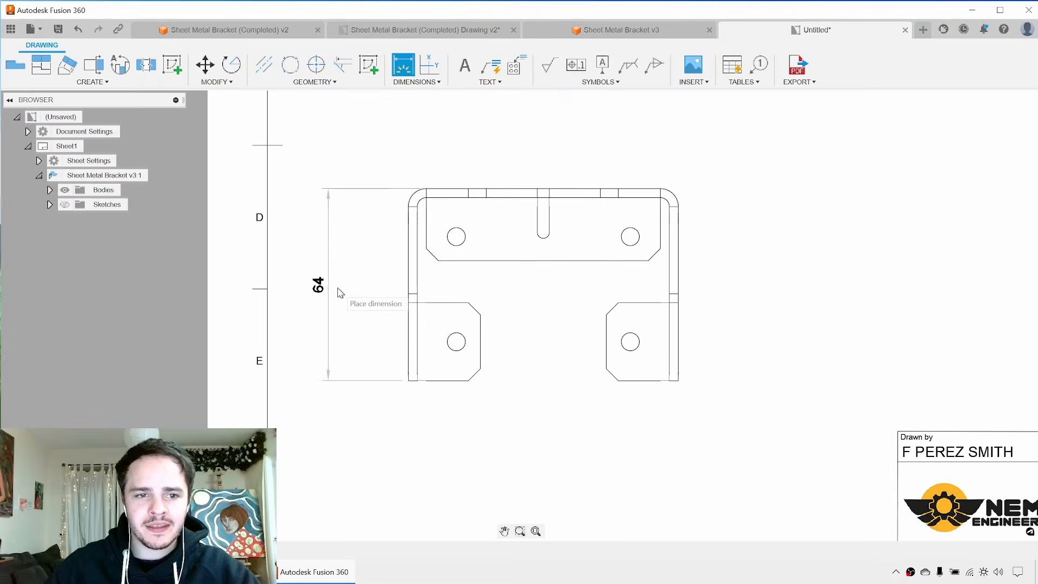
{"action": "scroll", "coordinate": [356, 290], "scroll_direction": "down", "scroll_amount": 3}
{"action": "middle_click_drag", "start_coordinate": [438, 248], "coordinate": [478, 321]}
{"action": "key", "text": "Escape"}
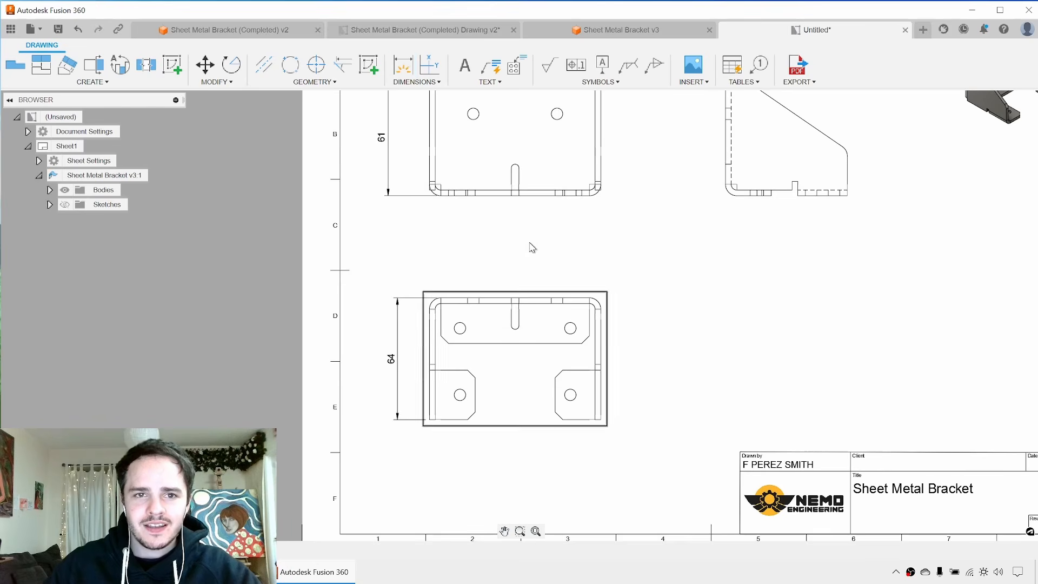
Add center marks to the two holes in the front view.
{"action": "middle_click_drag", "start_coordinate": [530, 241], "coordinate": [511, 277]}
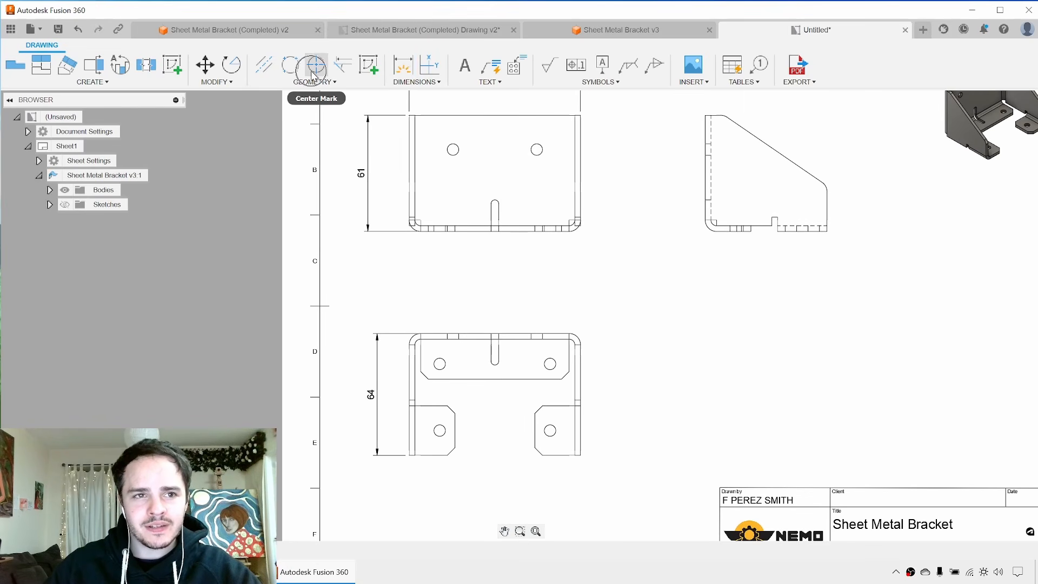
{"action": "left_click", "coordinate": [313, 67]}
{"action": "left_click", "coordinate": [454, 149]}
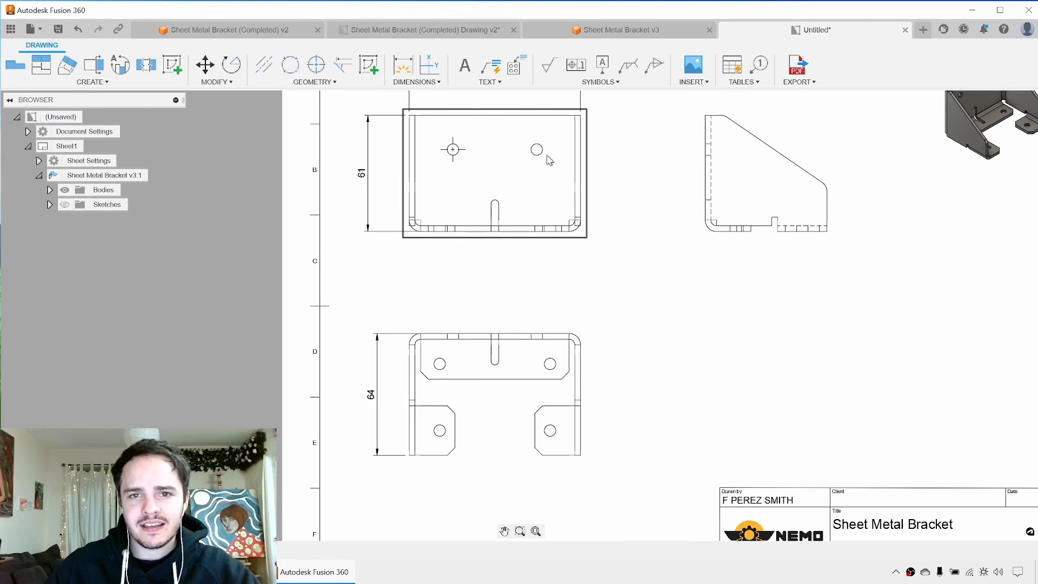
{"action": "left_click", "coordinate": [317, 64]}
{"action": "left_click", "coordinate": [537, 149]}
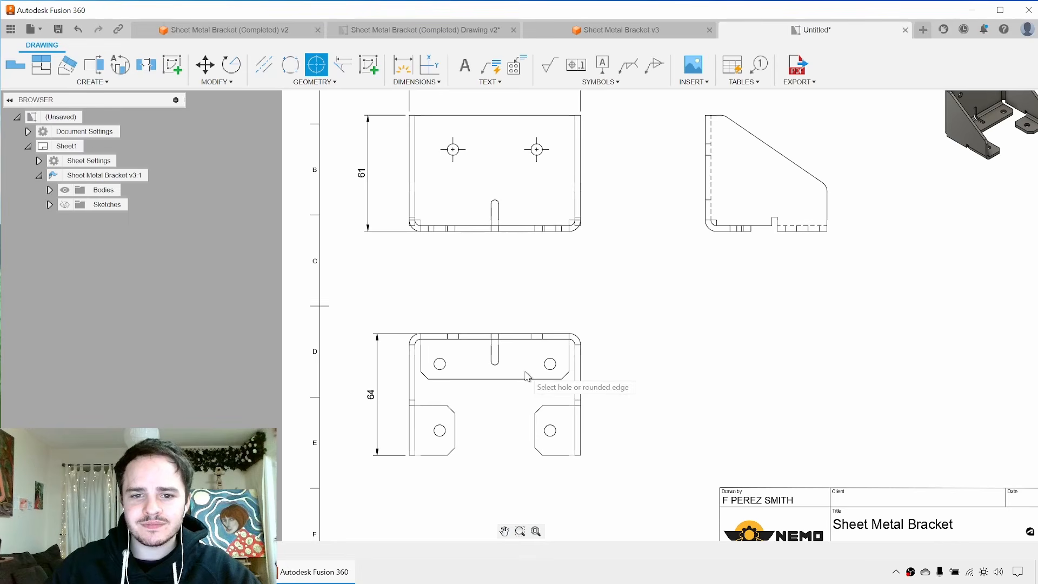
Add center marks to the four flange holes in the lower view.
{"action": "left_click", "coordinate": [550, 364]}
{"action": "left_click", "coordinate": [439, 364]}
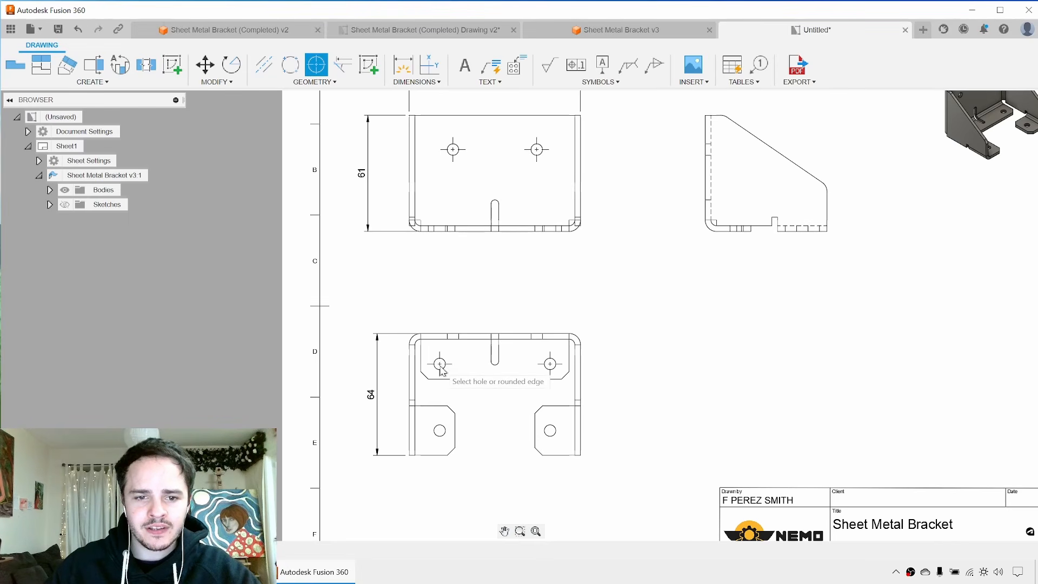
{"action": "left_click", "coordinate": [440, 430]}
{"action": "left_click", "coordinate": [550, 431]}
{"action": "key", "text": "Escape"}
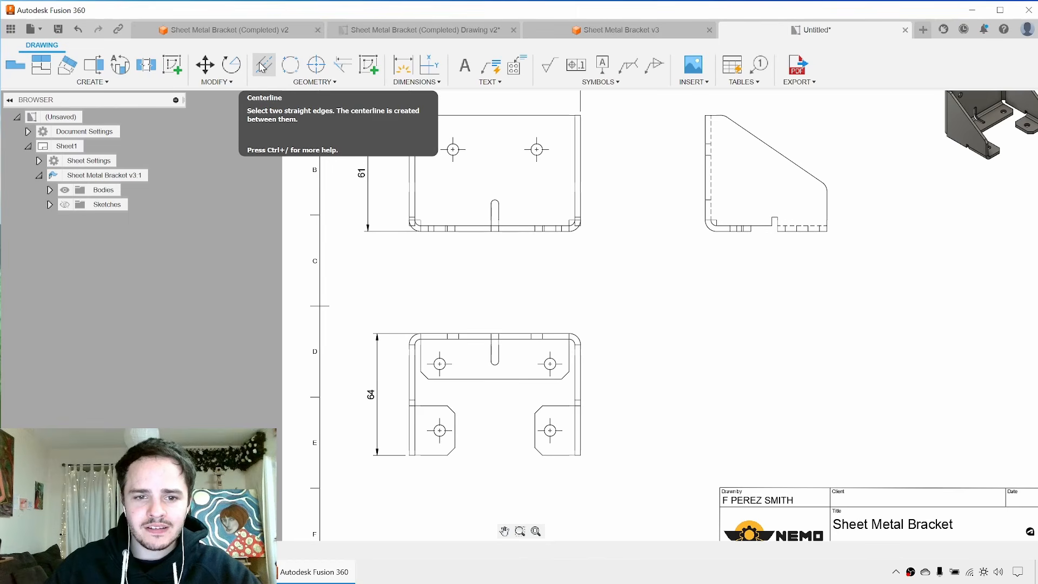
Add centerlines between the edges of the two back-wall holes in the lower view.
{"action": "left_click", "coordinate": [262, 66]}
{"action": "scroll", "coordinate": [449, 344], "scroll_direction": "up", "scroll_amount": 5}
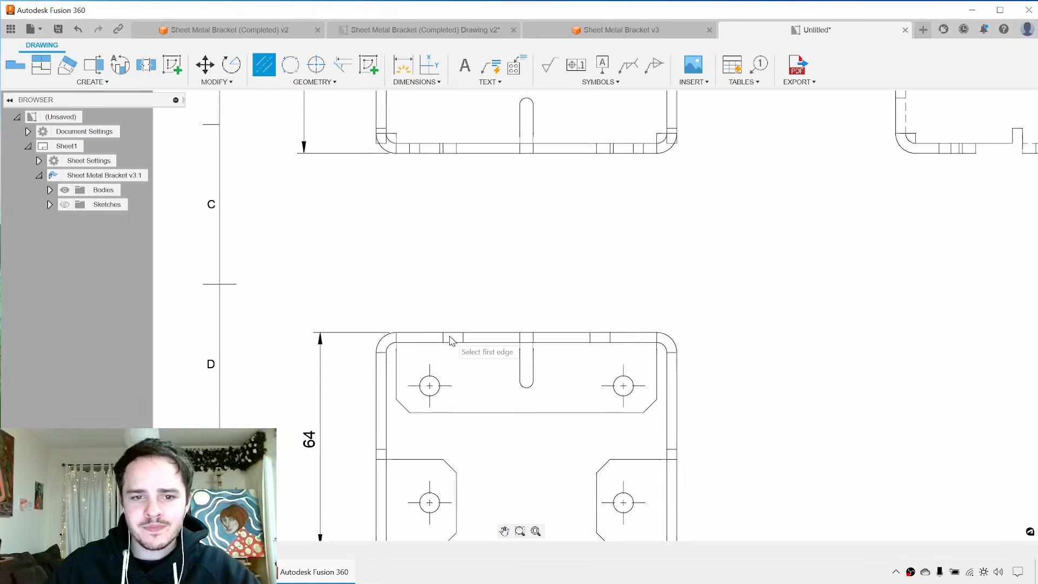
{"action": "left_click", "coordinate": [463, 340]}
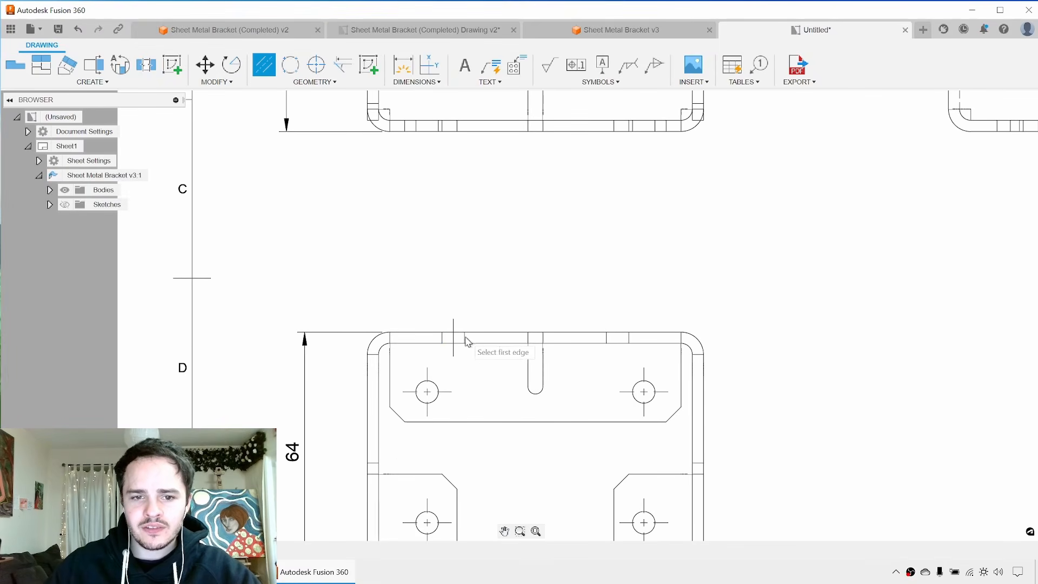
{"action": "left_click", "coordinate": [630, 339]}
Add centerlines between the hole edges on the back wall and along the base flanges in the side view.
{"action": "scroll", "coordinate": [743, 276], "scroll_direction": "down", "scroll_amount": 3}
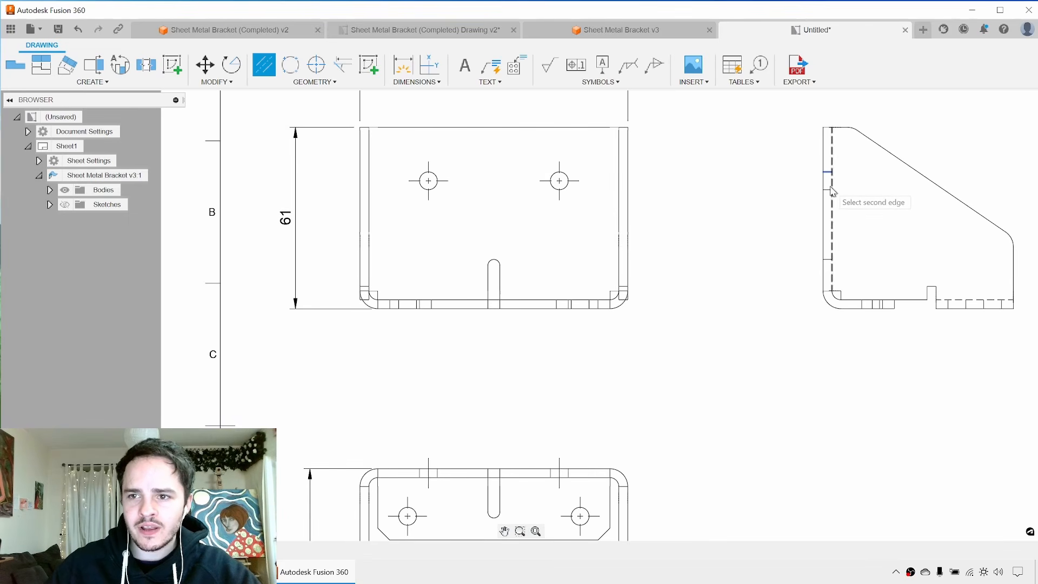
{"action": "scroll", "coordinate": [887, 312], "scroll_direction": "up", "scroll_amount": 2}
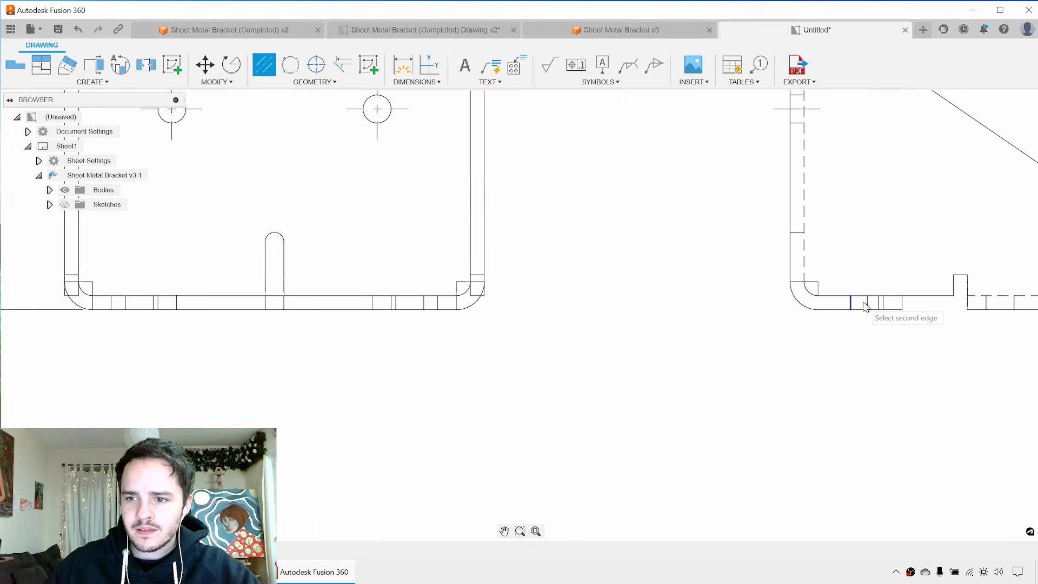
{"action": "left_click", "coordinate": [880, 306]}
{"action": "middle_click_drag", "start_coordinate": [880, 307], "coordinate": [725, 320]}
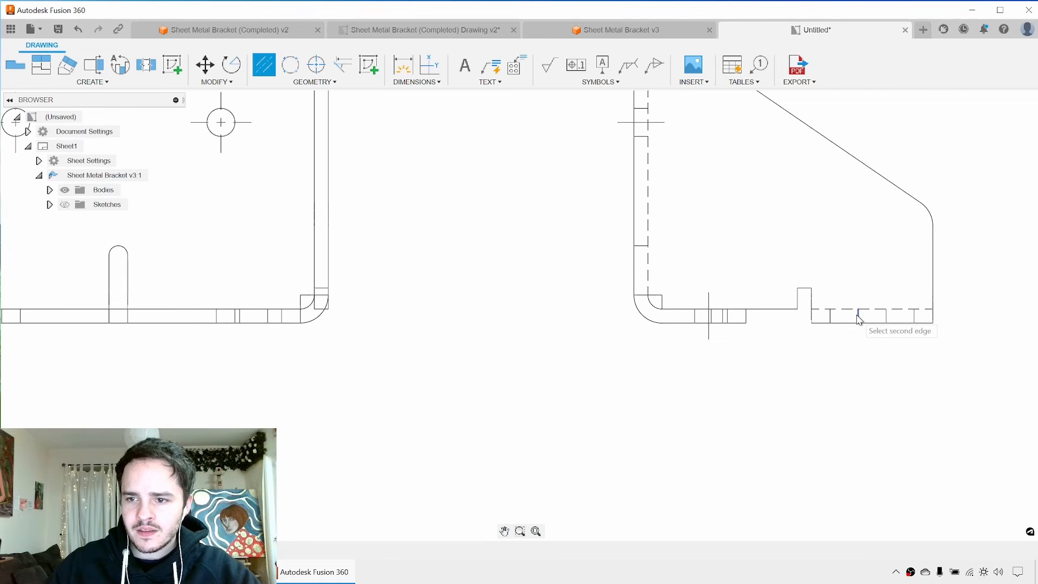
{"action": "left_click", "coordinate": [888, 317]}
{"action": "scroll", "coordinate": [888, 318], "scroll_direction": "down", "scroll_amount": 7}
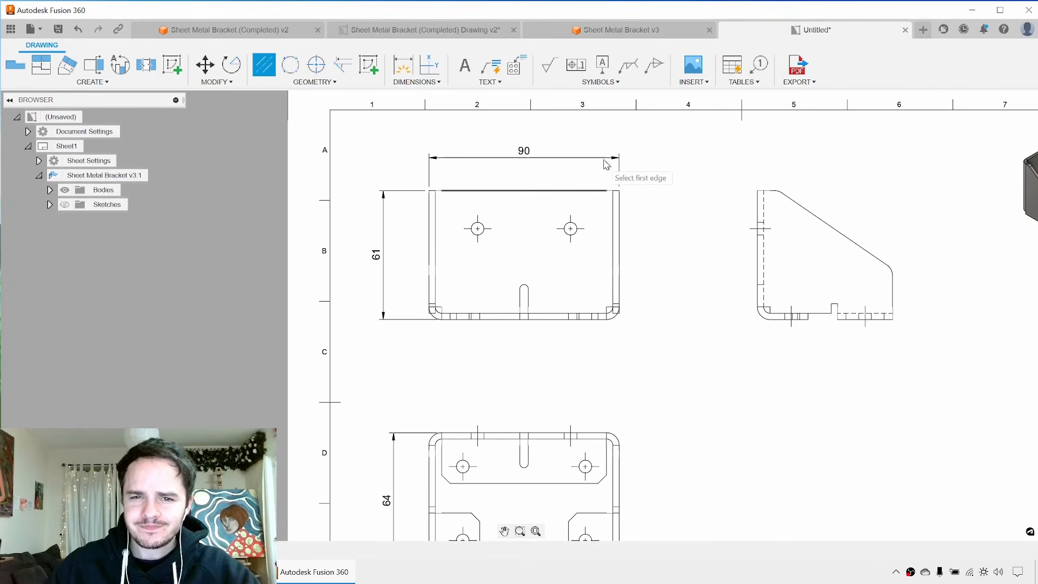
{"action": "key", "text": "Escape"}
Add a diameter dimension to the left hole in the front view, placed above and to its right.
{"action": "middle_click_drag", "start_coordinate": [597, 162], "coordinate": [584, 239]}
{"action": "key", "text": "d"}
{"action": "scroll", "coordinate": [457, 298], "scroll_direction": "up", "scroll_amount": 3}
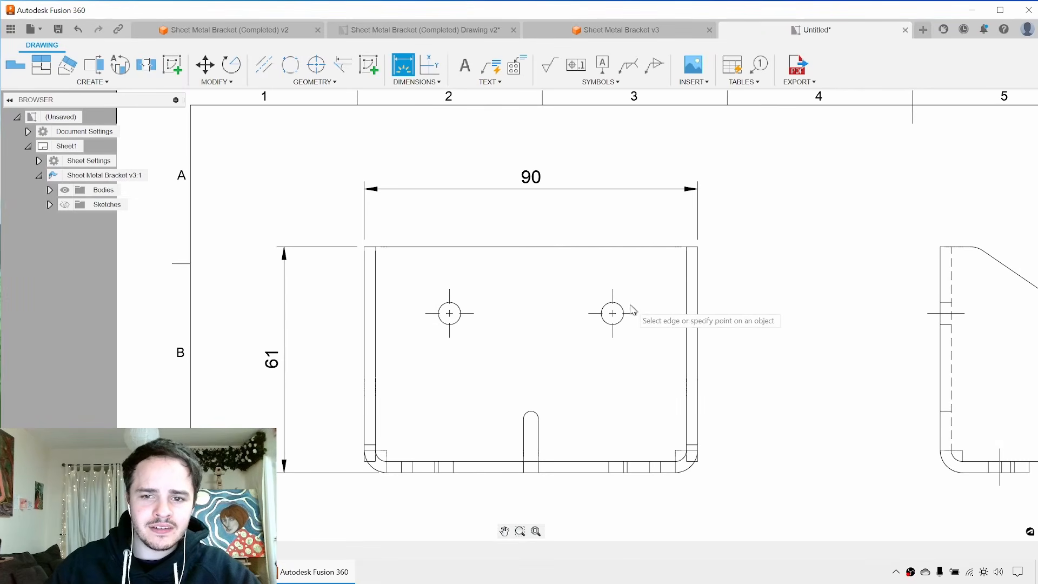
{"action": "left_click", "coordinate": [456, 307]}
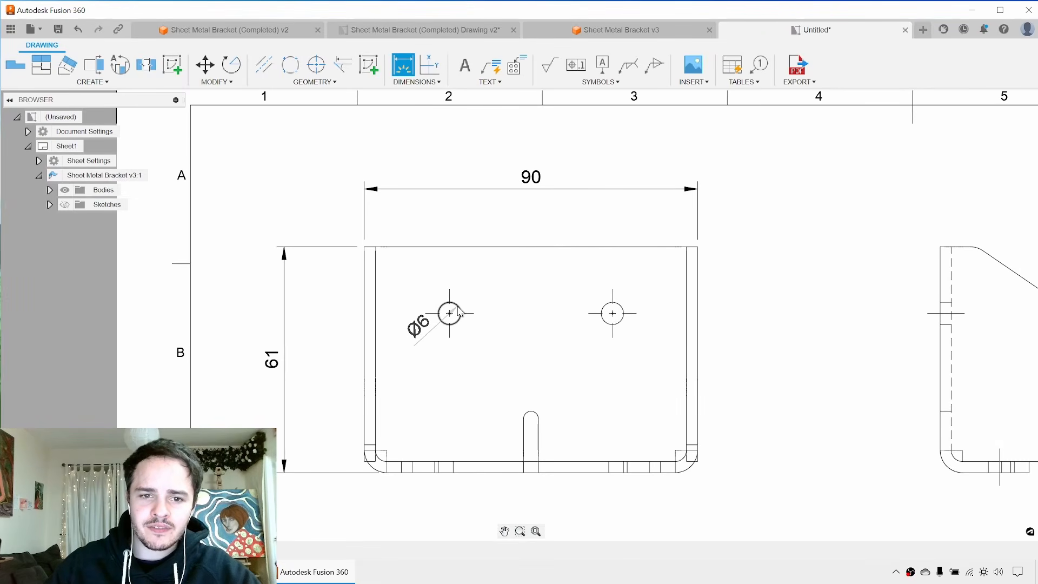
{"action": "left_click", "coordinate": [511, 222]}
Add a radius dimension to the rounded corner at the upper end of the side view's sloped edge.
{"action": "scroll", "coordinate": [624, 264], "scroll_direction": "down", "scroll_amount": 2}
{"action": "middle_click_drag", "start_coordinate": [977, 261], "coordinate": [636, 255]}
{"action": "scroll", "coordinate": [603, 241], "scroll_direction": "up", "scroll_amount": 1}
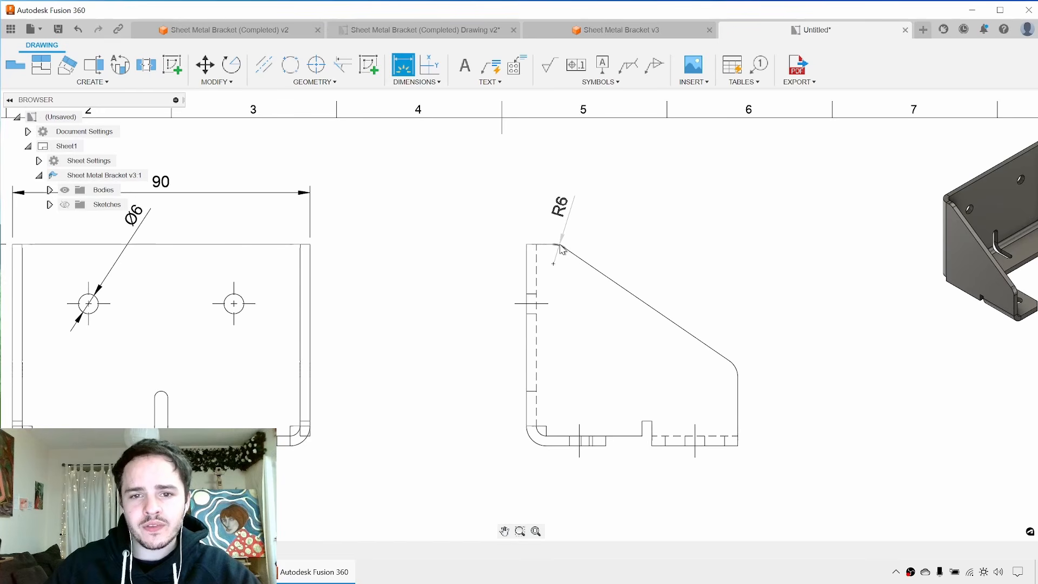
{"action": "left_click", "coordinate": [560, 248]}
{"action": "left_click", "coordinate": [572, 173]}
Dimension the angle between the sloped edge and the vertical front edge in the side view.
{"action": "left_click", "coordinate": [714, 344]}
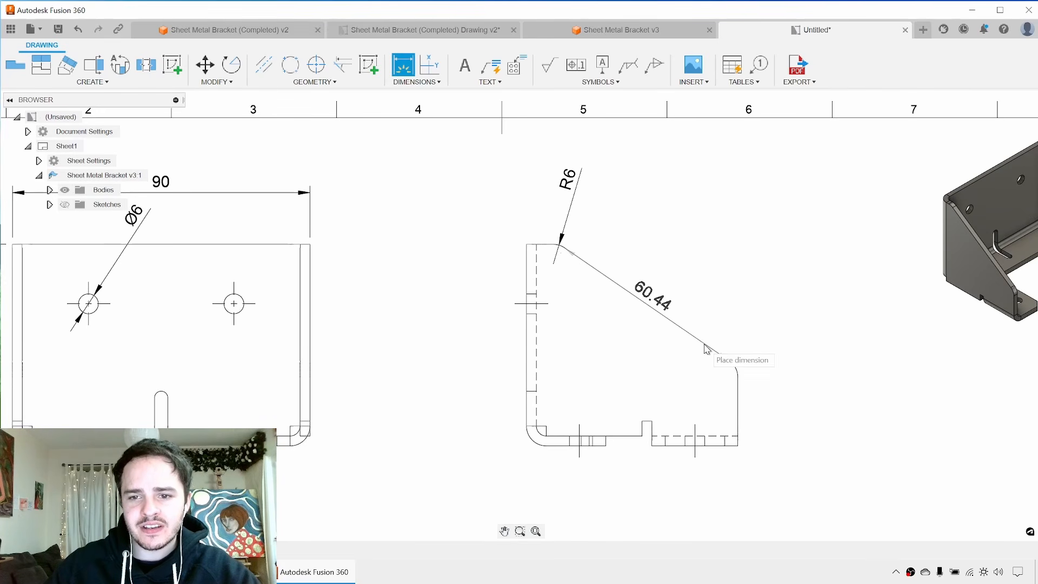
{"action": "left_click", "coordinate": [738, 403]}
{"action": "left_click", "coordinate": [695, 247]}
{"action": "scroll", "coordinate": [703, 260], "scroll_direction": "down", "scroll_amount": 3}
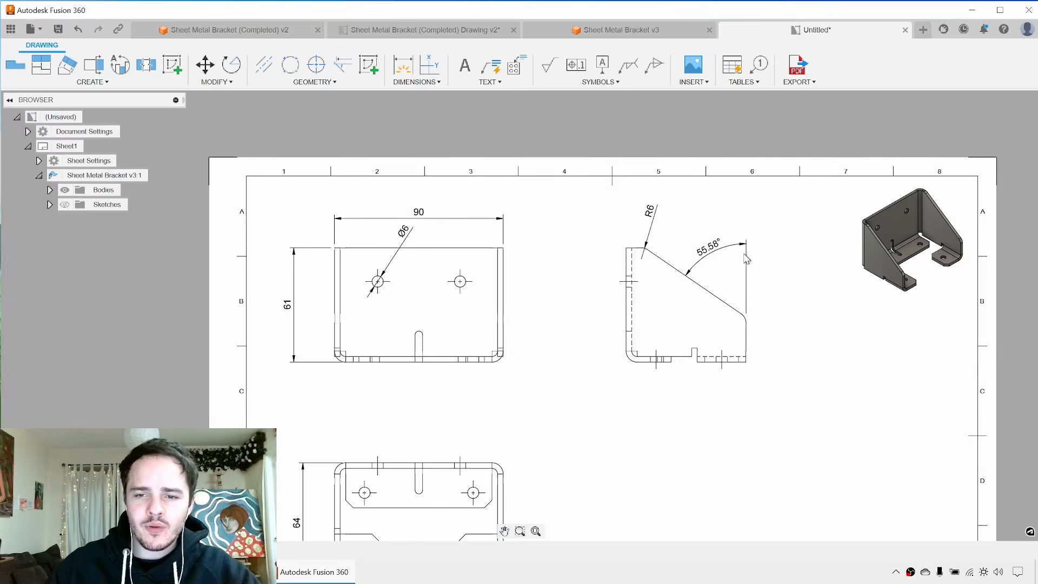
{"action": "mouse_move", "coordinate": [703, 258]}
{"action": "middle_mouse_down"}
{"action": "mouse_move", "coordinate": [715, 175]}
{"action": "mouse_move", "coordinate": [694, 203]}
{"action": "middle_mouse_up"}
{"action": "scroll", "coordinate": [712, 177], "scroll_direction": "down", "scroll_amount": 1}
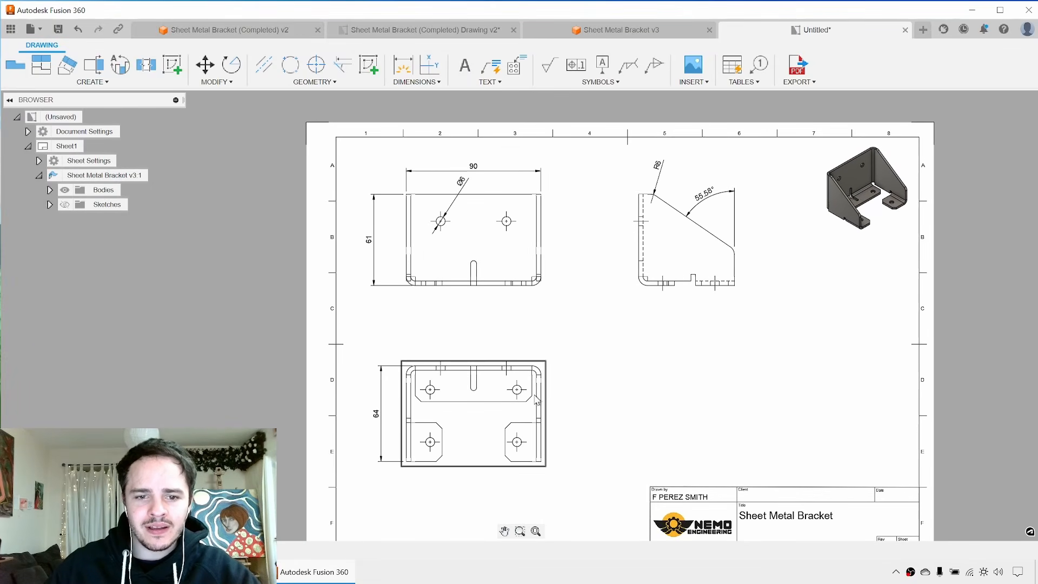
Dimension the width from the right flange's inner edge to the bracket's outer side, placed below the lower view.
{"action": "key", "text": "d"}
{"action": "scroll", "coordinate": [511, 456], "scroll_direction": "up", "scroll_amount": 2}
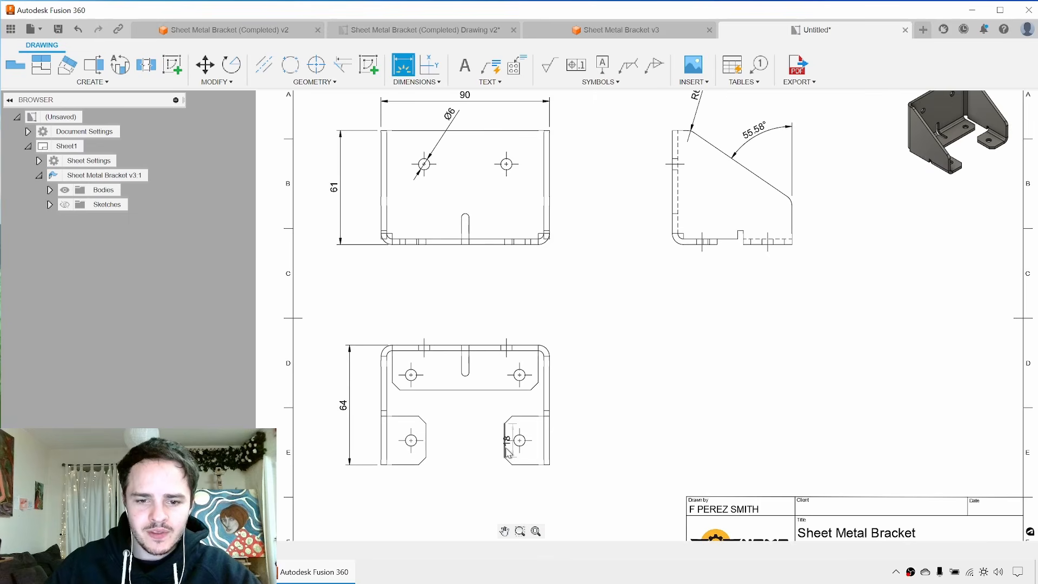
{"action": "left_click", "coordinate": [505, 440]}
{"action": "left_click", "coordinate": [530, 495]}
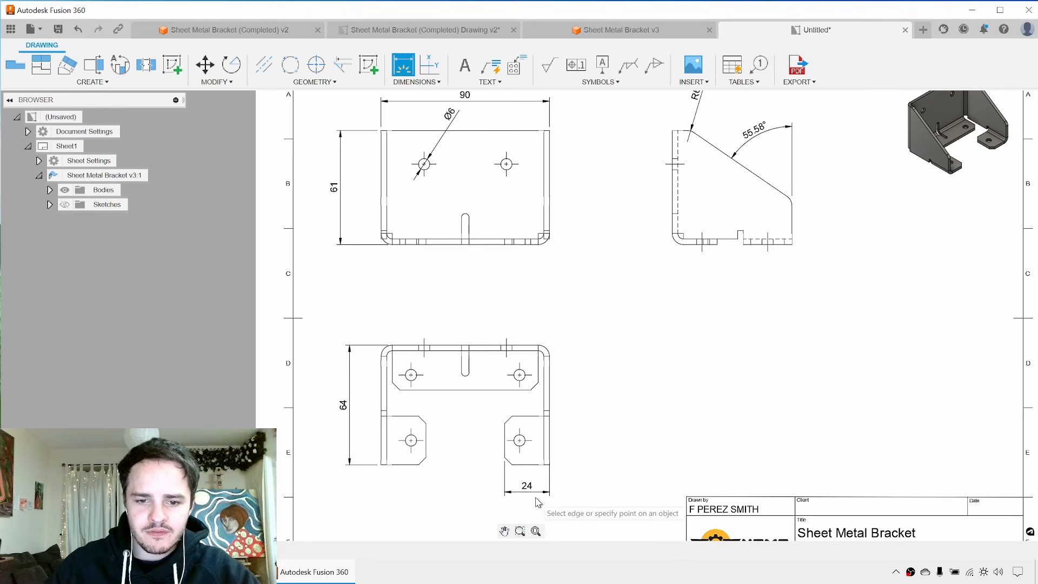
Dimension the rear flange's depth from the back wall's outer face, placed to the right of the lower view.
{"action": "left_click", "coordinate": [511, 390]}
{"action": "left_click", "coordinate": [523, 345]}
{"action": "left_click", "coordinate": [599, 367]}
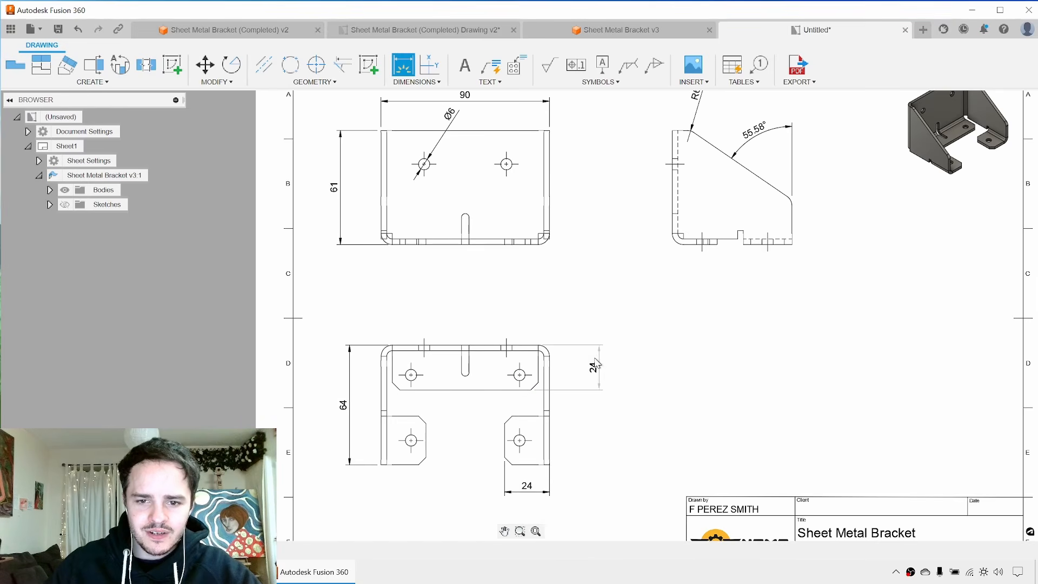
{"action": "scroll", "coordinate": [599, 368], "scroll_direction": "down", "scroll_amount": 2}
{"action": "mouse_move", "coordinate": [599, 368]}
{"action": "middle_mouse_down"}
{"action": "mouse_move", "coordinate": [586, 348]}
{"action": "mouse_move", "coordinate": [595, 331]}
{"action": "middle_mouse_up"}
{"action": "middle_click_drag", "start_coordinate": [690, 280], "coordinate": [678, 300]}
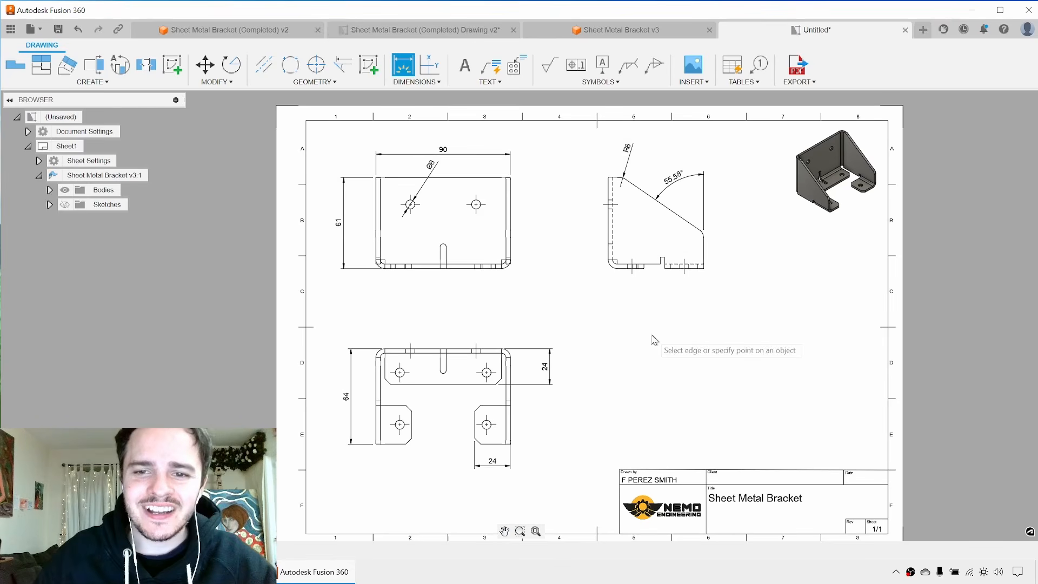
Save the drawing as Sheet Metal Bracket in the Model 013 - Sheet Metal Bracket folder.
{"action": "key", "text": "ctrl+s"}
{"action": "double_click", "coordinate": [432, 192]}
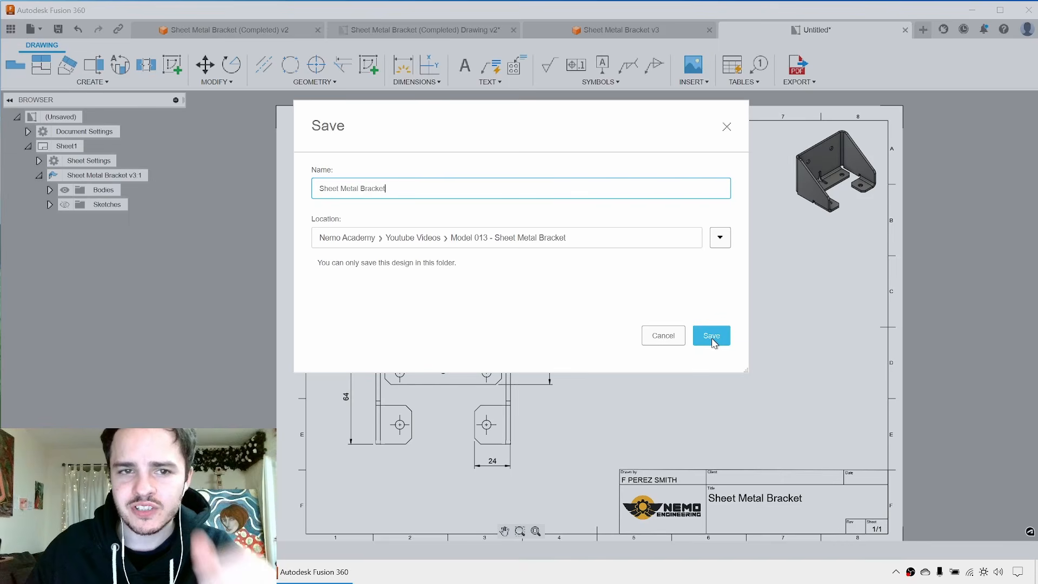
{"action": "left_click", "coordinate": [711, 340]}
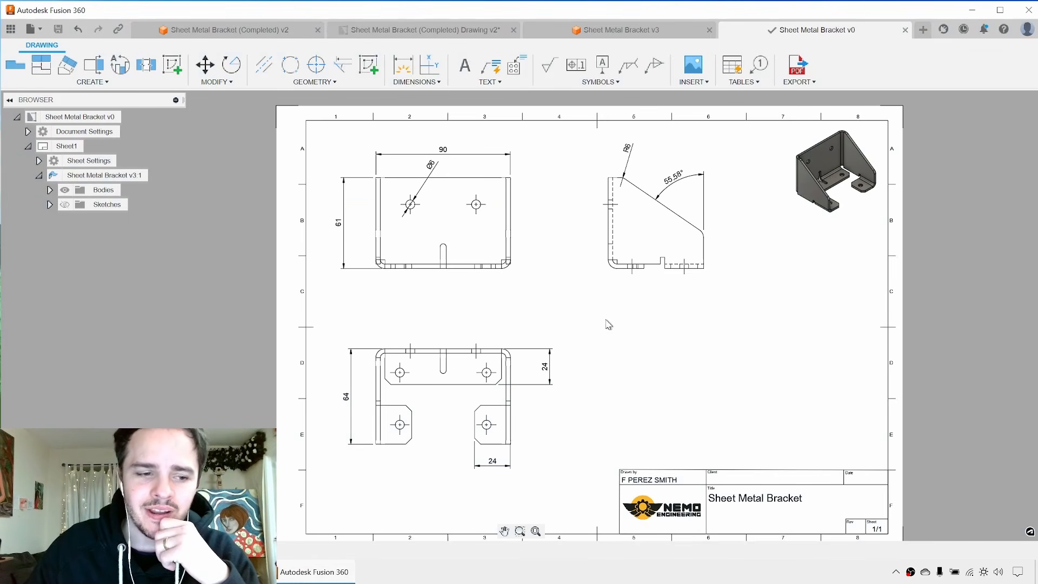
{"action": "middle_click_drag", "start_coordinate": [598, 324], "coordinate": [584, 282]}
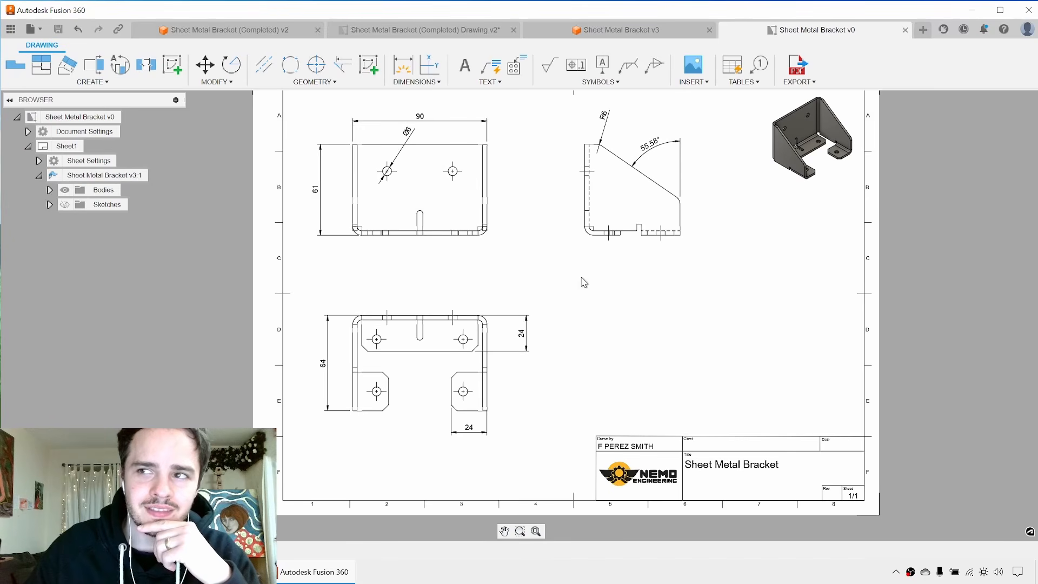
{"action": "double_click", "coordinate": [904, 5]}
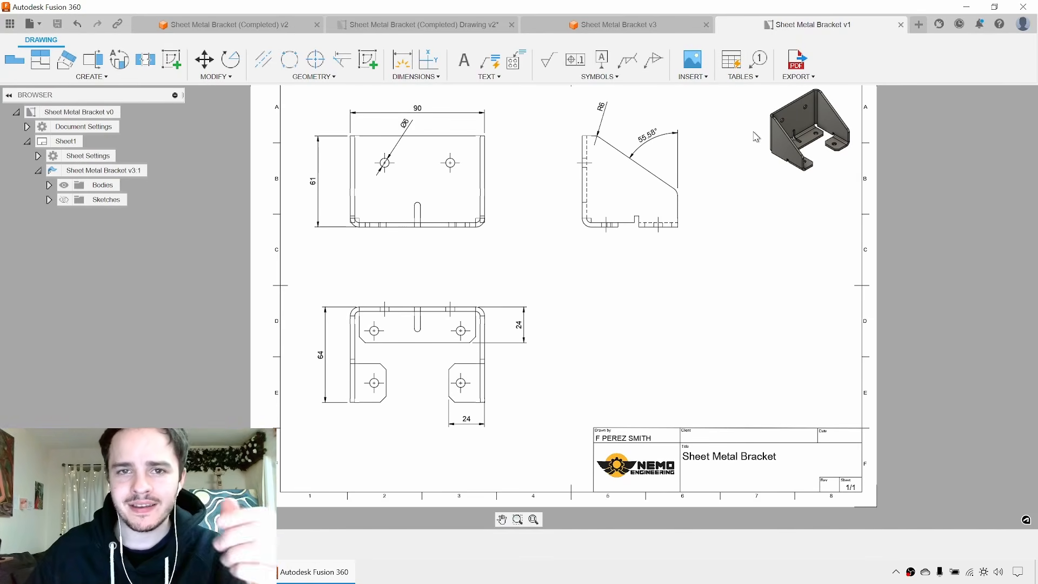
Switch to the Sheet Metal Bracket v3 design and activate its flat pattern.
{"action": "left_click", "coordinate": [647, 25]}
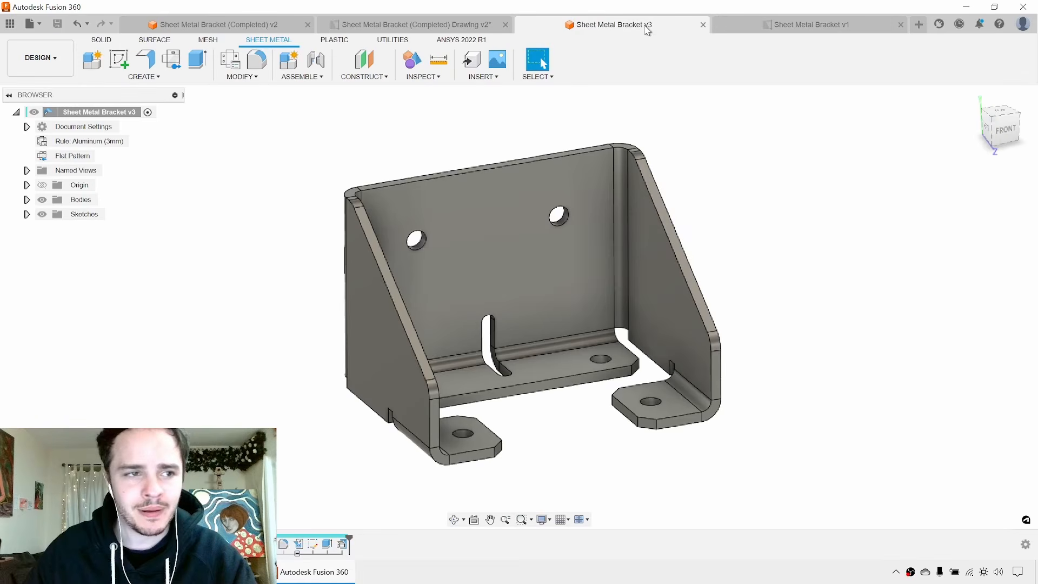
{"action": "left_click", "coordinate": [86, 157]}
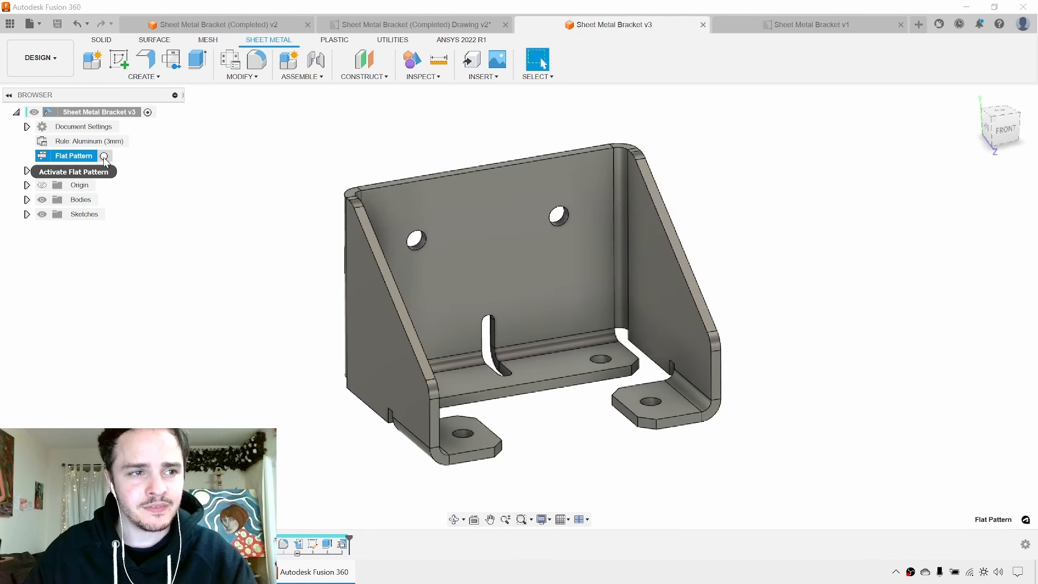
{"action": "left_click", "coordinate": [104, 157]}
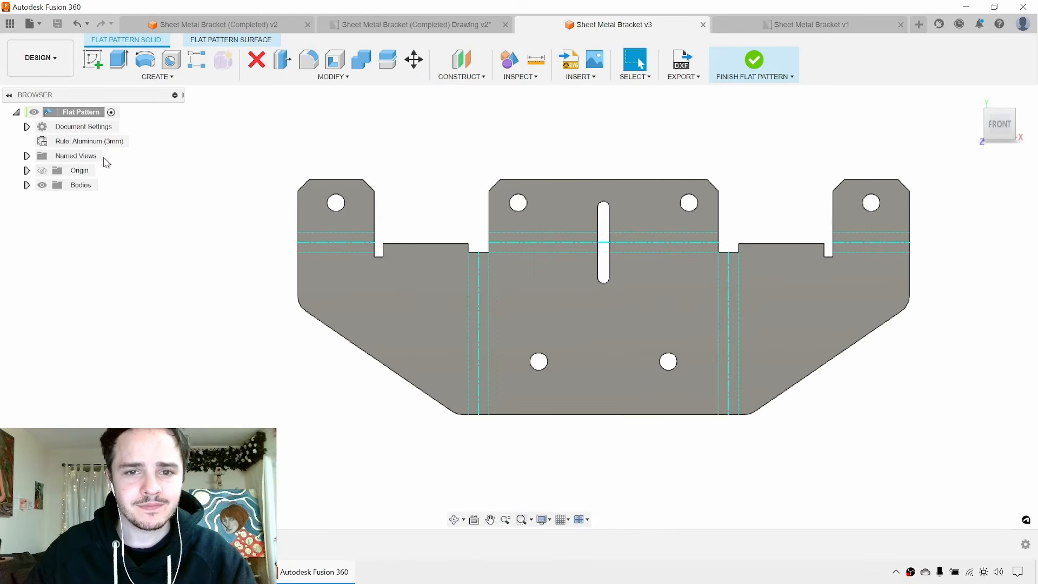
Create a drawing of the flat pattern on a new A3 sheet in the existing Sheet Metal Bracket drawing.
{"action": "left_click", "coordinate": [57, 61]}
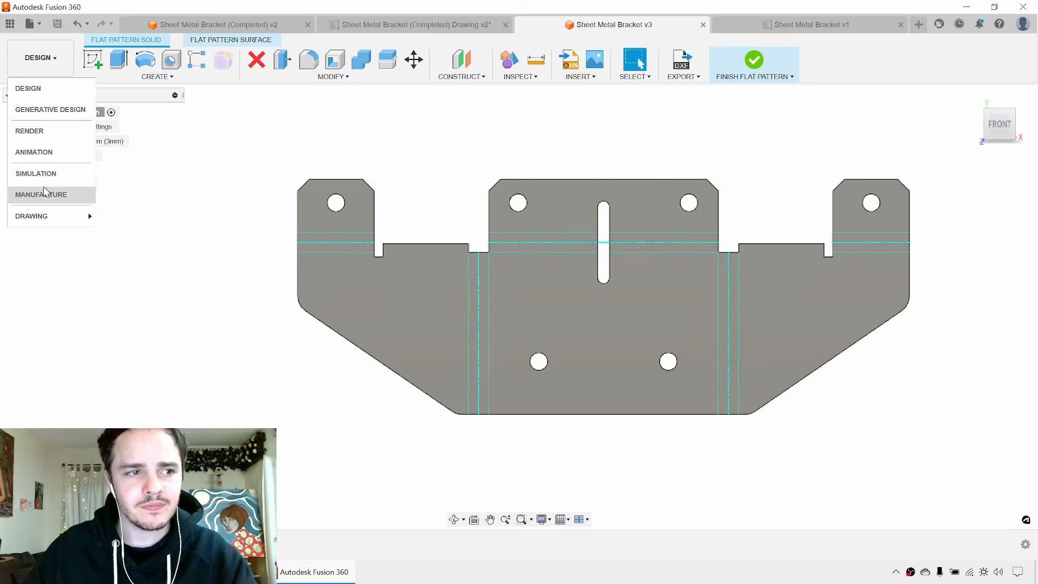
{"action": "mouse_move", "coordinate": [48, 218]}
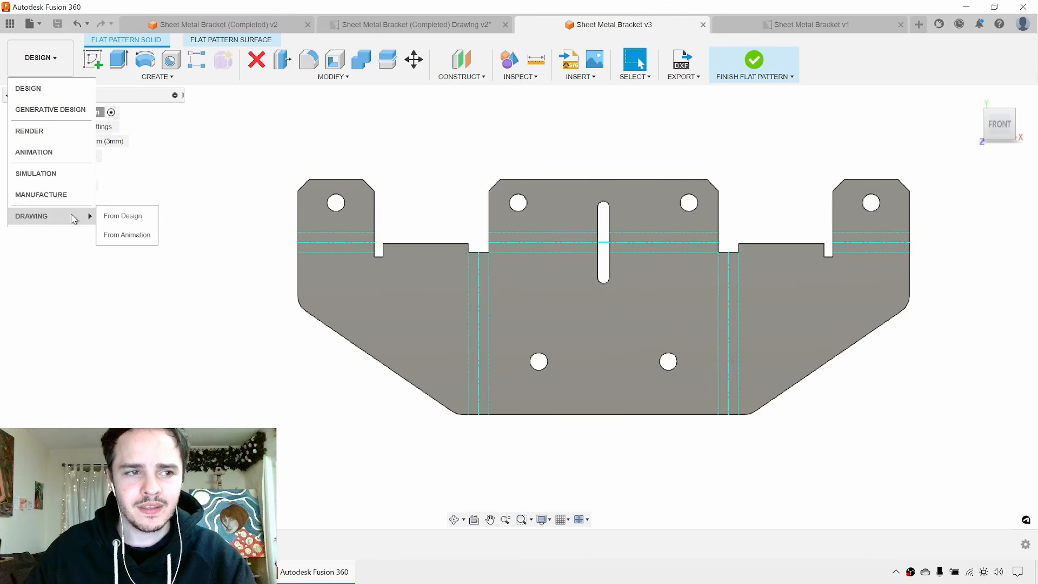
{"action": "left_click", "coordinate": [122, 216]}
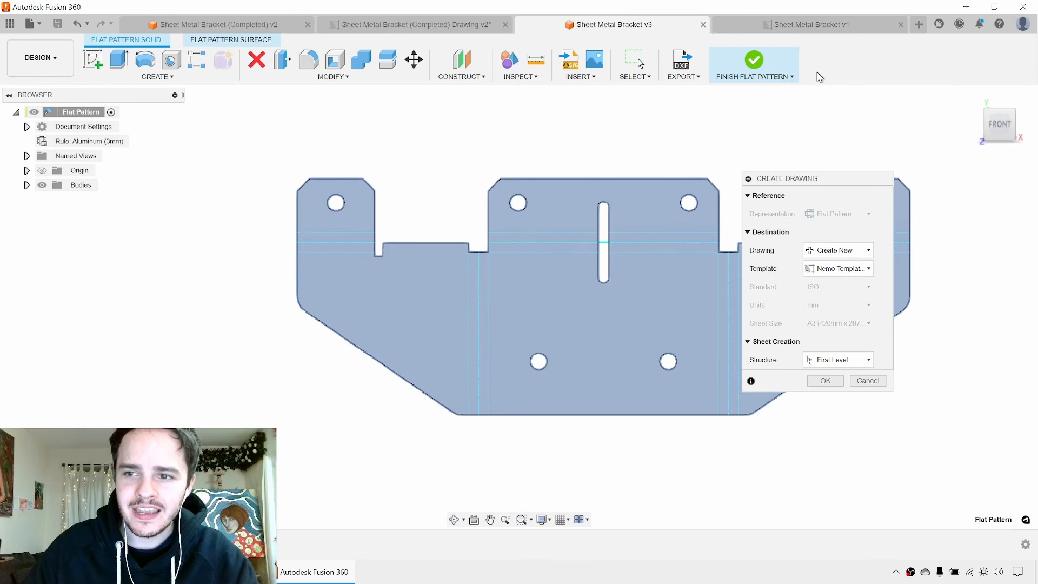
{"action": "left_click", "coordinate": [854, 254]}
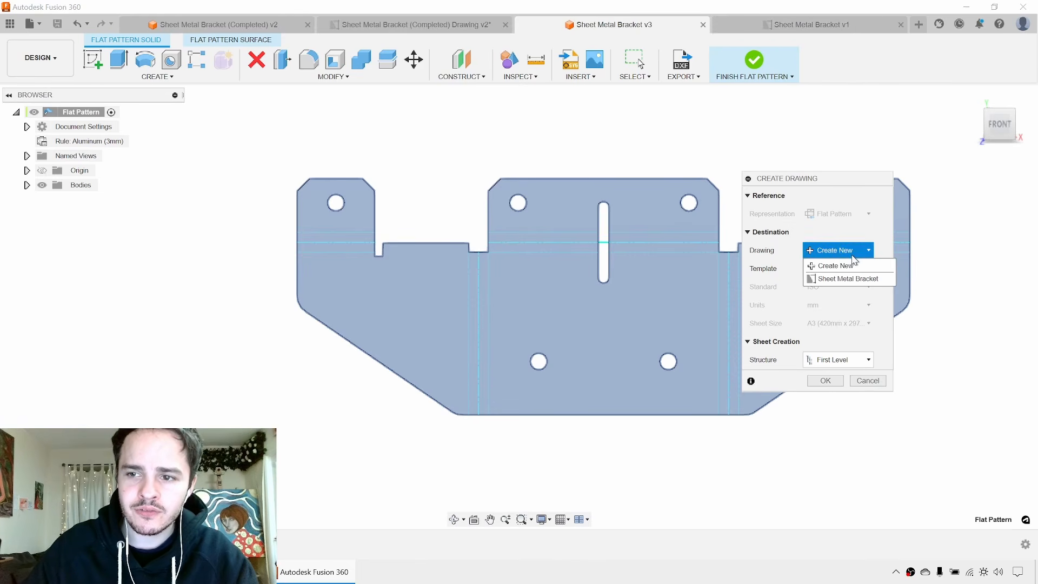
{"action": "left_click", "coordinate": [851, 277]}
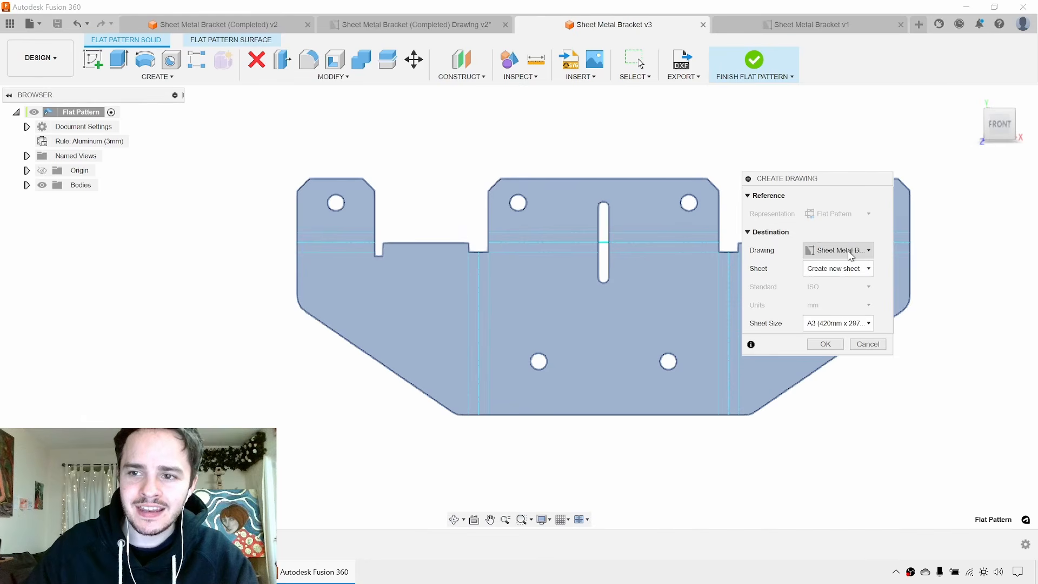
{"action": "left_click", "coordinate": [851, 270]}
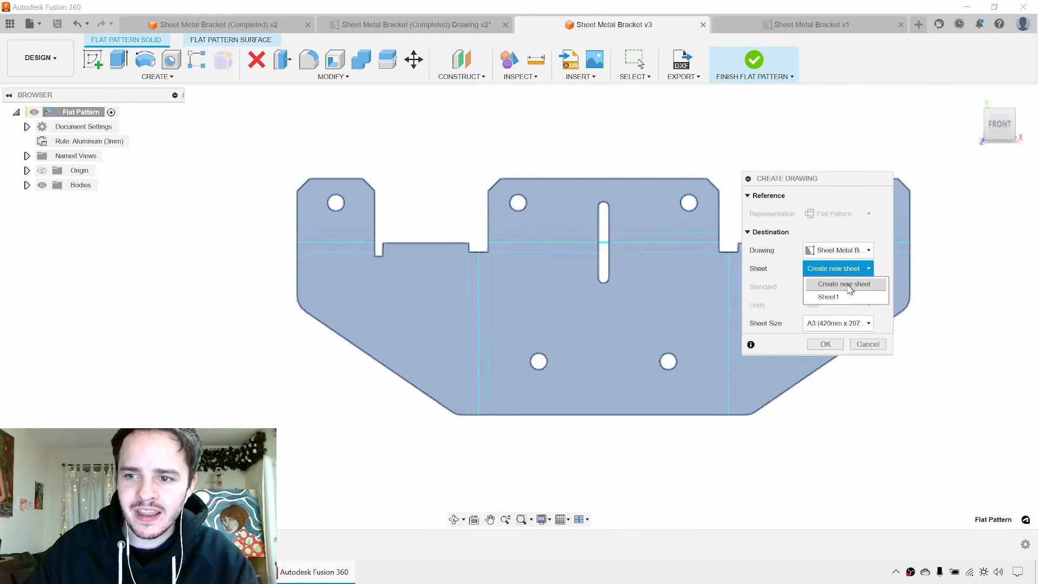
{"action": "left_click", "coordinate": [851, 285]}
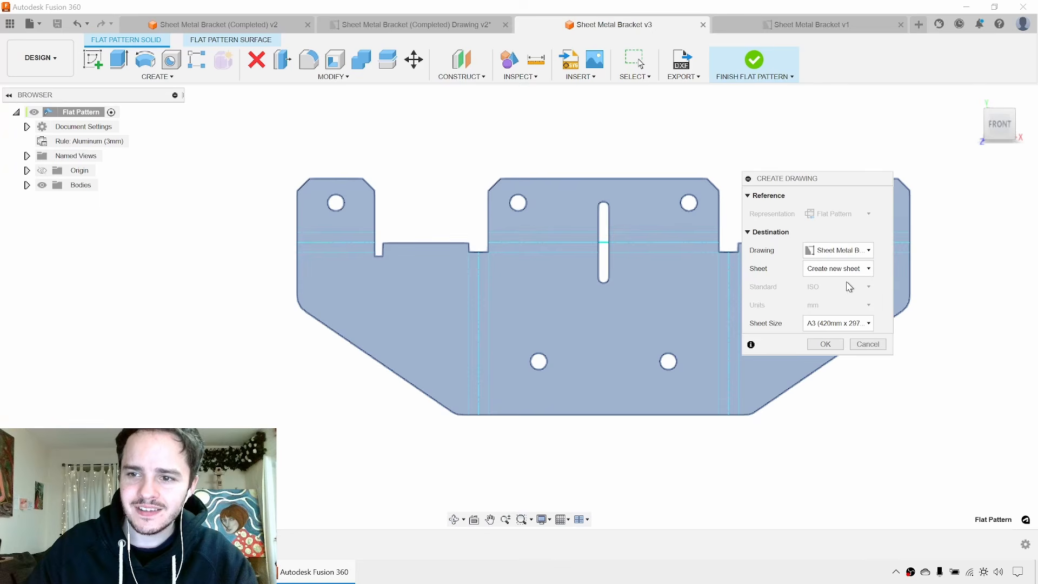
{"action": "left_click", "coordinate": [824, 345]}
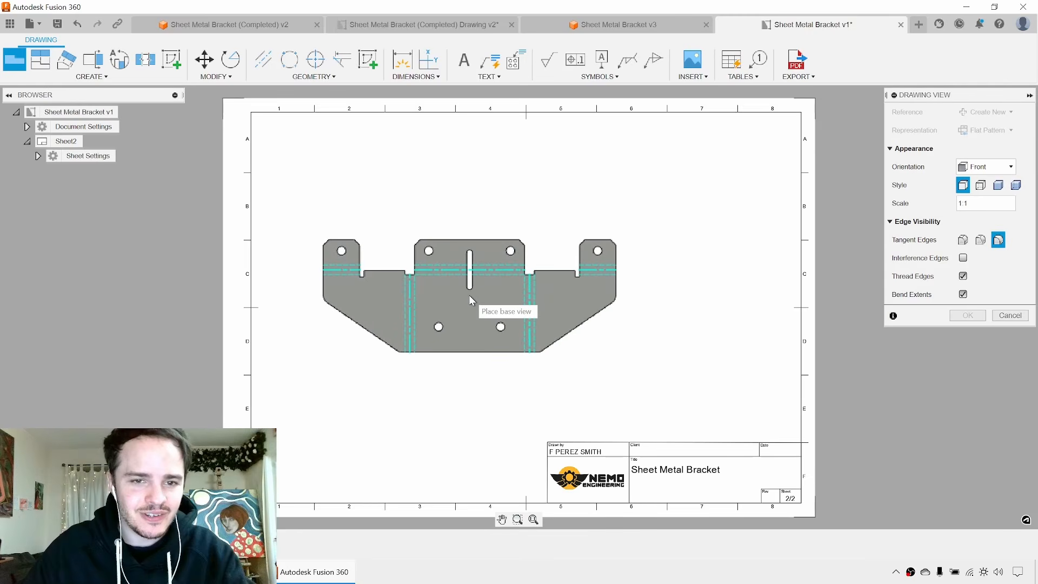
Place the flat pattern's front base view at 1:1 scale near the sheet's middle and shift it slightly right.
{"action": "left_click", "coordinate": [472, 301]}
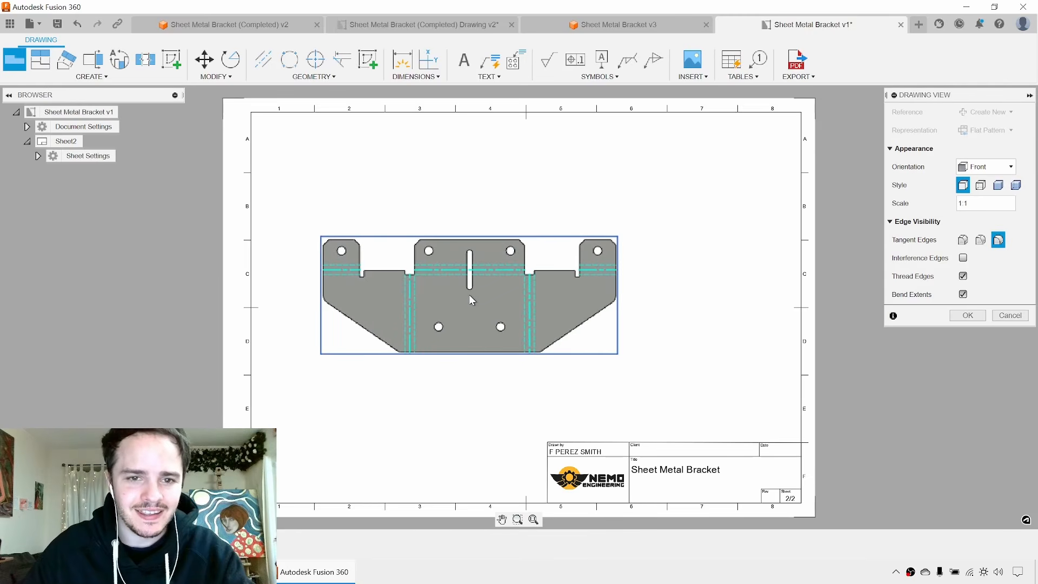
{"action": "left_click", "coordinate": [968, 316]}
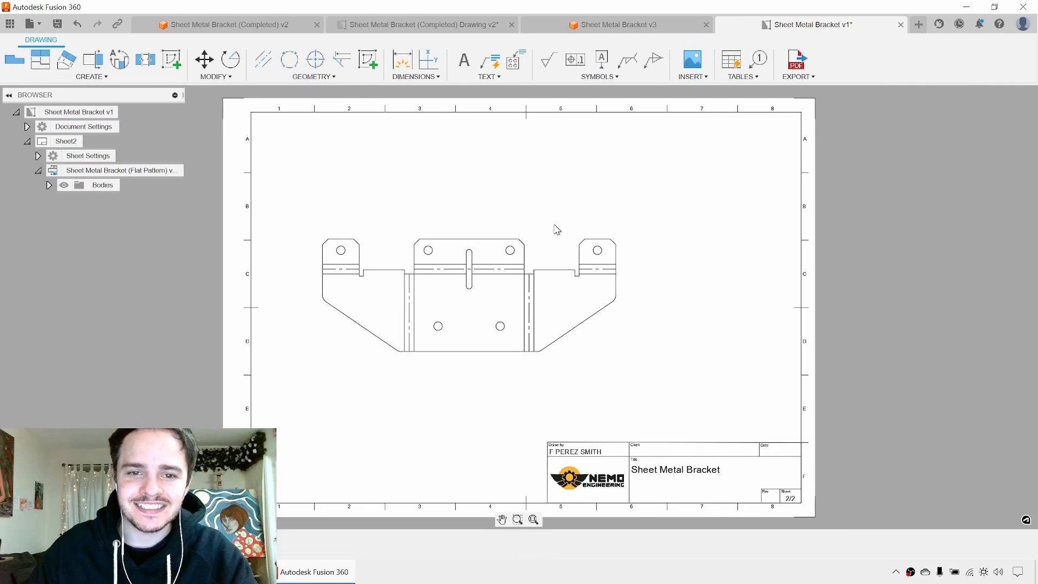
{"action": "left_click_drag", "start_coordinate": [557, 229], "coordinate": [575, 229]}
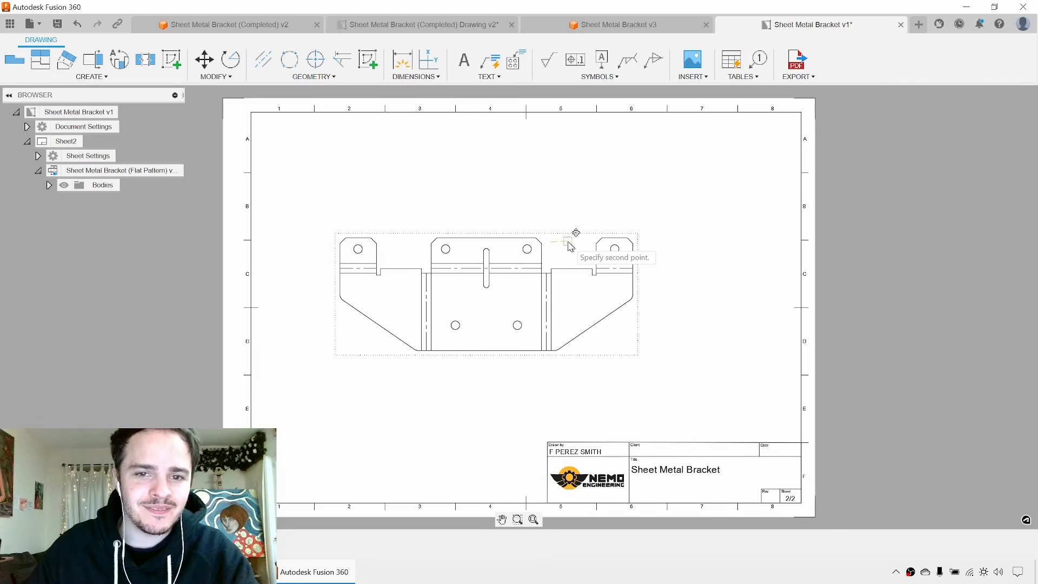
Add a bend table at the upper right corner of the sheet border and nudge the flat pattern view slightly upward.
{"action": "left_click", "coordinate": [731, 61]}
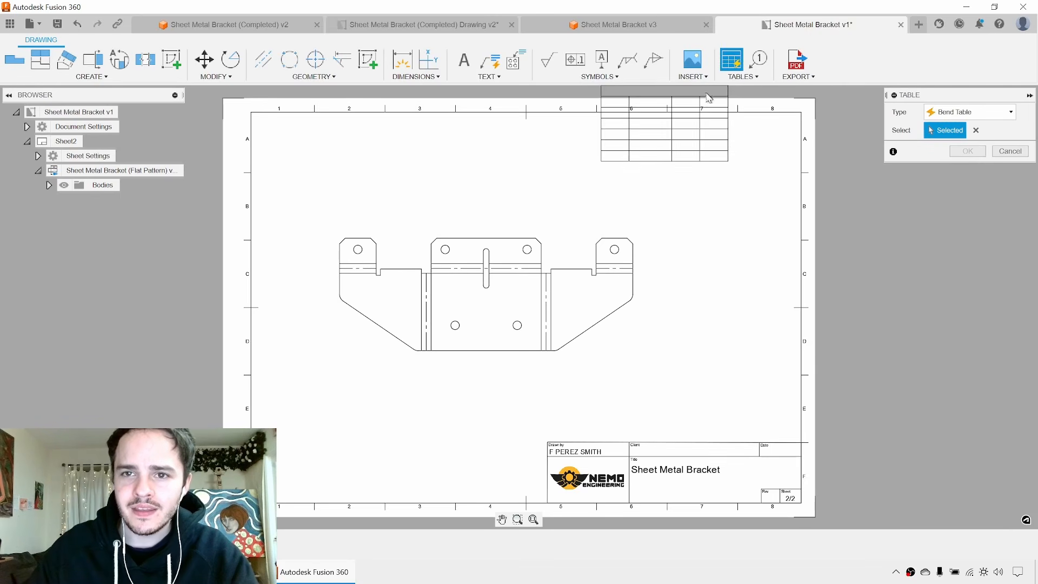
{"action": "left_click", "coordinate": [801, 114]}
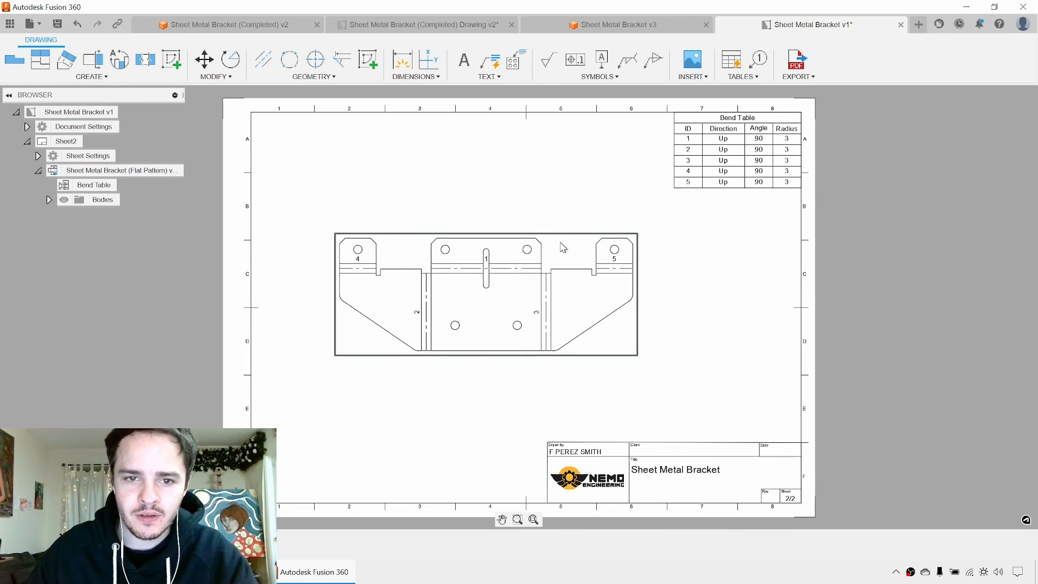
{"action": "mouse_move", "coordinate": [560, 243]}
{"action": "left_mouse_down"}
{"action": "mouse_move", "coordinate": [577, 238]}
{"action": "mouse_move", "coordinate": [600, 191]}
{"action": "mouse_move", "coordinate": [568, 230]}
{"action": "left_mouse_up"}
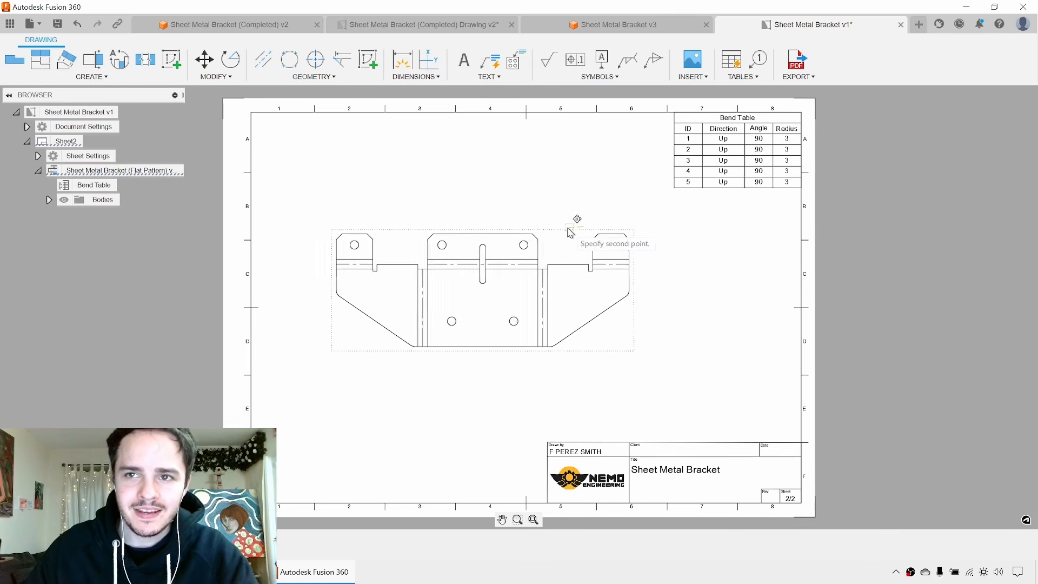
Move the flat pattern view up and slightly right to leave room beneath it for dimensions.
{"action": "left_click", "coordinate": [567, 231]}
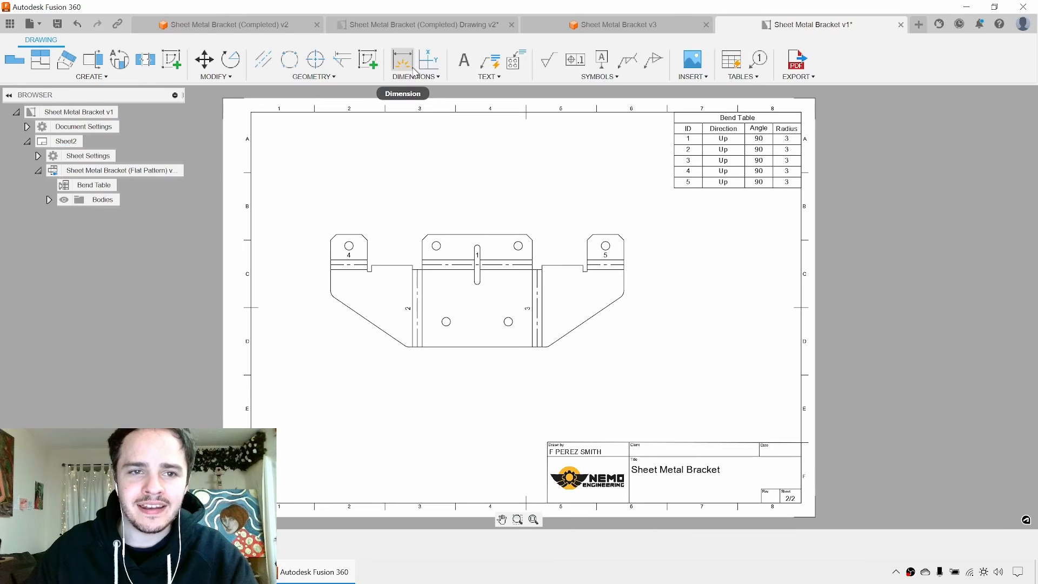
{"action": "left_click", "coordinate": [557, 237]}
{"action": "left_click", "coordinate": [582, 211]}
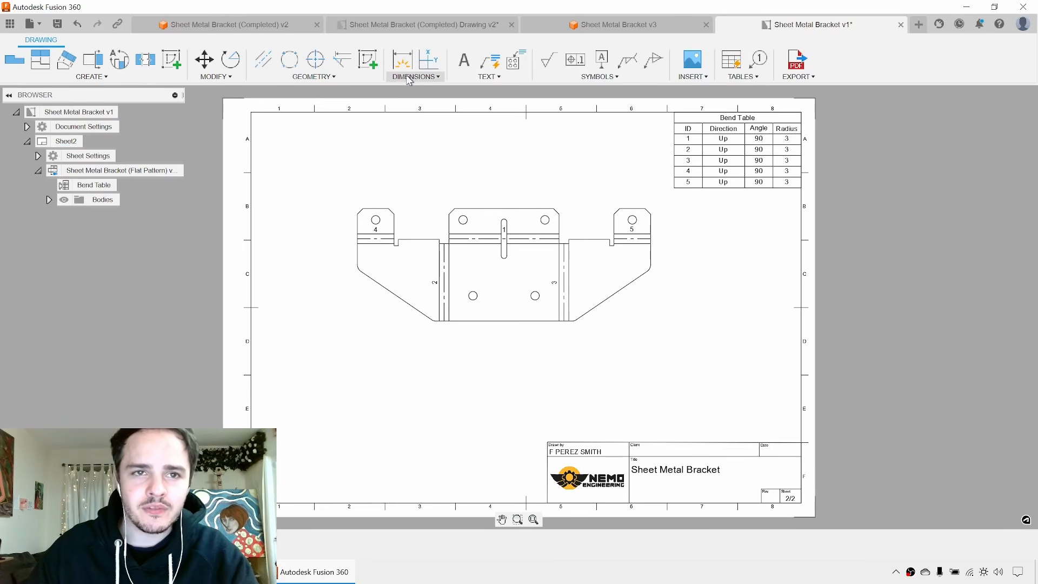
Dimension the horizontal distance from the flat pattern's left edge to the left tab hole's centre, placing it below the view.
{"action": "left_click", "coordinate": [403, 60]}
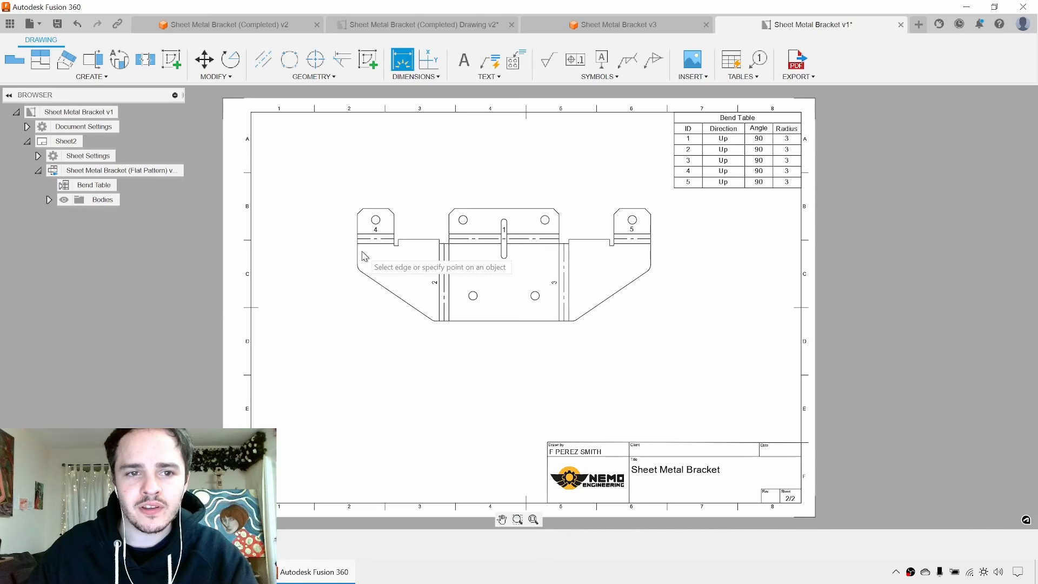
{"action": "left_click", "coordinate": [358, 258]}
{"action": "left_click", "coordinate": [377, 221]}
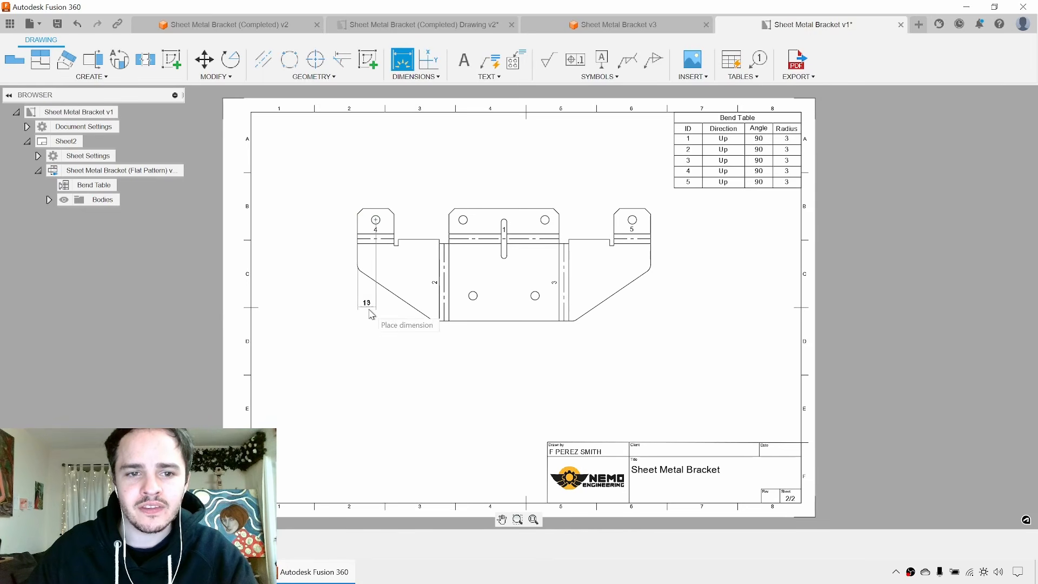
{"action": "left_click", "coordinate": [377, 343]}
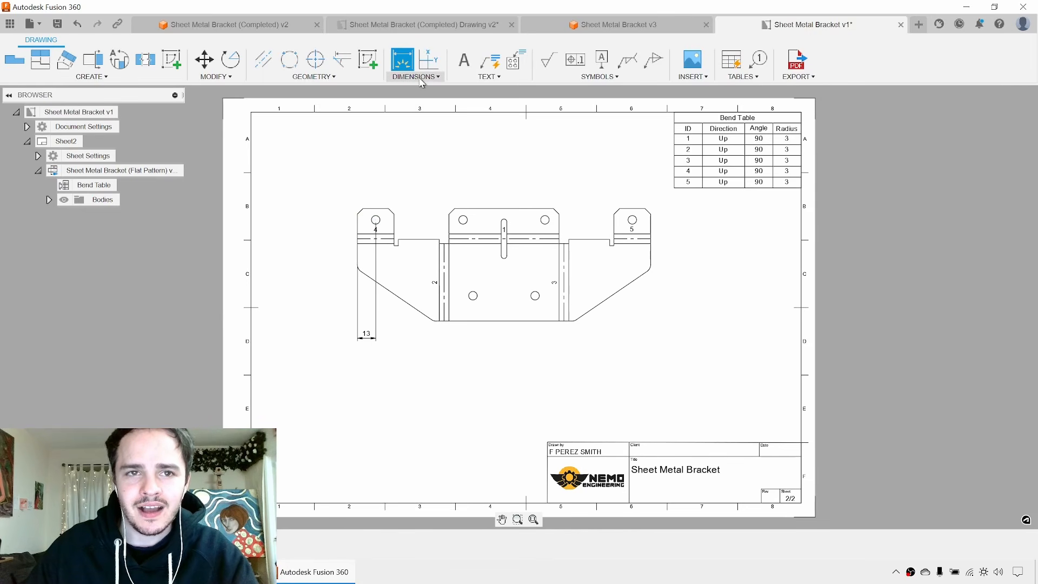
Add horizontal baseline dimensions from the left edge to bend lines 2 and 3, the remaining holes and the right edge, and move the view up.
{"action": "left_click", "coordinate": [421, 79]}
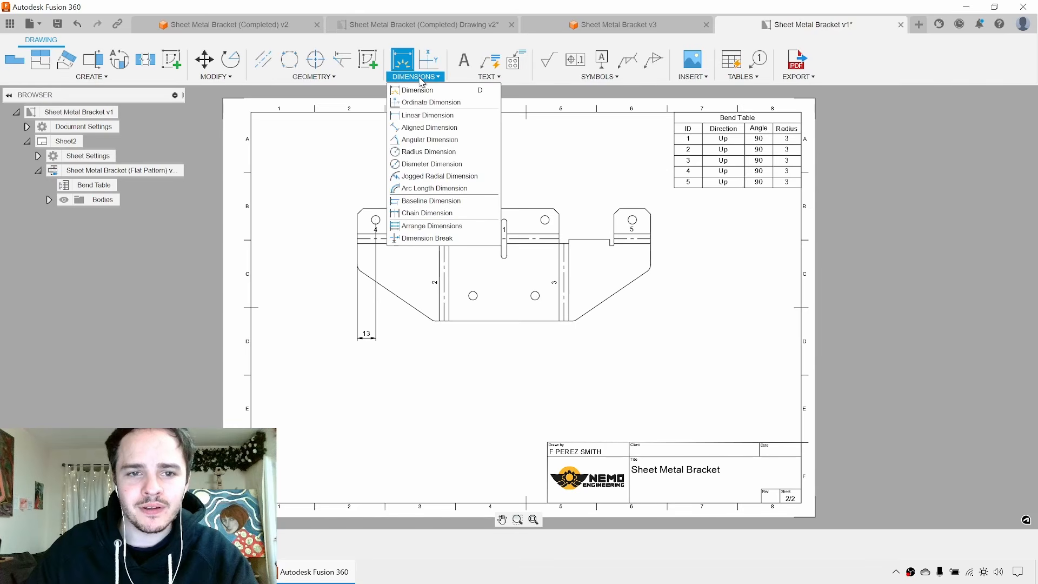
{"action": "left_click", "coordinate": [429, 199]}
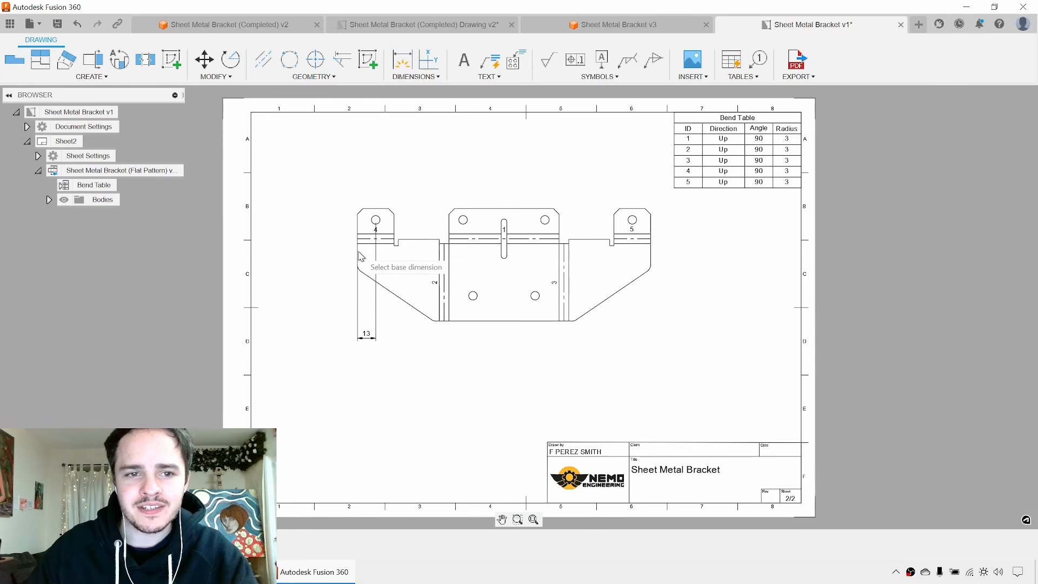
{"action": "left_click", "coordinate": [359, 275]}
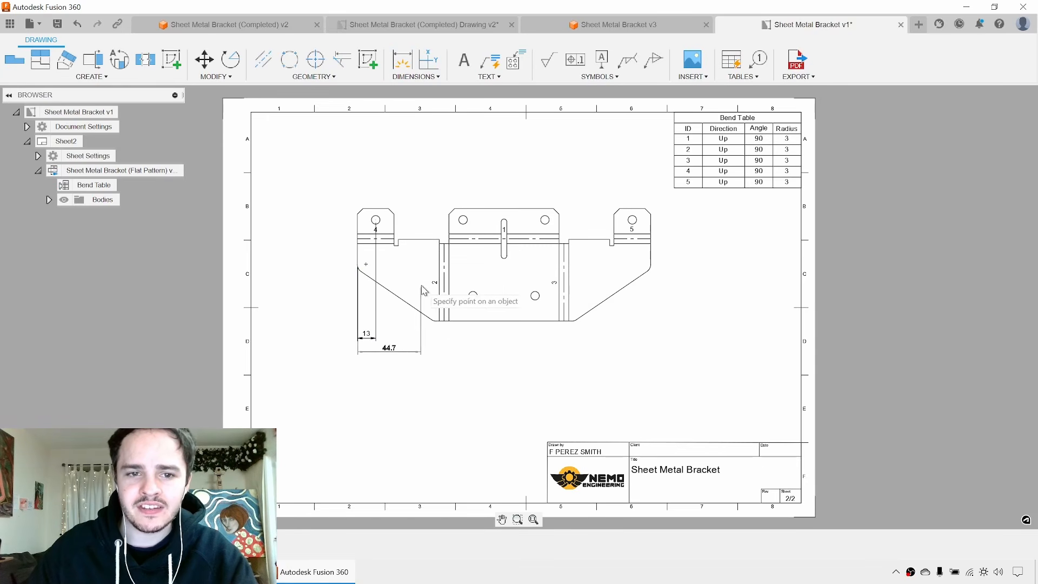
{"action": "left_click", "coordinate": [447, 307]}
{"action": "left_click", "coordinate": [463, 279]}
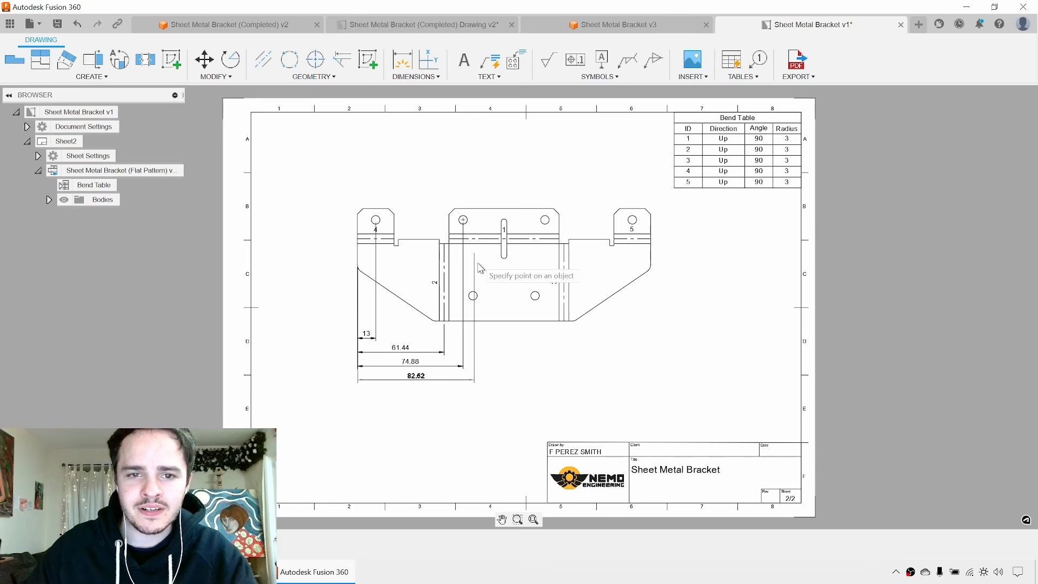
{"action": "left_click", "coordinate": [473, 296]}
{"action": "left_click", "coordinate": [535, 296]}
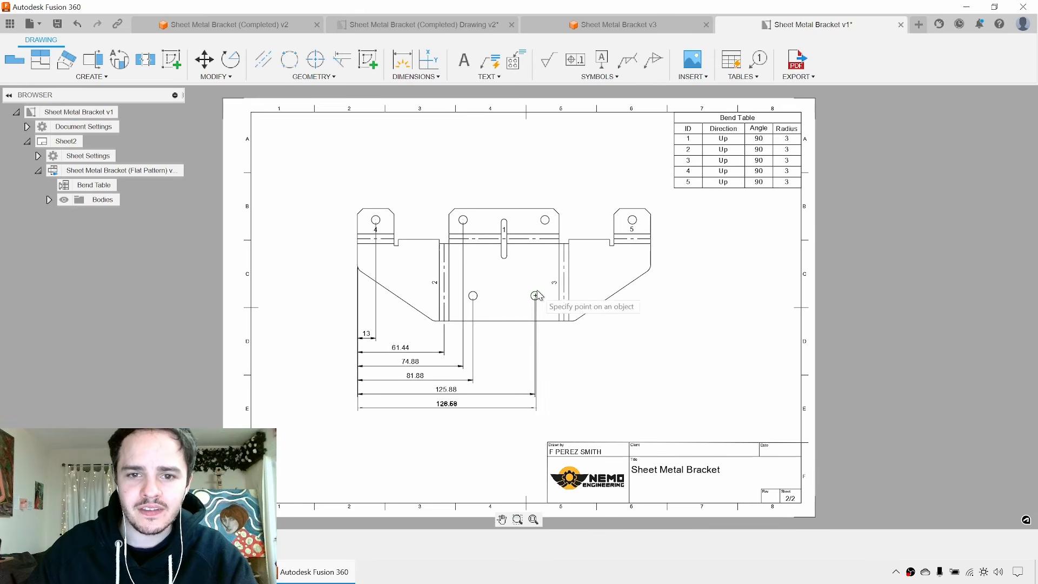
{"action": "left_click", "coordinate": [545, 220]}
{"action": "left_click", "coordinate": [564, 308]}
{"action": "left_click", "coordinate": [632, 220]}
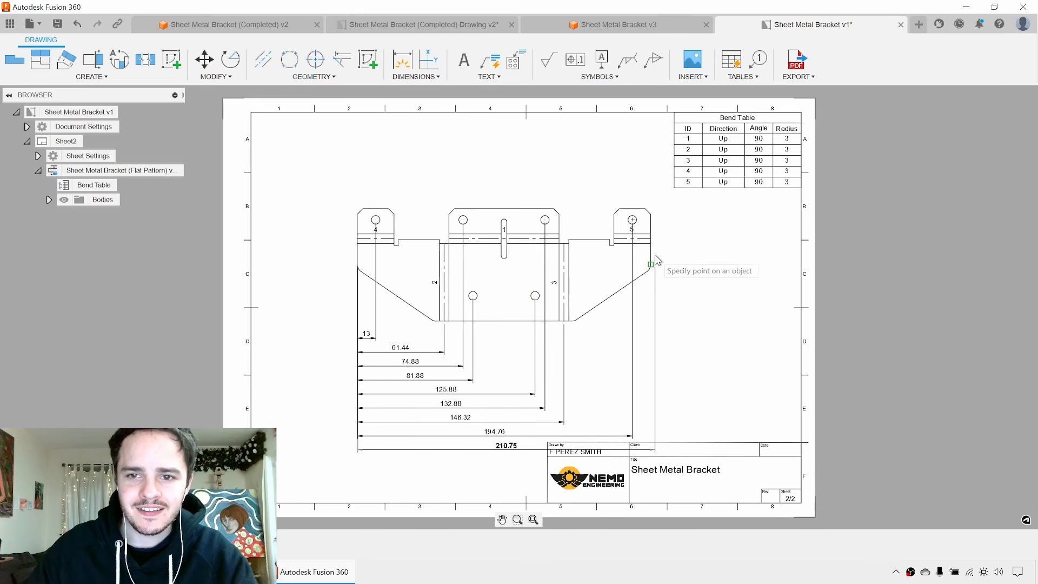
{"action": "left_click", "coordinate": [650, 267]}
{"action": "left_click_drag", "start_coordinate": [591, 220], "coordinate": [595, 178]}
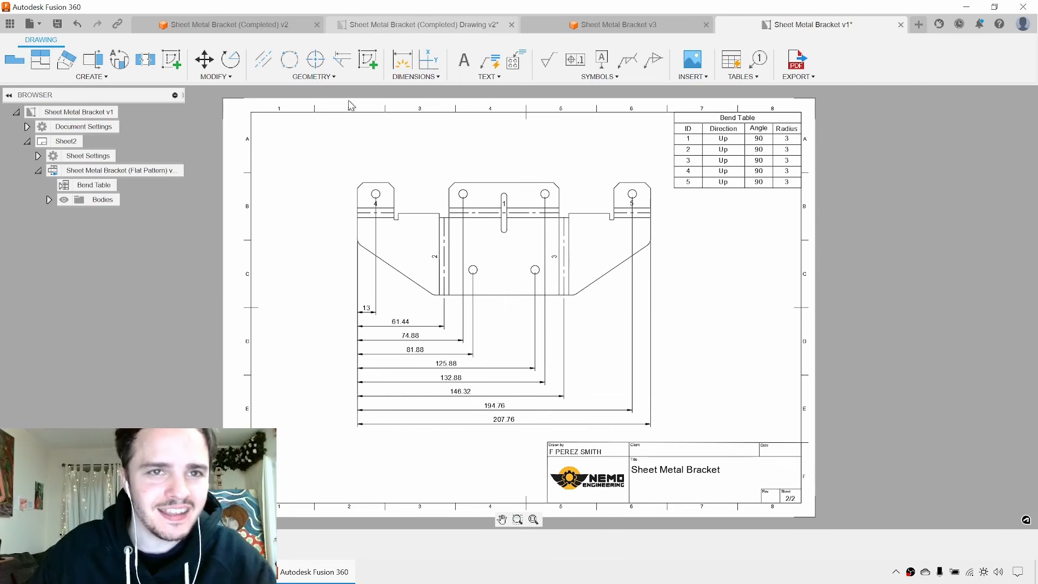
Dimension the vertical distance from the flat pattern's bottom edge to the lower left hole's centre, placing it beside the left edge.
{"action": "mouse_move", "coordinate": [415, 80]}
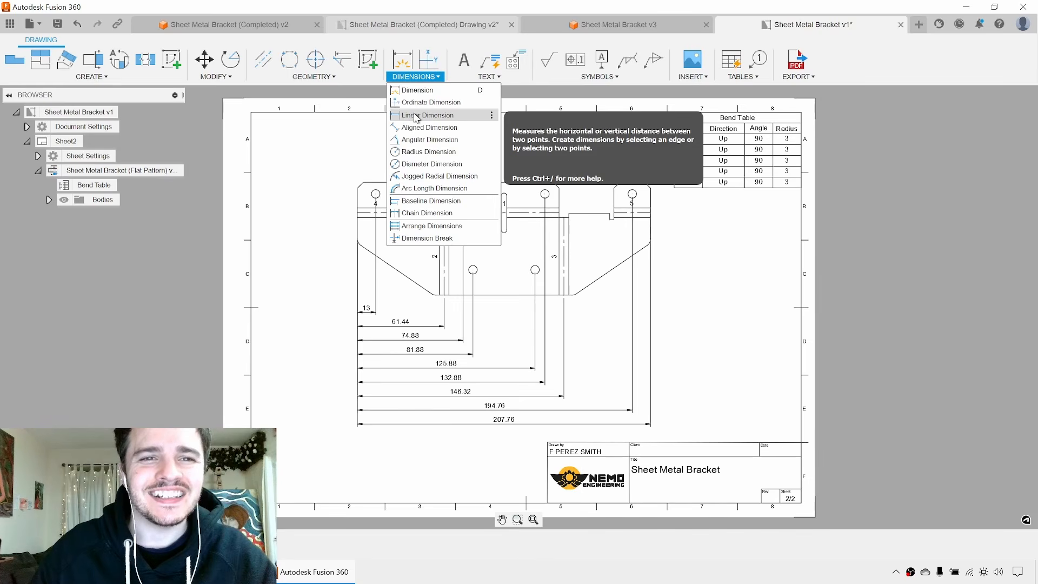
{"action": "left_click", "coordinate": [418, 90]}
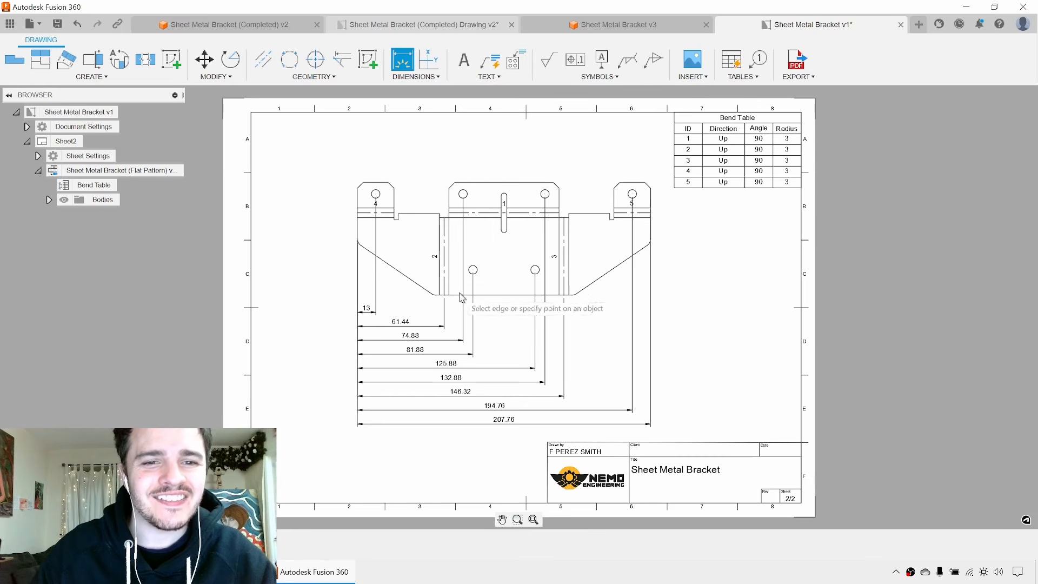
{"action": "left_click", "coordinate": [436, 295]}
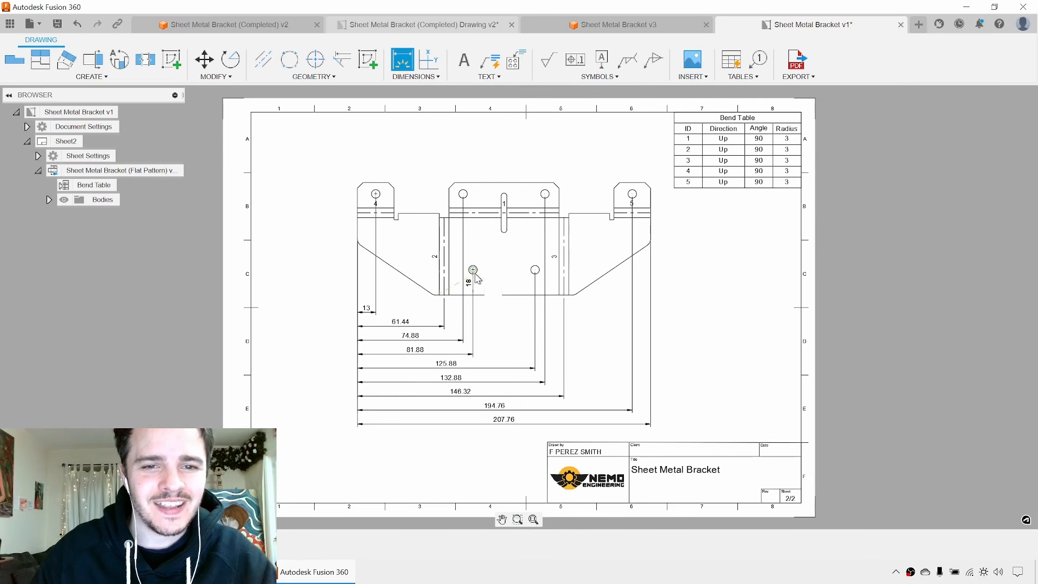
{"action": "left_click", "coordinate": [341, 278]}
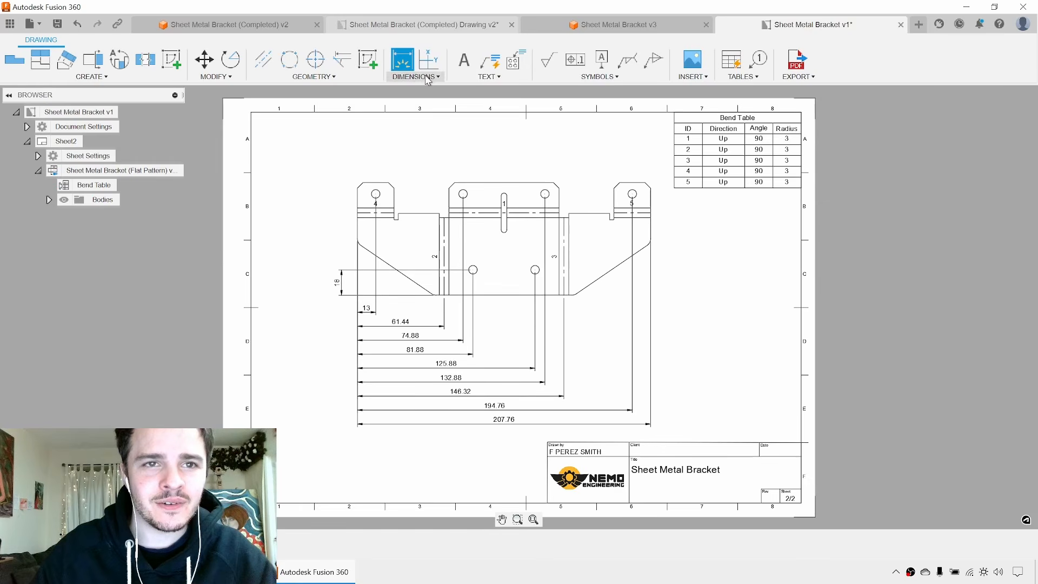
Add vertical baseline dimensions from the bottom edge to bend line 4, the left tab hole and the top edge, and shift the view slightly up-left.
{"action": "left_click", "coordinate": [427, 77]}
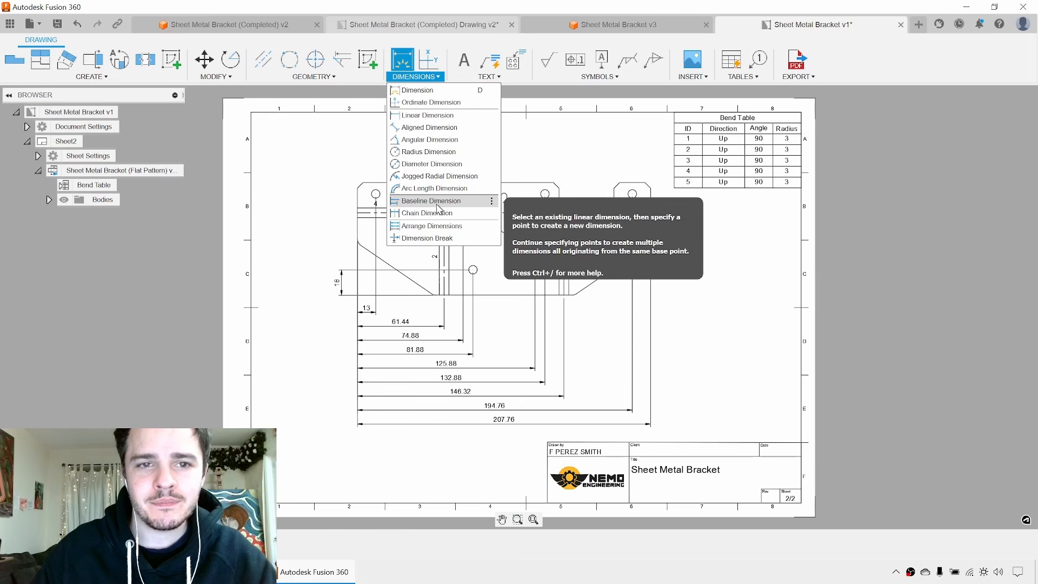
{"action": "left_click", "coordinate": [436, 205]}
{"action": "left_click", "coordinate": [340, 281]}
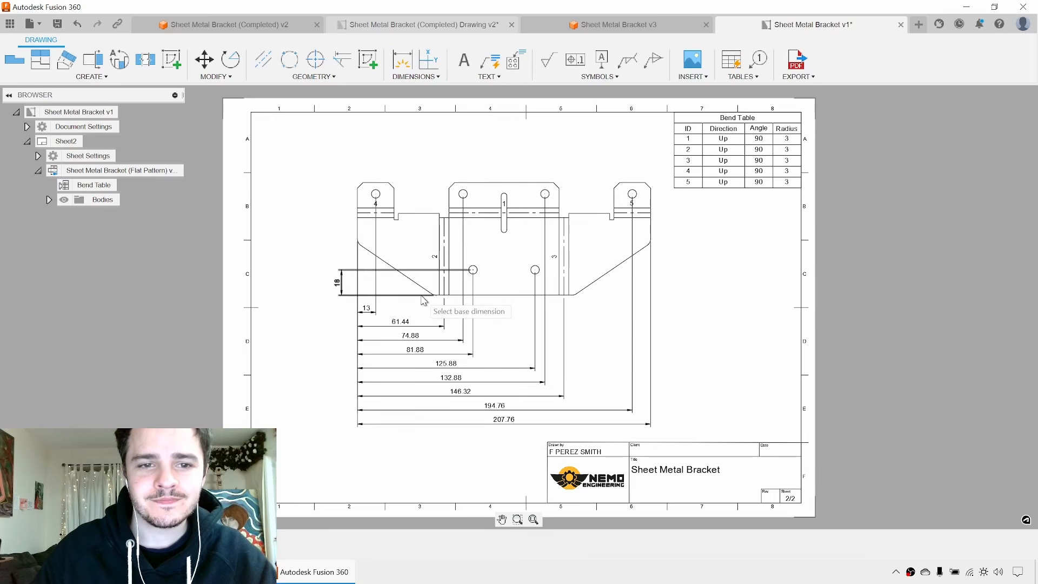
{"action": "left_click", "coordinate": [374, 214]}
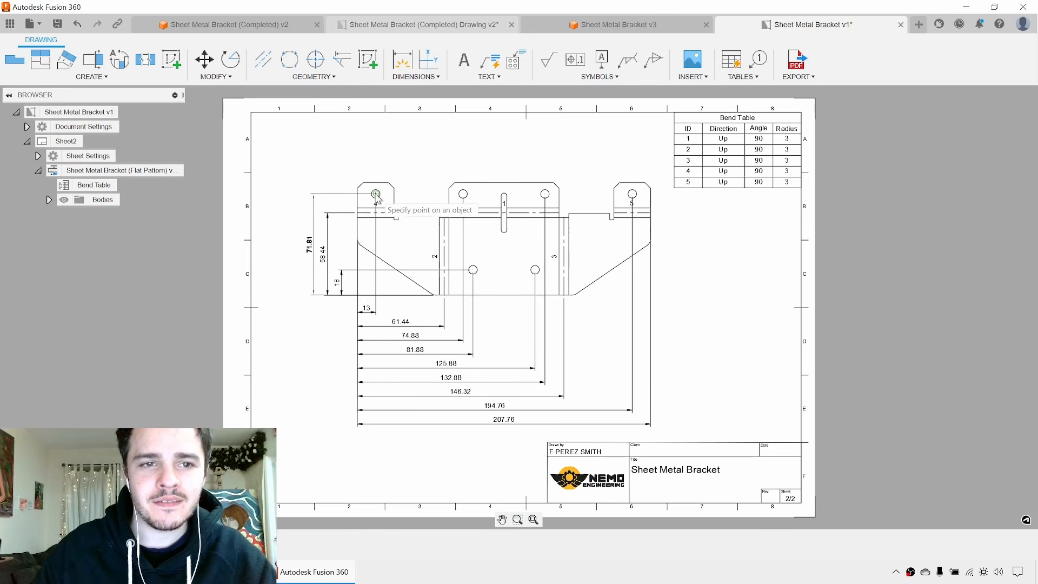
{"action": "left_click", "coordinate": [376, 195]}
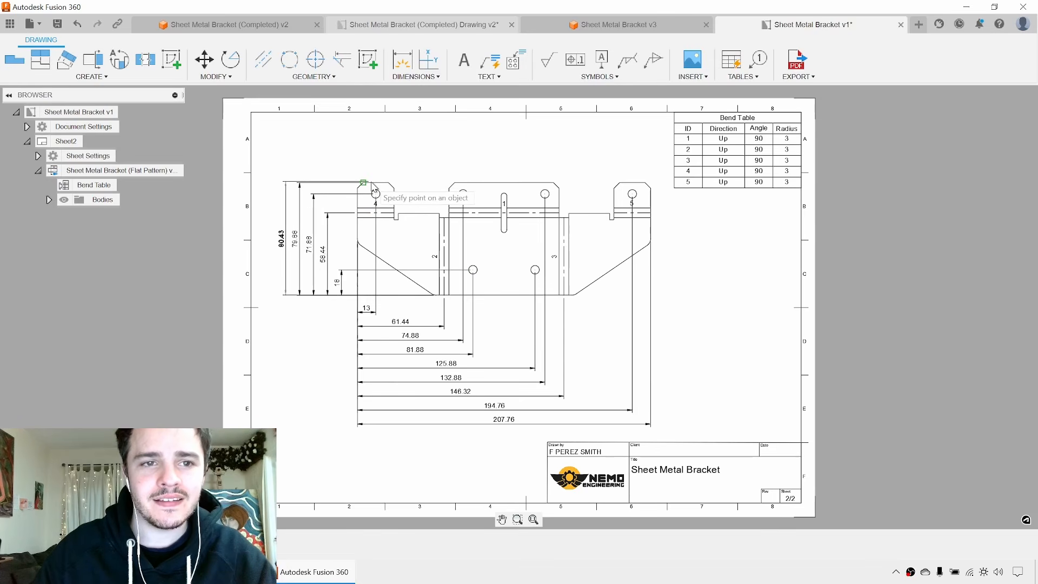
{"action": "key", "text": "Escape"}
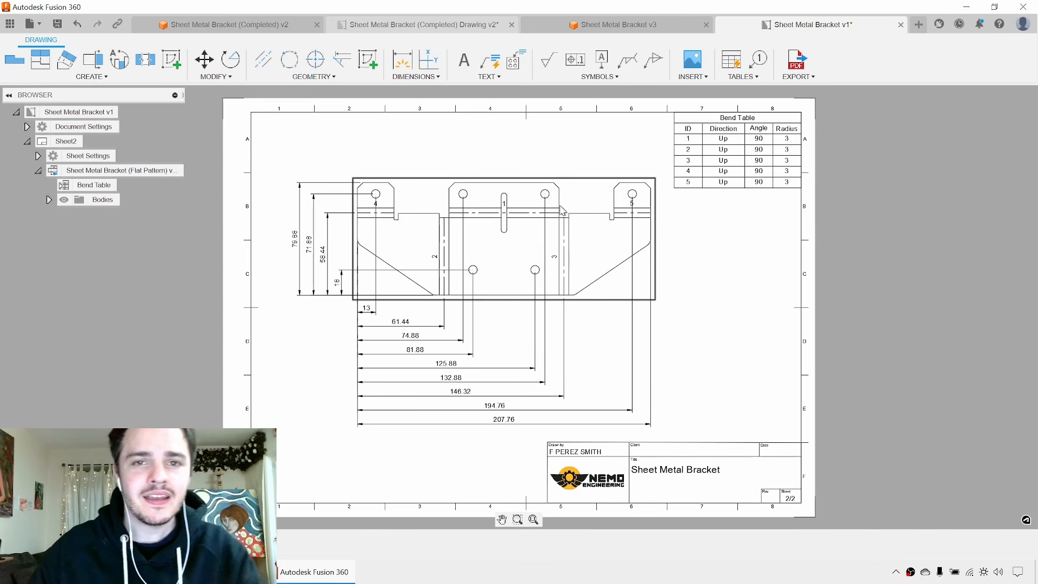
{"action": "mouse_move", "coordinate": [595, 186]}
{"action": "left_mouse_down"}
{"action": "mouse_move", "coordinate": [593, 163]}
{"action": "mouse_move", "coordinate": [587, 172]}
{"action": "left_mouse_up"}
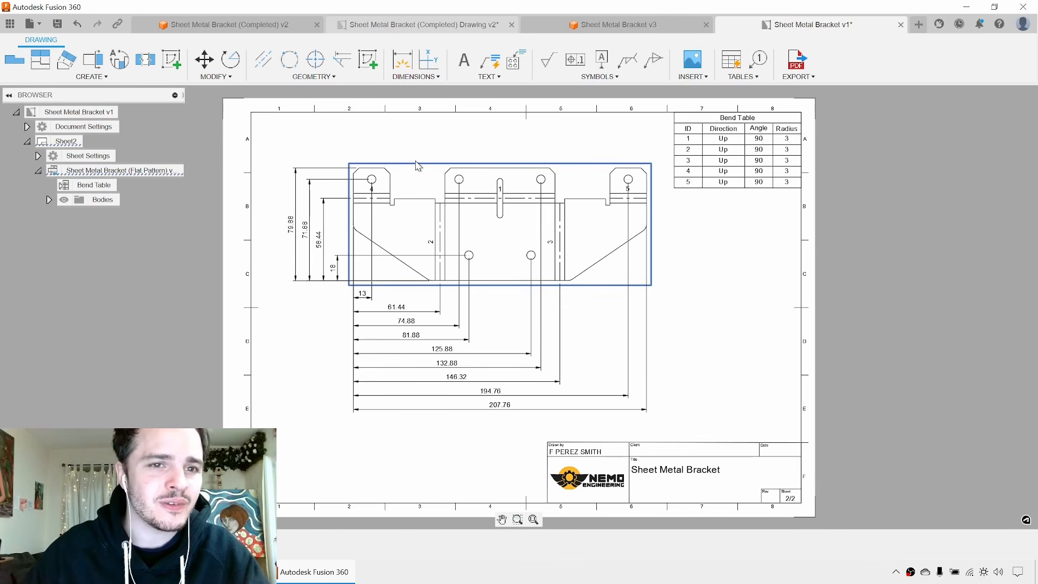
Add centre marks to all six round holes in the flat pattern view.
{"action": "scroll", "coordinate": [418, 166], "scroll_direction": "up", "scroll_amount": 1}
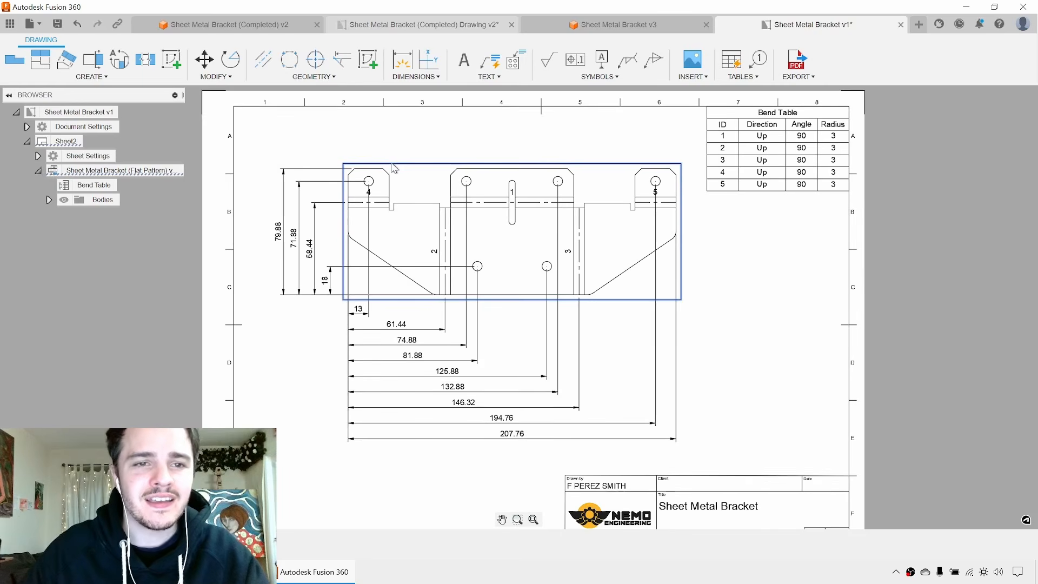
{"action": "left_click", "coordinate": [316, 64]}
{"action": "left_click", "coordinate": [369, 176]}
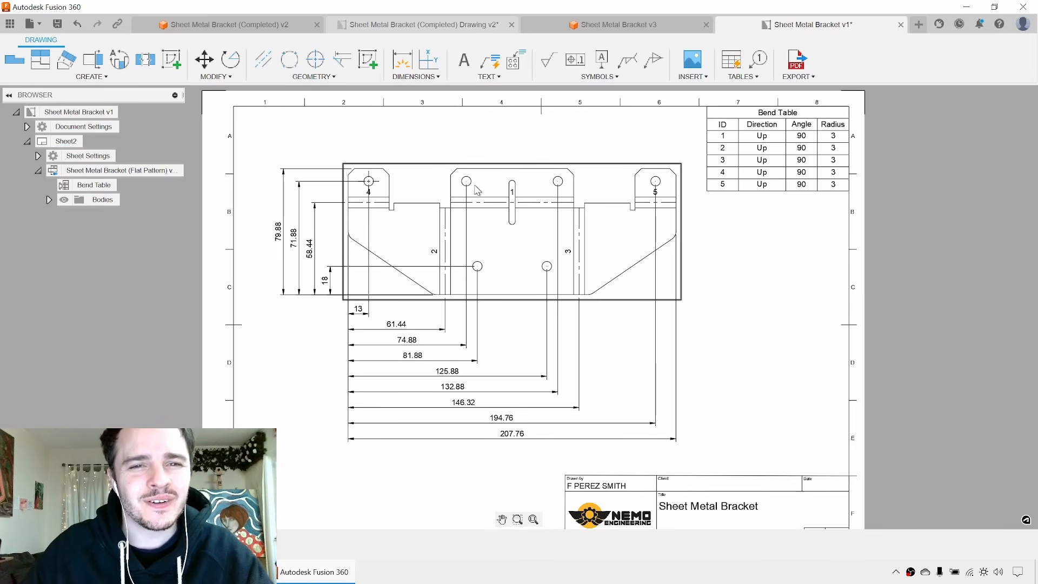
{"action": "left_click", "coordinate": [317, 60]}
{"action": "left_click", "coordinate": [467, 181]}
{"action": "left_click", "coordinate": [478, 266]}
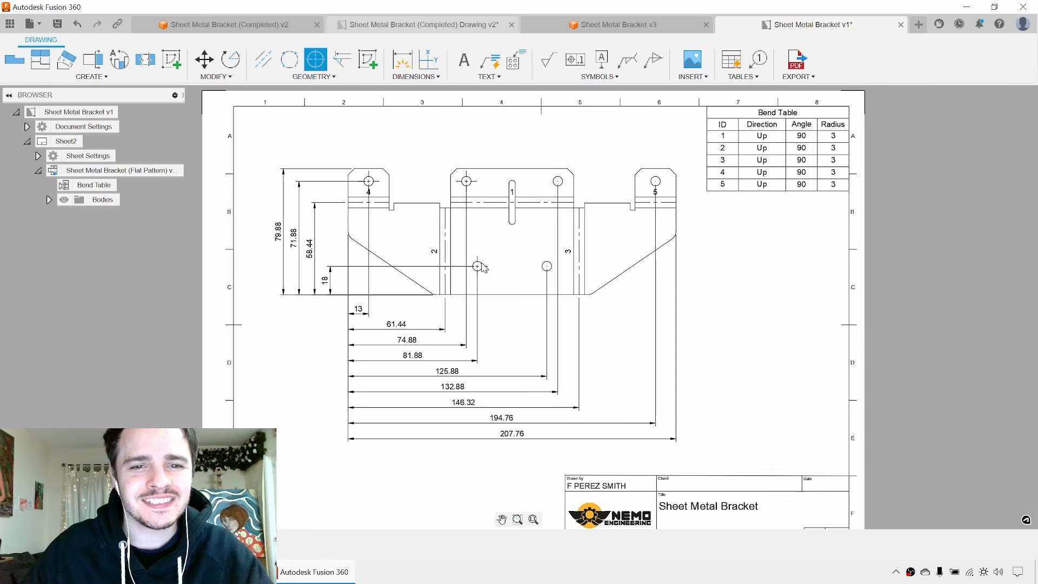
{"action": "left_click", "coordinate": [545, 267]}
{"action": "left_click", "coordinate": [558, 183]}
{"action": "left_click", "coordinate": [655, 183]}
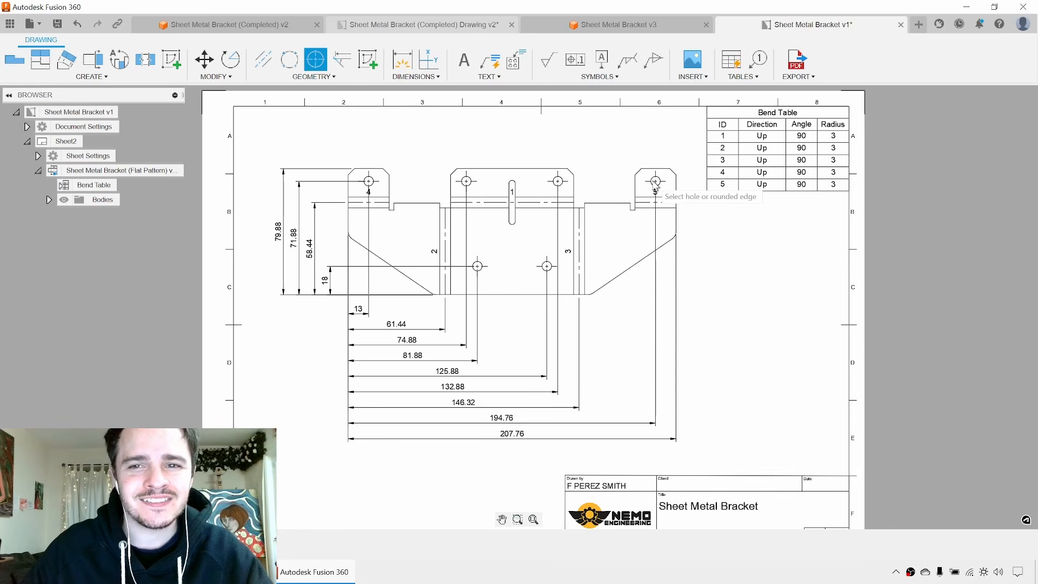
{"action": "key", "text": "Escape"}
Add a diameter dimension to the left tab hole, placing it above and to the right of the tab.
{"action": "scroll", "coordinate": [377, 168], "scroll_direction": "up", "scroll_amount": 3}
{"action": "key", "text": "d"}
{"action": "left_click", "coordinate": [367, 180]}
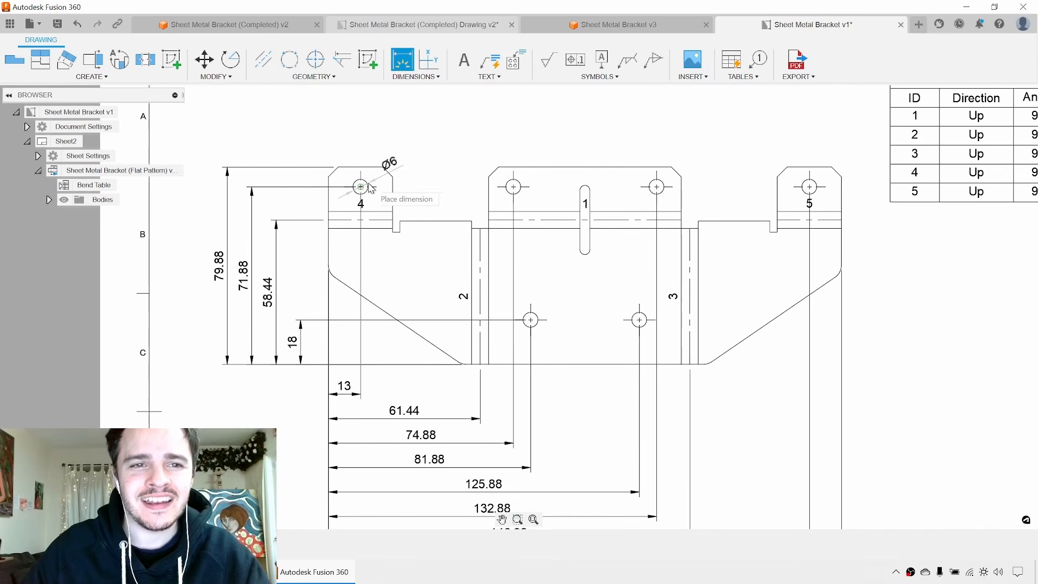
{"action": "left_click", "coordinate": [416, 117]}
{"action": "scroll", "coordinate": [415, 117], "scroll_direction": "down", "scroll_amount": 3}
{"action": "key", "text": "Escape"}
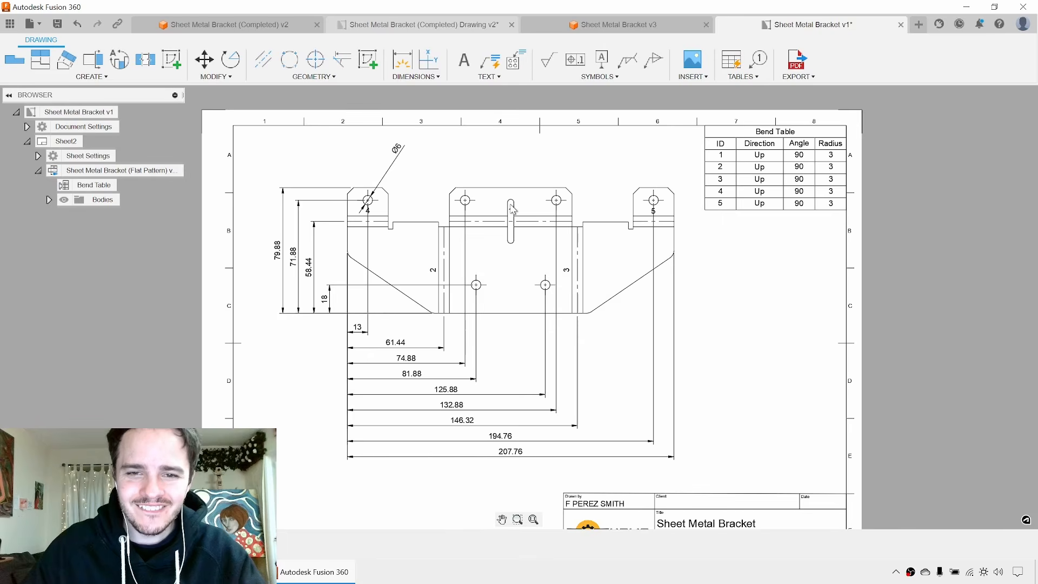
{"action": "scroll", "coordinate": [513, 210], "scroll_direction": "down", "scroll_amount": 1}
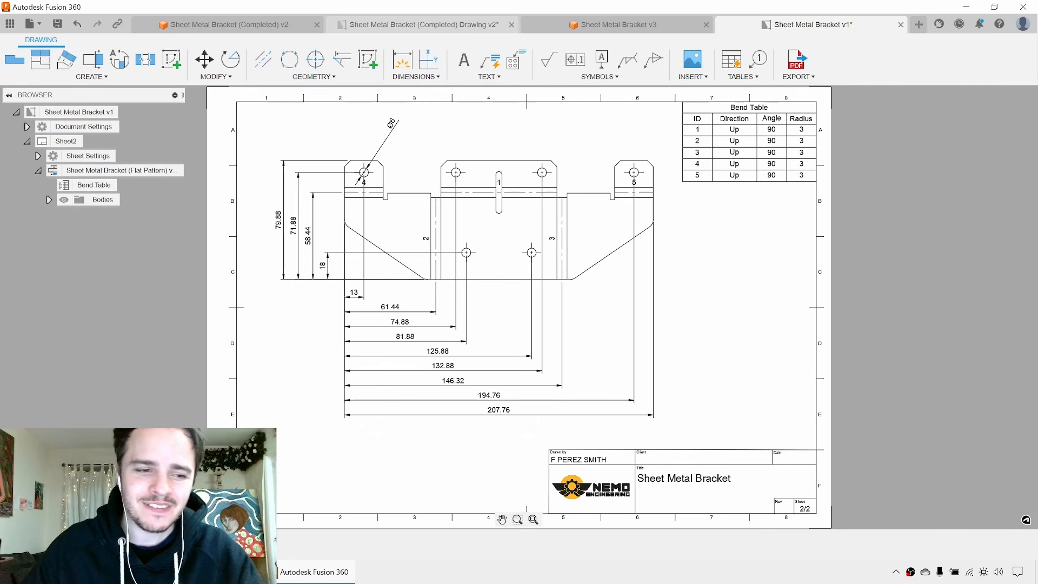
Switch to the Sheet Metal Bracket v3 design.
{"action": "left_click", "coordinate": [655, 25]}
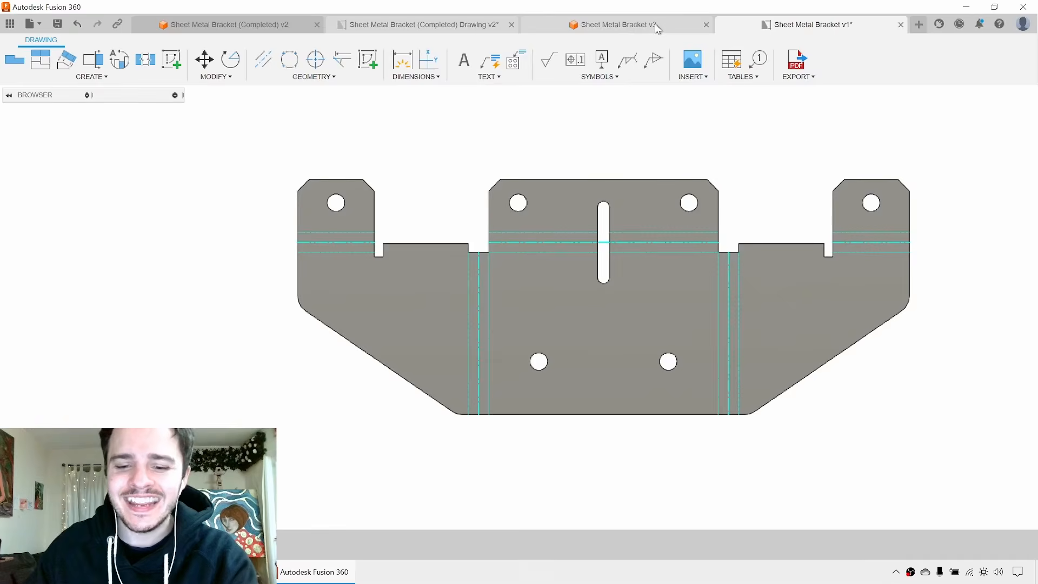